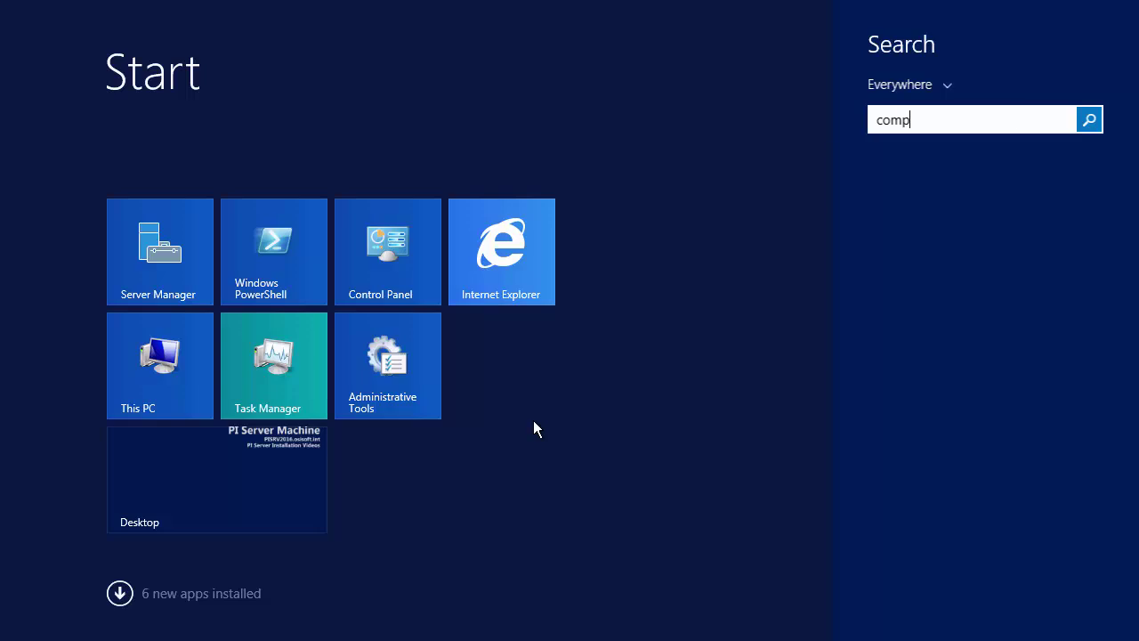
Review the Administrators group members under Local Users and Groups, then close Computer Management
click(881, 181)
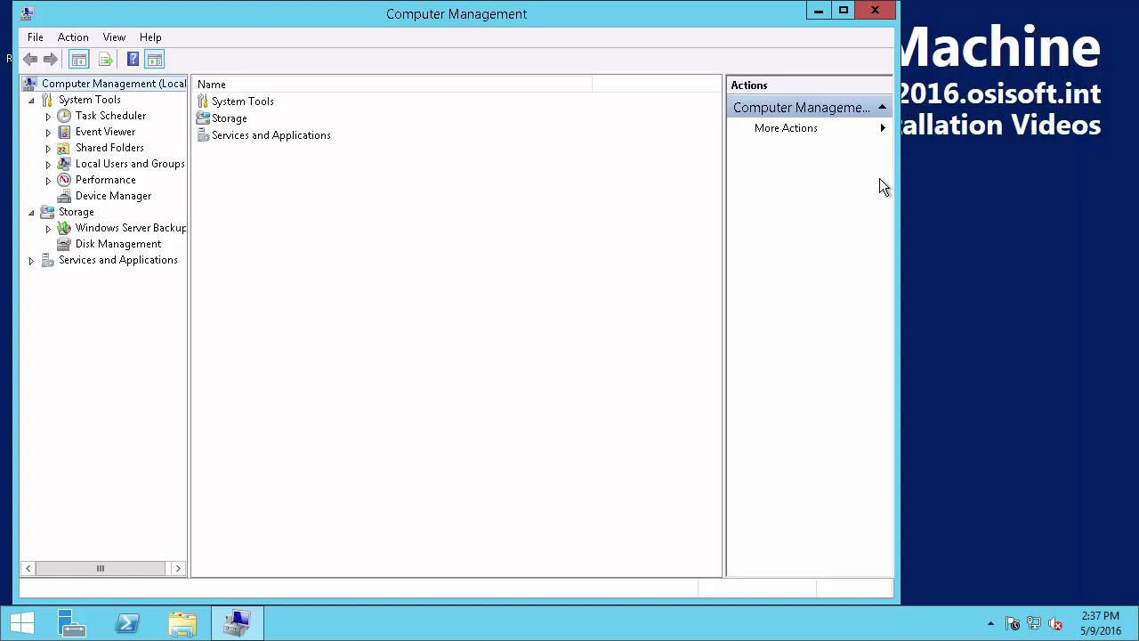
click(48, 165)
click(98, 196)
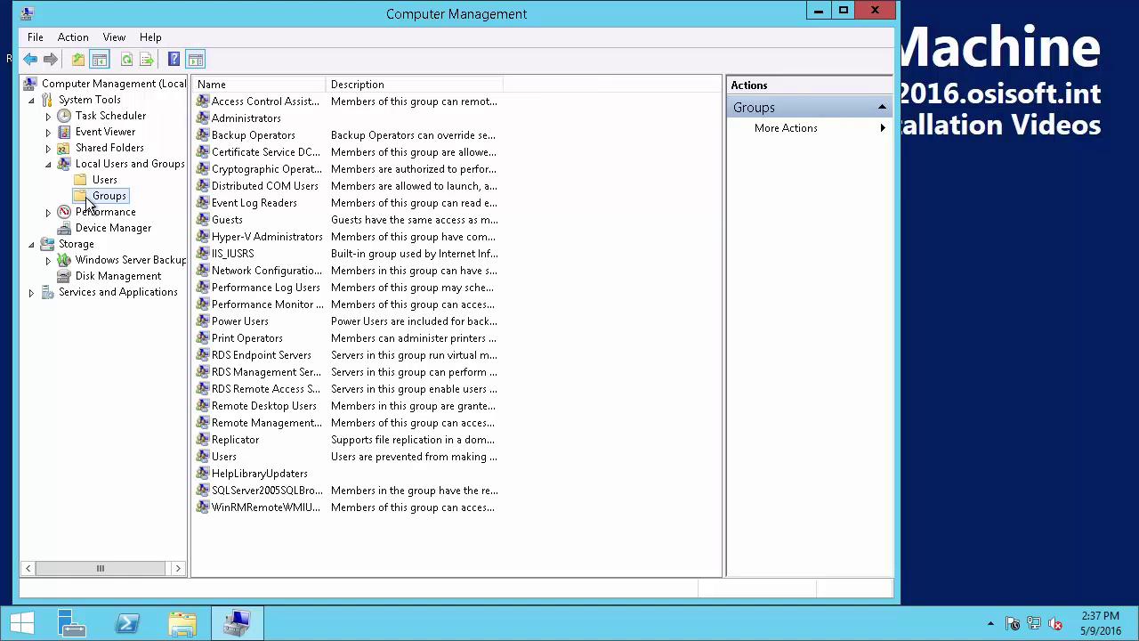
double_click(233, 119)
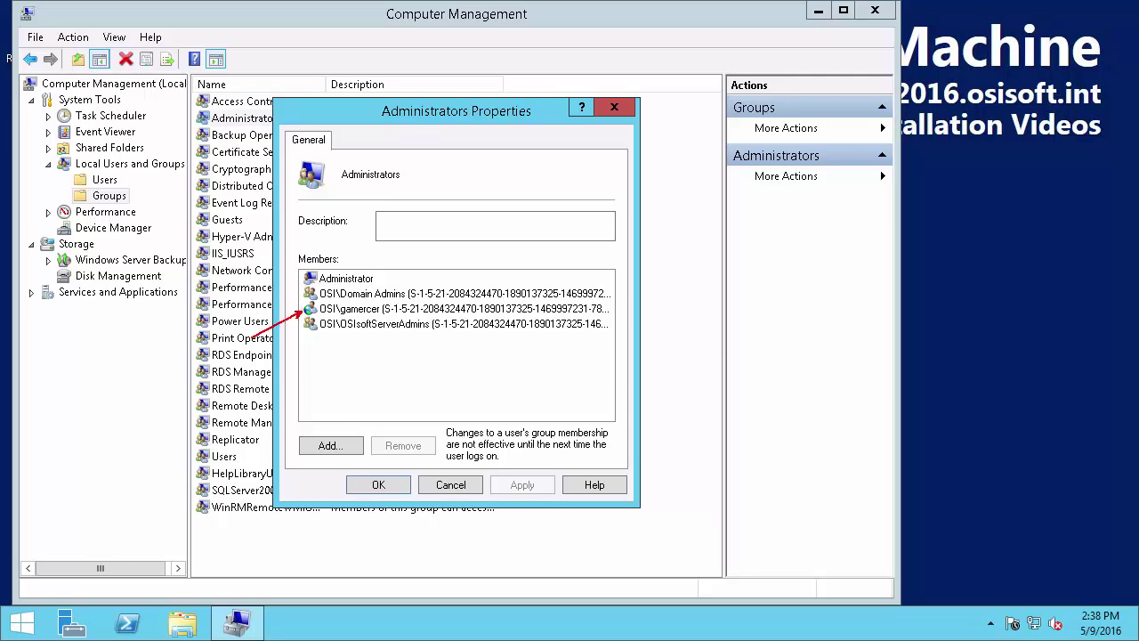
click(378, 486)
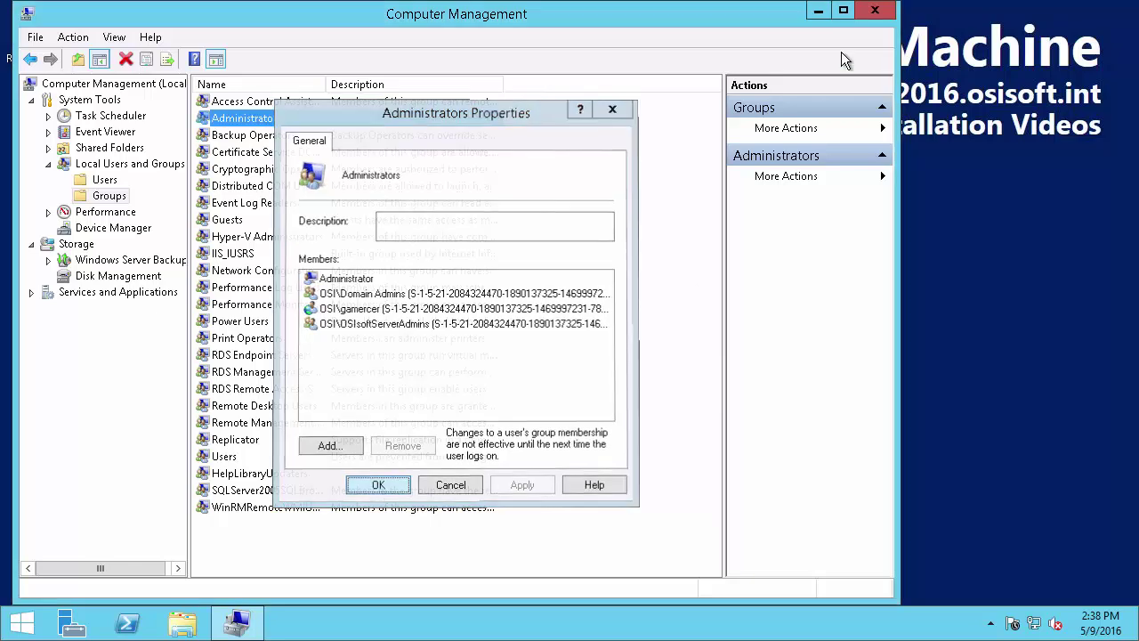
click(874, 12)
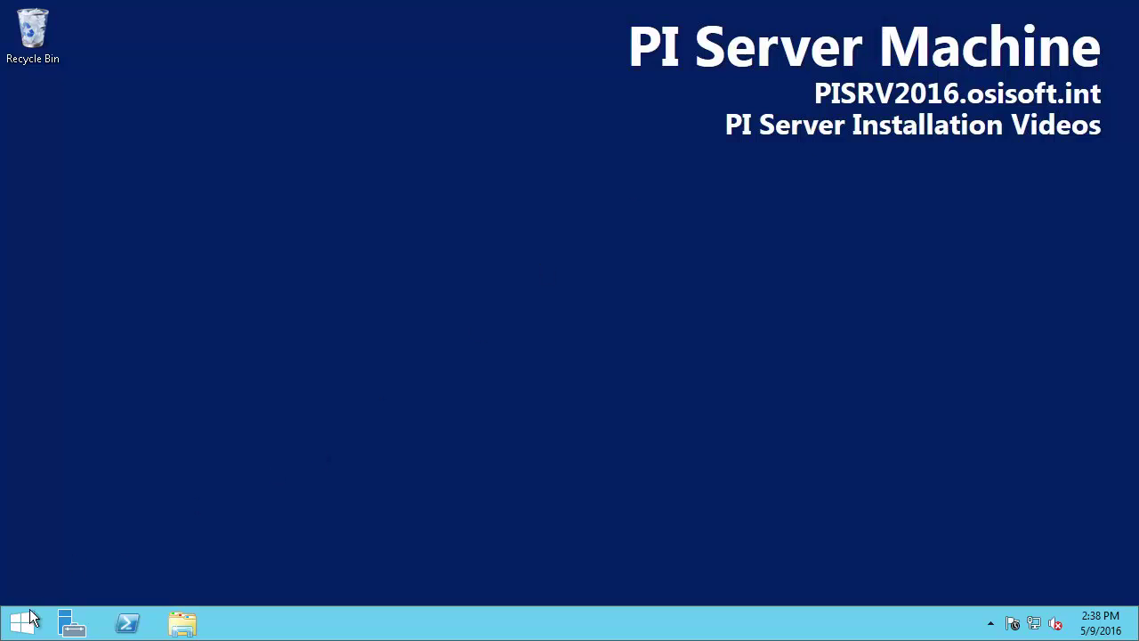
Search 'sql' and run SQL Server Management Studio as administrator, approving the UAC prompt
key(super)
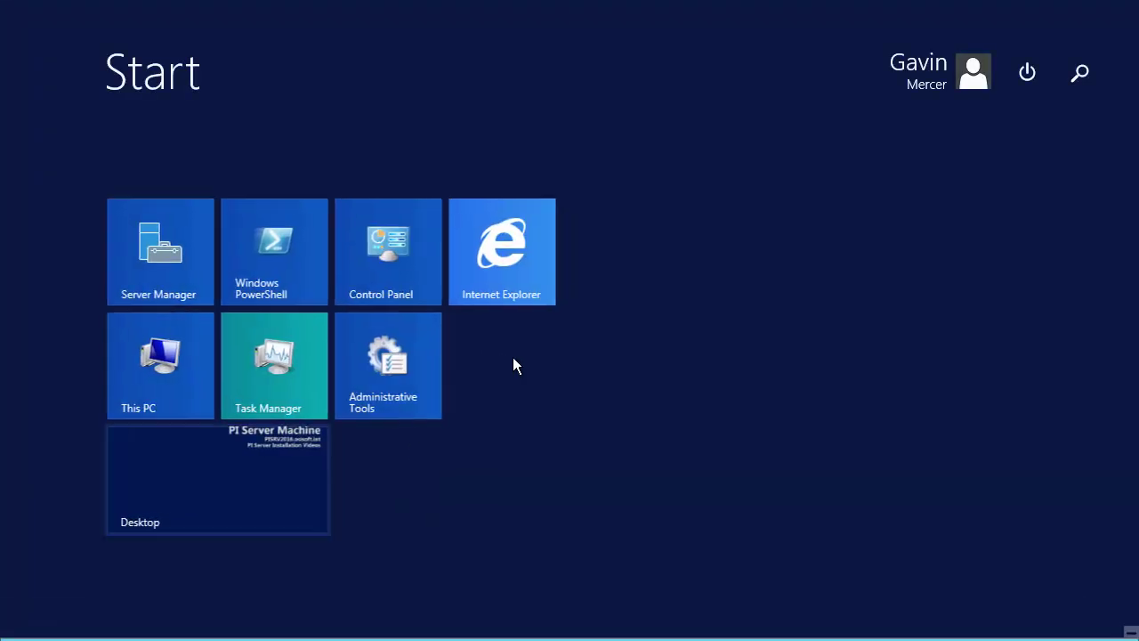
text(sl)
key(BackSpace)
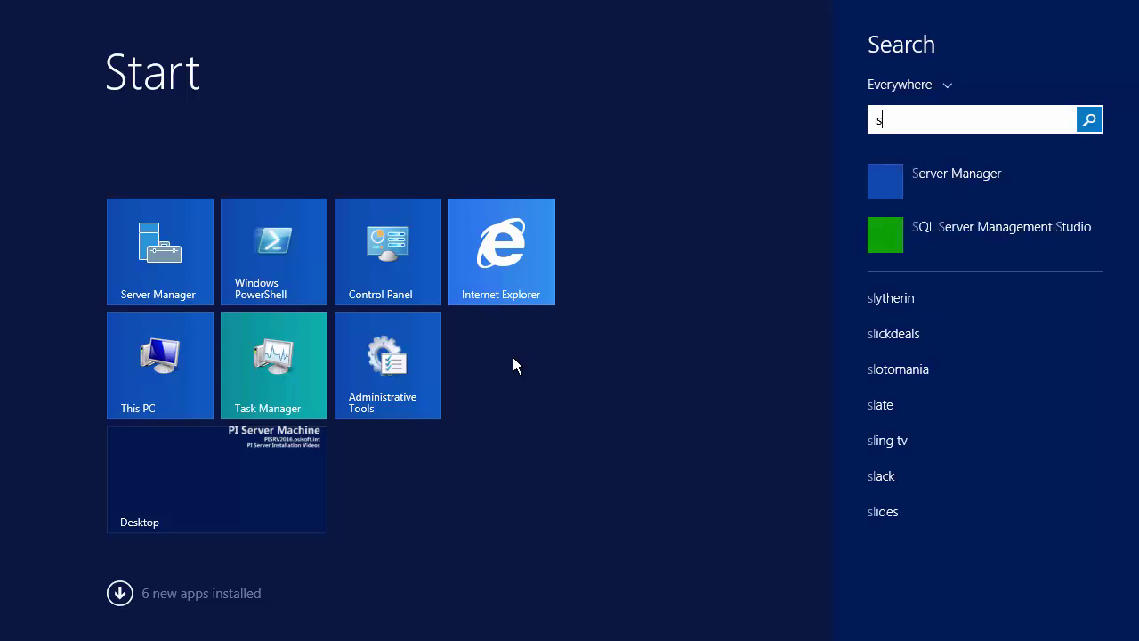
text(ql Server Management Studio)
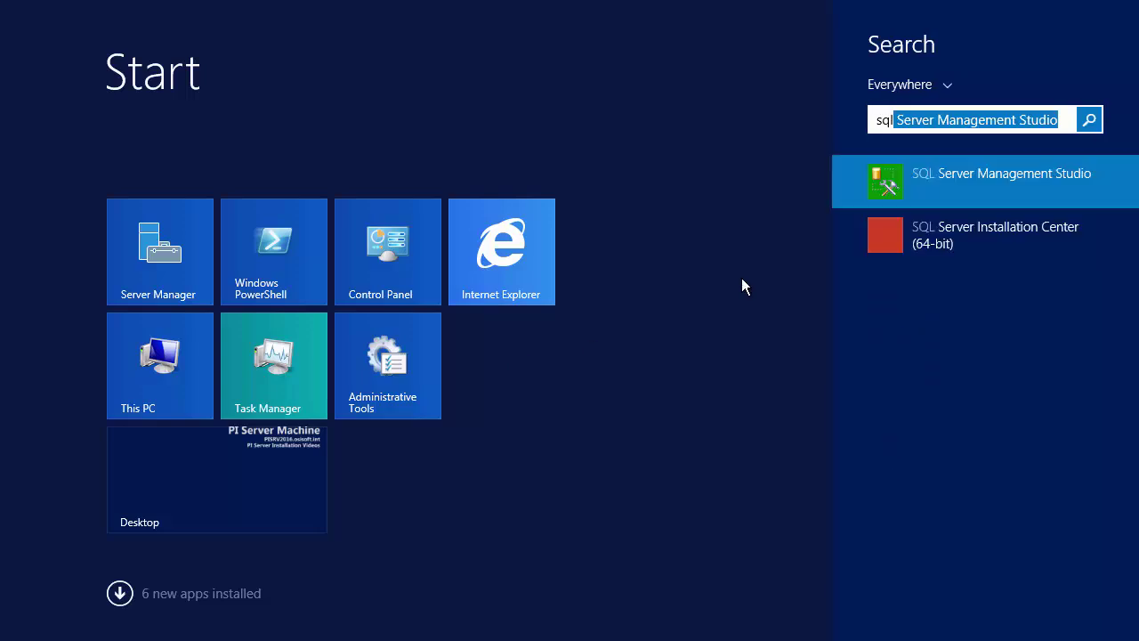
right_click(888, 188)
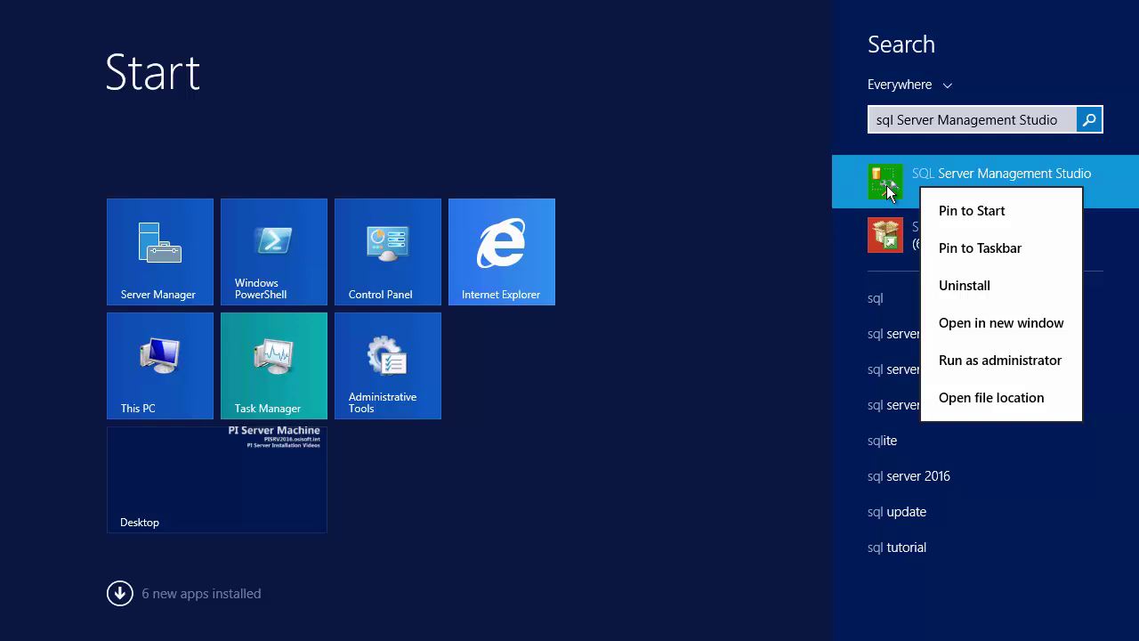
click(988, 365)
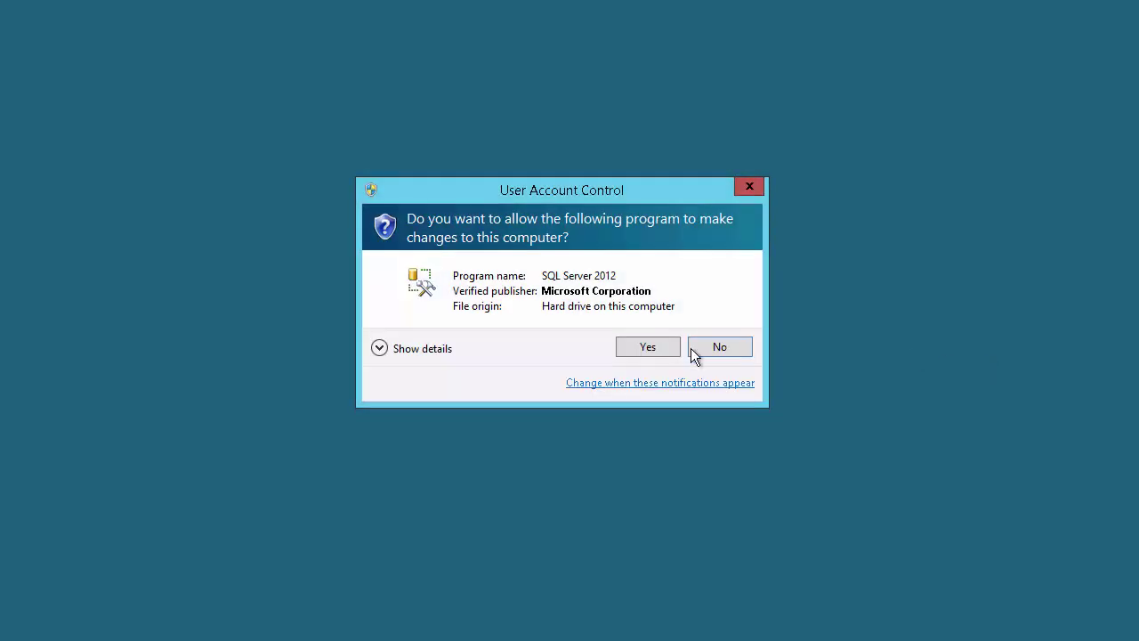
click(650, 347)
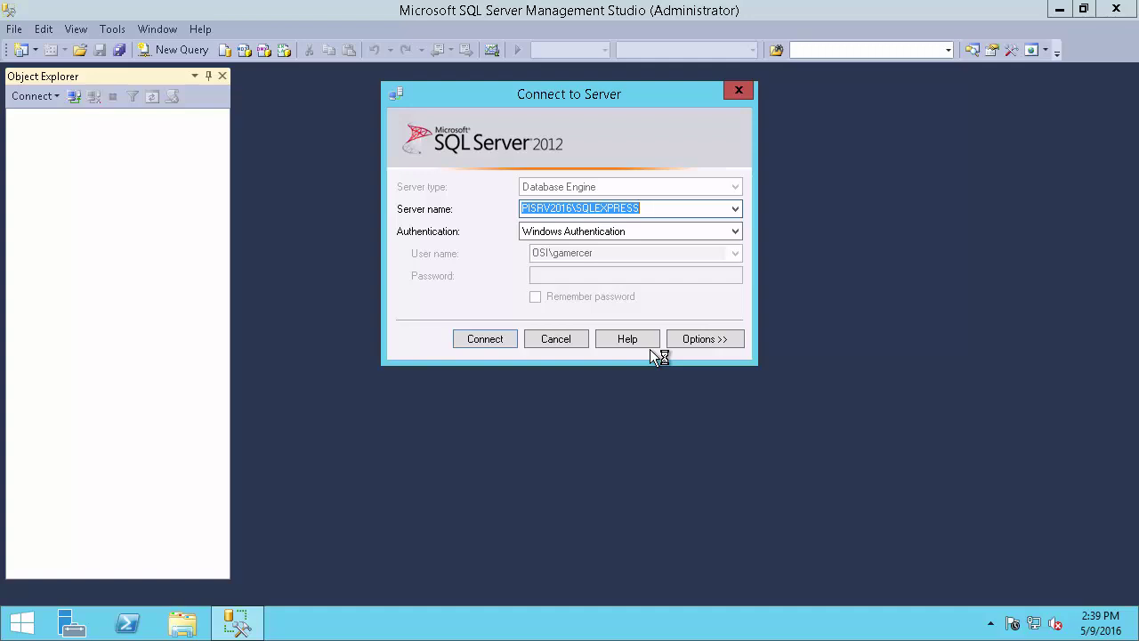
Connect to PISRV2016\SQLEXPRESS and verify the BUILTIN\Administrators login holds the sysadmin server role
click(475, 342)
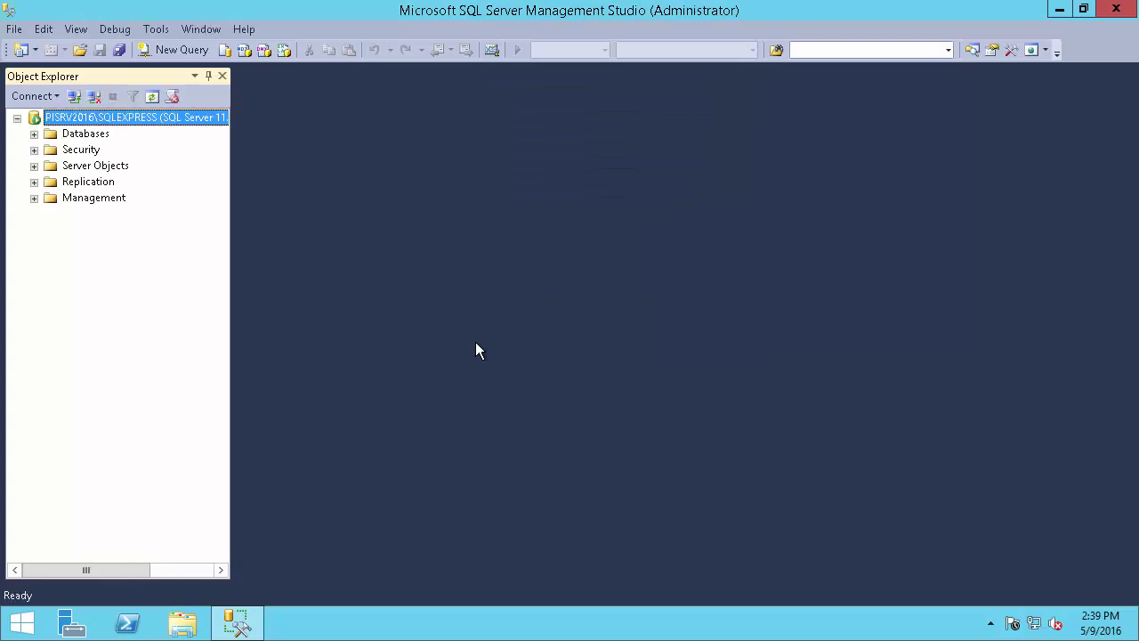
click(34, 149)
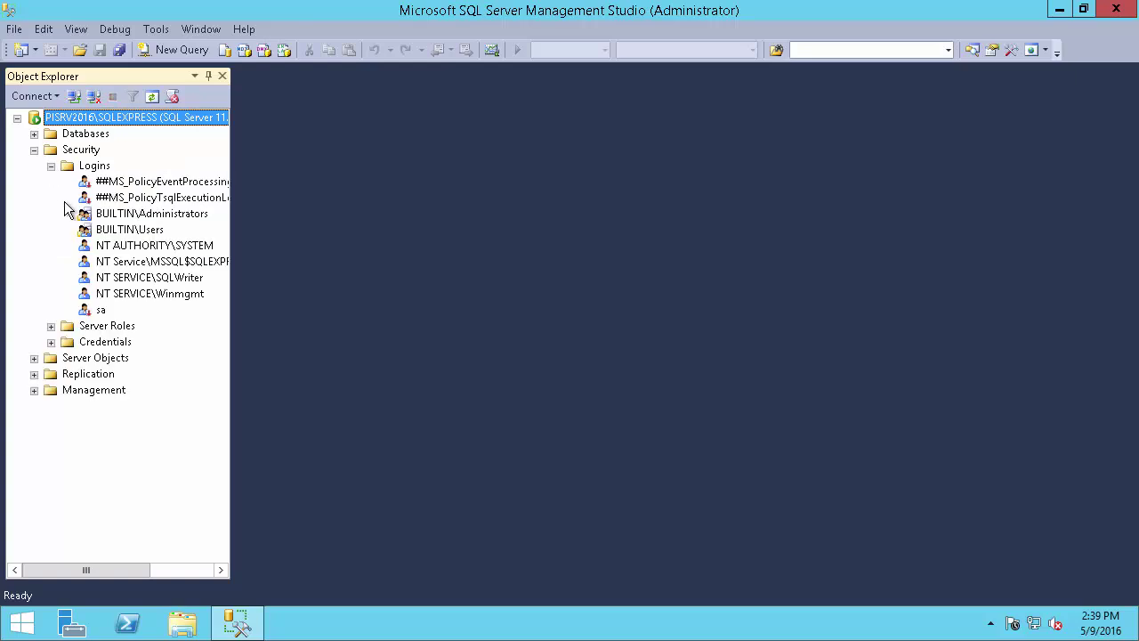
click(164, 219)
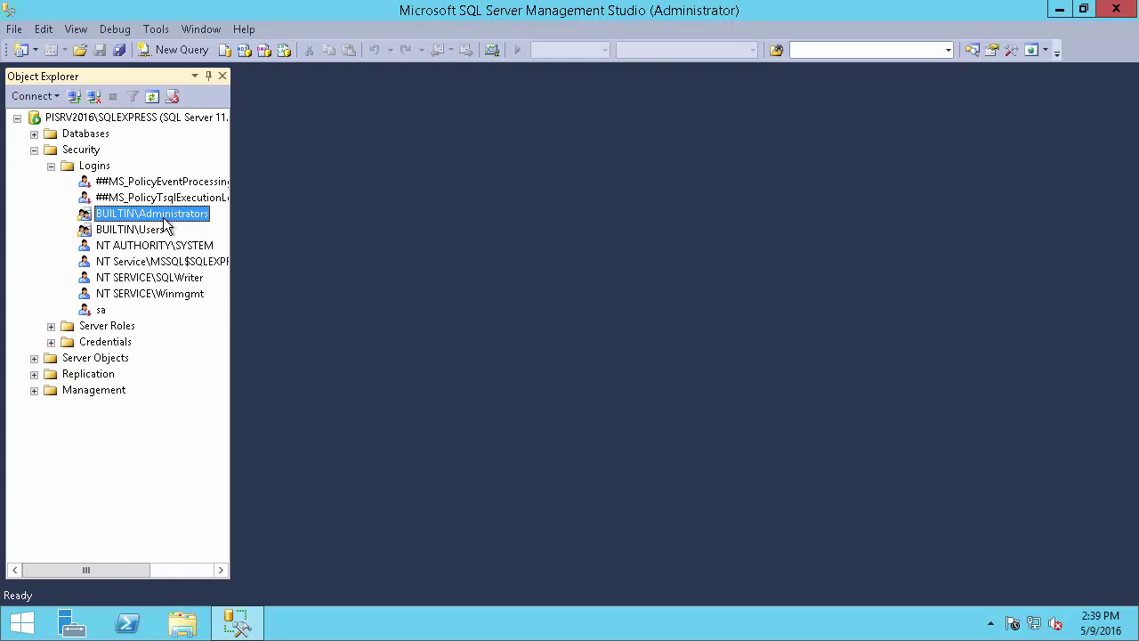
double_click(164, 218)
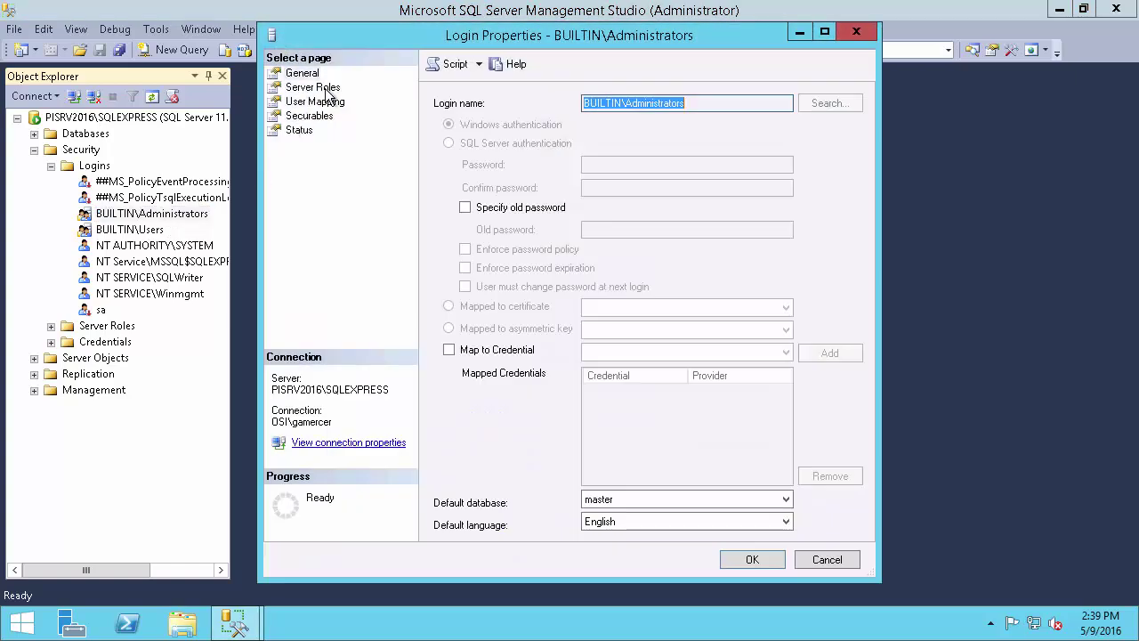
click(327, 89)
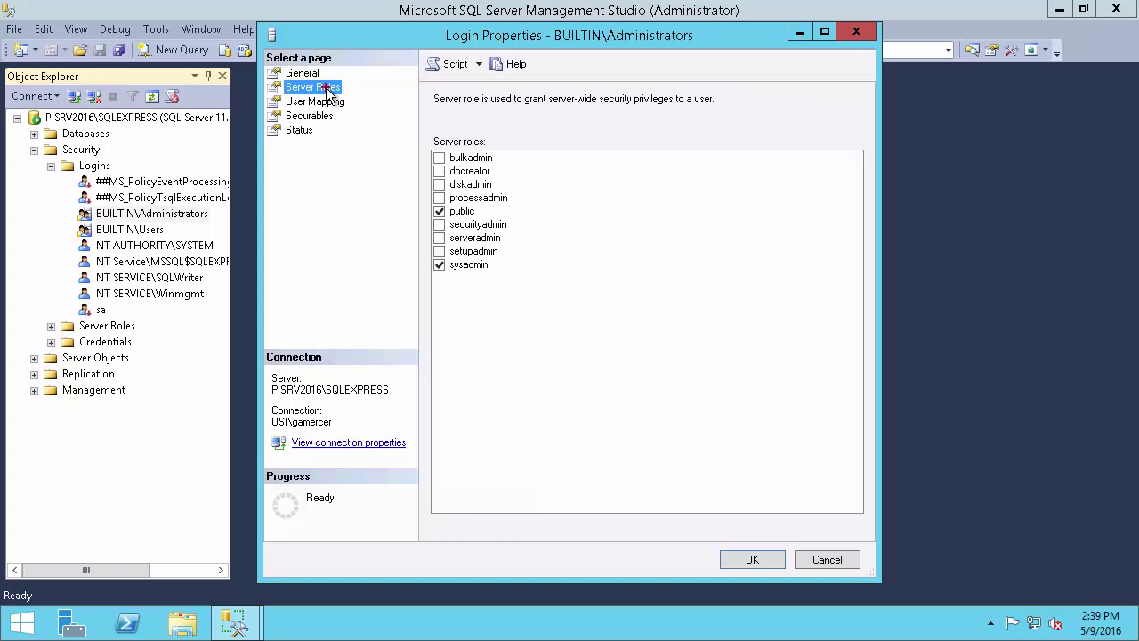
drag(492, 266, 551, 283)
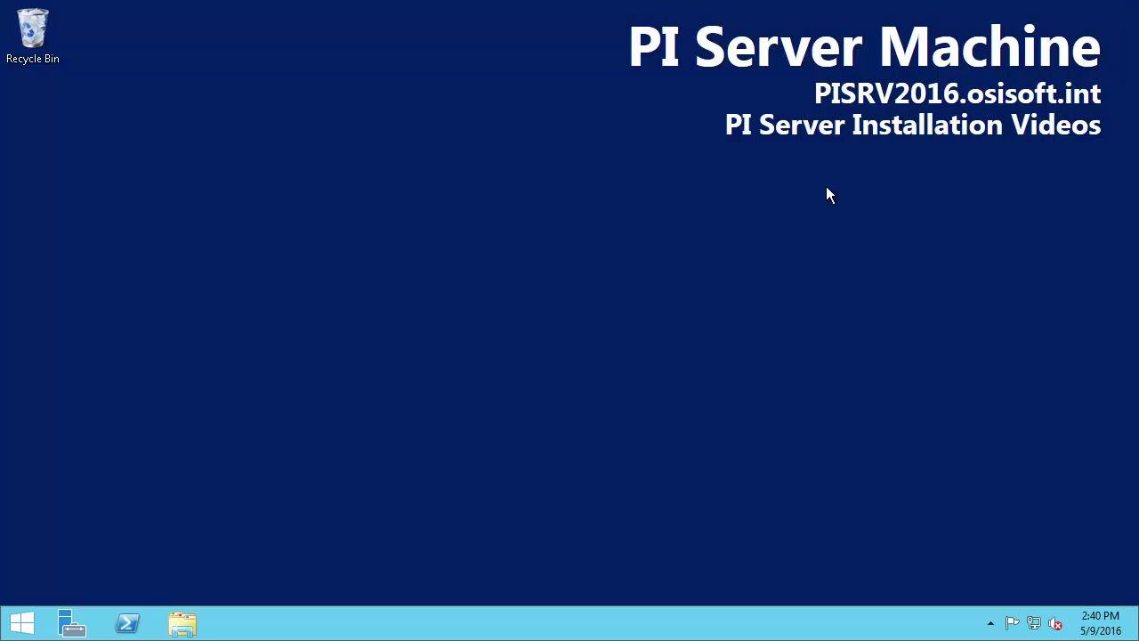
Go to livelibrary.osisoft.com in Internet Explorer
click(24, 625)
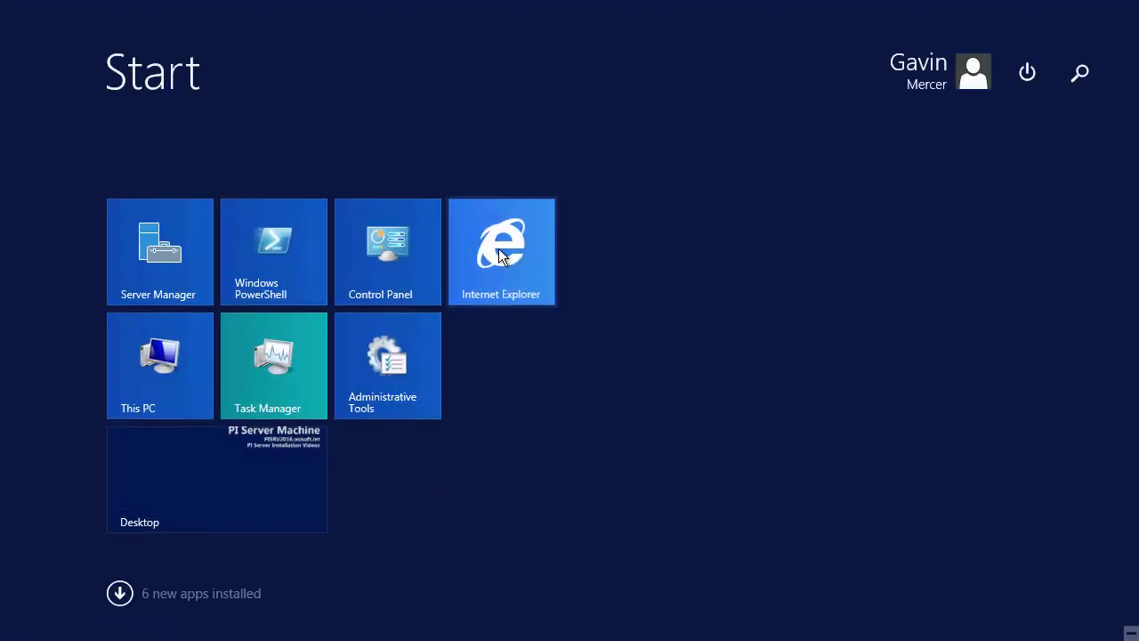
click(499, 250)
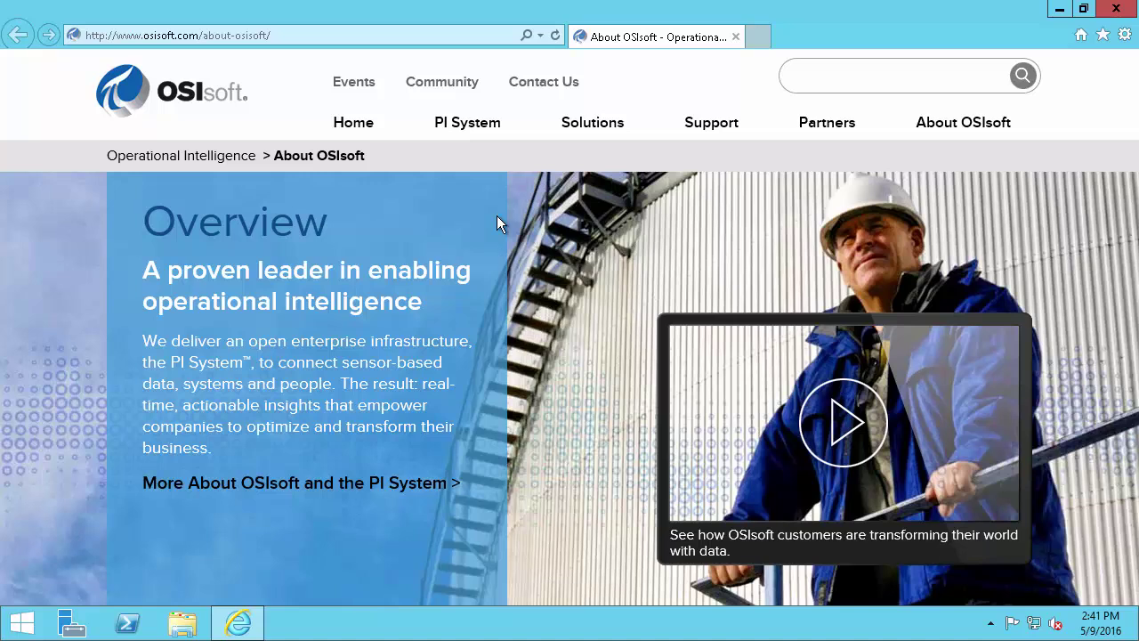
click(446, 38)
text(lifve)
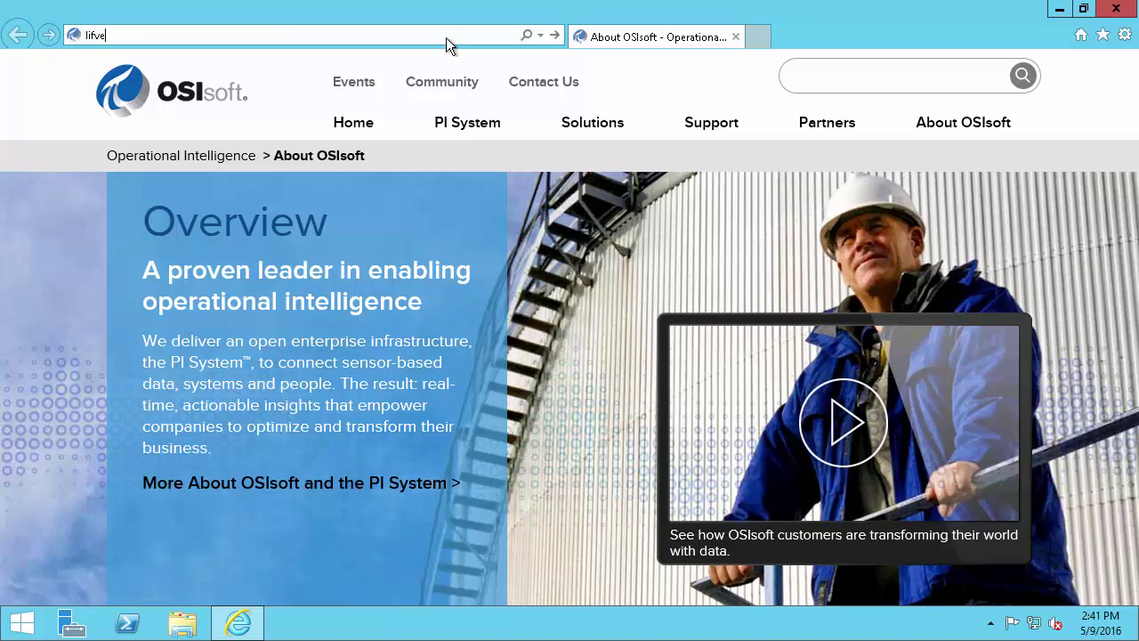
key(BackSpace)
key(BackSpace)
key(BackSpace)
text(ivelibrary.osisoft.com)
key(Return)
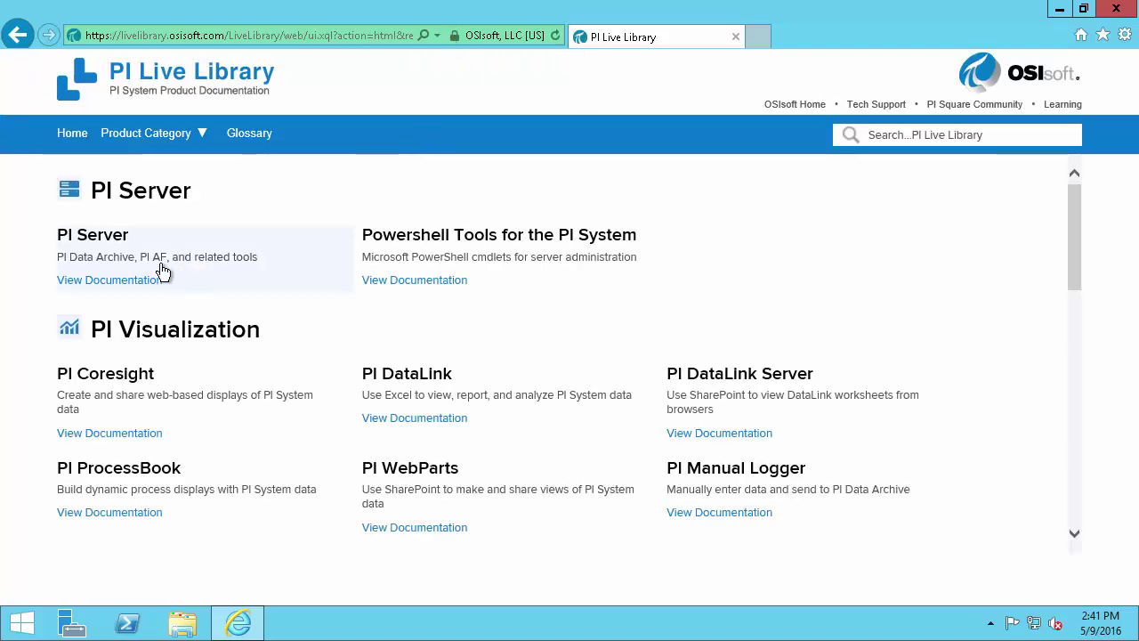
Open PI Server 2016 docs and expand PI Server installation > PI AF installation > PI AF server installation
click(111, 267)
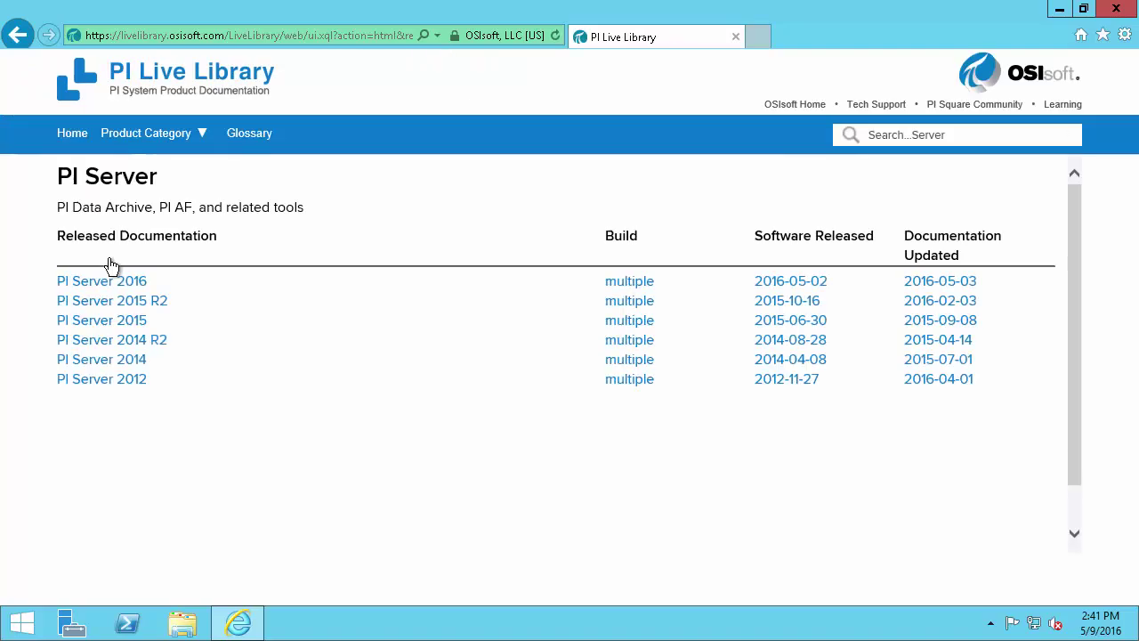
click(142, 284)
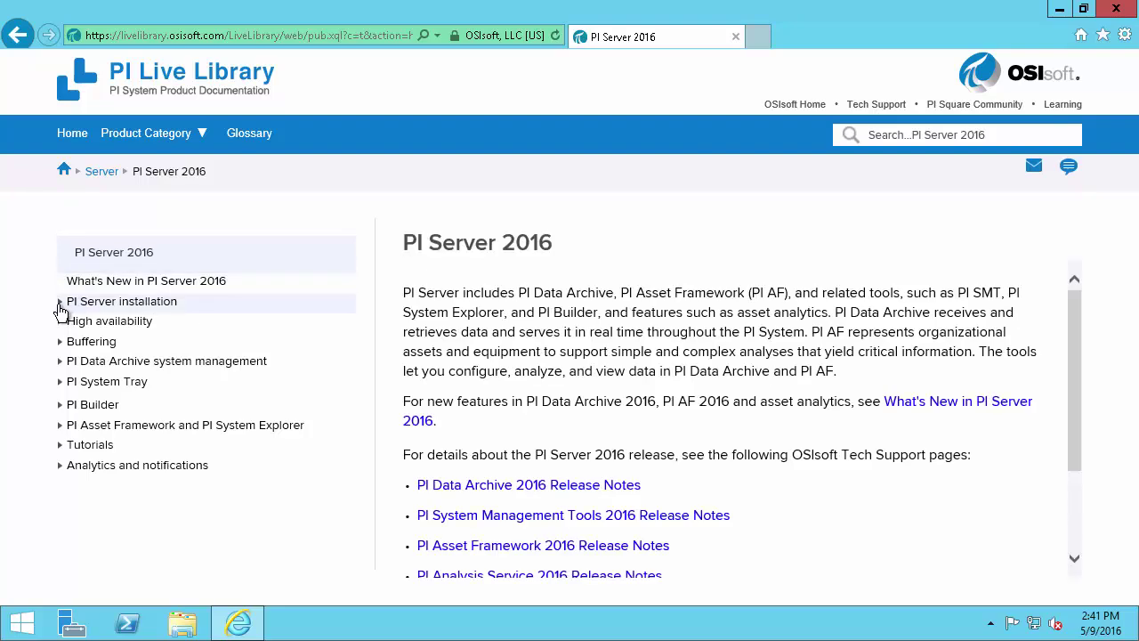
click(60, 303)
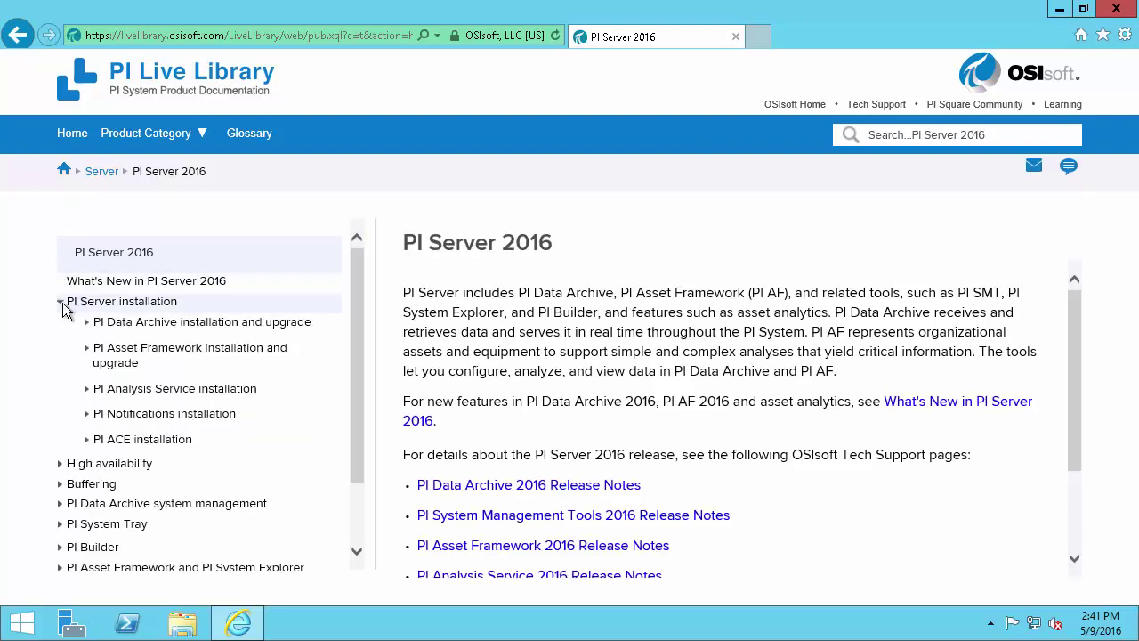
click(86, 353)
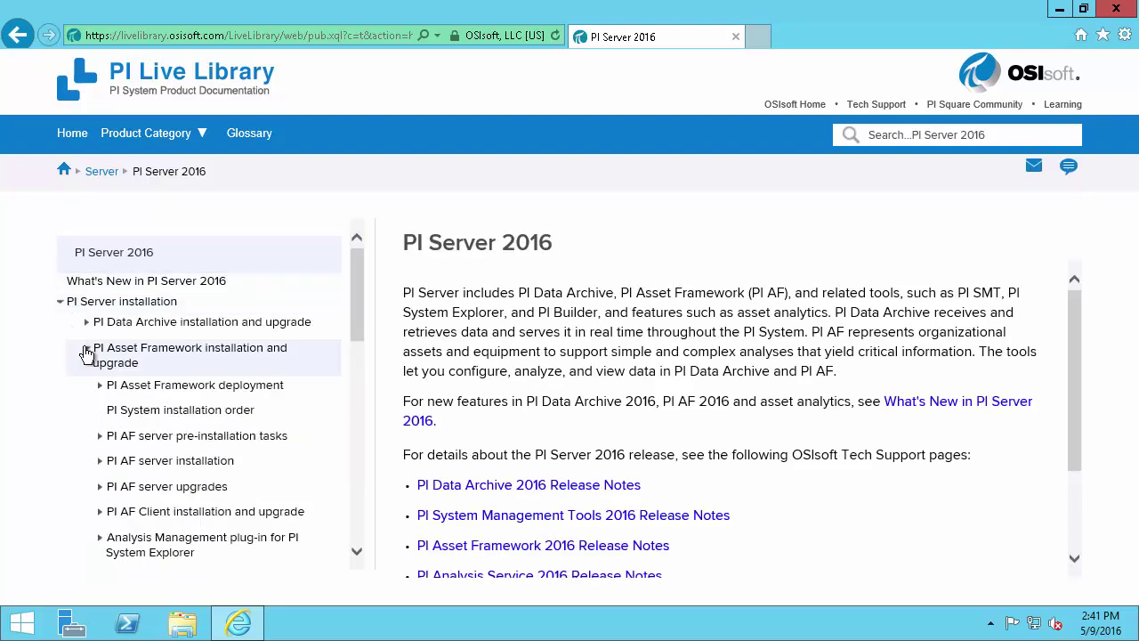
click(98, 466)
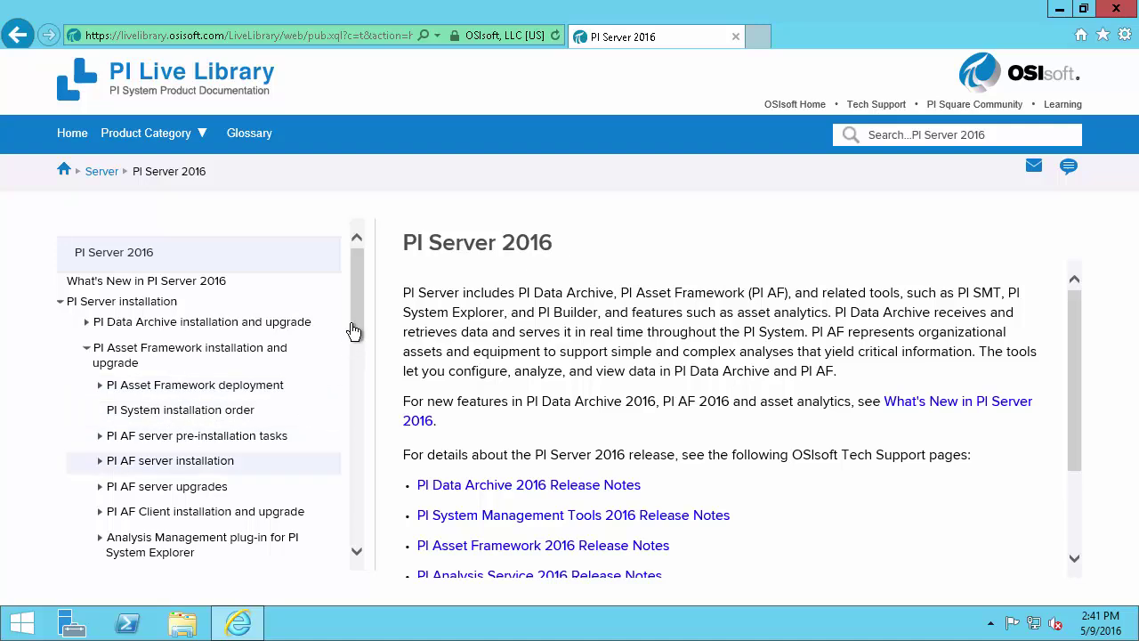
Highlight the separate-computers install and Manual PI AF SQL database creation topics, then close Internet Explorer
drag(354, 319, 362, 374)
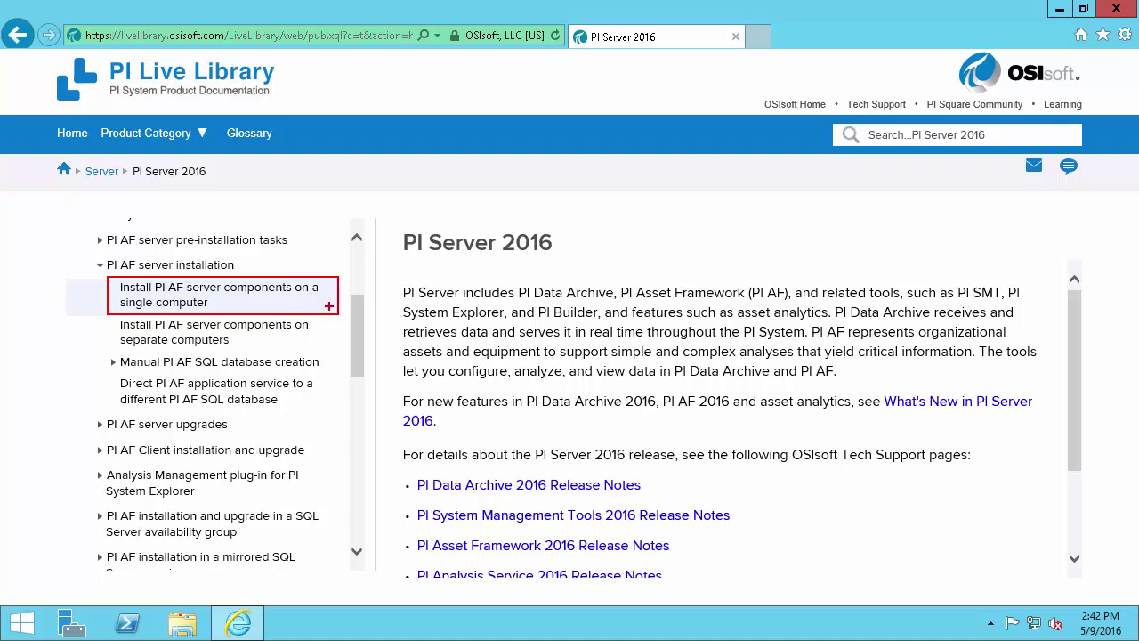
drag(112, 309, 323, 353)
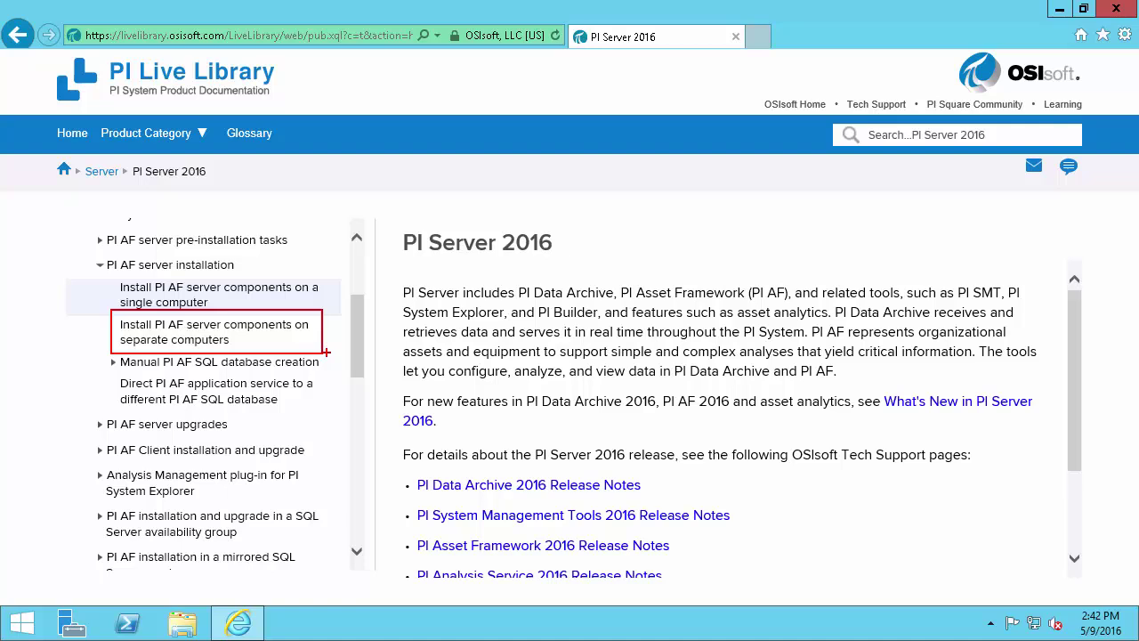
key(Escape)
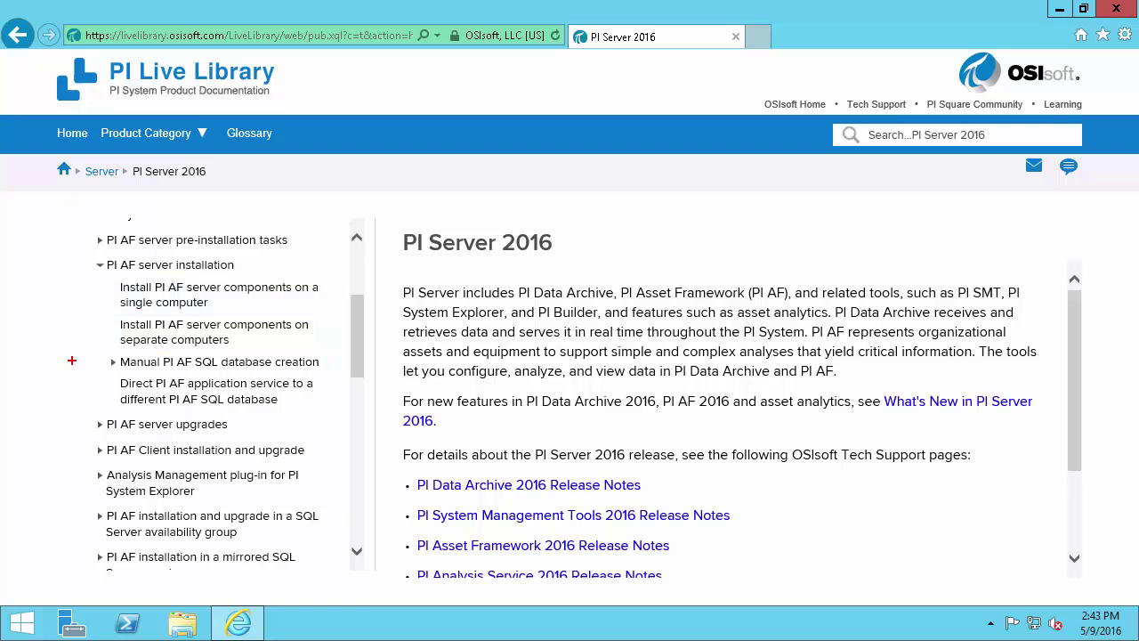
drag(116, 362, 64, 362)
key(Escape)
click(1114, 10)
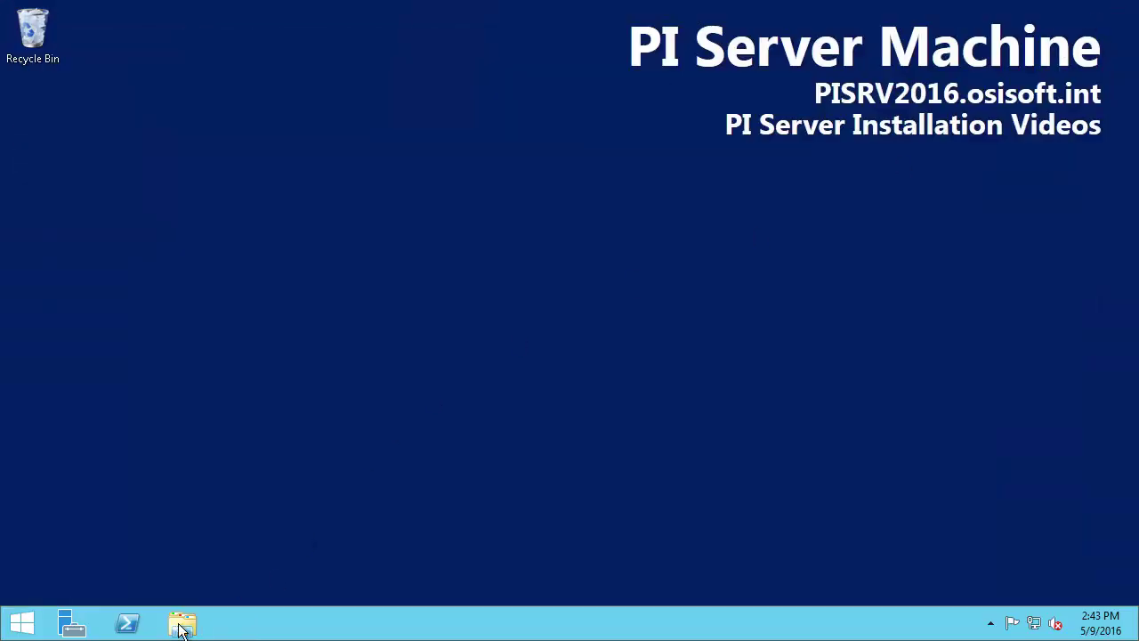
Run PI-AF-Server_2016 from C:\PI Install as administrator, extracting to C:\pi install\extracted
click(182, 627)
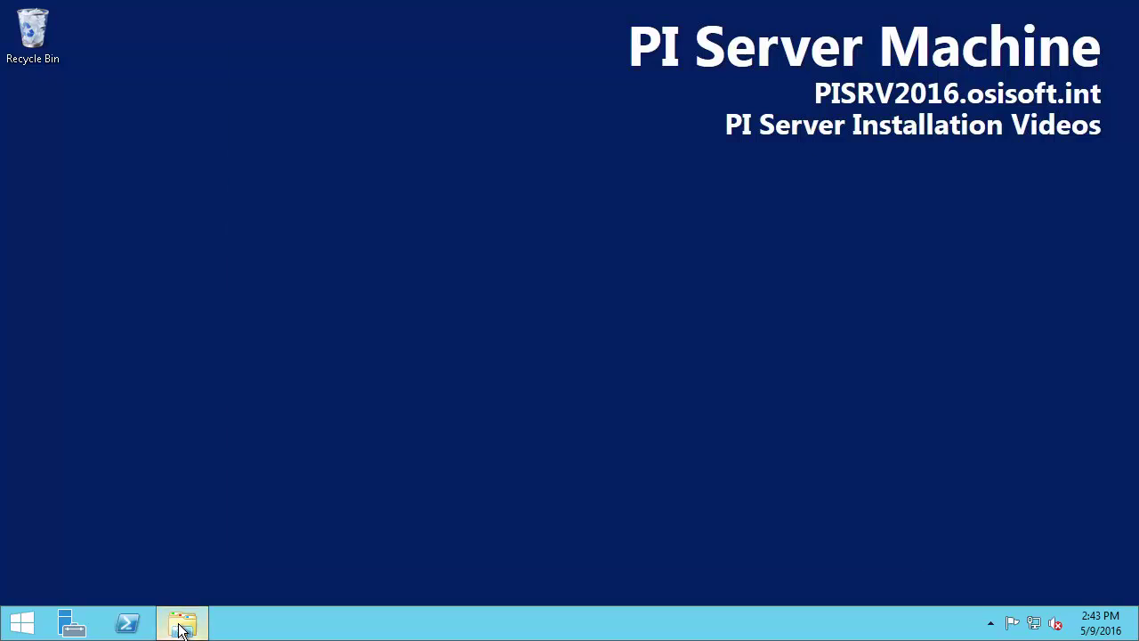
double_click(419, 402)
double_click(431, 183)
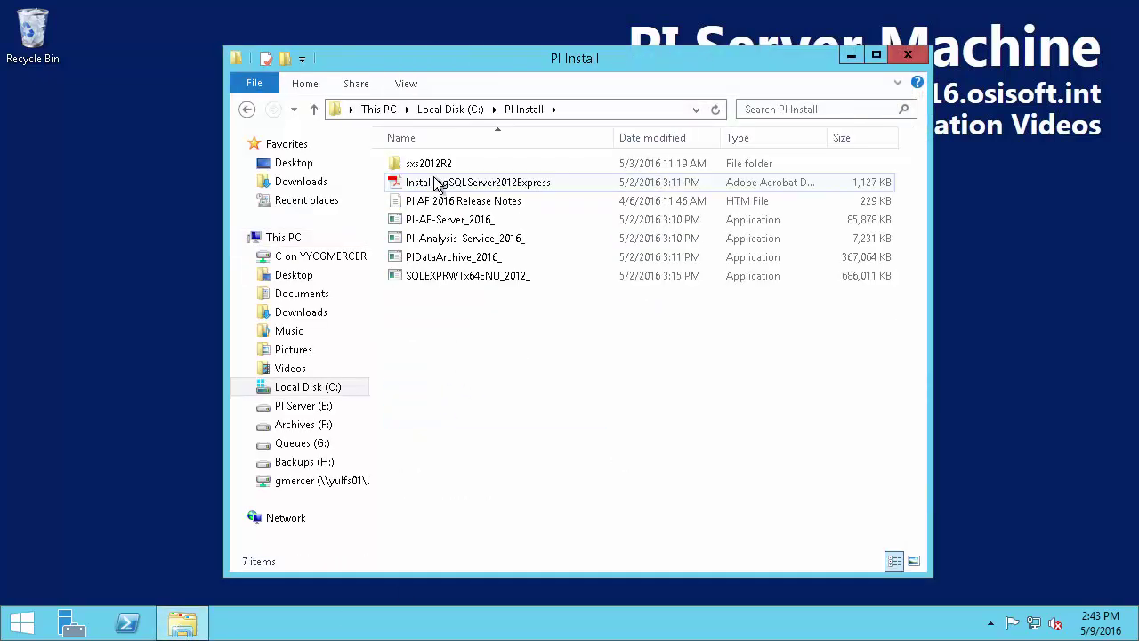
click(496, 228)
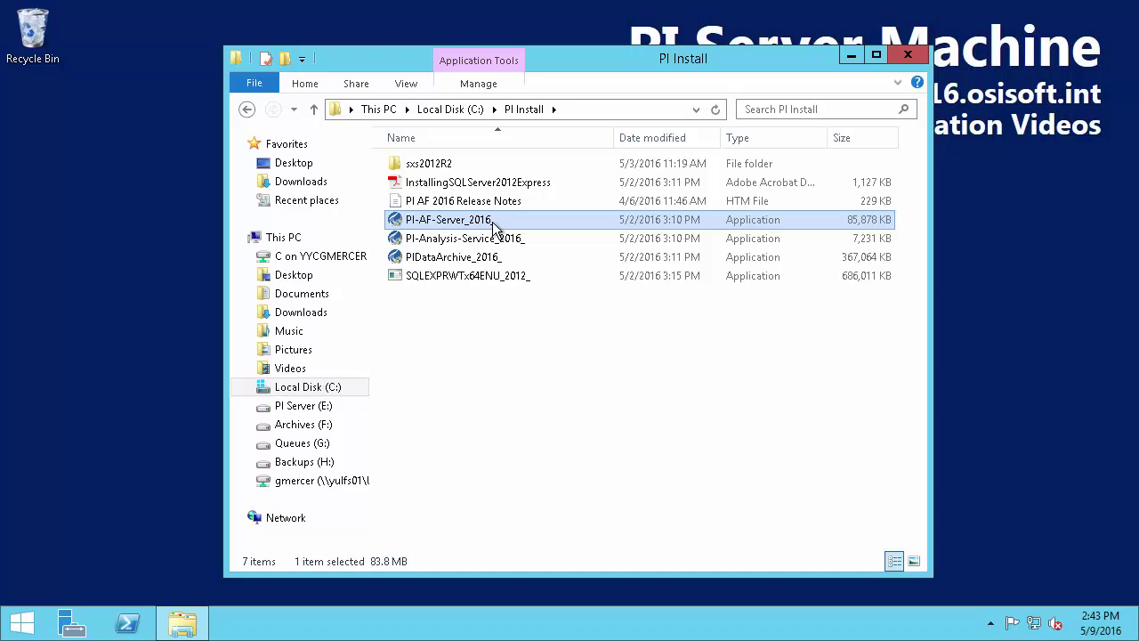
right_click(495, 222)
click(625, 256)
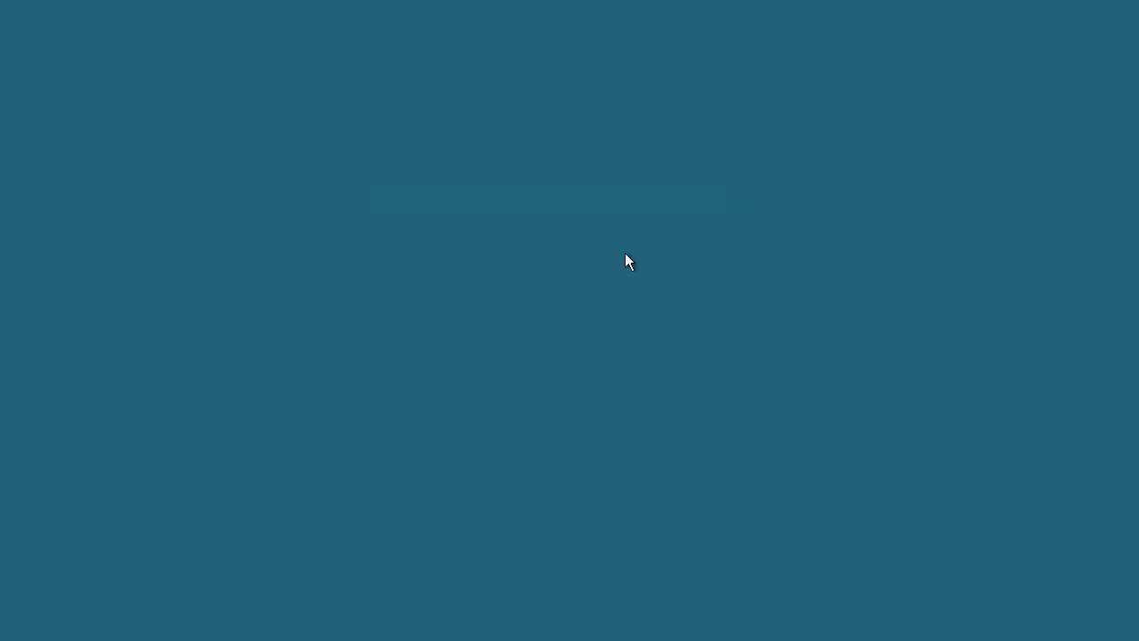
click(648, 346)
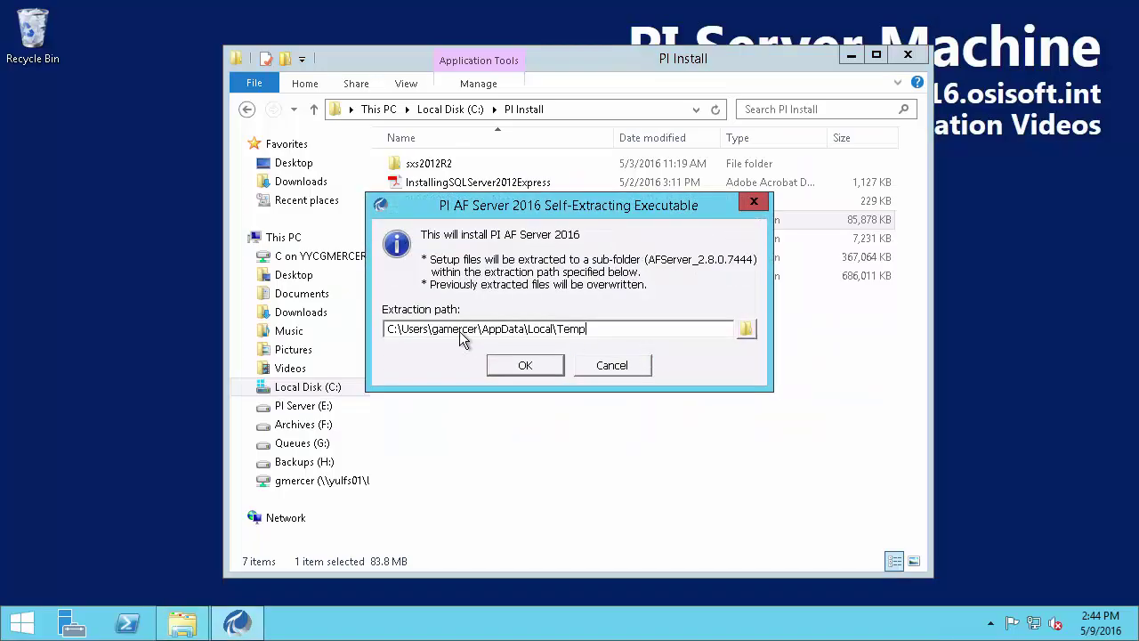
drag(397, 329, 671, 329)
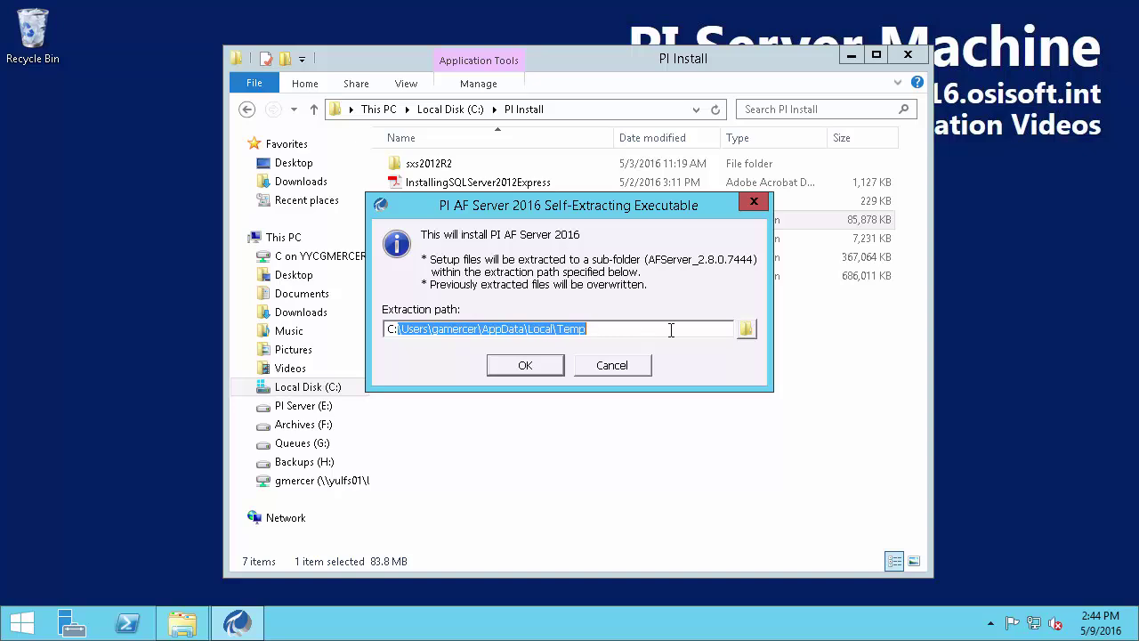
text(\pi insta)
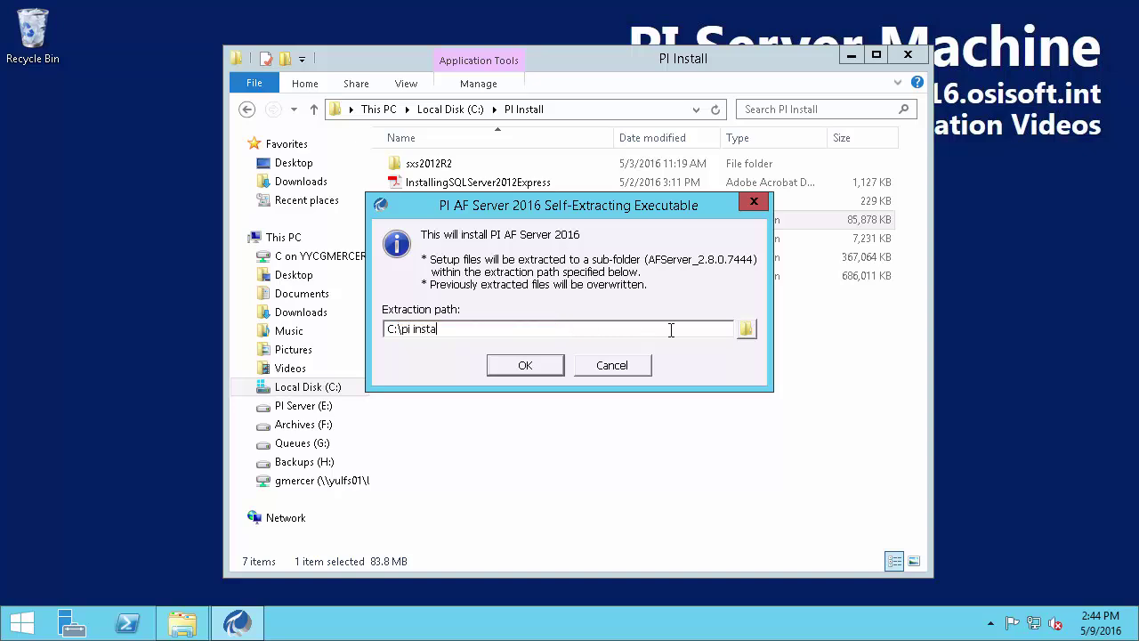
text(ll\extracted)
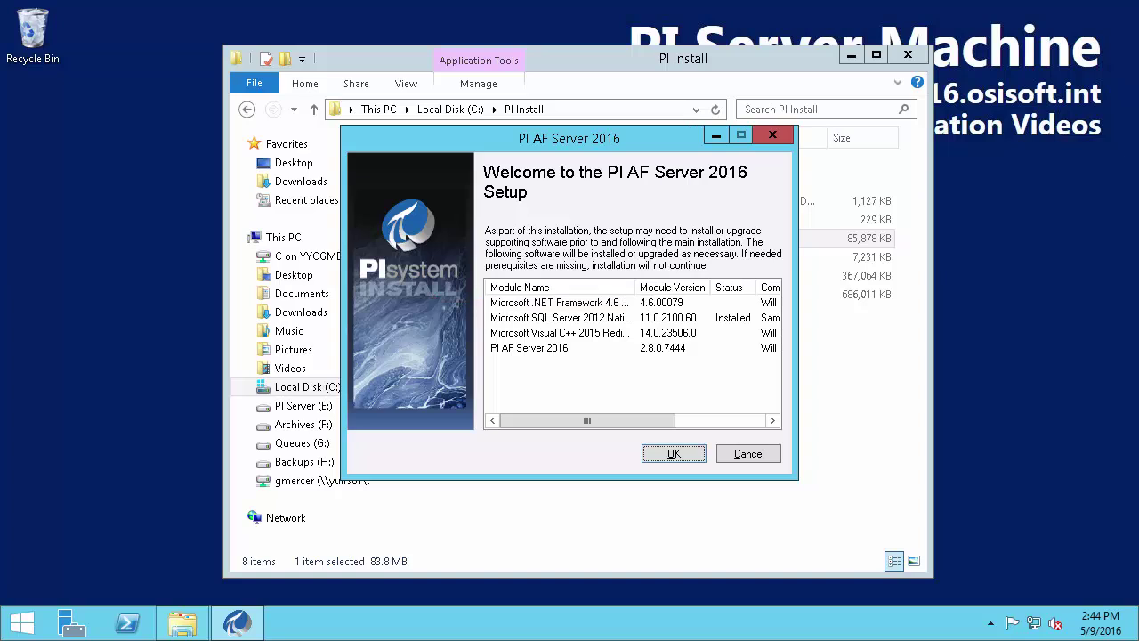
Install the .NET Framework 4.6 prerequisite and restart the machine when prompted
click(673, 454)
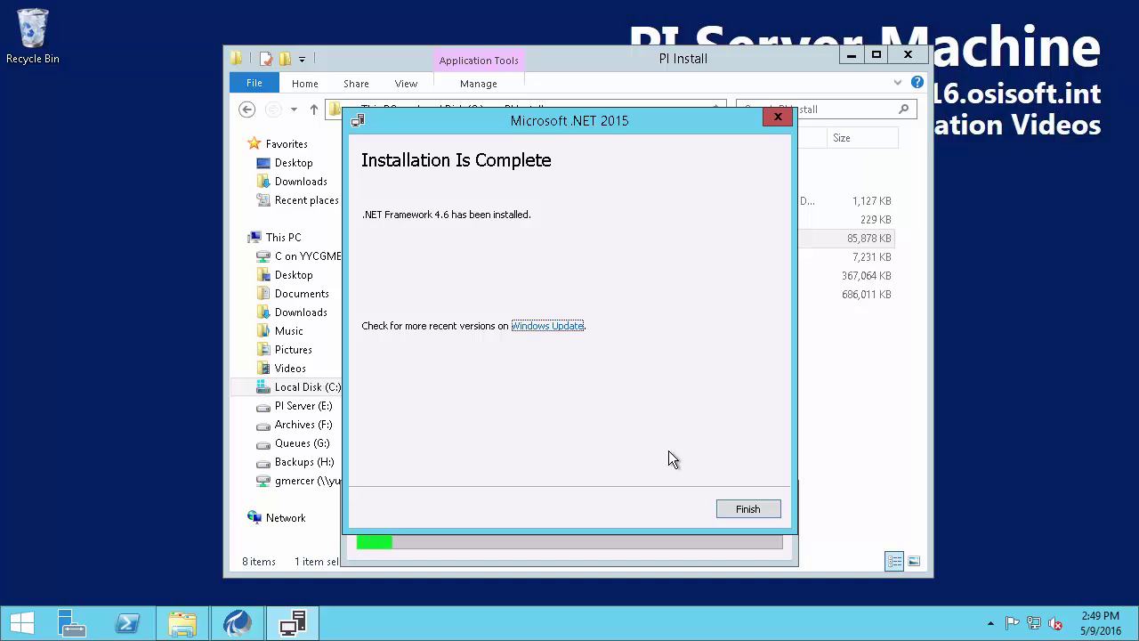
click(746, 510)
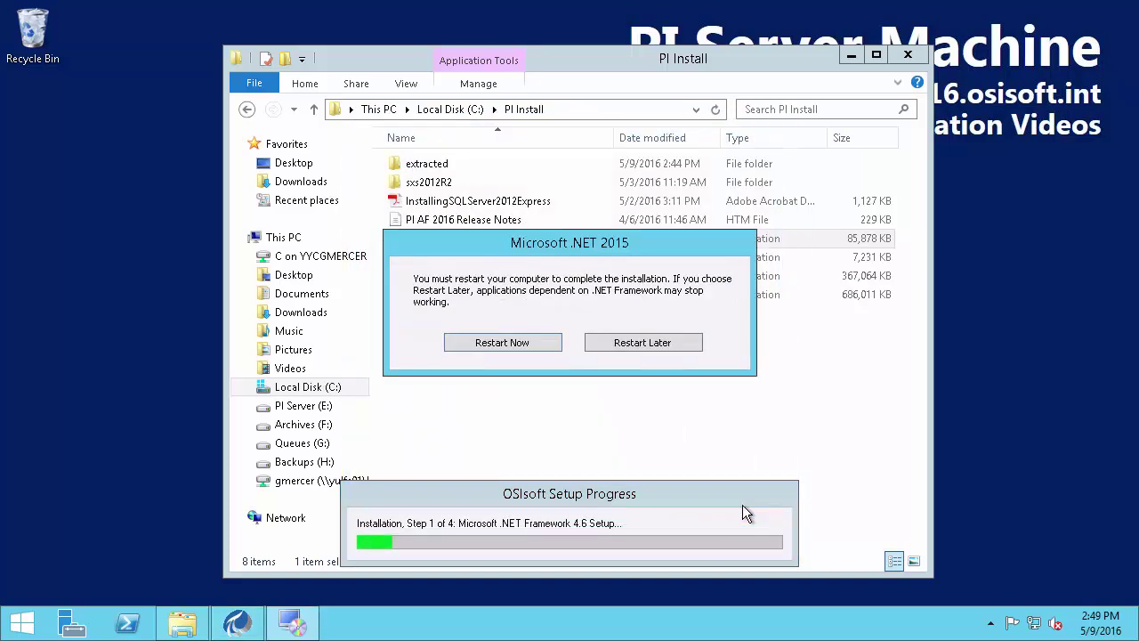
click(518, 345)
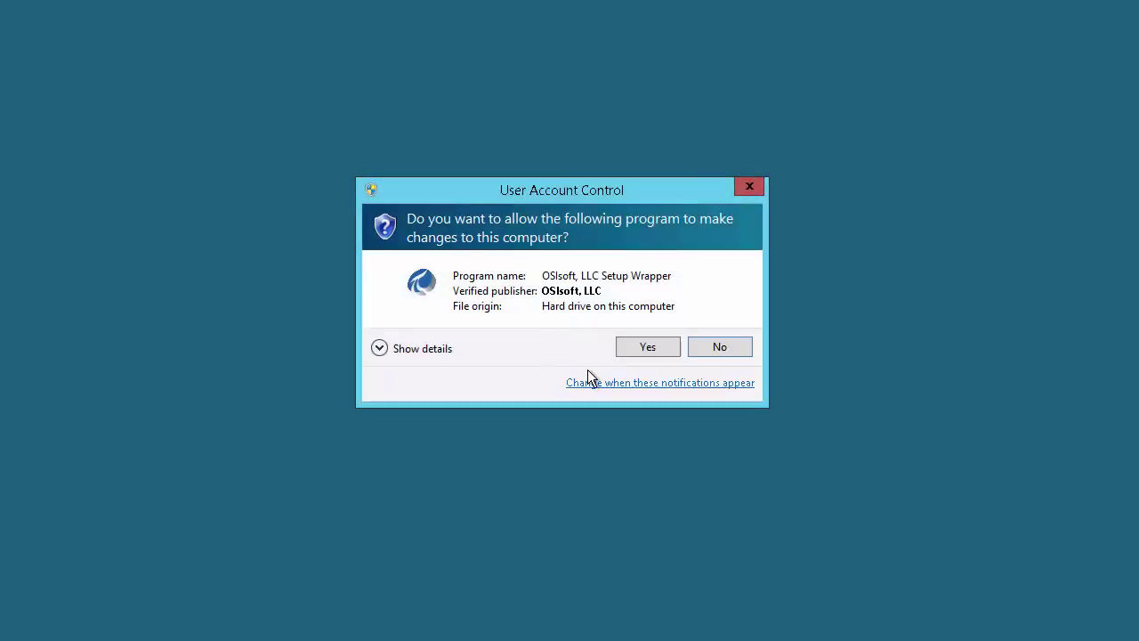
Approve setup, advance past Welcome to the C:\Program Files\PIPC\AF\ destination page, and view This PC's drives
click(650, 348)
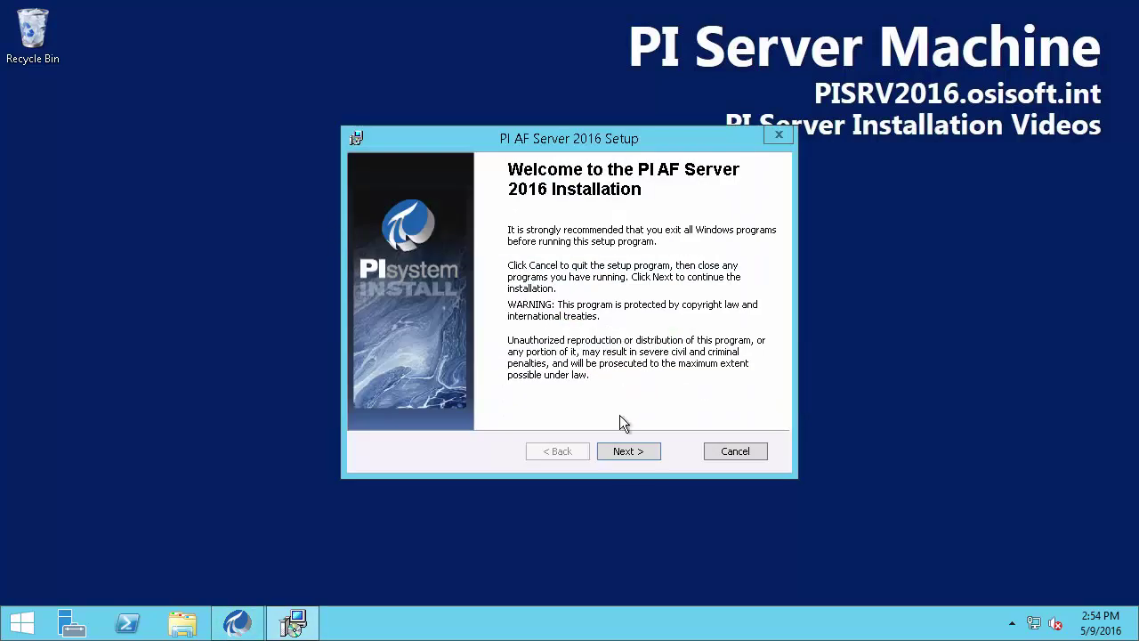
click(633, 454)
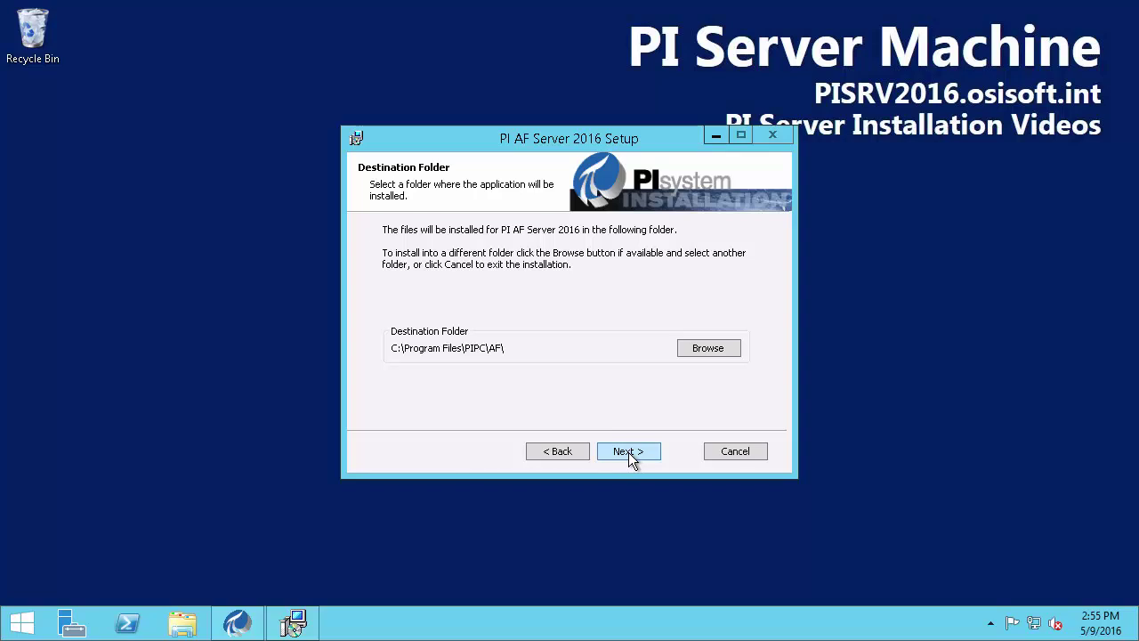
click(191, 625)
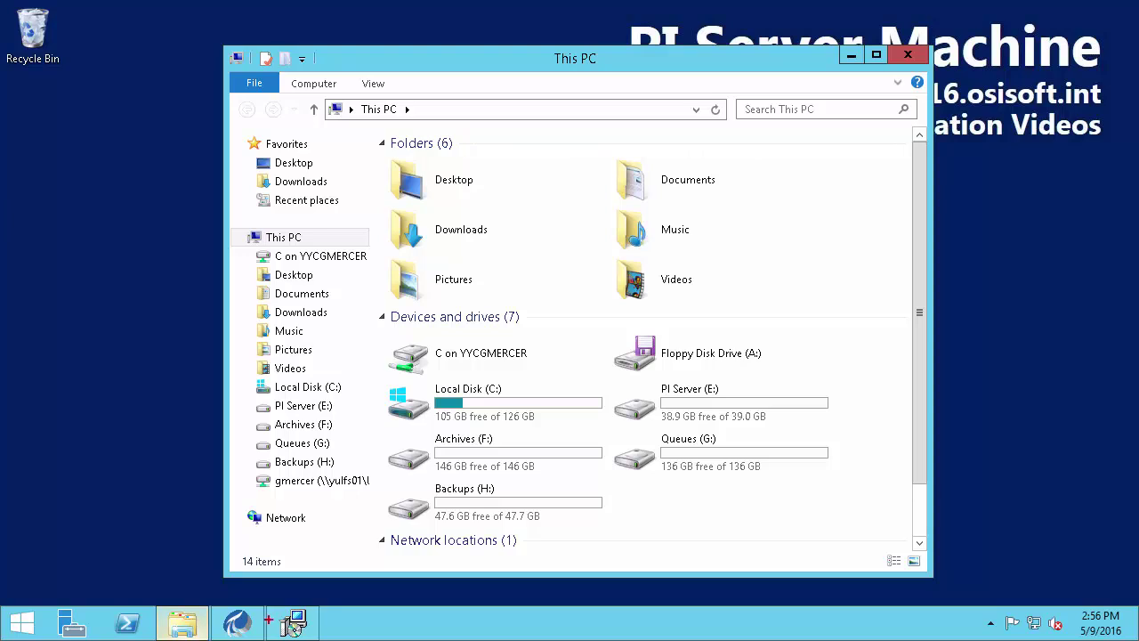
Change the install folder to E:\Program Files\PIPC\AF\ and continue to Select Features
drag(721, 384, 756, 370)
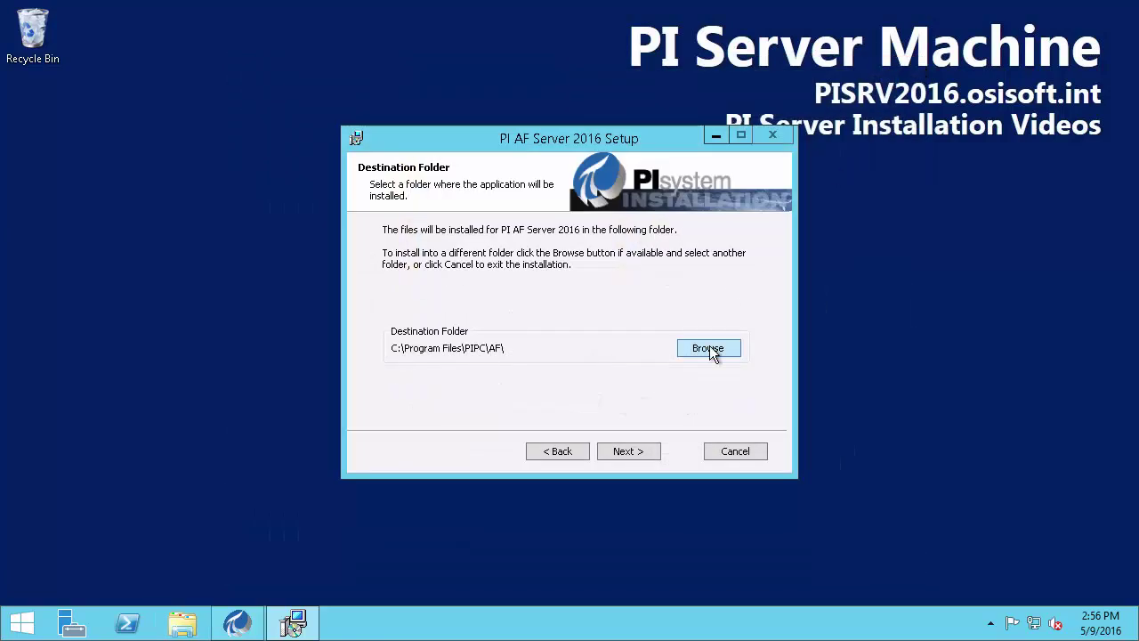
click(708, 348)
drag(450, 401, 457, 401)
text(E:\Program Files\PIPC\)
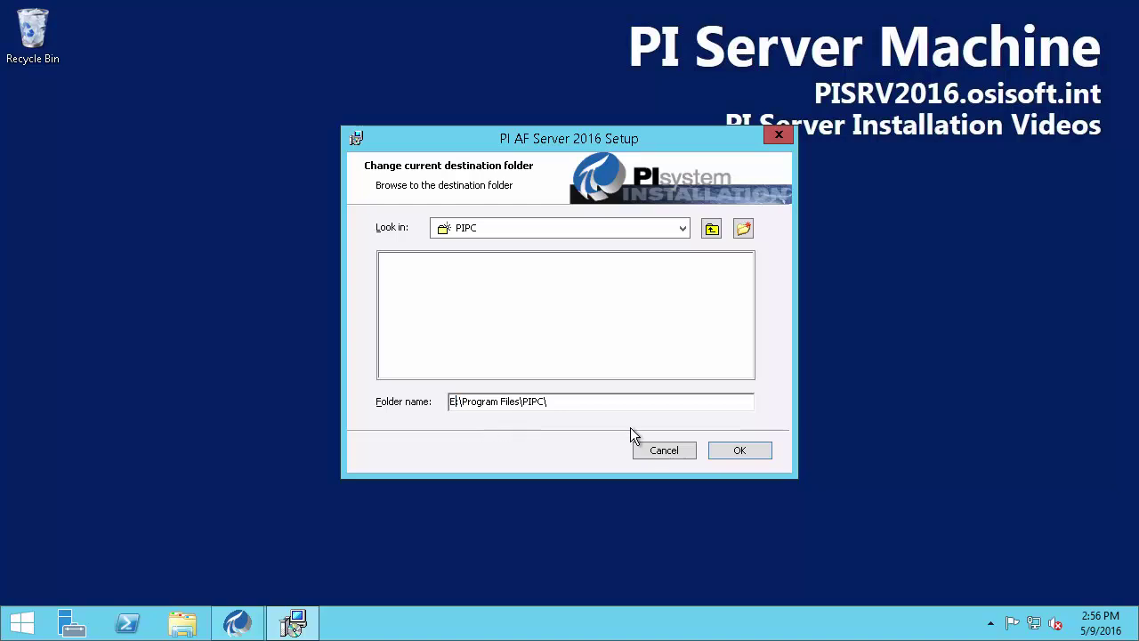
click(738, 447)
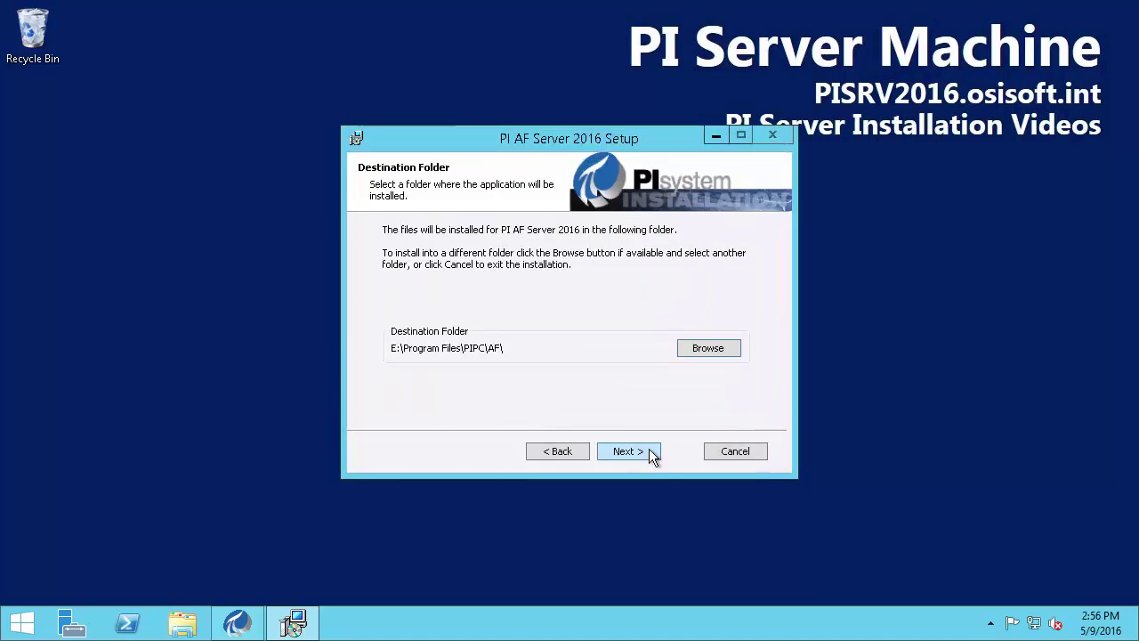
click(639, 449)
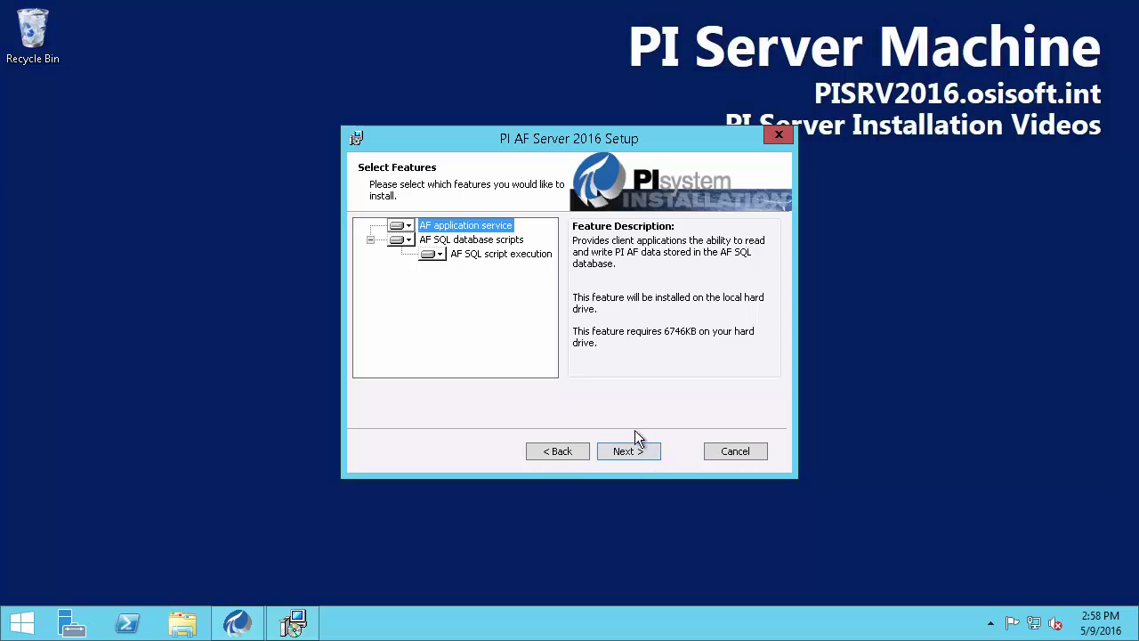
Set AF application service and AF SQL database scripts to install on local hard drive, then continue
click(408, 226)
click(466, 287)
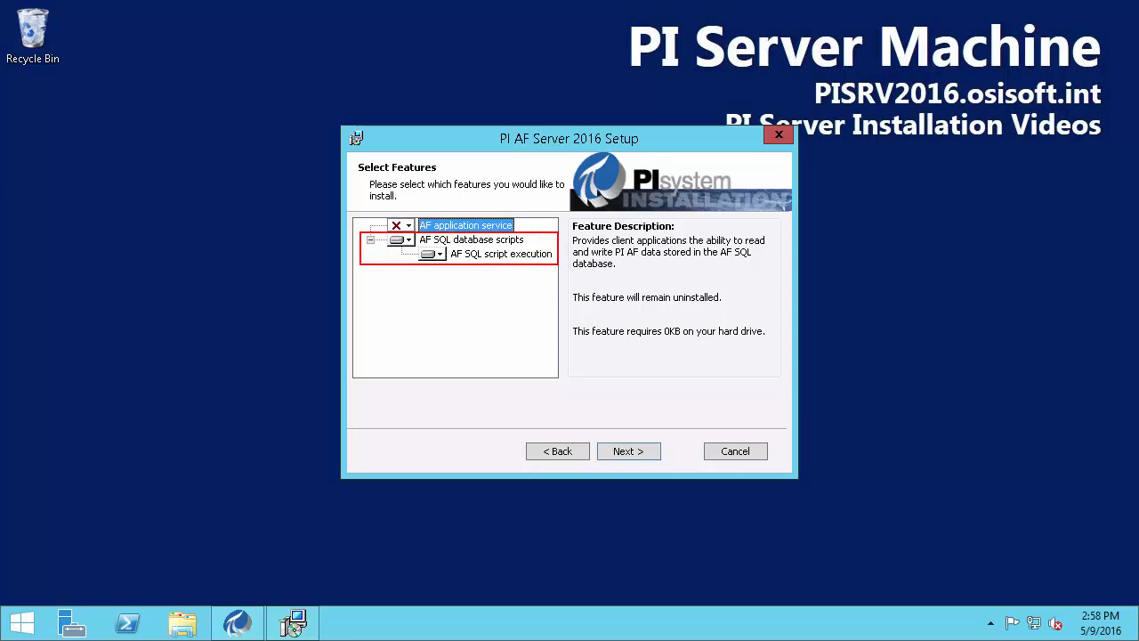
click(409, 240)
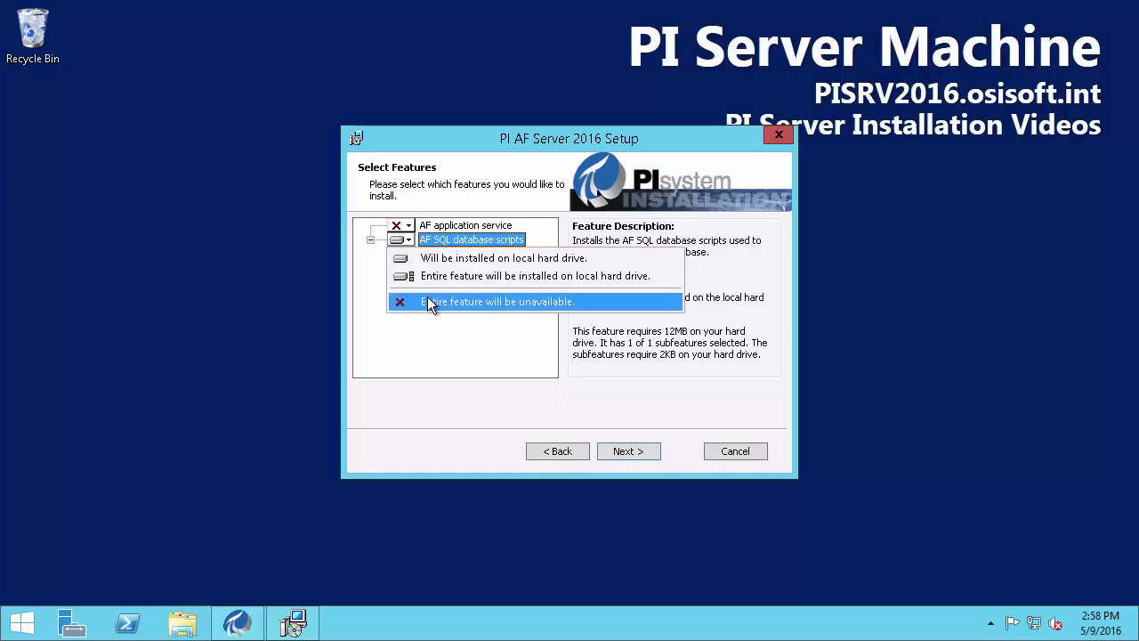
click(430, 303)
click(435, 254)
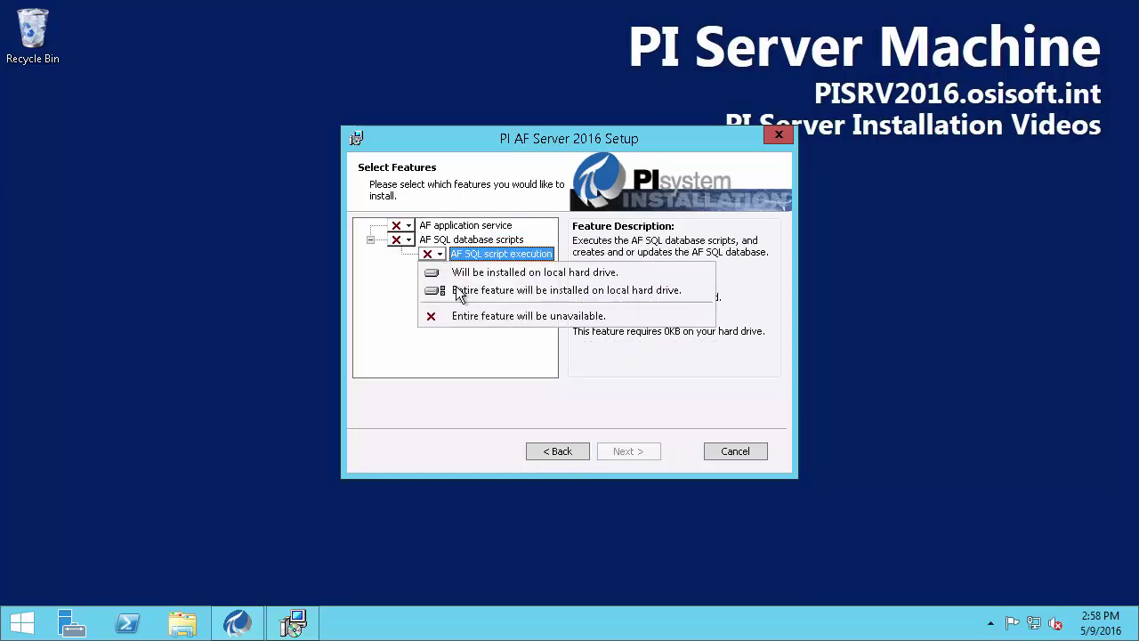
click(404, 229)
click(408, 227)
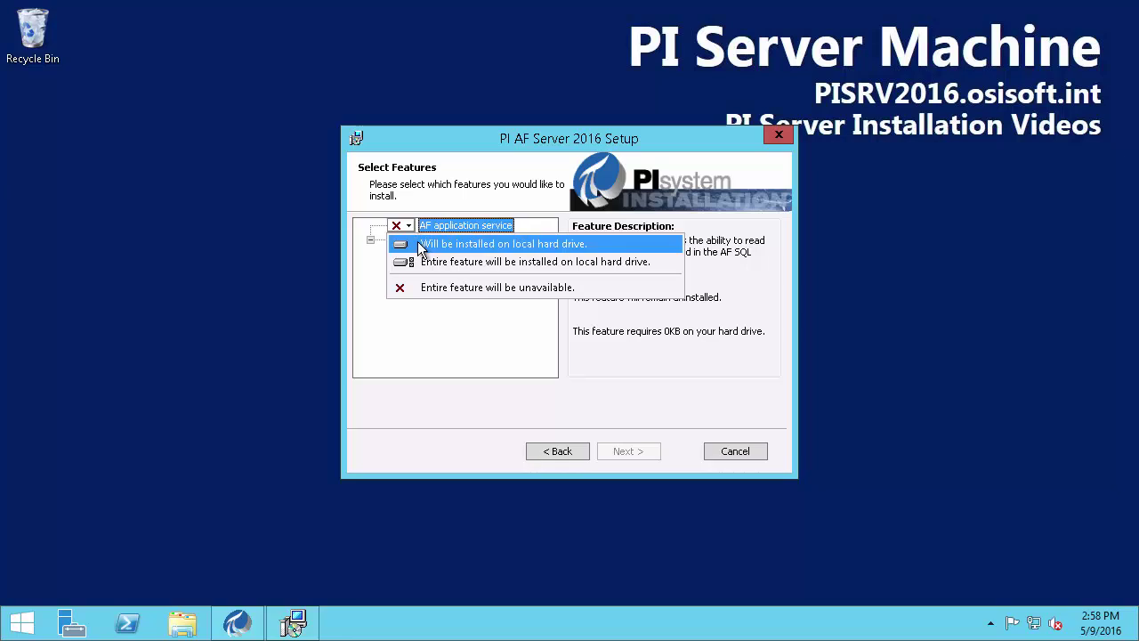
click(422, 246)
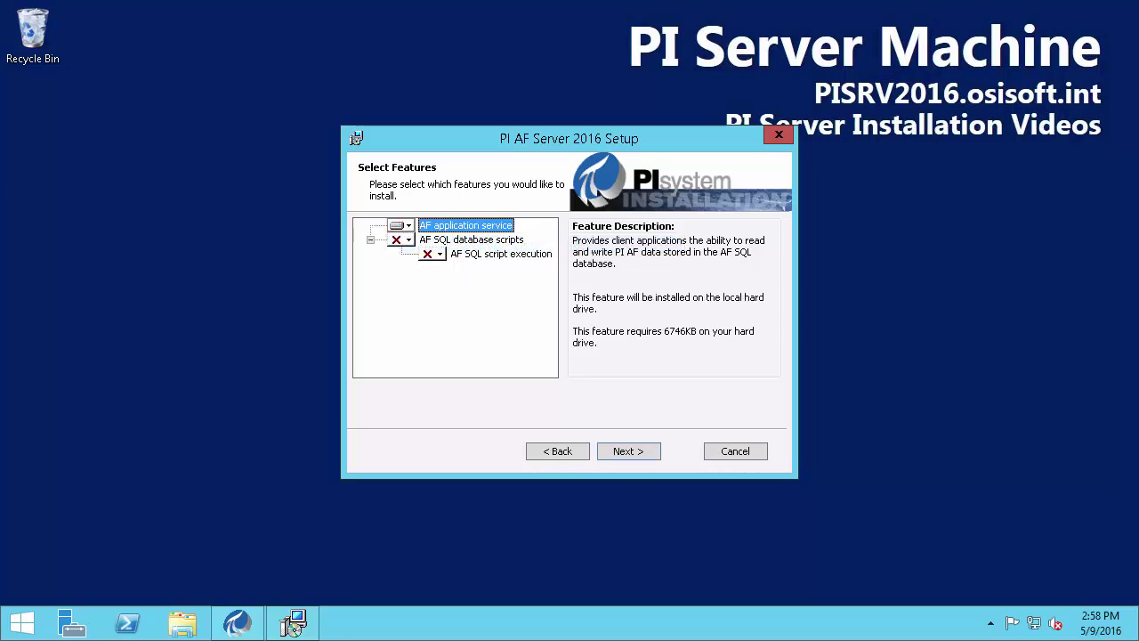
click(409, 240)
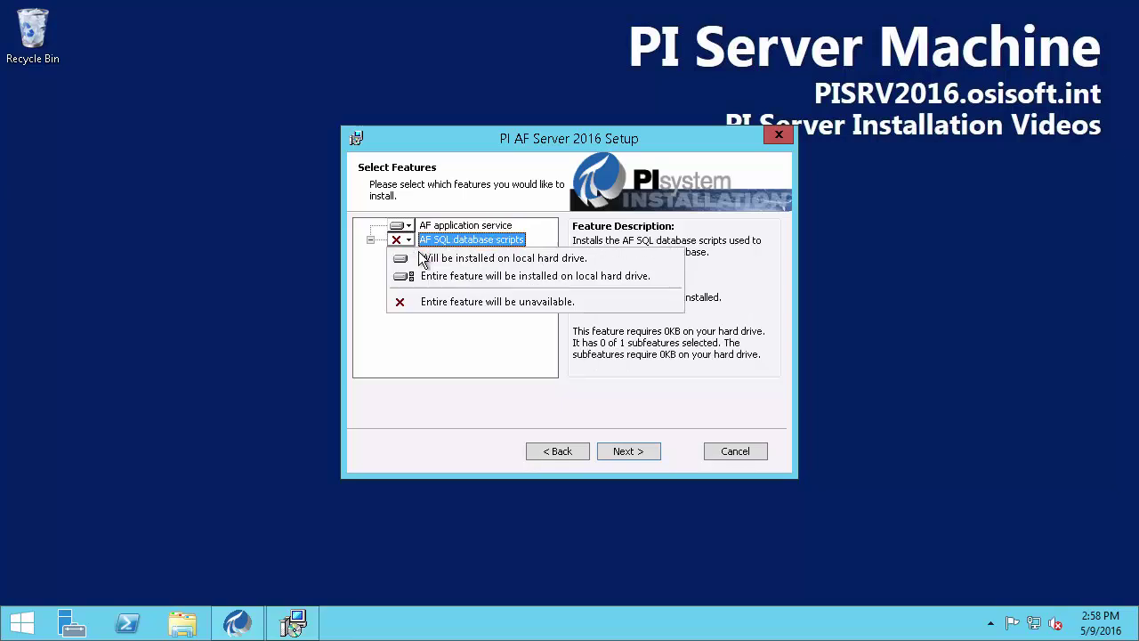
click(427, 255)
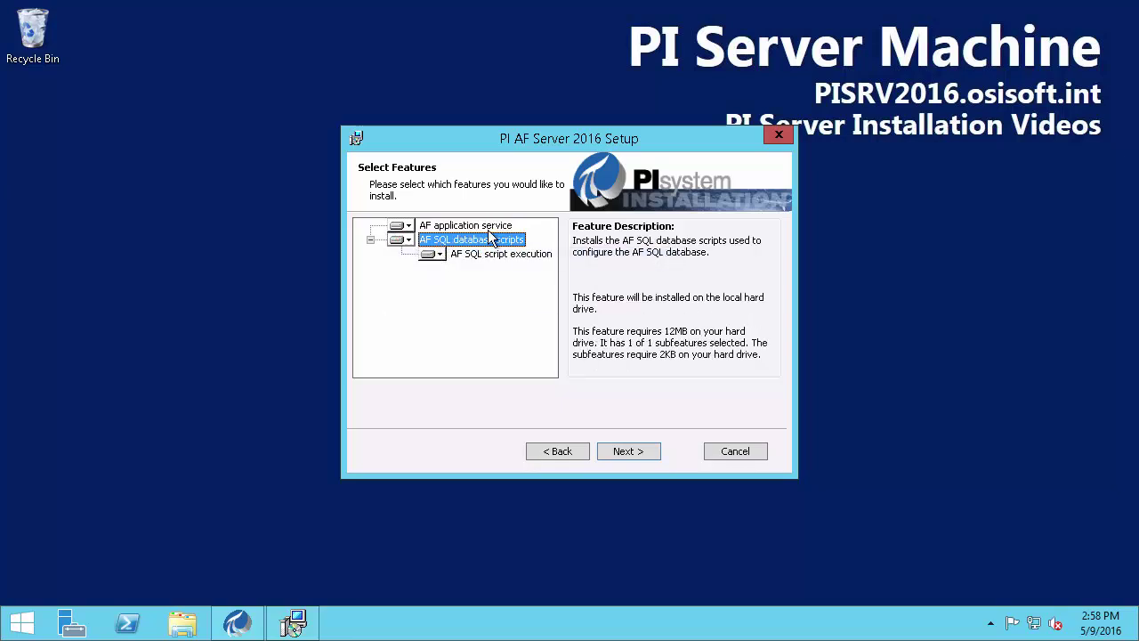
click(643, 454)
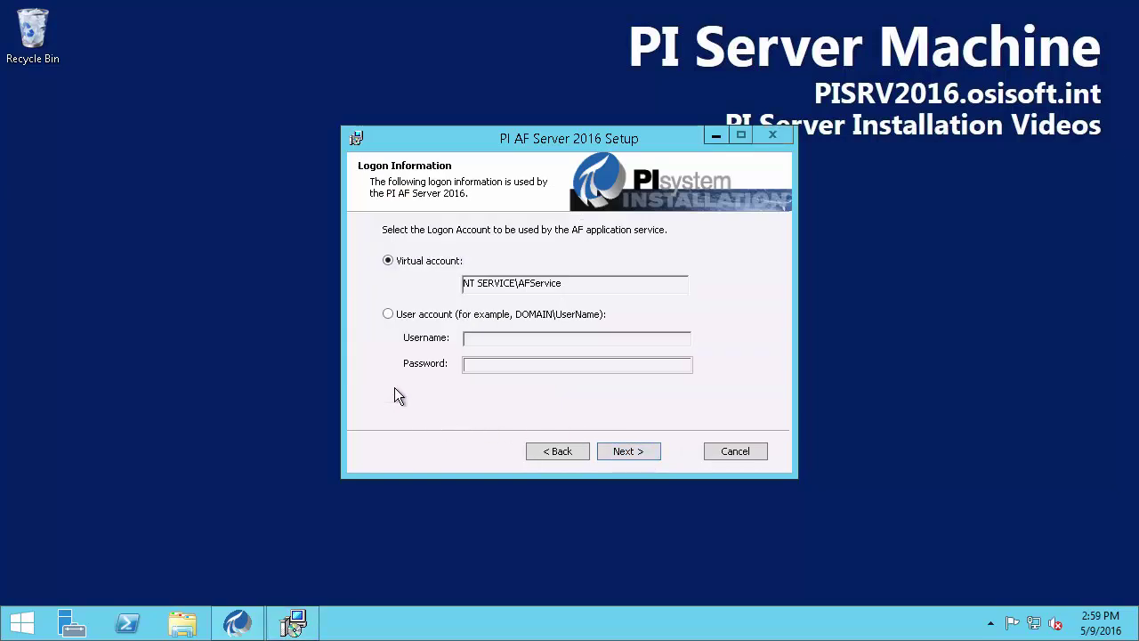
Keep the NT SERVICE\AFService virtual account and the validated PISRV2016\SQLEXPRESS SQL Server
drag(372, 247, 522, 292)
click(627, 451)
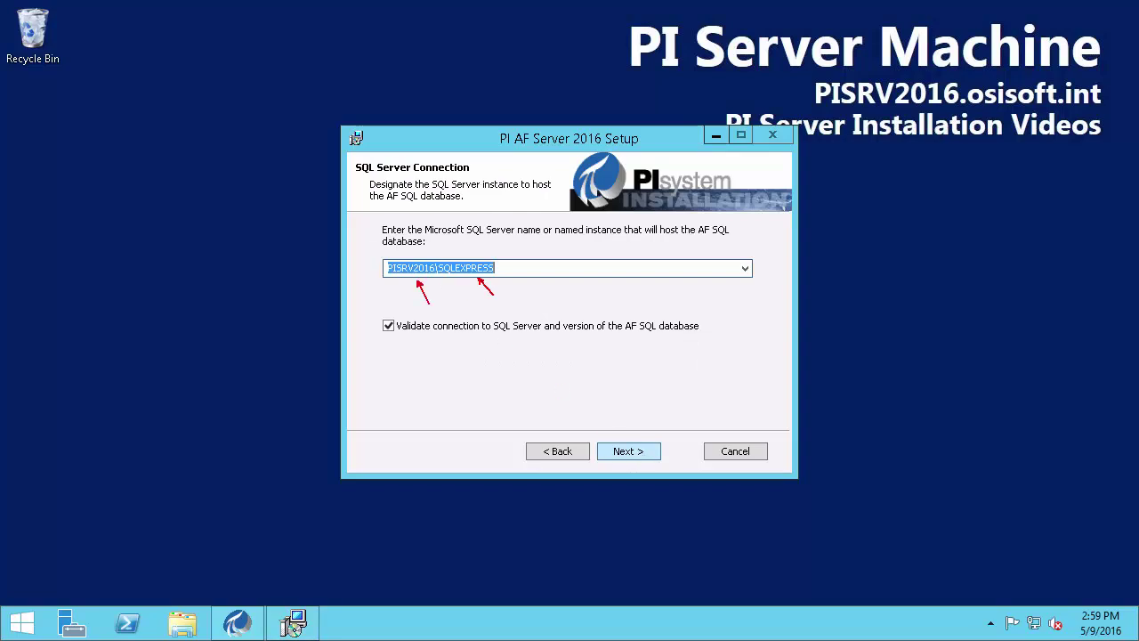
click(634, 452)
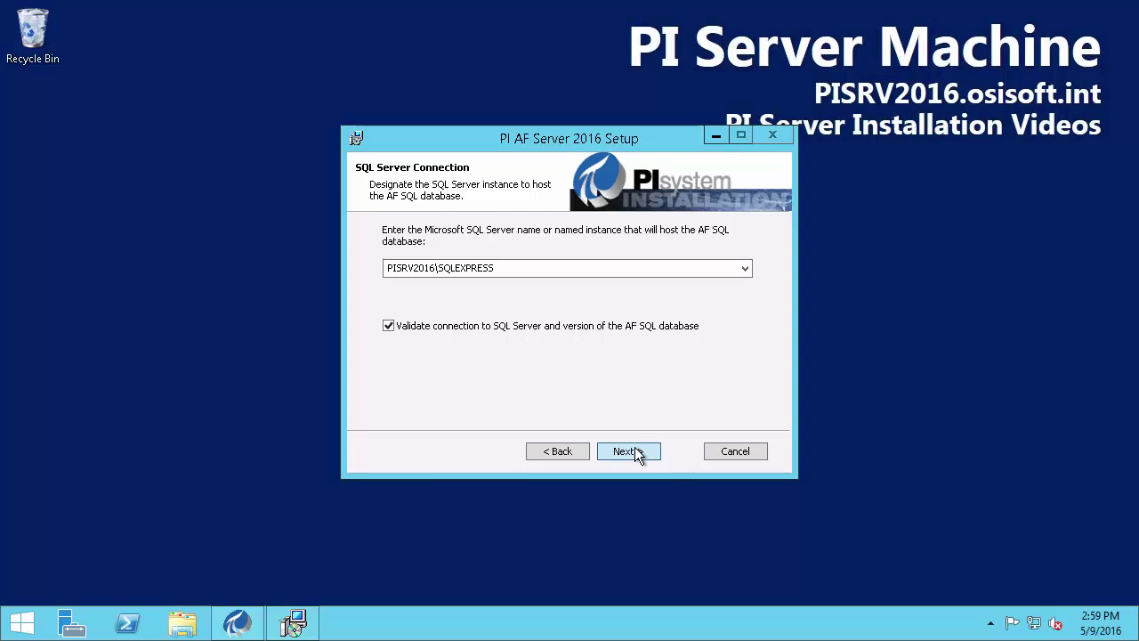
click(634, 451)
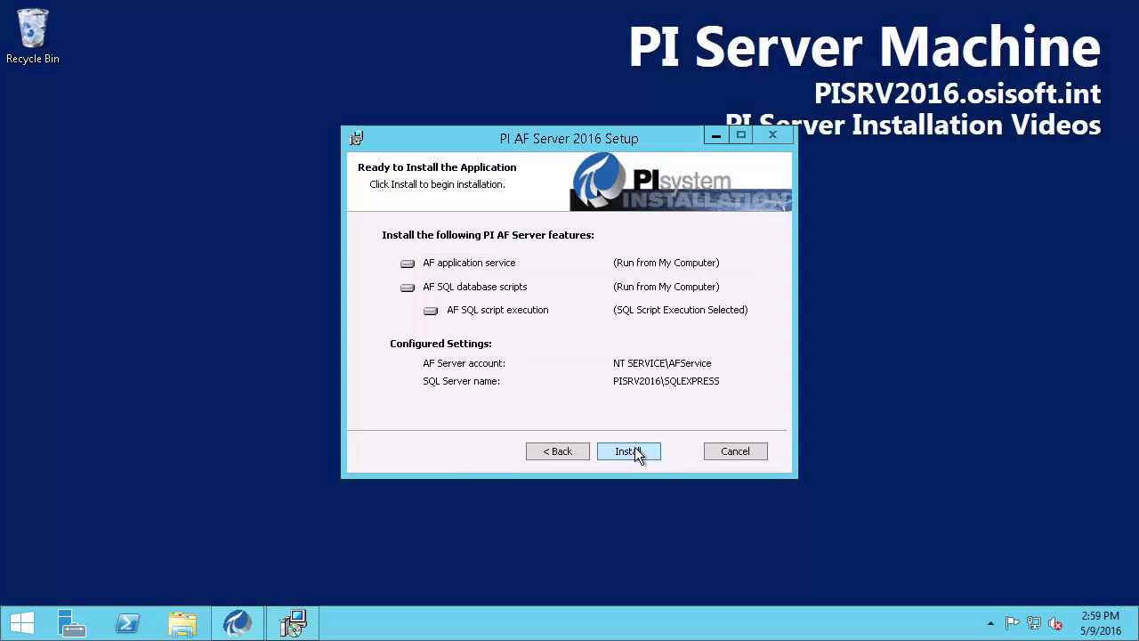
Install PI AF Server 2.8.0.7444, read each module's Comment column, and close setup
click(635, 449)
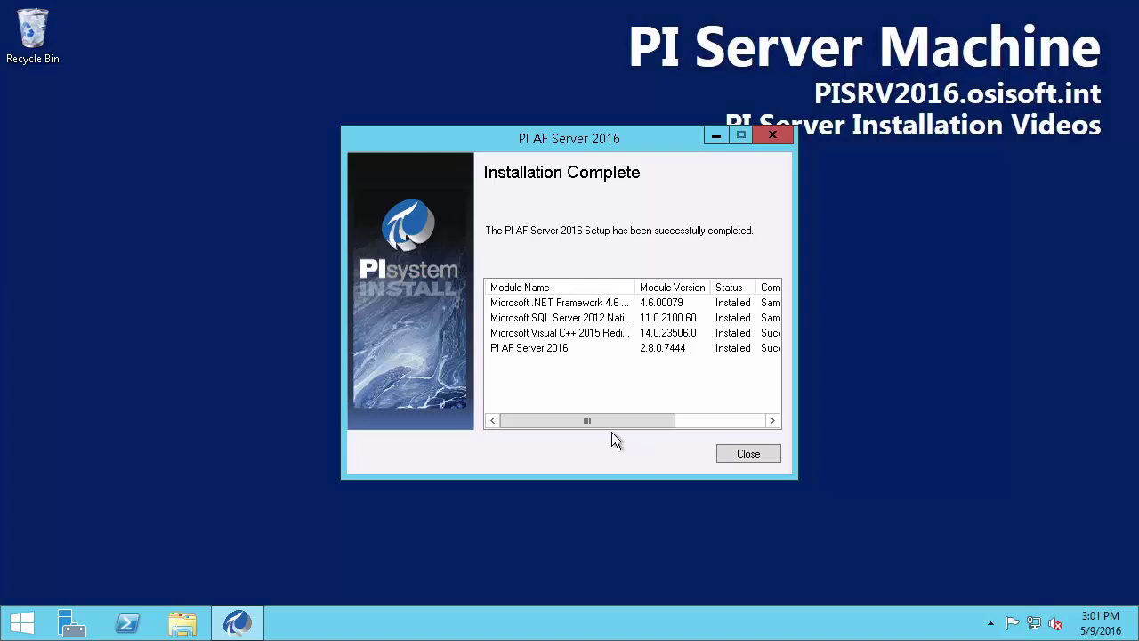
drag(565, 420, 715, 426)
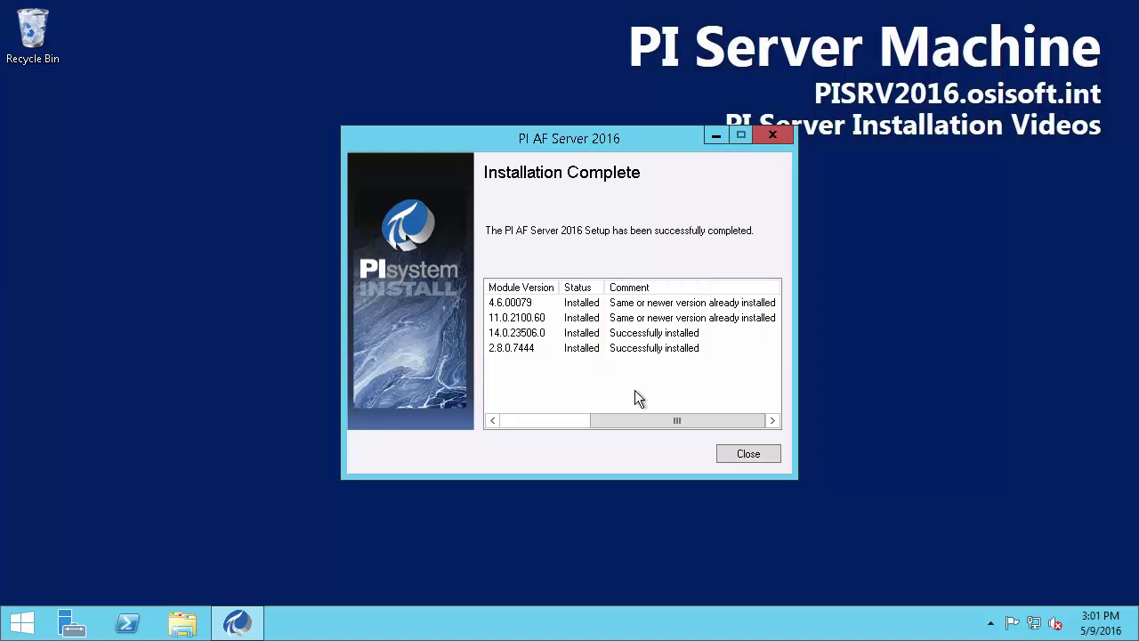
drag(703, 419, 535, 418)
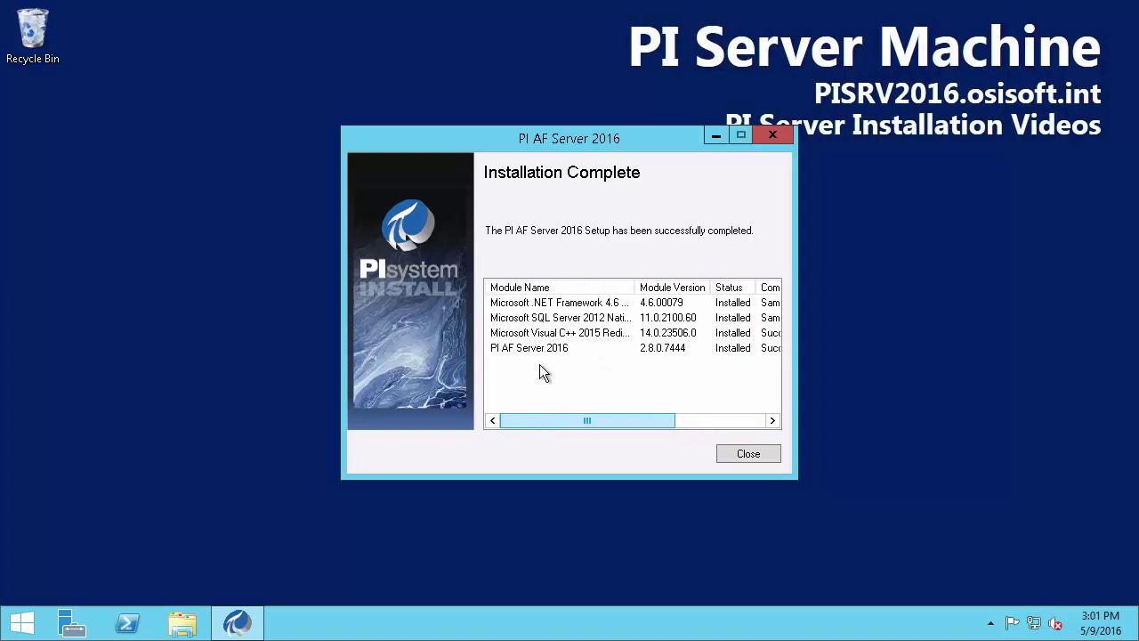
click(741, 454)
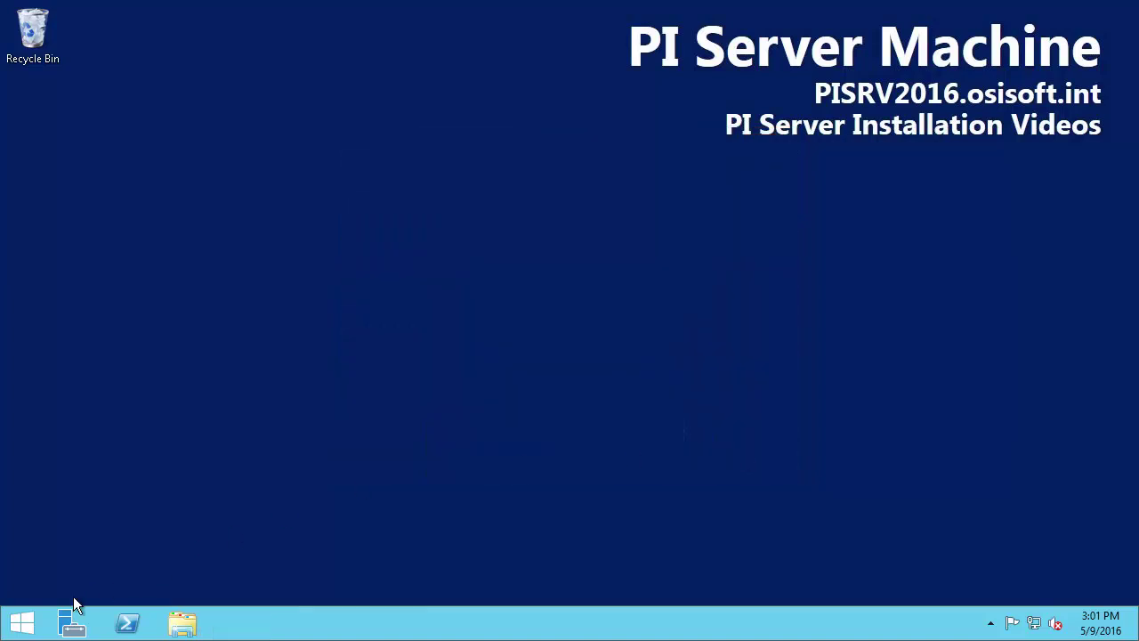
Open the Services console from Start and scroll to PI AF Application Service
click(32, 625)
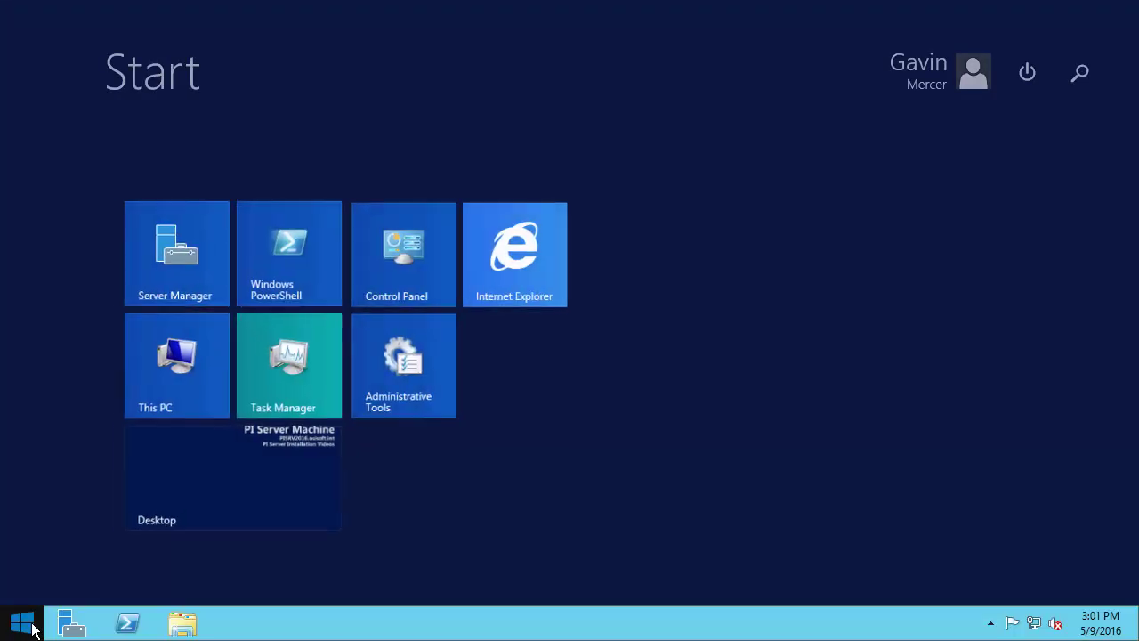
text(services)
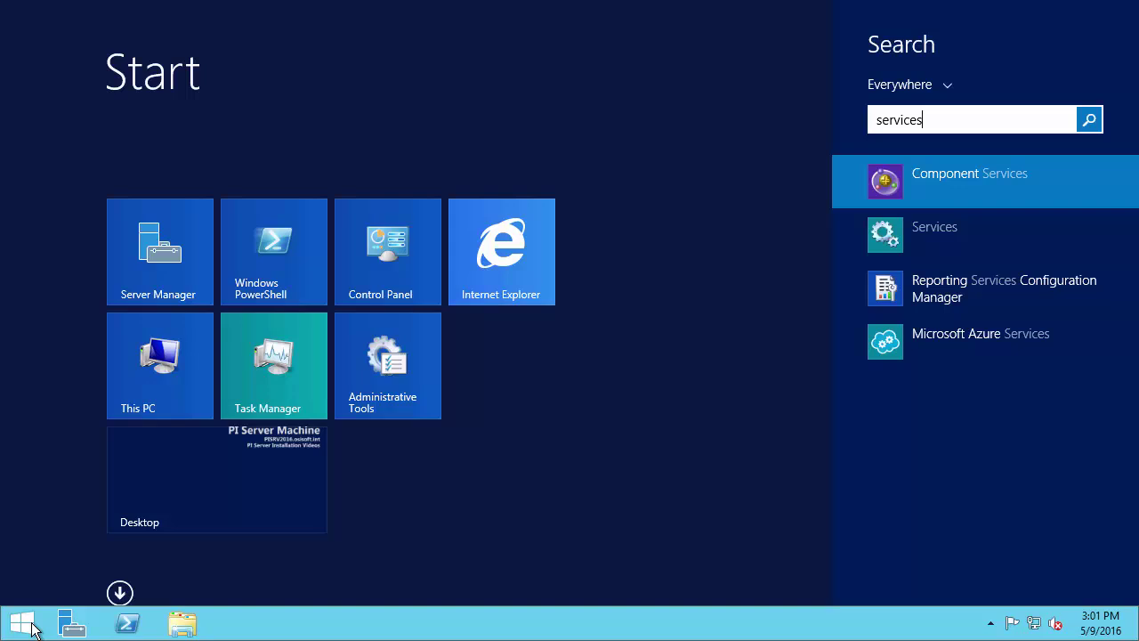
click(897, 241)
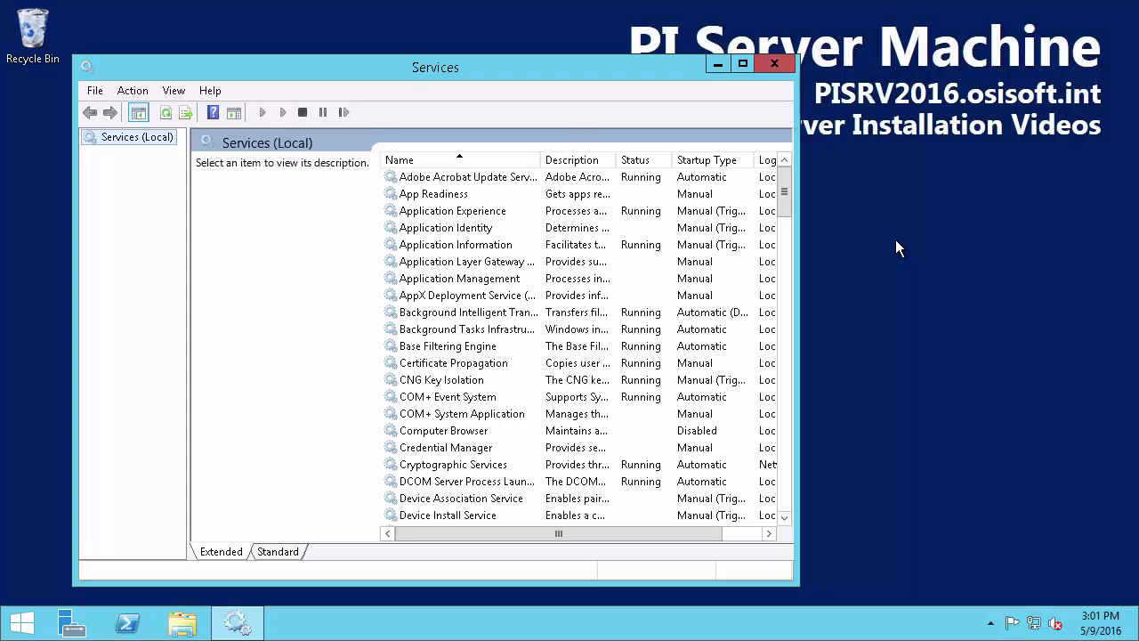
drag(785, 185, 791, 333)
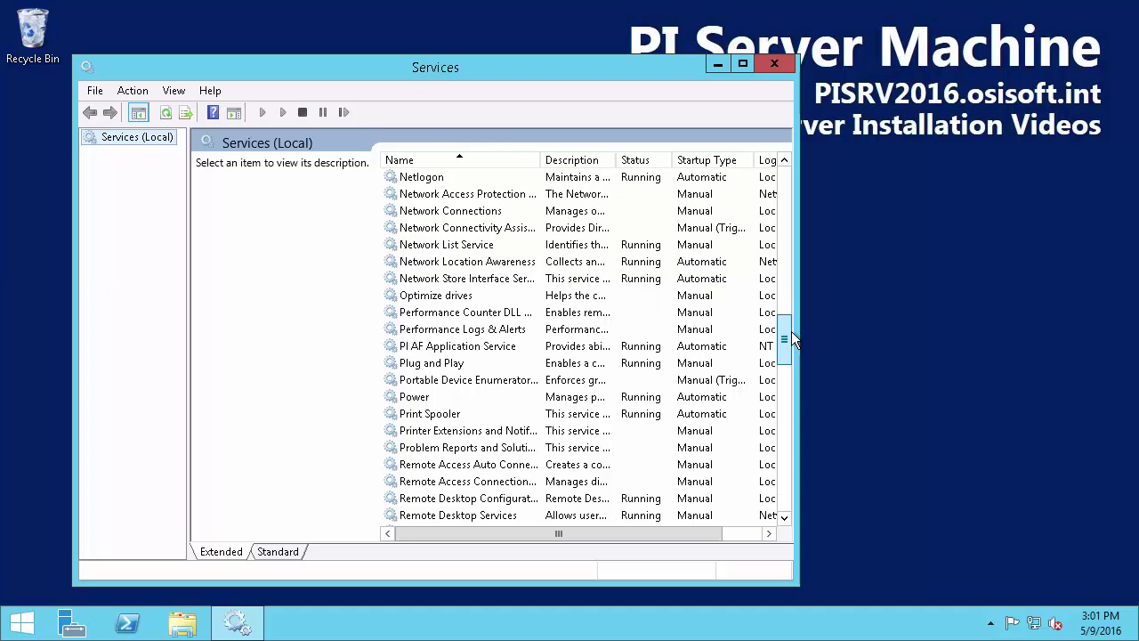
Highlight PI AF Application Service and its Running status, then close Services
key(ctrl+2)
drag(396, 345, 319, 345)
drag(612, 337, 666, 353)
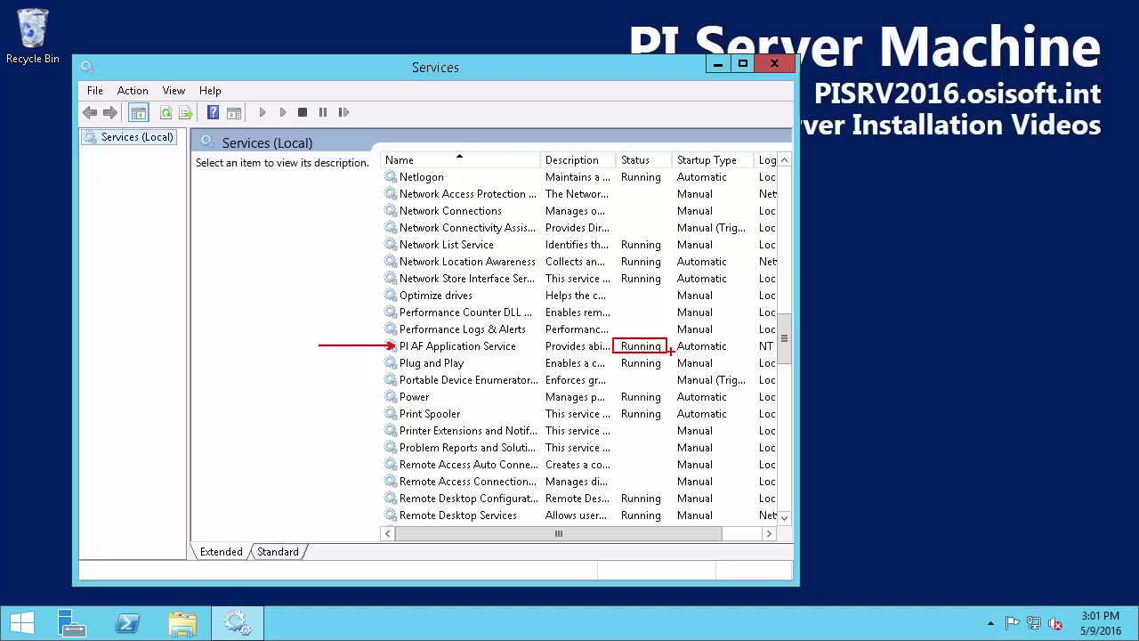
key(Escape)
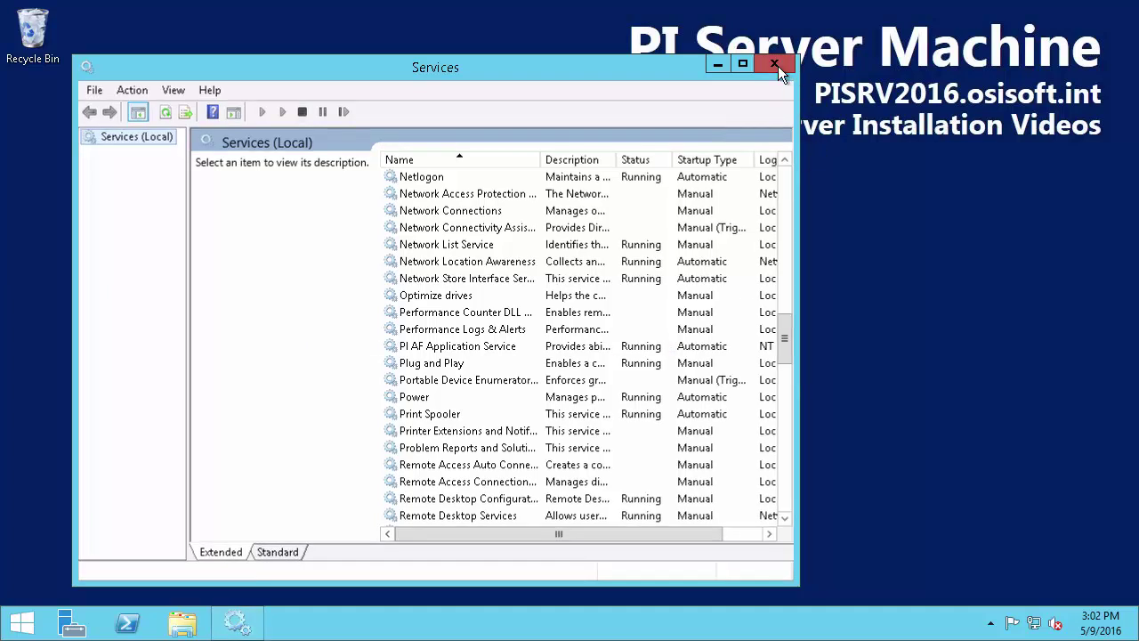
click(774, 64)
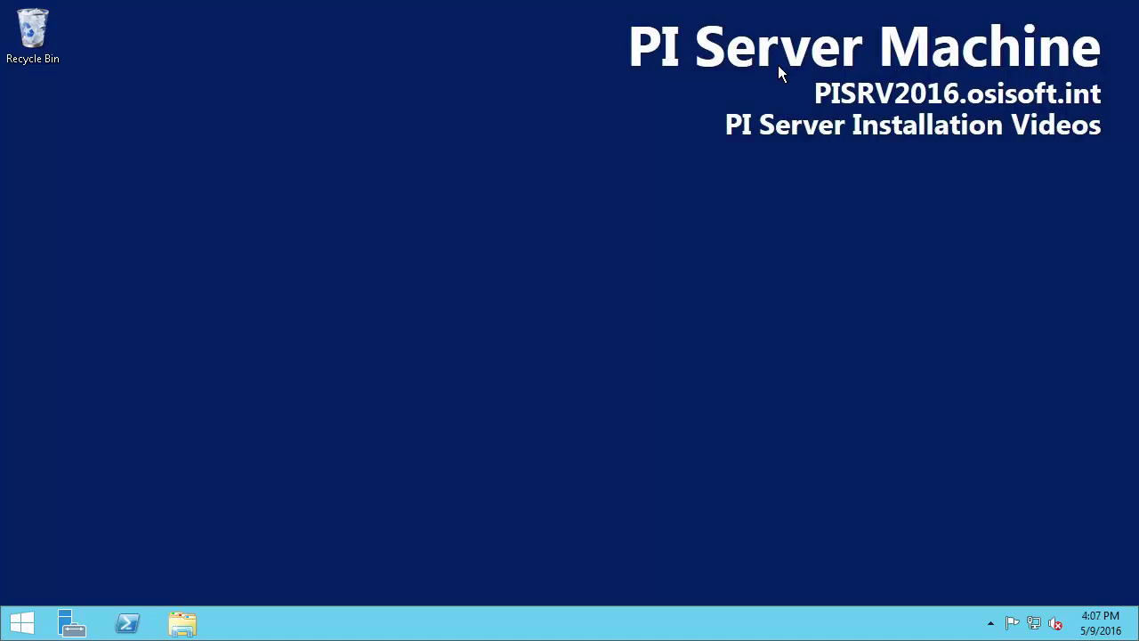
Run the PIDataArchive_2016_ installer in C:\PI Install as administrator
click(187, 623)
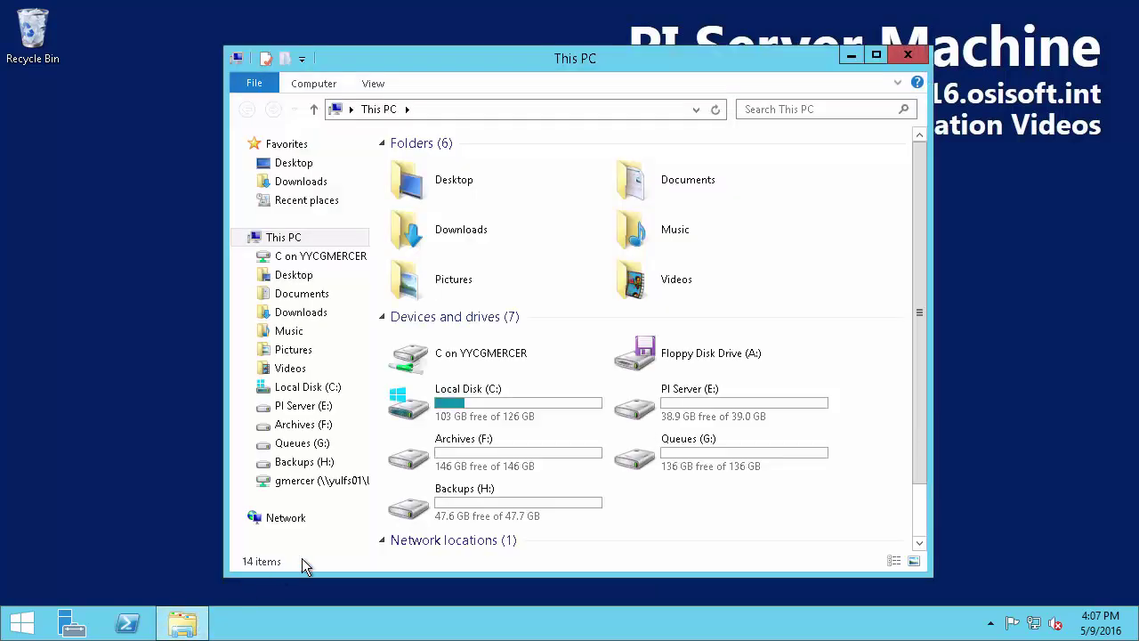
double_click(519, 391)
click(448, 188)
double_click(448, 190)
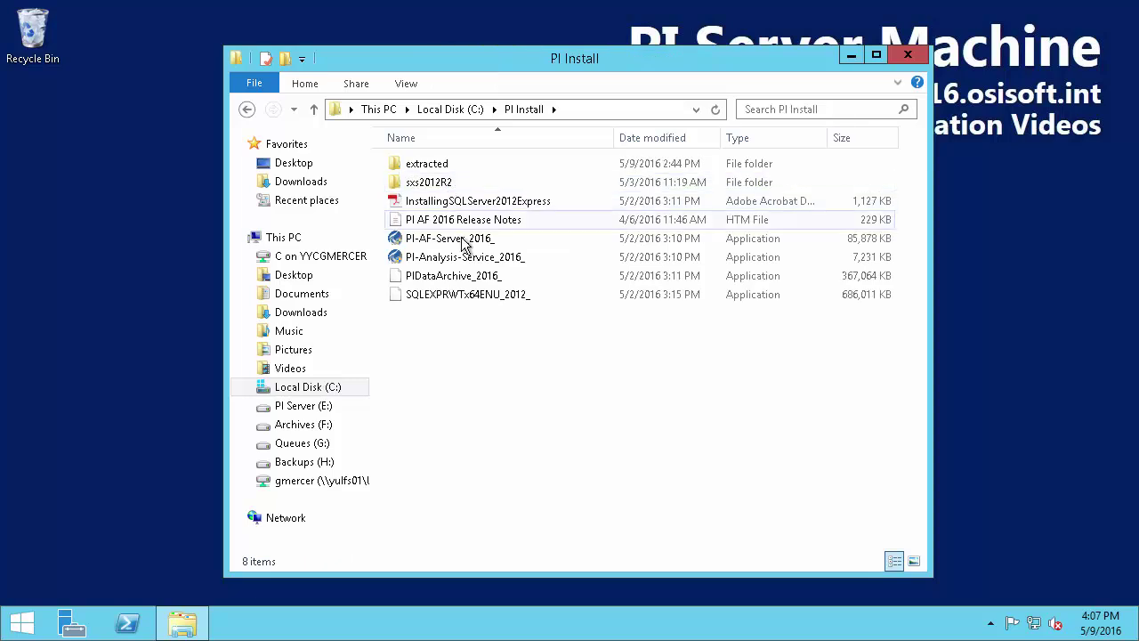
click(502, 284)
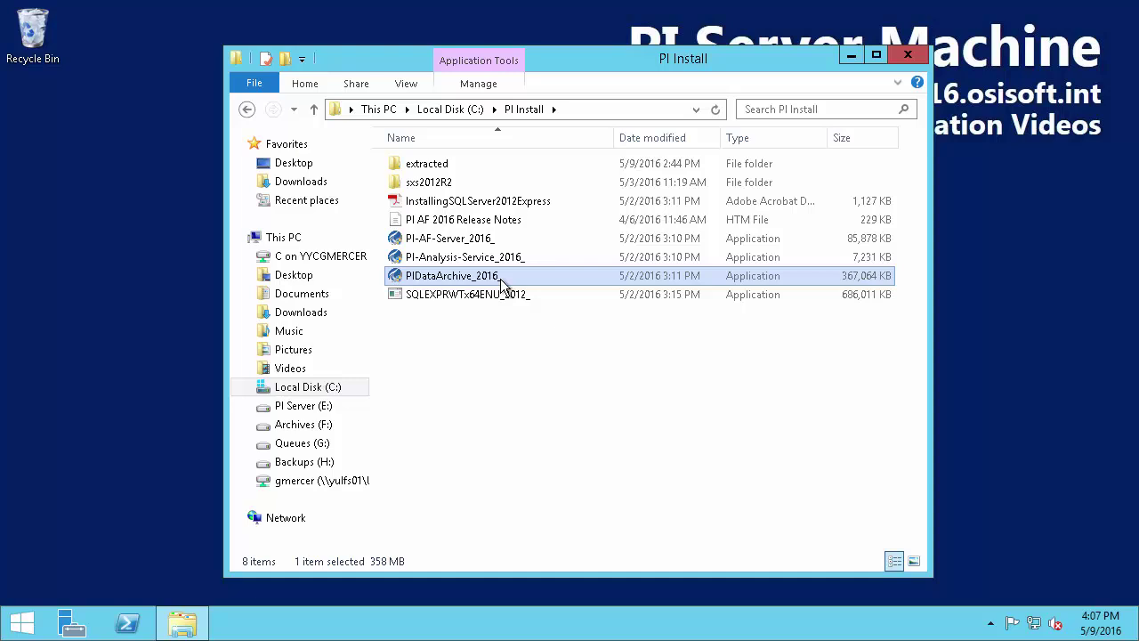
right_click(502, 283)
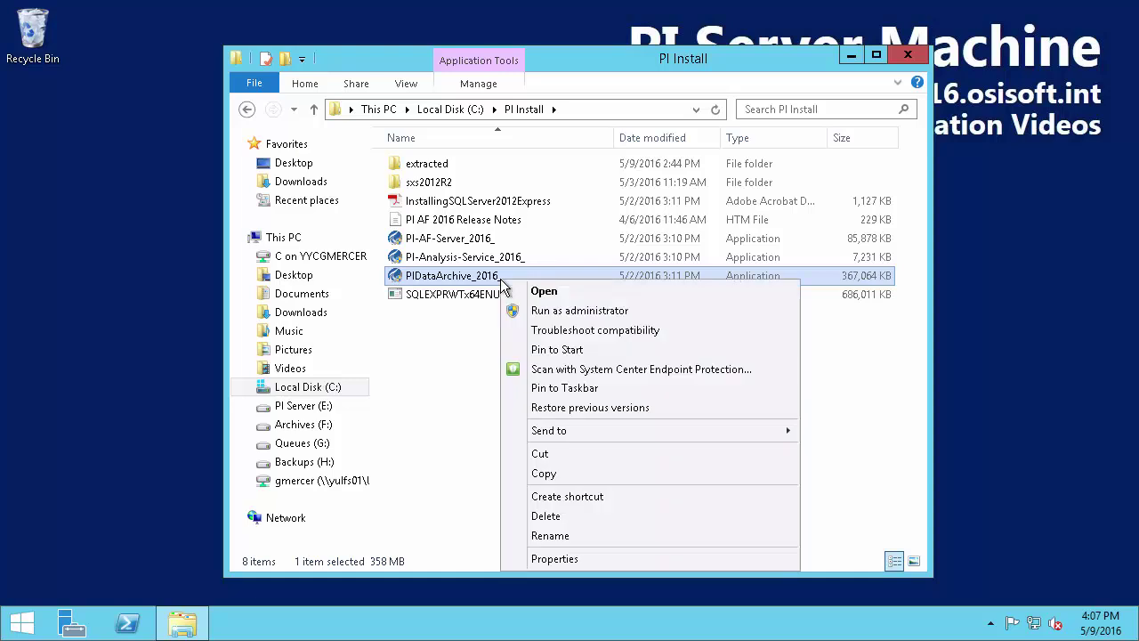
click(681, 312)
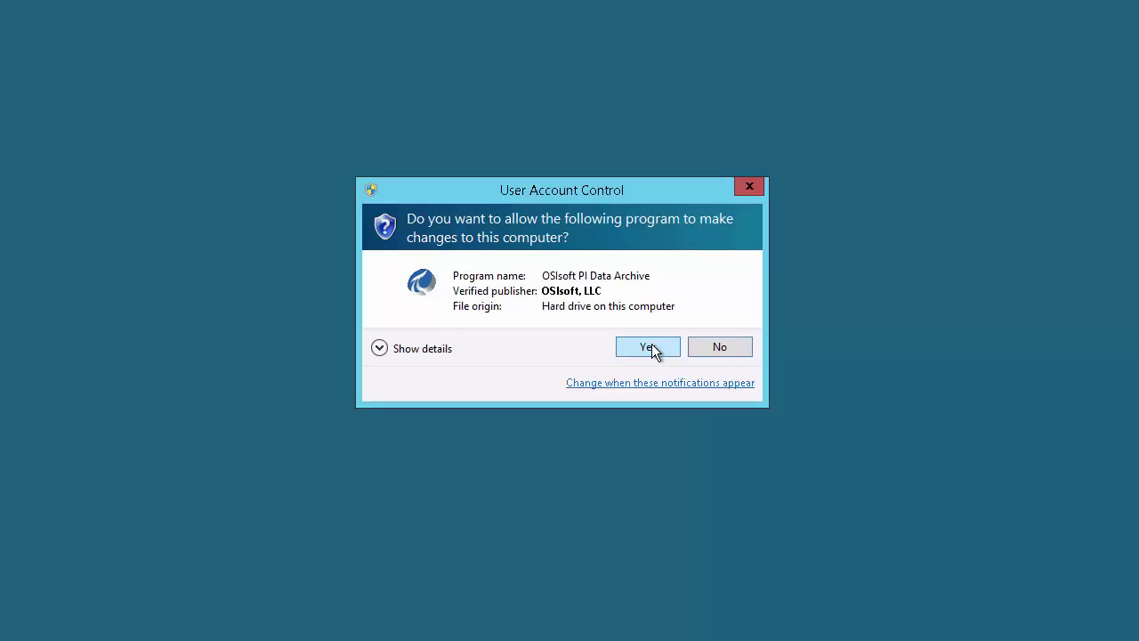
click(653, 349)
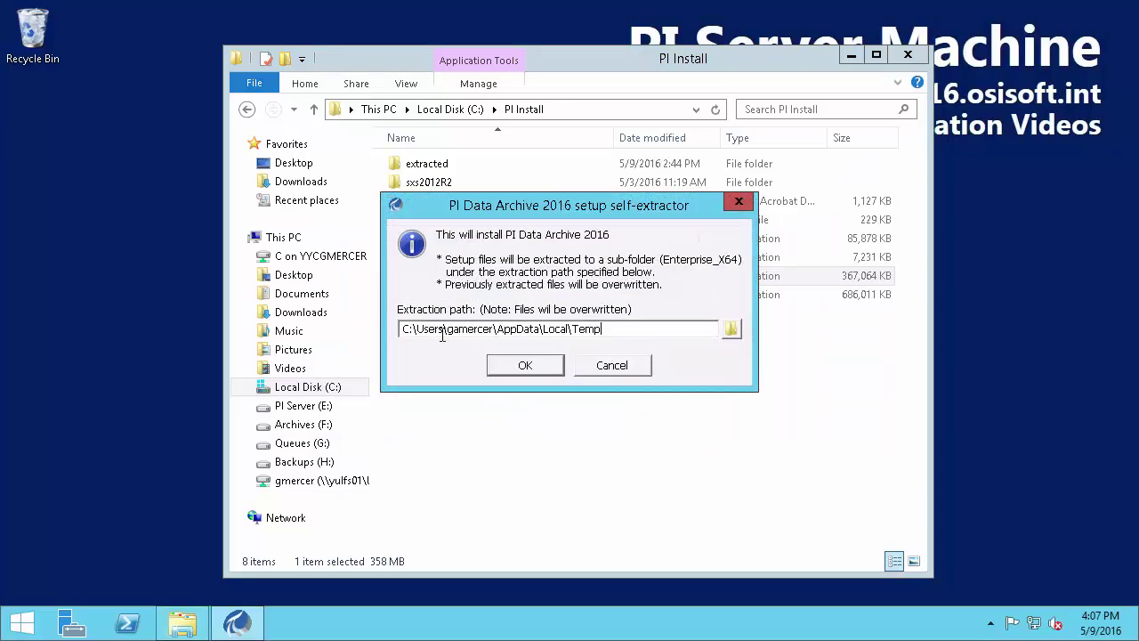
Extract the installer files to C:\pi install\extracted
drag(413, 329, 638, 334)
text(\pi install\extracted)
key(Return)
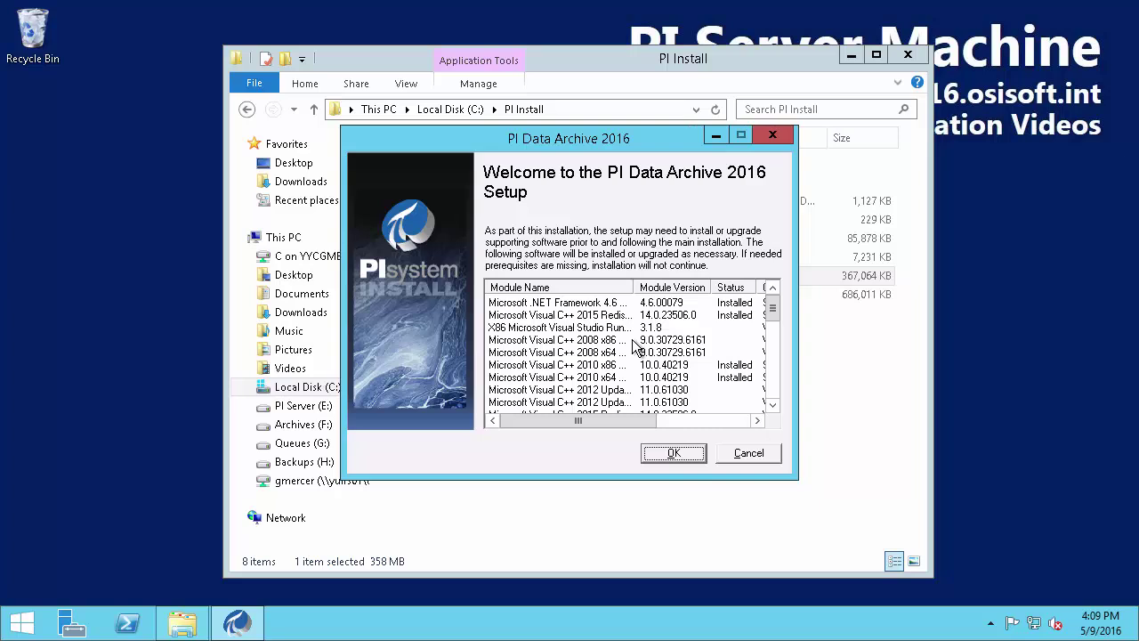
Review the prerequisite module list and start PI Data Archive 2016 setup
drag(772, 320, 767, 414)
click(674, 454)
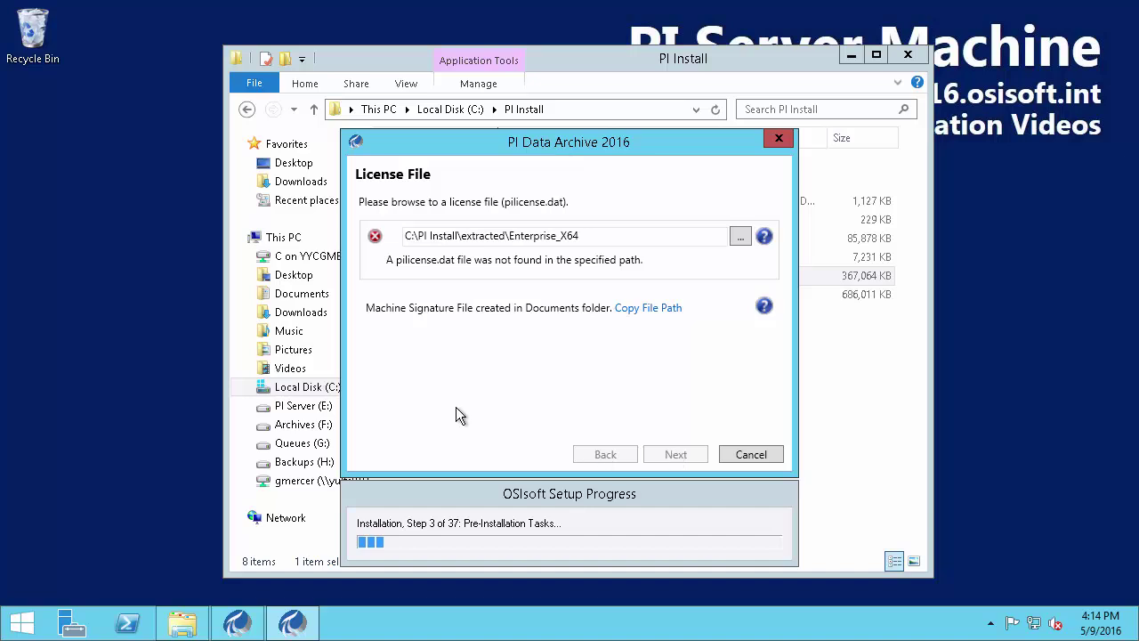
Paste the copied machine signature file path into Explorer's address bar
mouse_move(365, 293)
mouse_down()
mouse_move(478, 320)
mouse_move(714, 329)
mouse_move(702, 317)
mouse_up()
key(Escape)
click(596, 113)
right_click(612, 113)
click(661, 186)
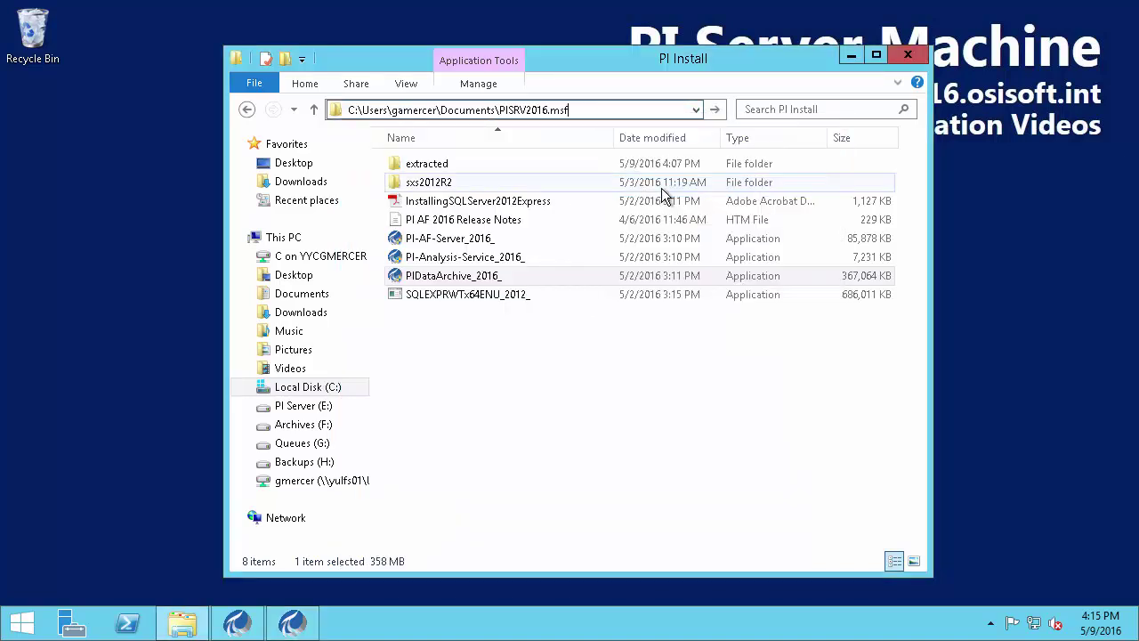
Trim the path to the Documents folder and select PISRV2016.msf
drag(496, 110, 598, 110)
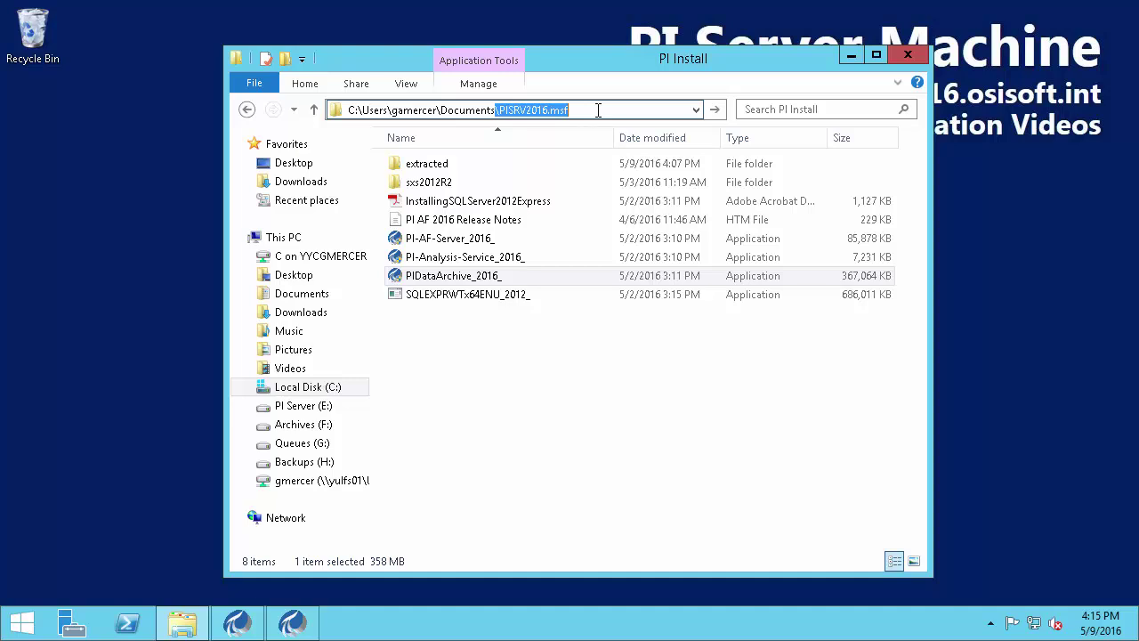
key(BackSpace)
key(Return)
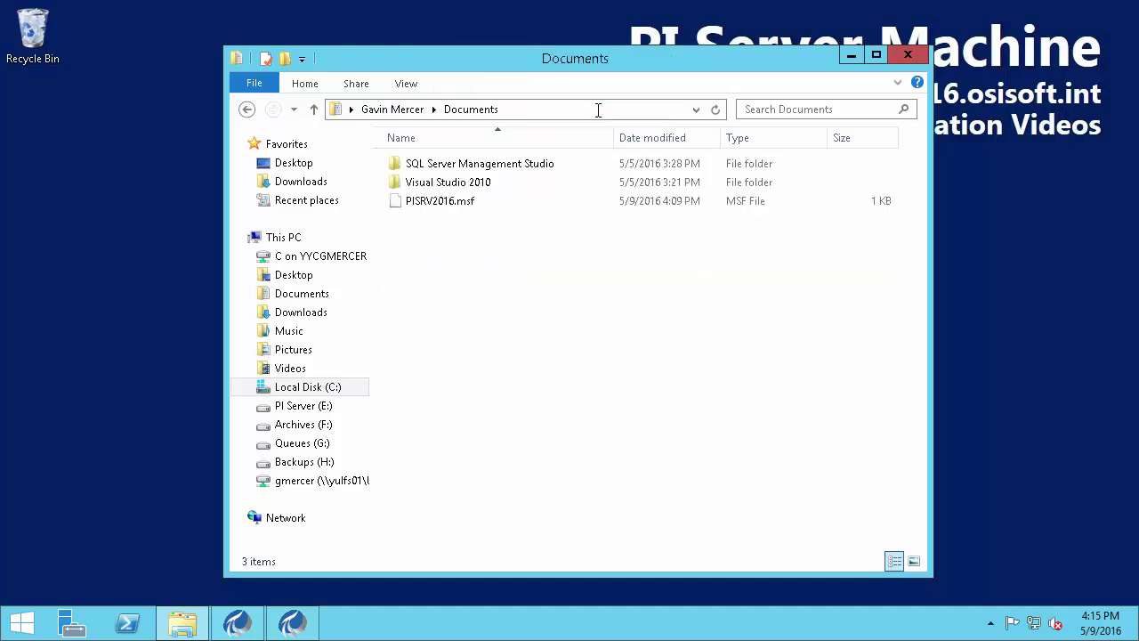
click(443, 202)
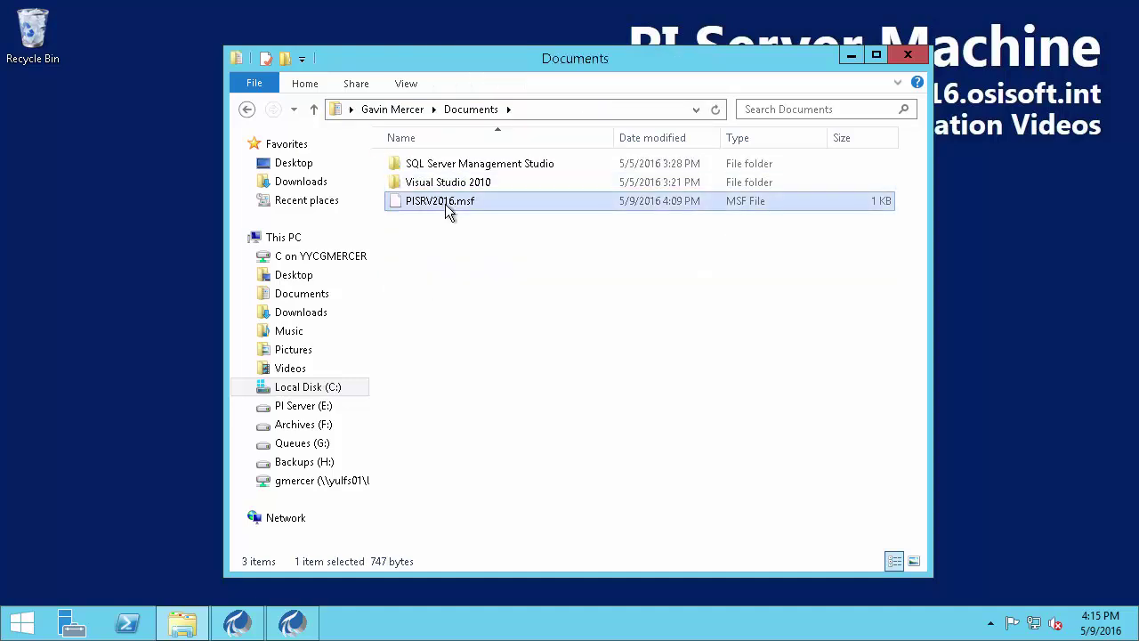
click(28, 621)
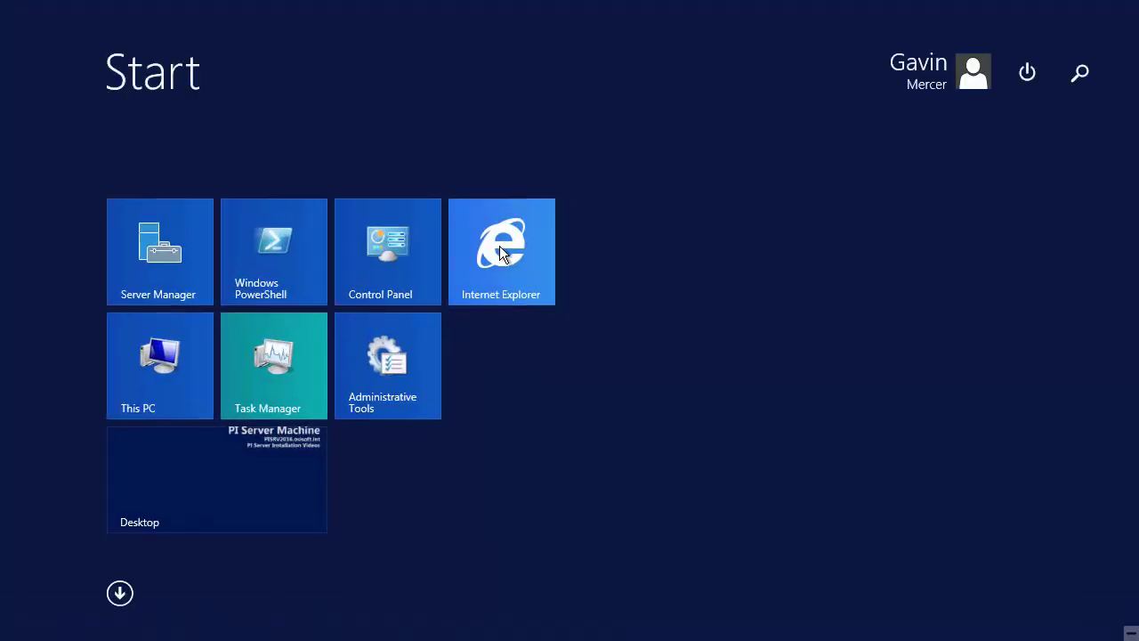
Browse to techsupport.osisoft.com in Internet Explorer
click(499, 246)
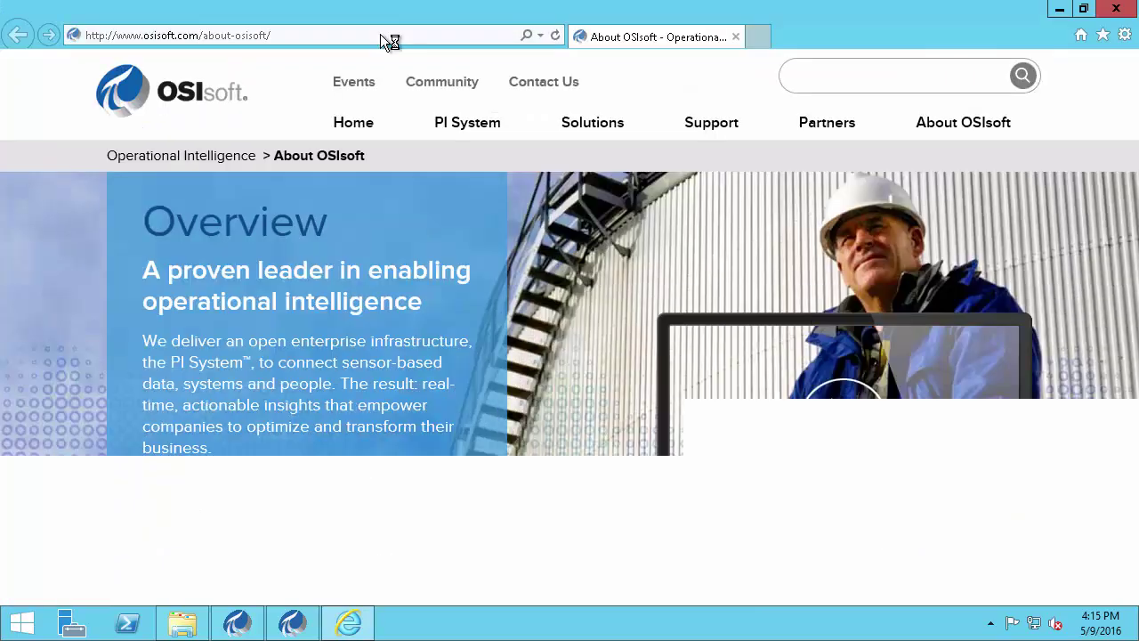
click(380, 33)
text(techsupport.o)
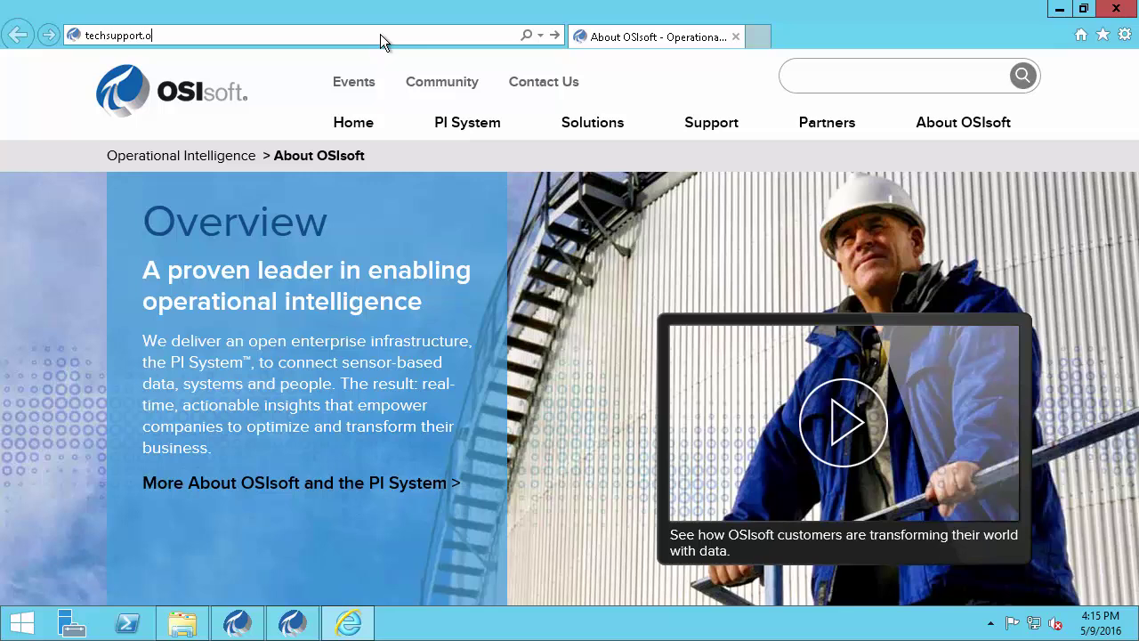
text(sisoft.com)
key(Return)
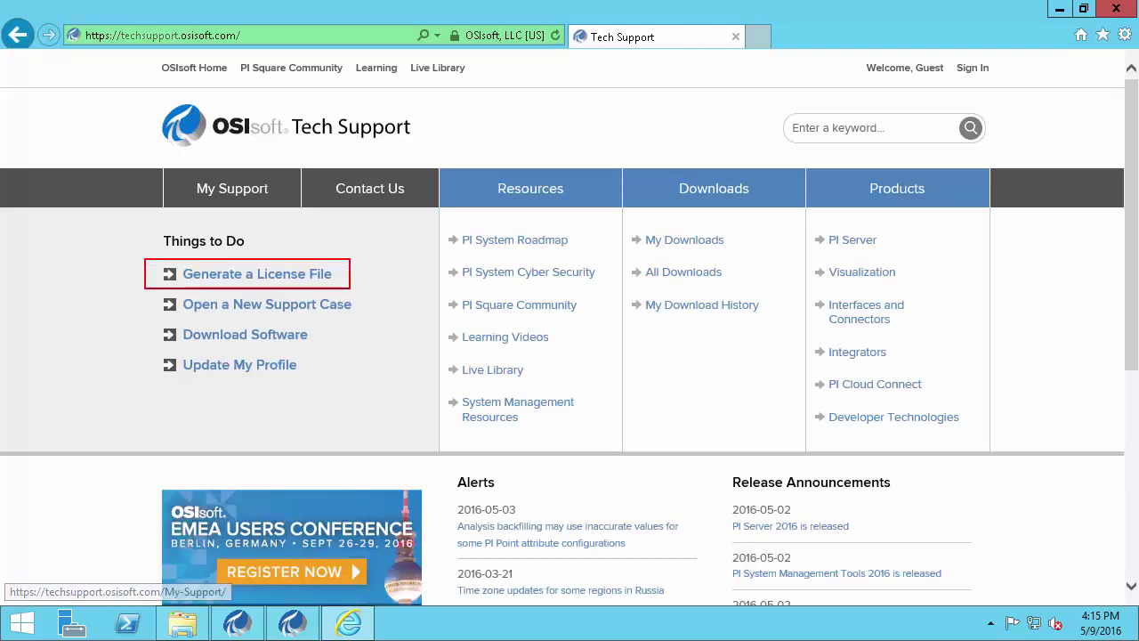
Sign in to Generate a License File with the account e-mail and password, expanding Training Site
click(267, 280)
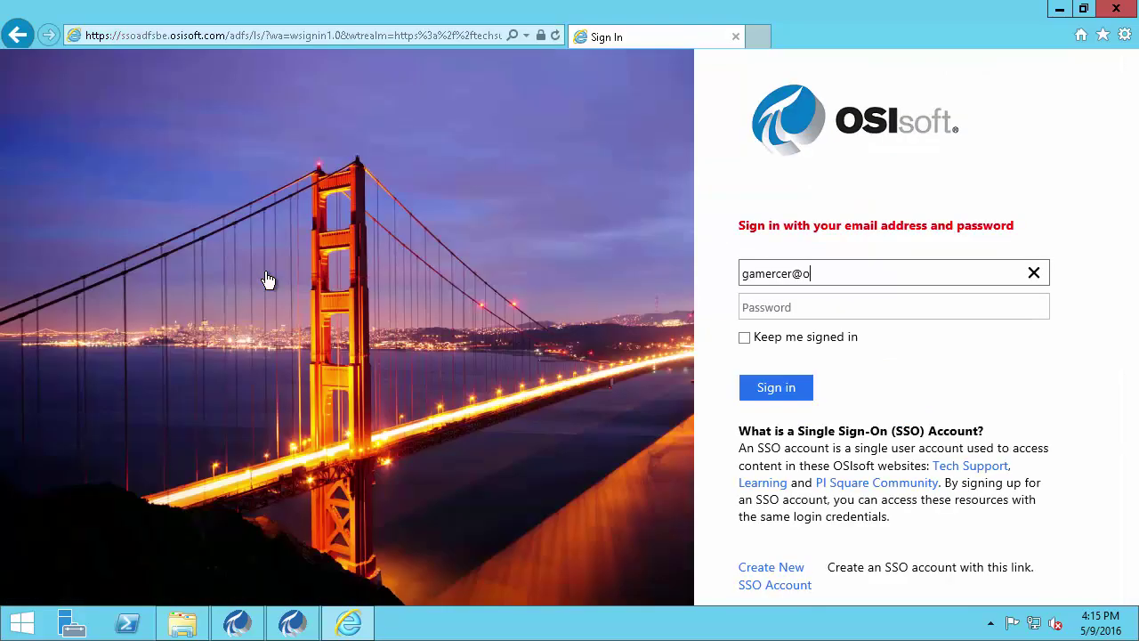
key(Tab)
text(********)
key(Return)
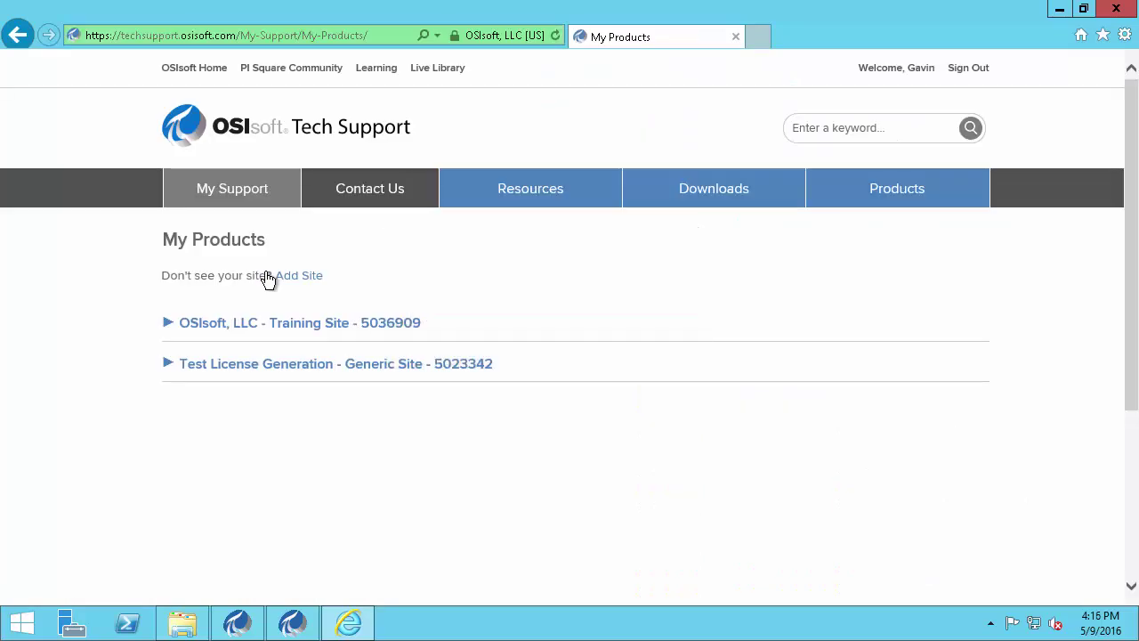
click(168, 324)
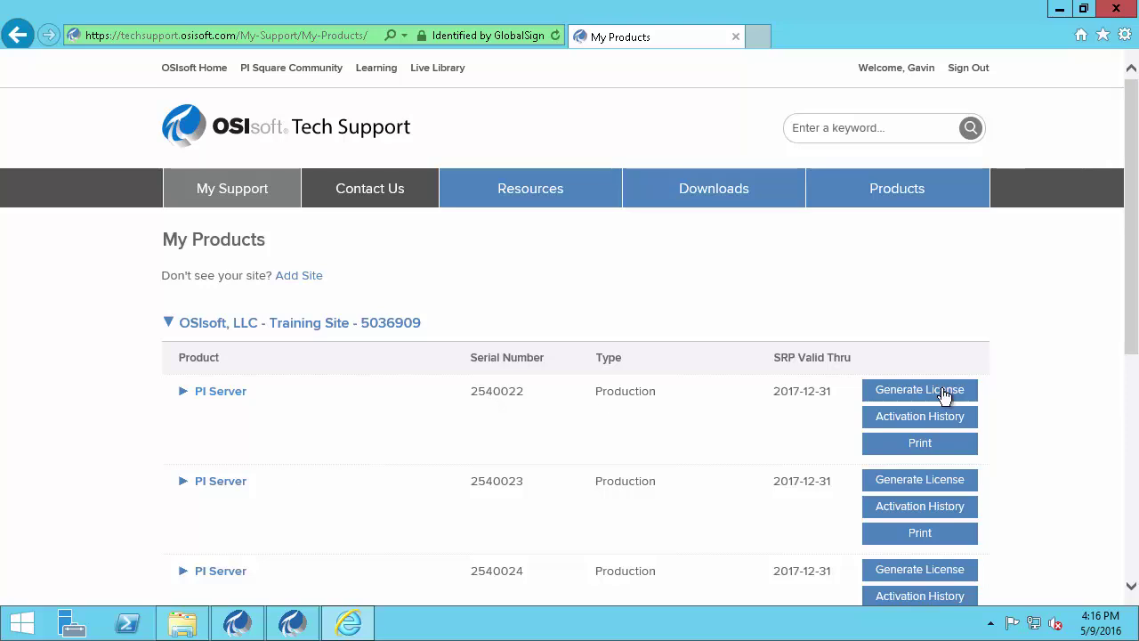
Upload PISRV2016.msf from Documents for PI Server 2540022 and request the activation file
click(919, 394)
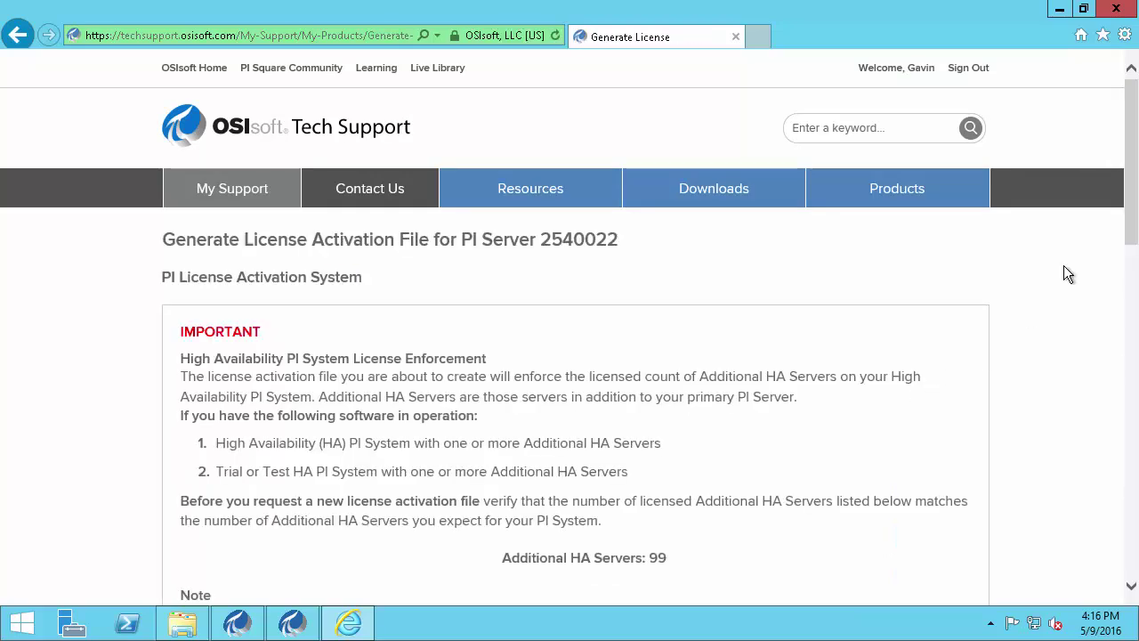
drag(1133, 178, 1133, 490)
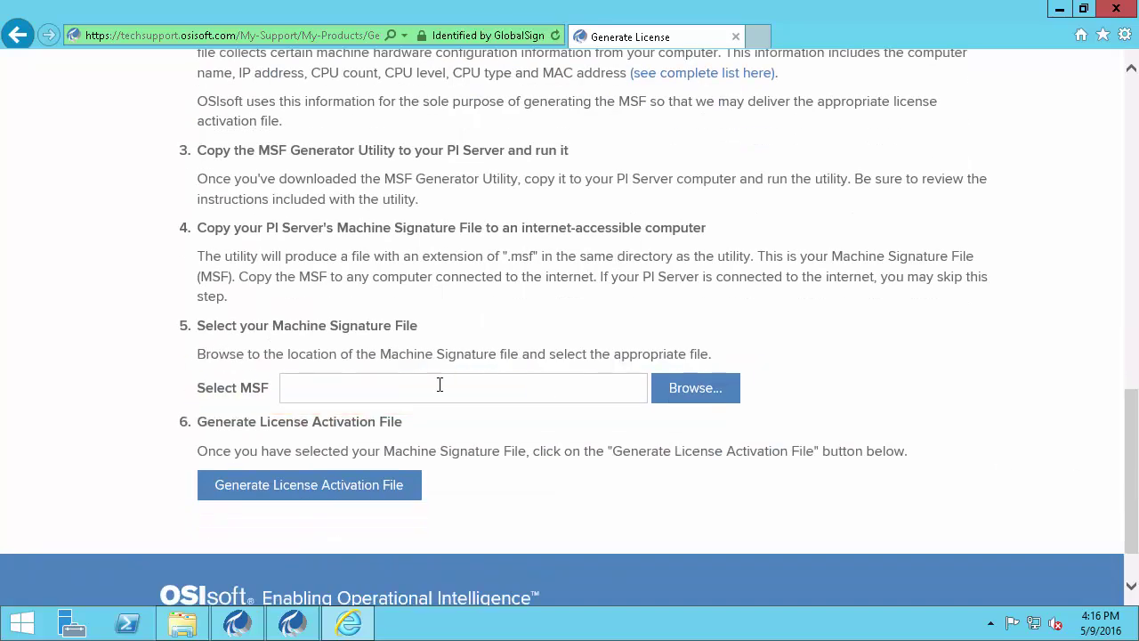
click(695, 389)
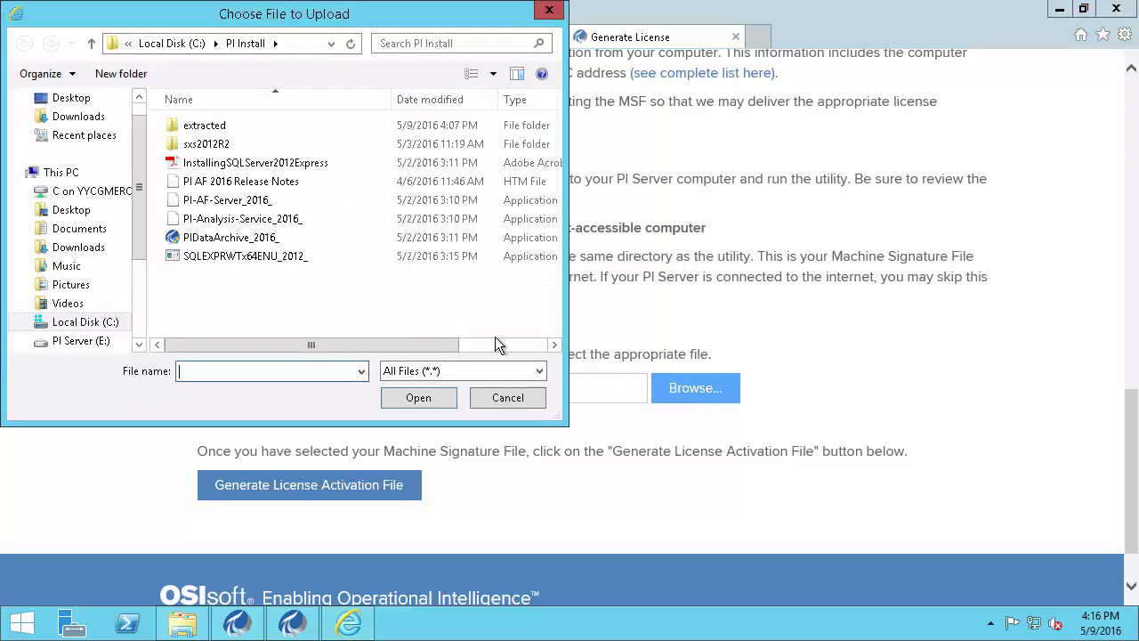
click(80, 229)
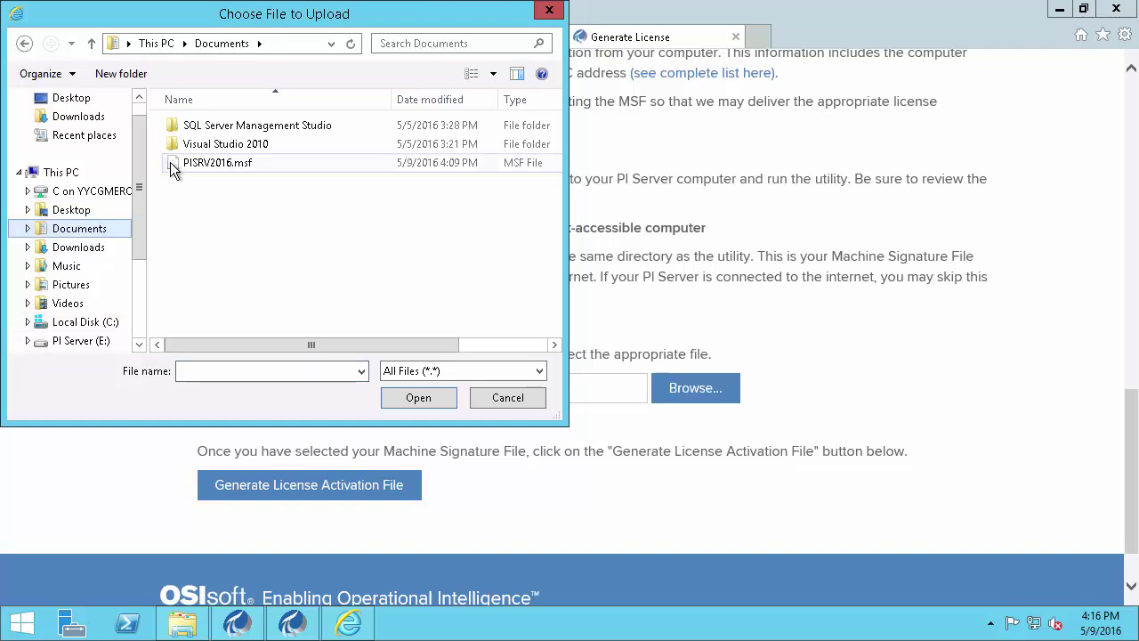
click(197, 168)
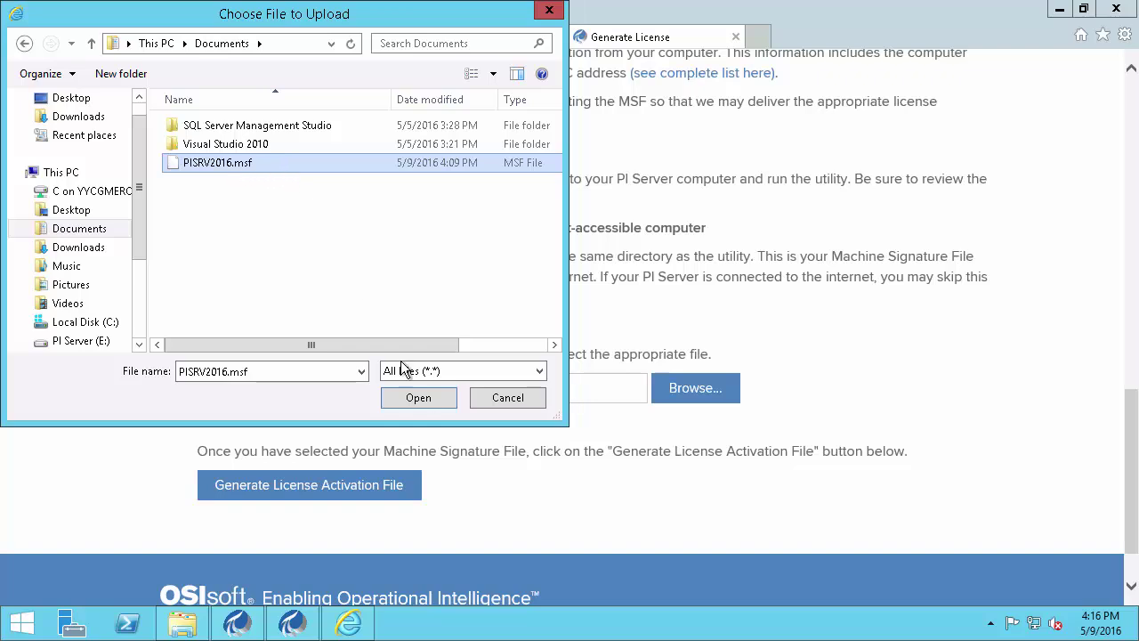
click(424, 395)
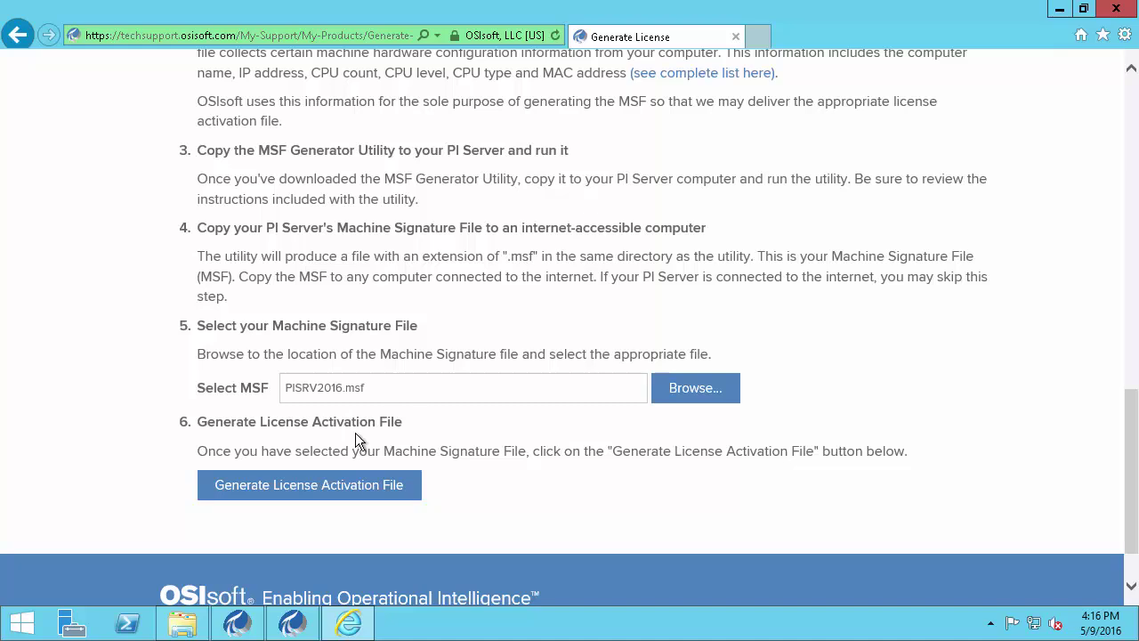
click(311, 485)
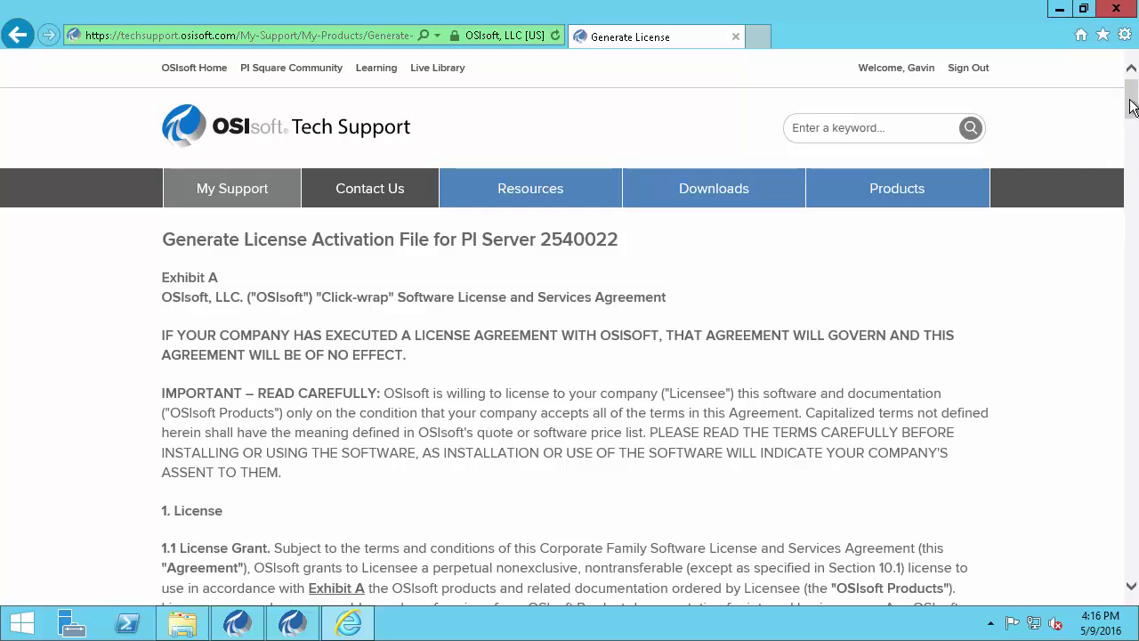
Scroll through and accept the license agreement
click(1132, 183)
drag(1132, 182, 1131, 561)
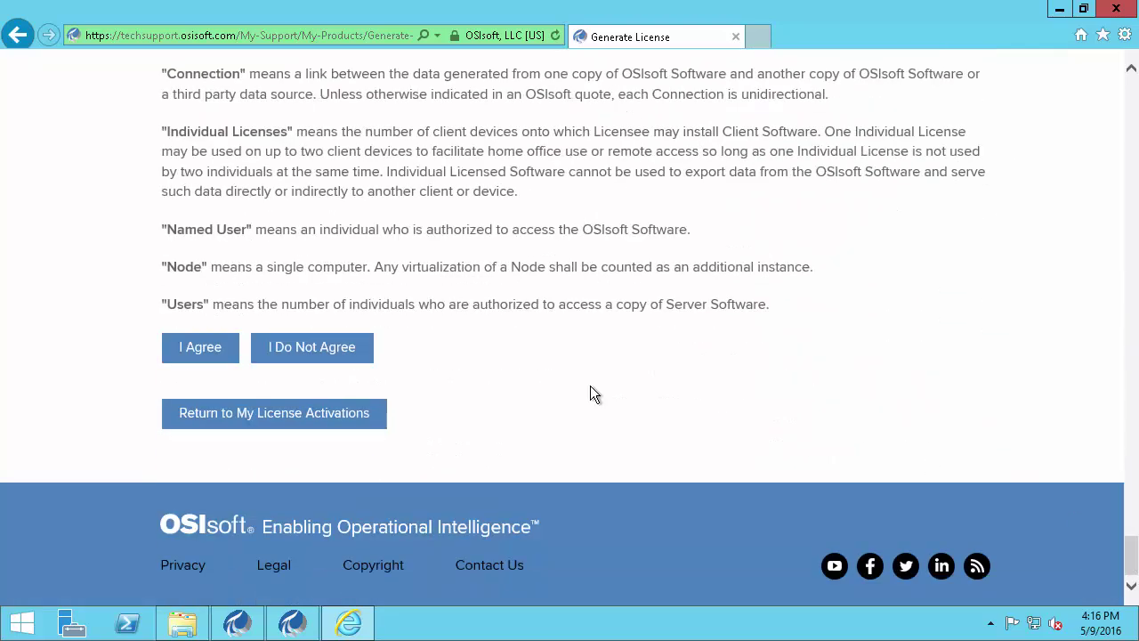
click(201, 348)
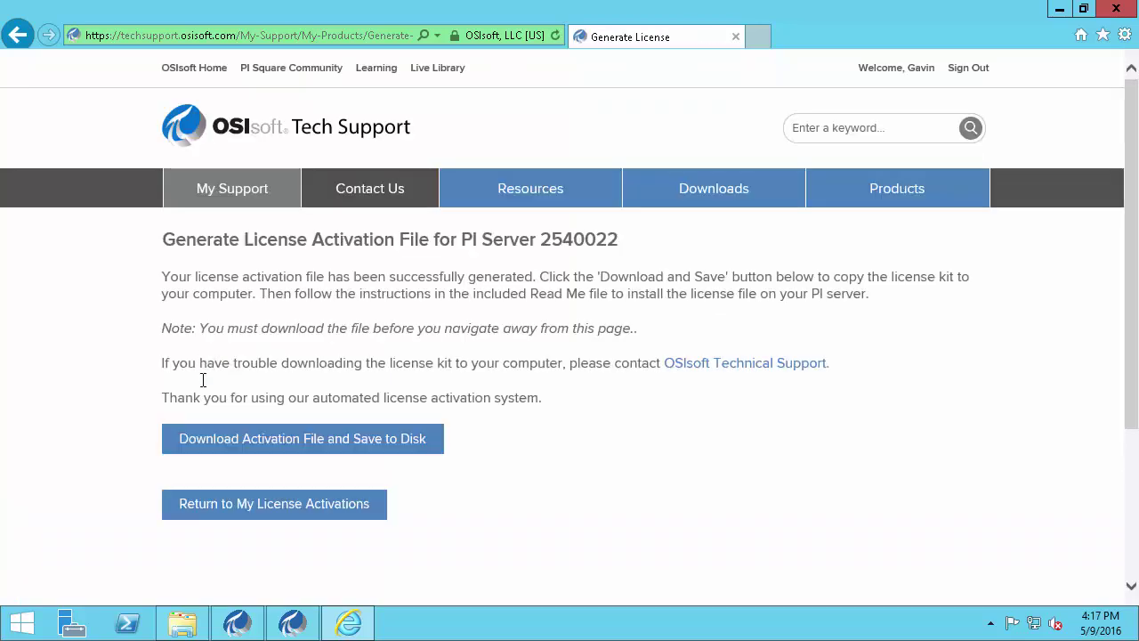
Download the activation file and save pilicense.zip into C:\PI Install
click(298, 452)
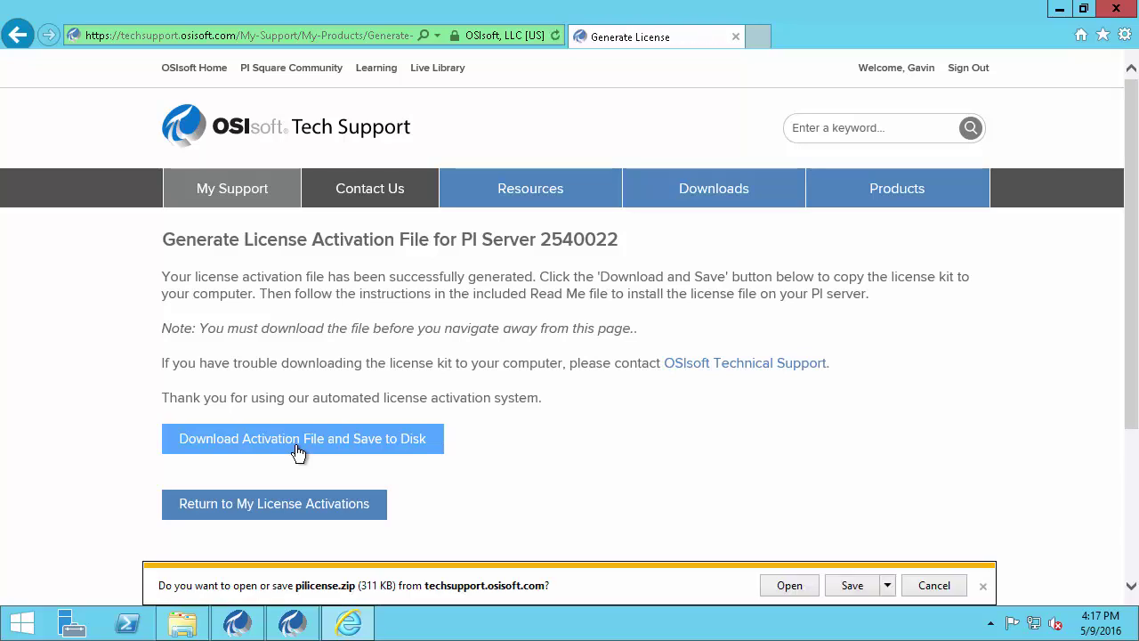
click(887, 585)
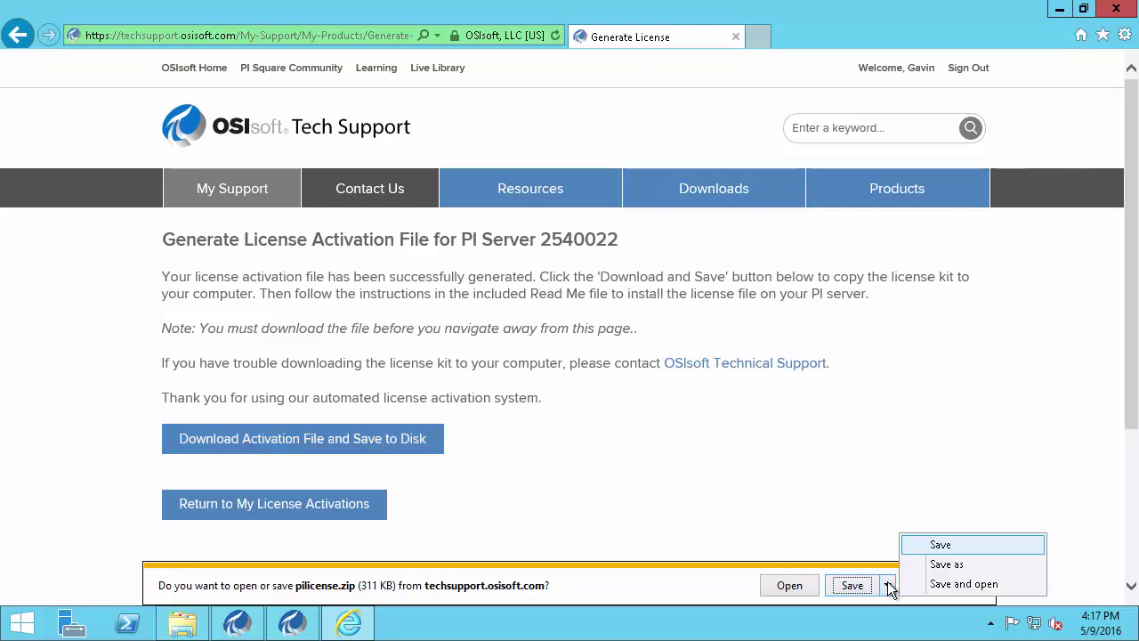
click(943, 564)
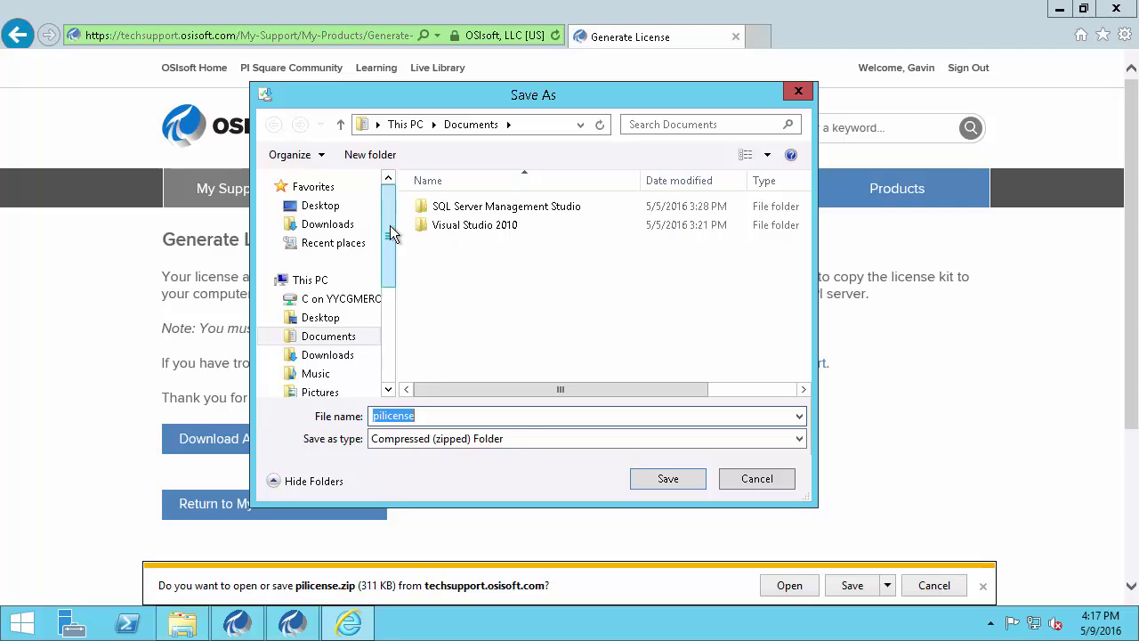
scroll(388, 236, down, 2)
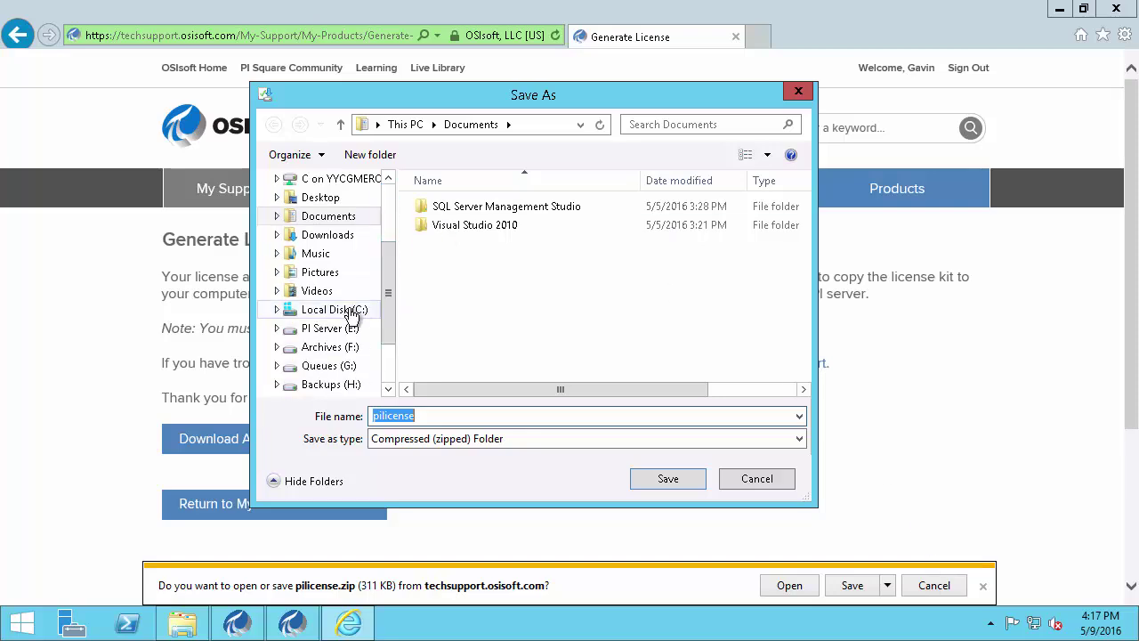
click(354, 309)
double_click(452, 224)
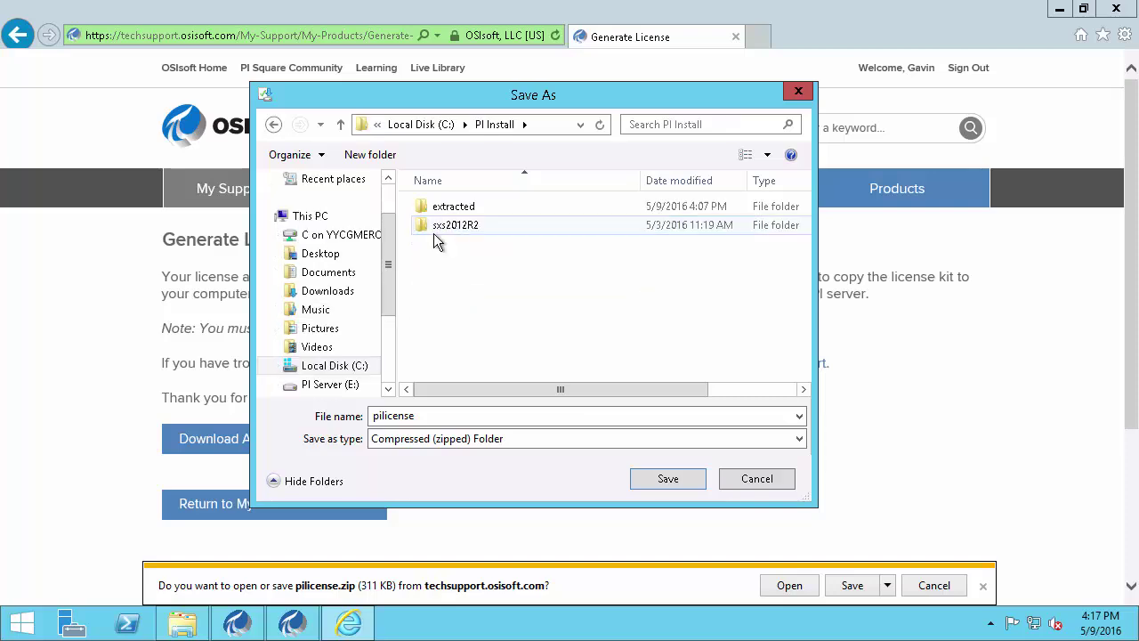
click(687, 483)
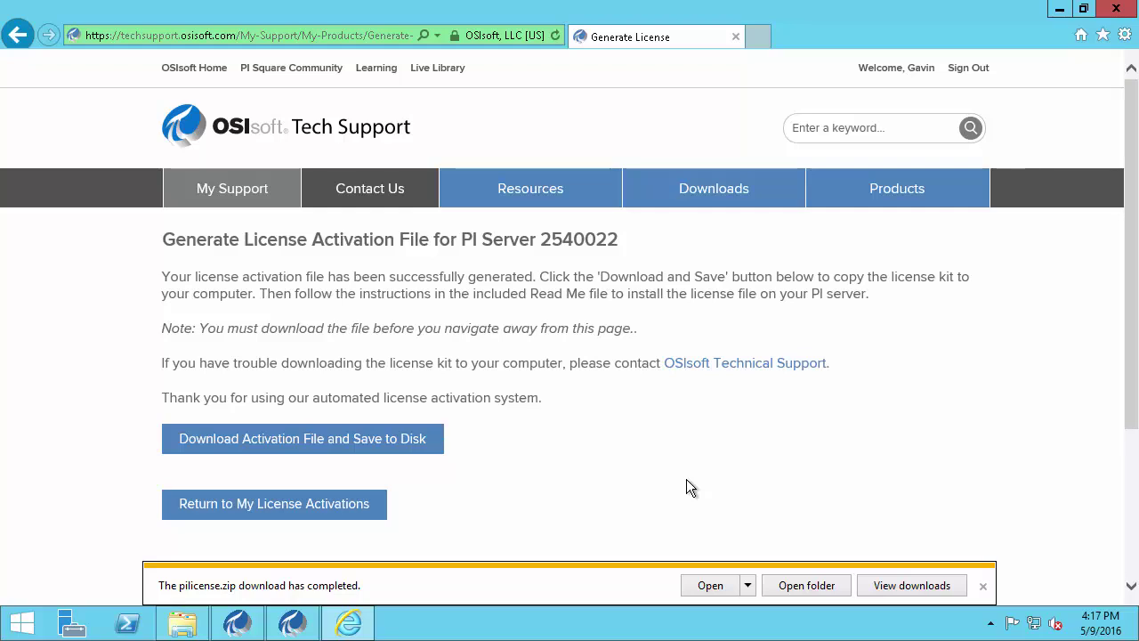
Close Internet Explorer and Documents, then open C:\PI Install in a new Explorer window
click(1119, 11)
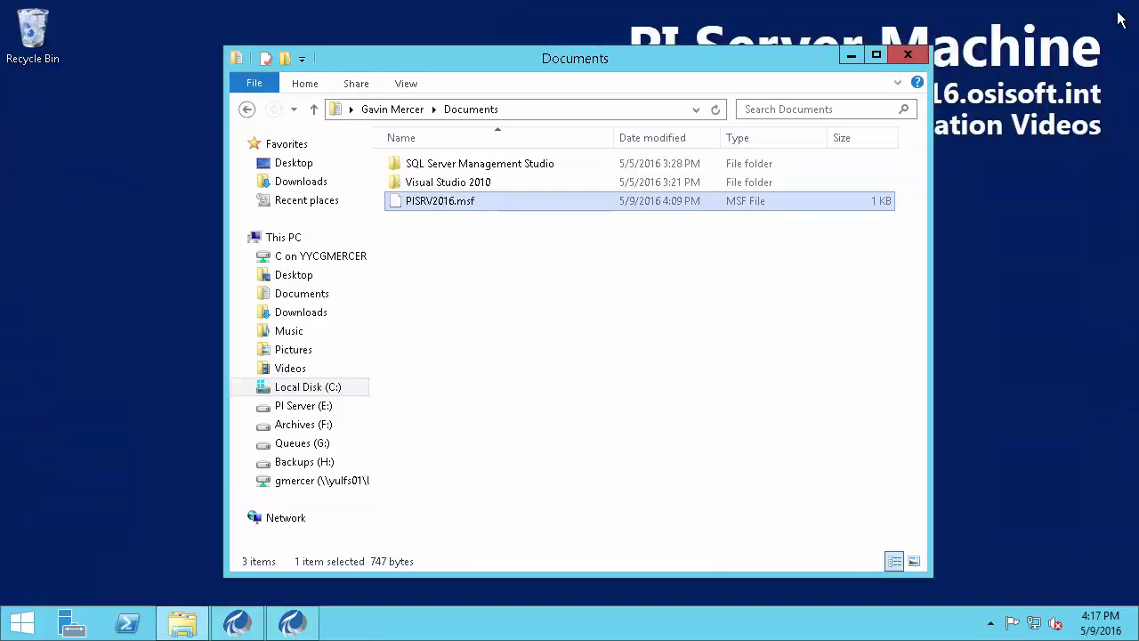
click(909, 57)
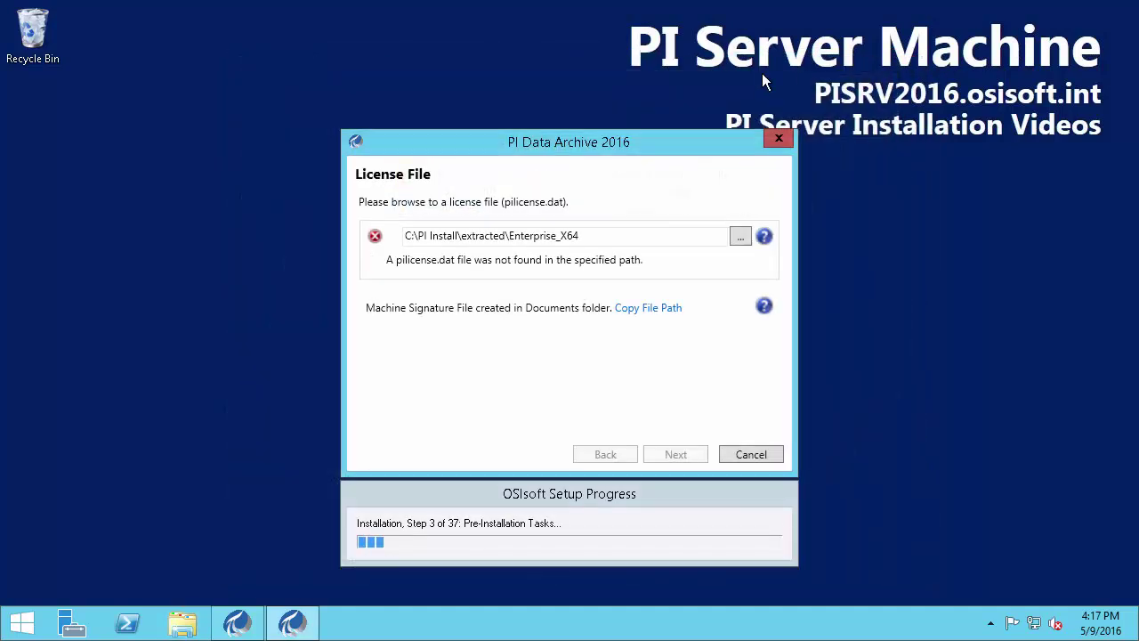
click(183, 625)
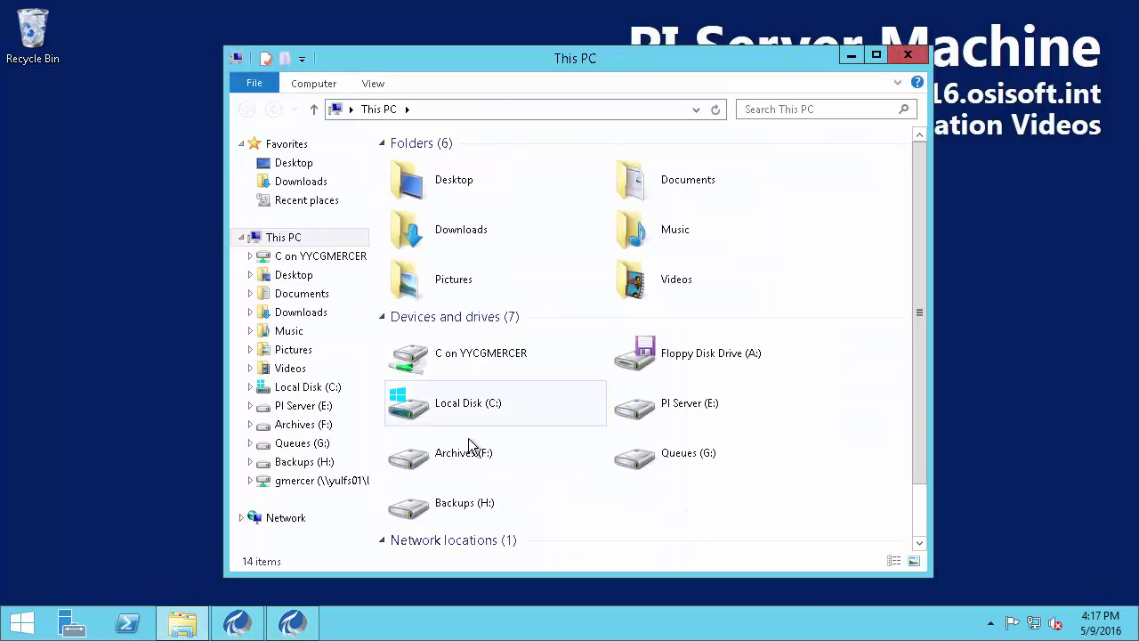
click(474, 417)
double_click(471, 413)
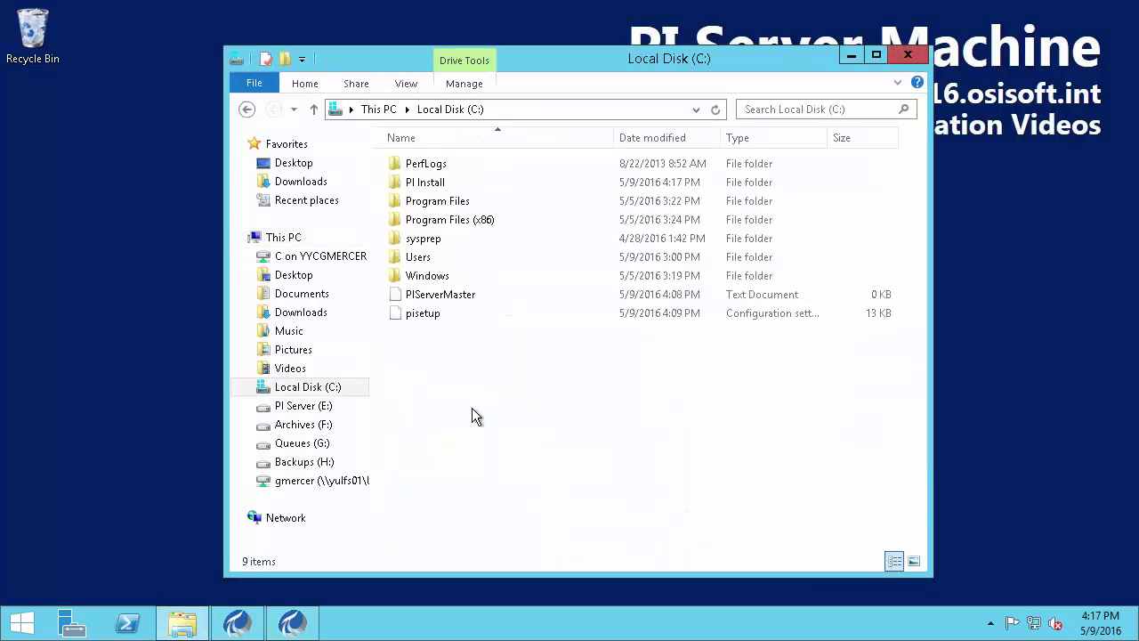
double_click(451, 183)
Extract pilicense.zip to C:\PI Install\pilicense, mark pilicense.dat, and return to setup
right_click(437, 298)
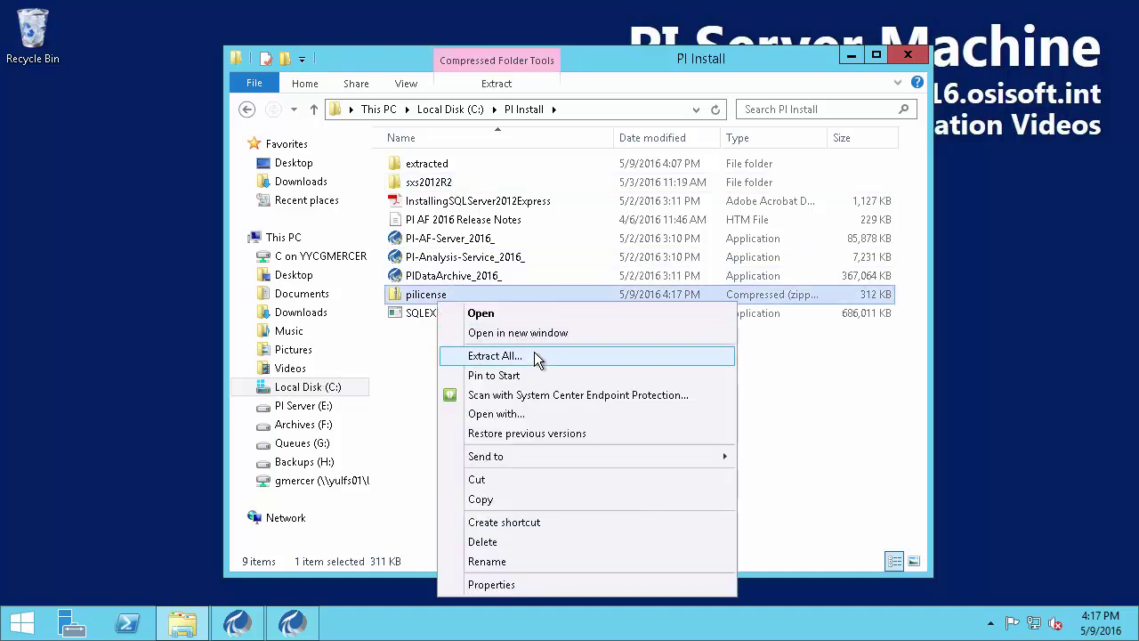
click(536, 360)
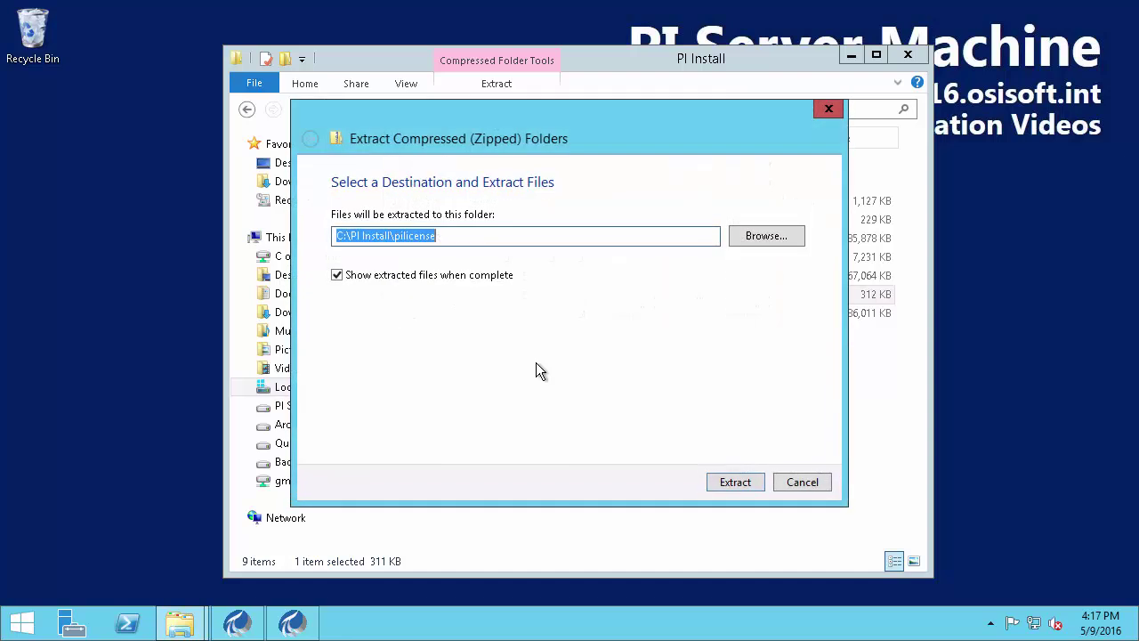
click(729, 480)
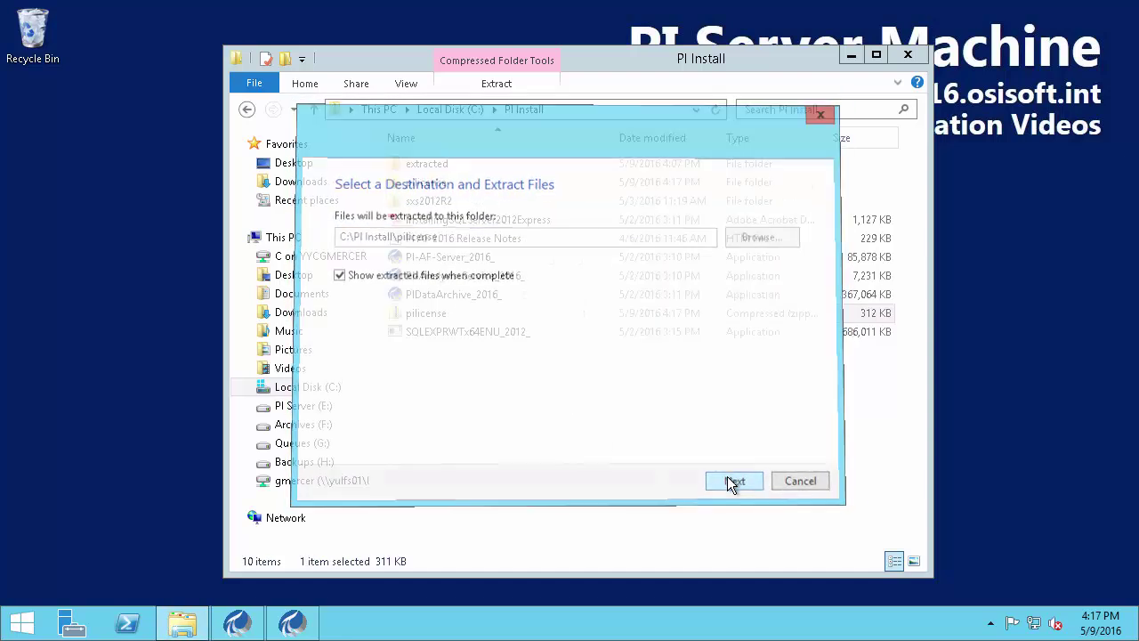
key(ctrl+2)
drag(489, 225, 526, 225)
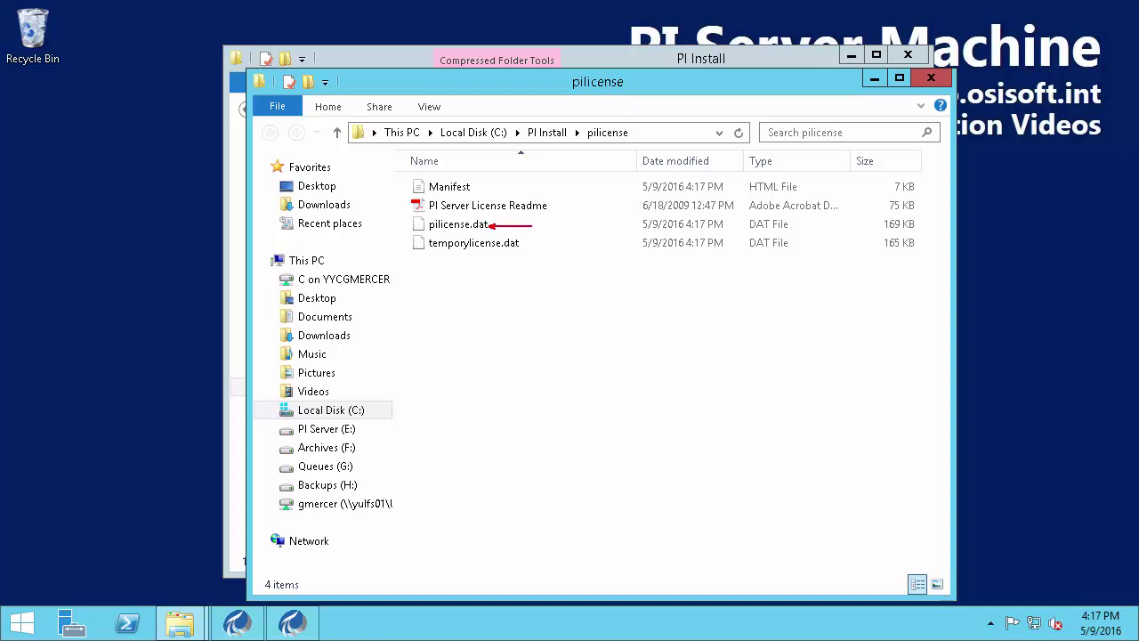
drag(536, 172, 539, 149)
key(Escape)
click(292, 623)
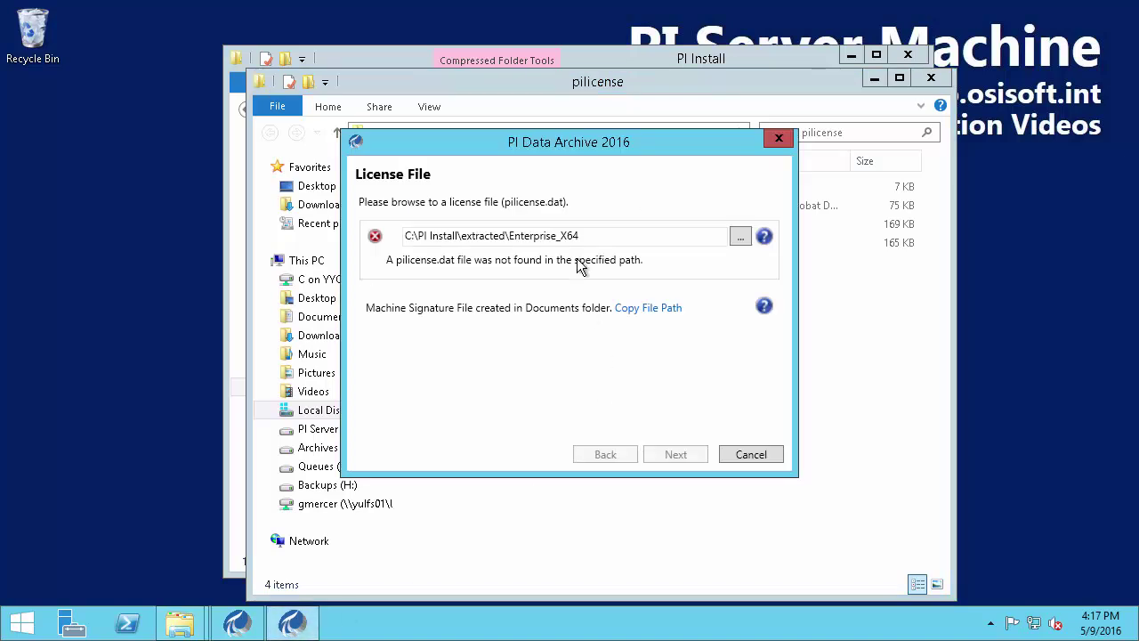
Choose pilicense.dat from C:\PI Install\pilicense as the license file and continue to Default Server
click(740, 237)
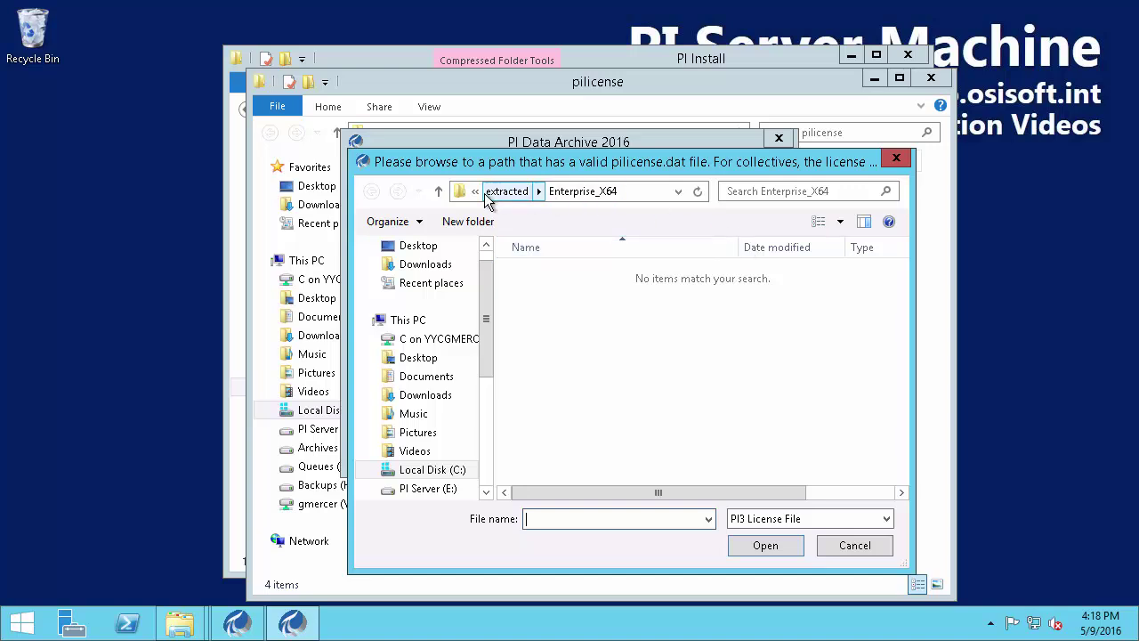
click(476, 192)
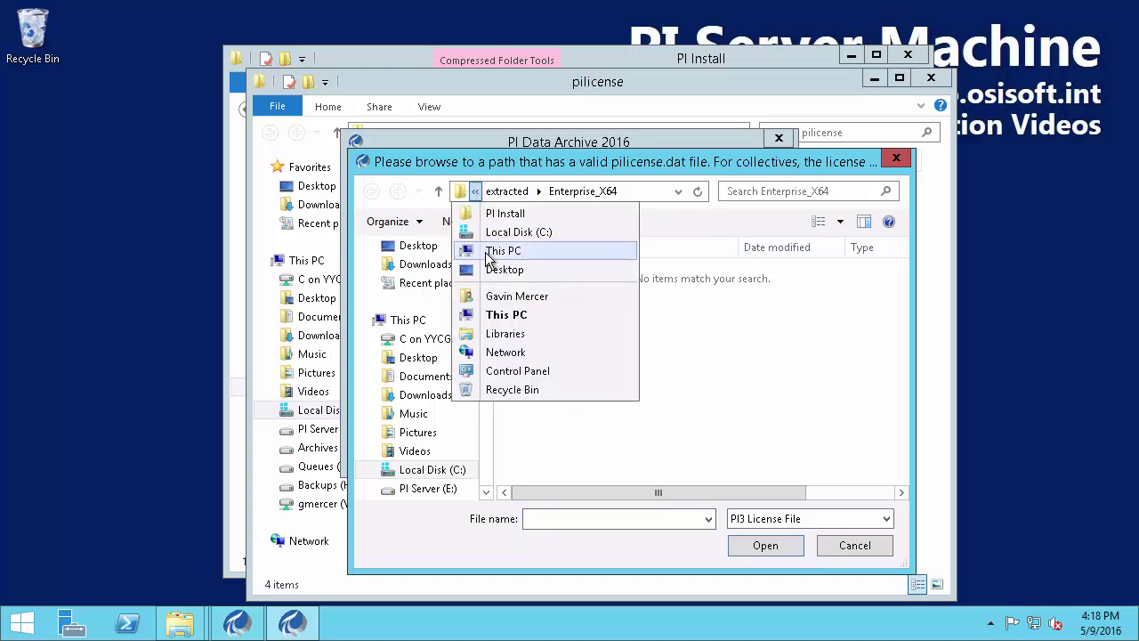
click(501, 216)
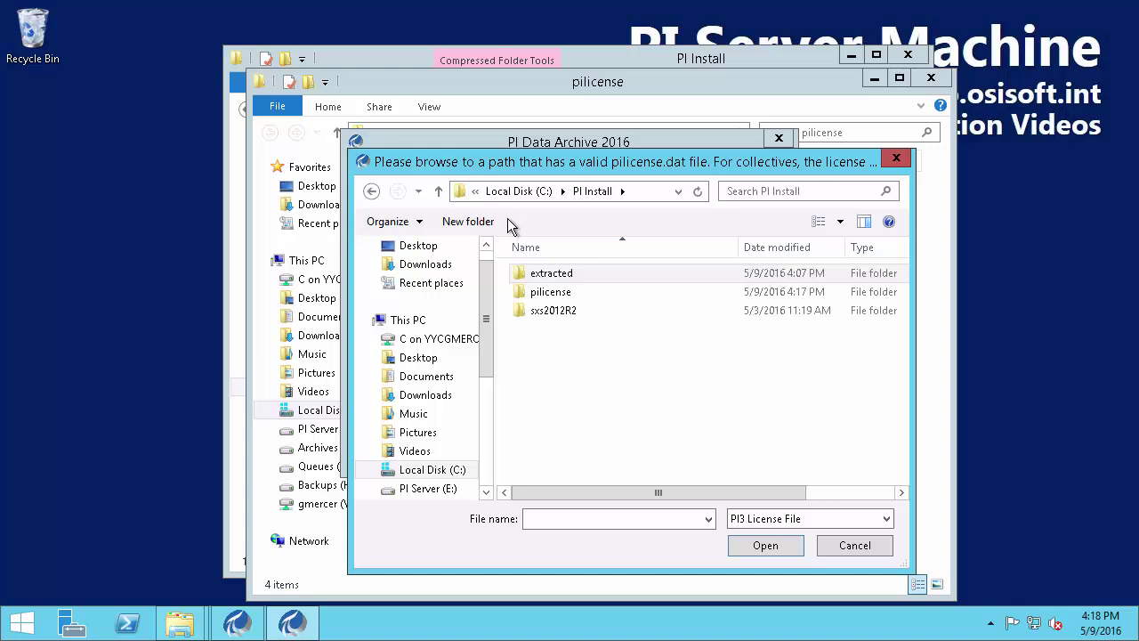
double_click(547, 293)
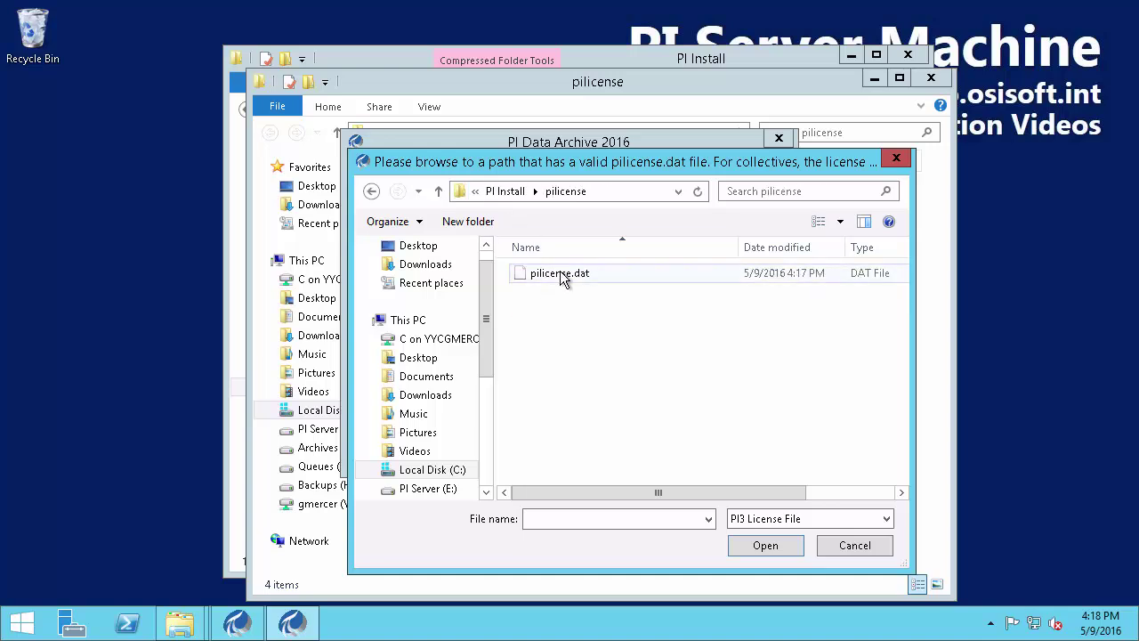
click(563, 276)
click(766, 547)
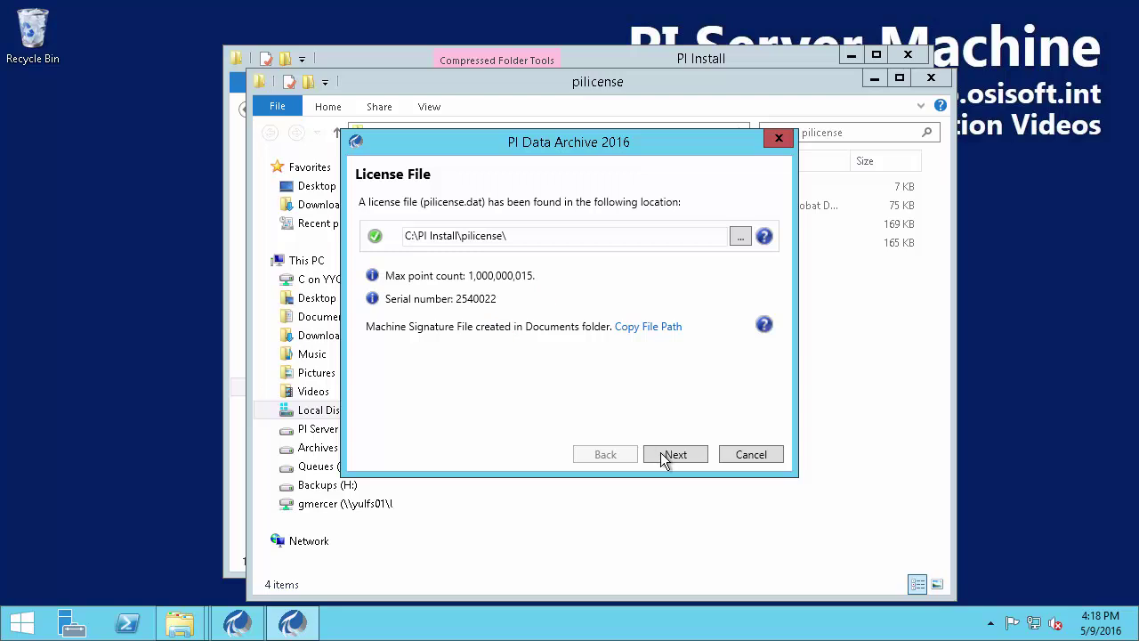
click(675, 455)
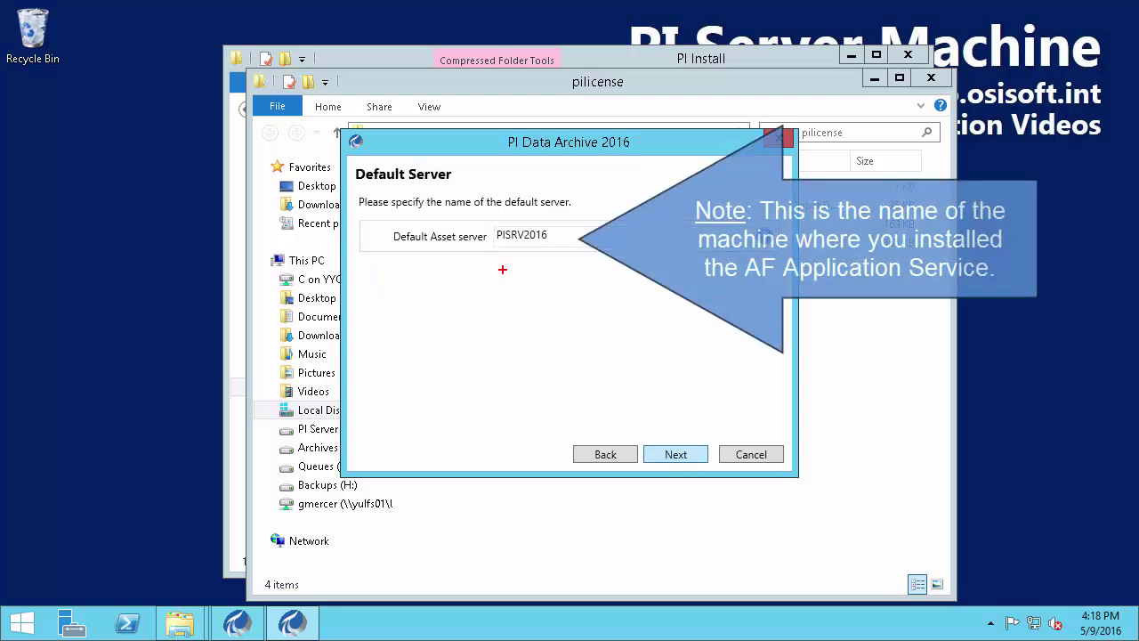
Switch the install drive to E:, giving E:\Program Files\PI and E:\Program Files (x86)\PIPC, and continue
mouse_move(392, 217)
mouse_down()
mouse_move(551, 251)
mouse_move(534, 260)
mouse_move(549, 278)
mouse_up()
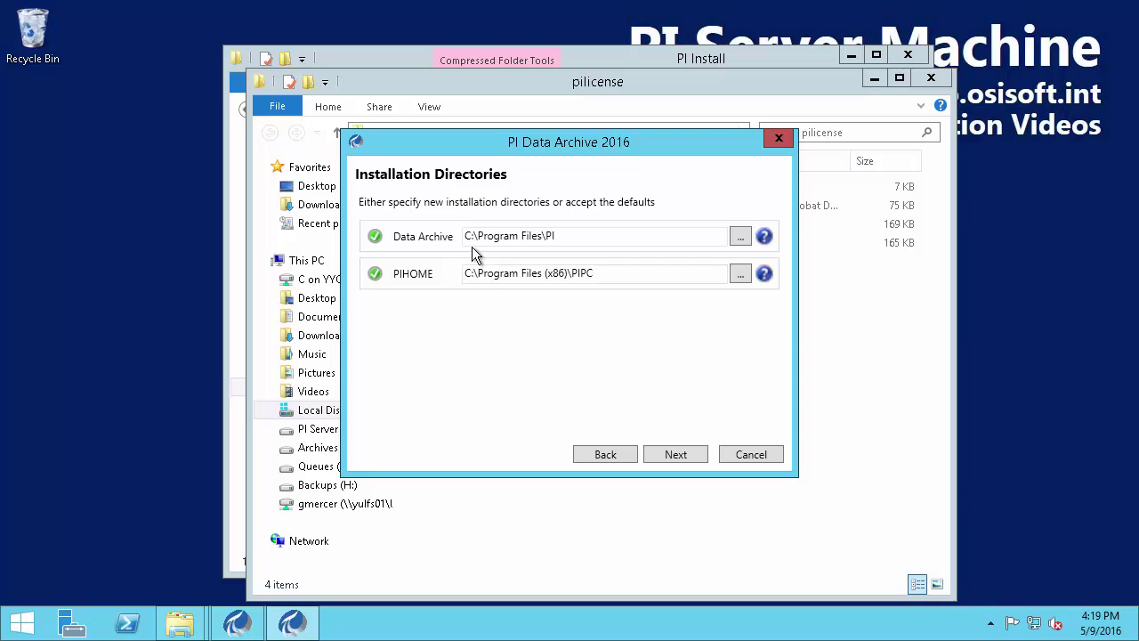
drag(471, 242, 456, 274)
text(EE)
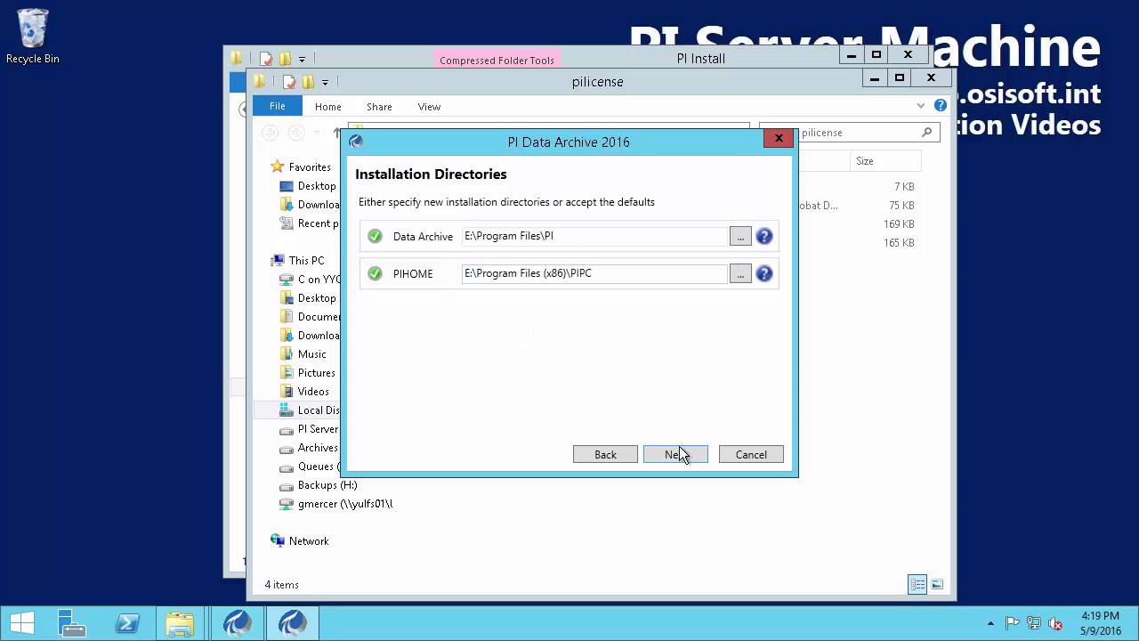
click(679, 455)
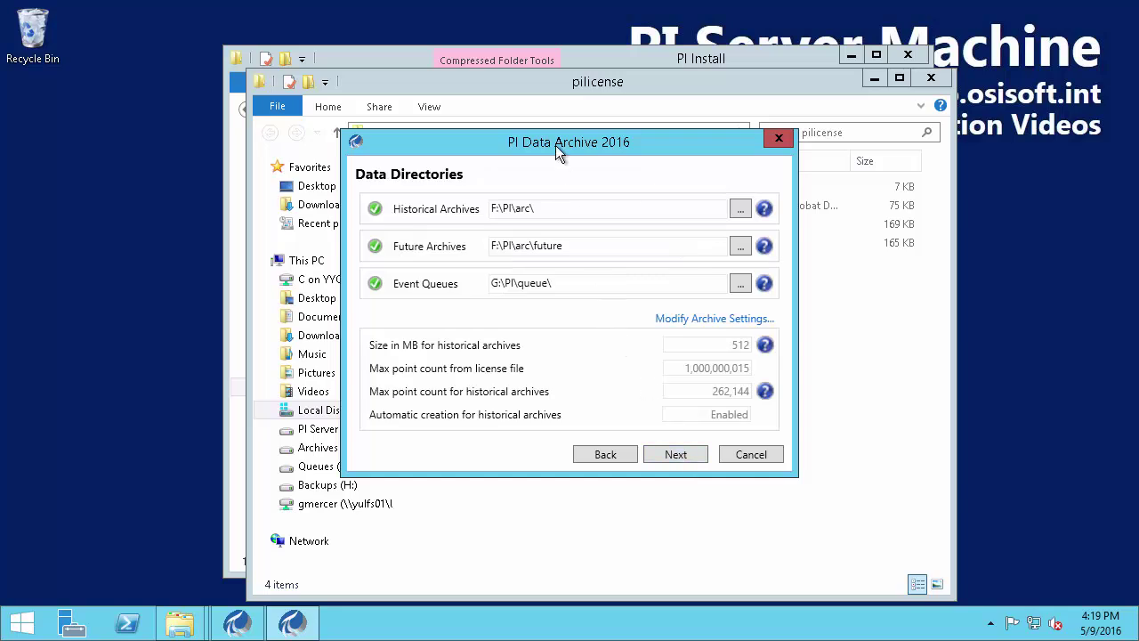
Match the Archives (F:) and Queues (G:) drives to the Historical Archives and Event Queues paths
drag(555, 145, 789, 117)
drag(730, 80, 511, 52)
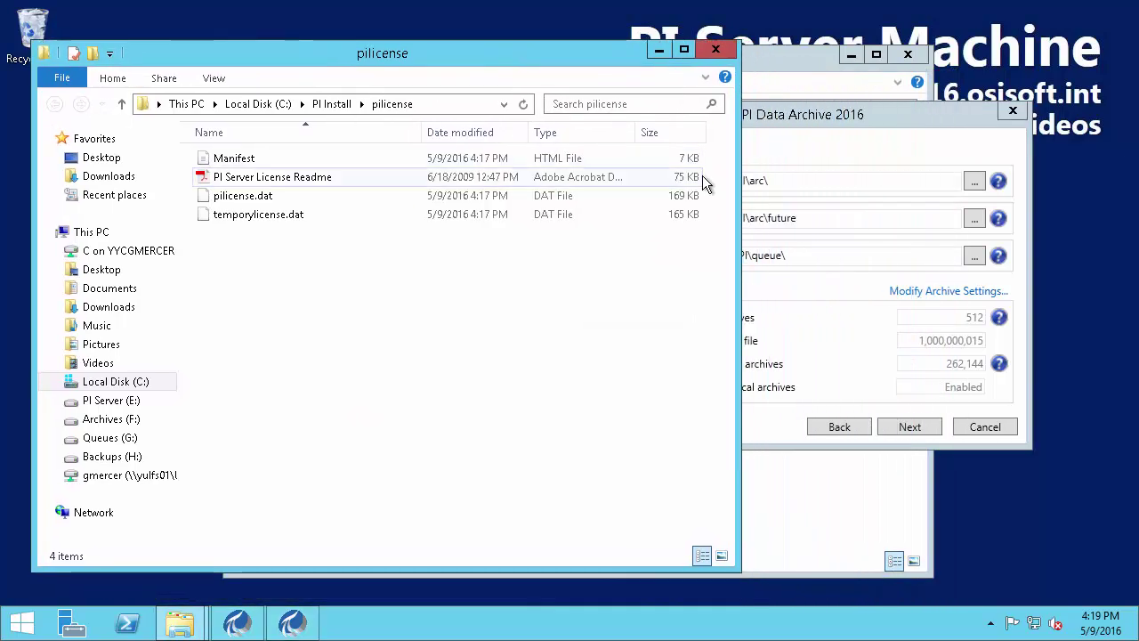
drag(570, 176, 512, 182)
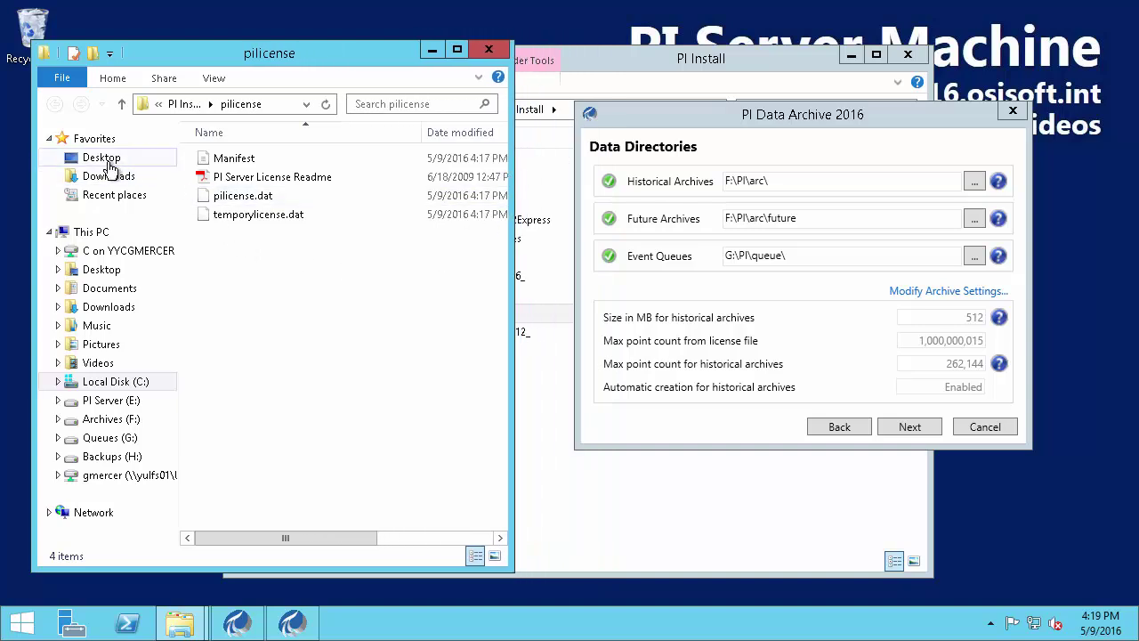
click(92, 235)
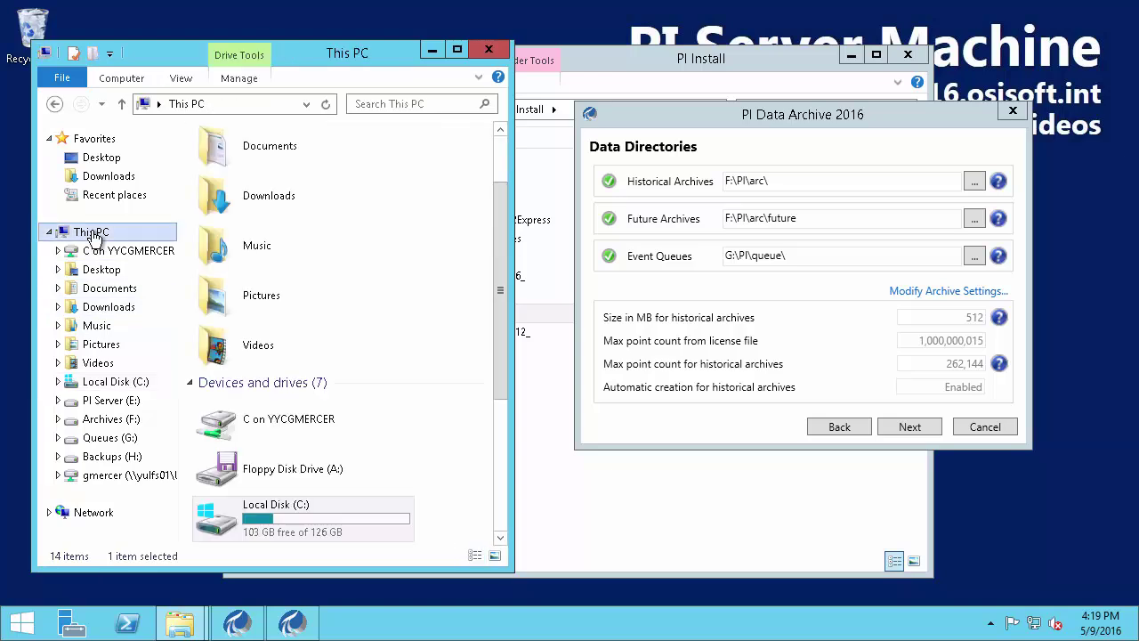
drag(500, 247, 499, 394)
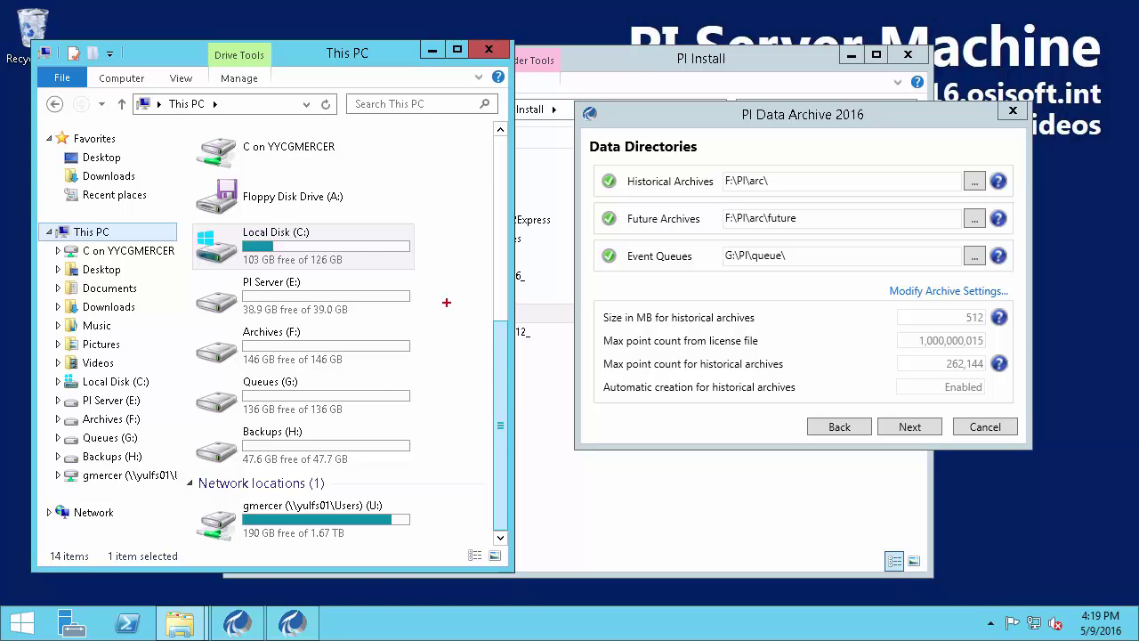
drag(314, 381, 685, 265)
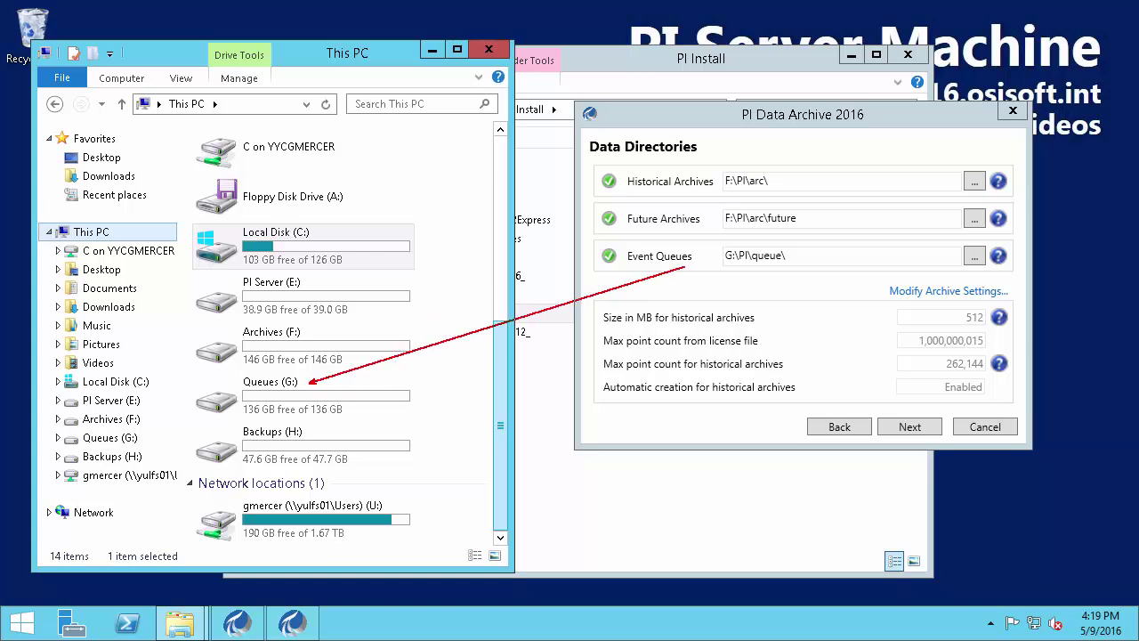
mouse_move(309, 332)
mouse_down()
mouse_move(712, 187)
mouse_move(743, 228)
mouse_move(744, 269)
mouse_up()
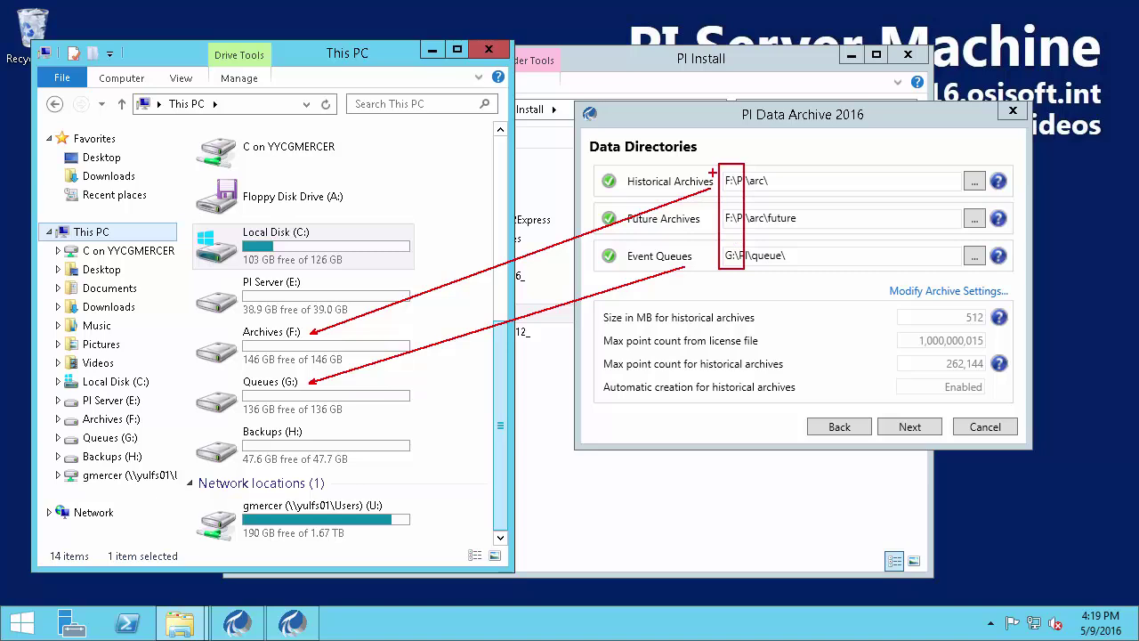
key(Escape)
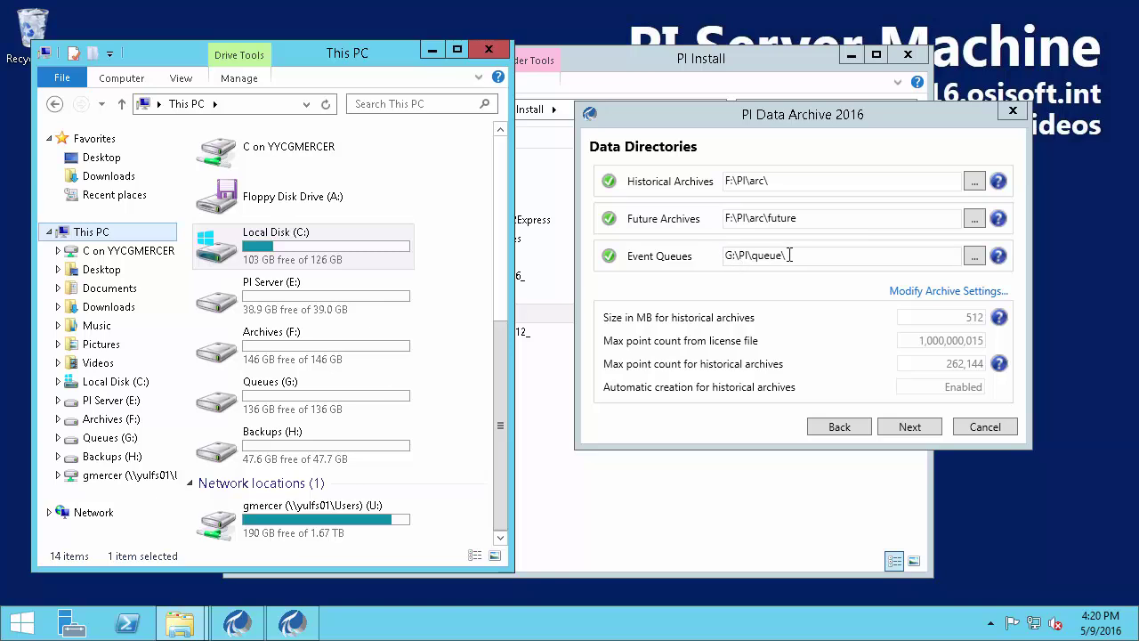
drag(589, 283, 1018, 406)
Accept the data directories to start installing, and close the This PC and PI Install windows
click(910, 427)
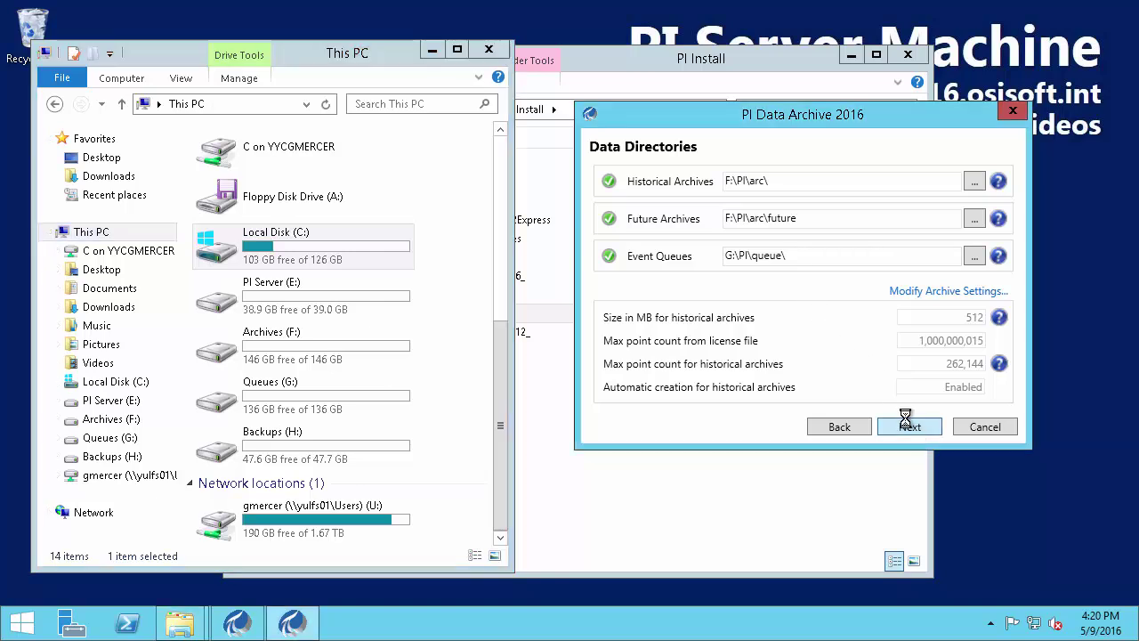
click(488, 49)
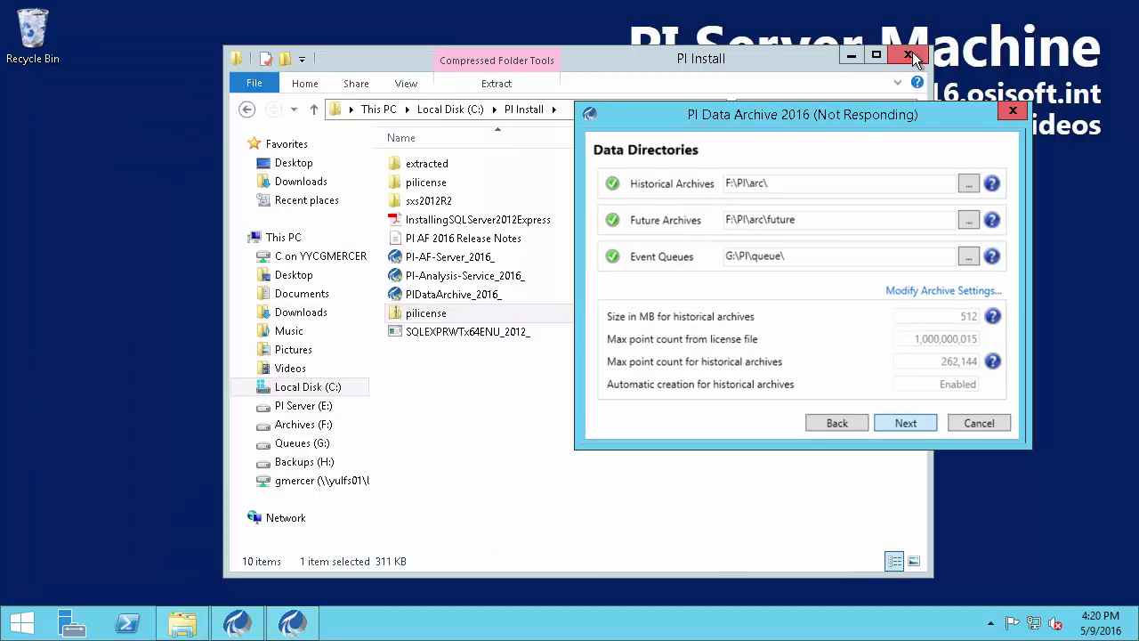
click(909, 53)
Let the installation run until Service Status shows all PI services started, then continue
drag(841, 113, 611, 114)
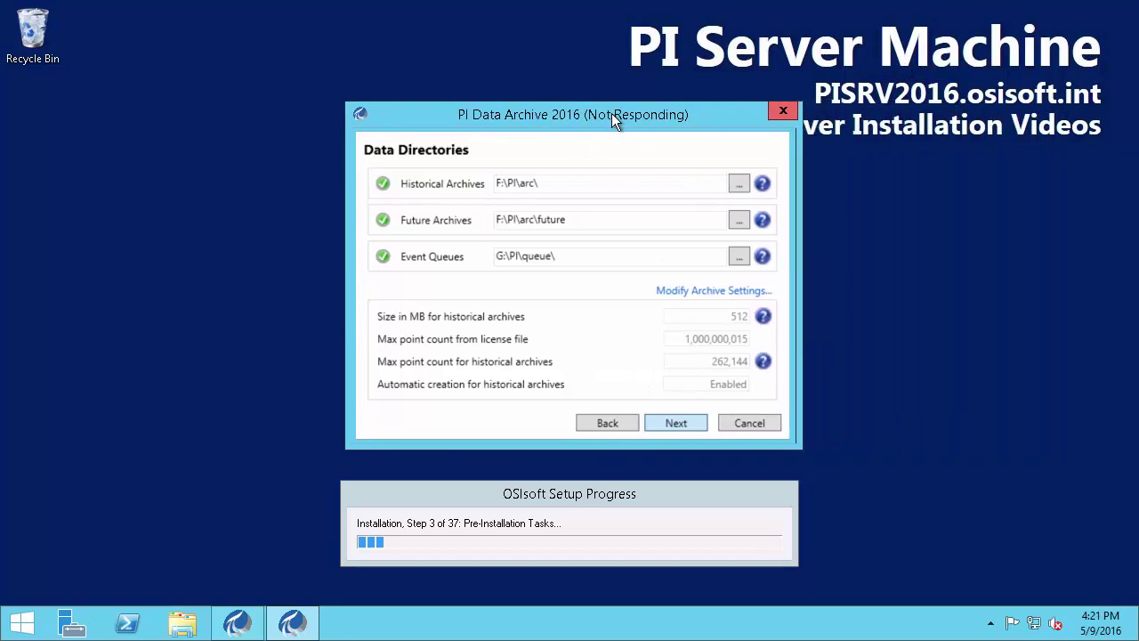
click(673, 420)
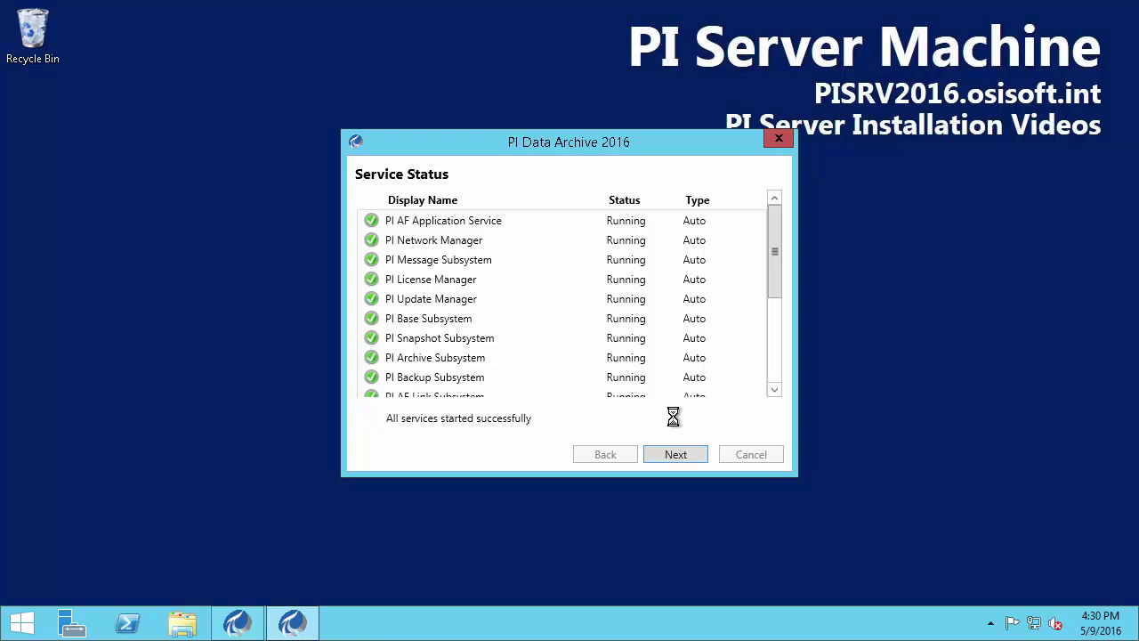
click(776, 346)
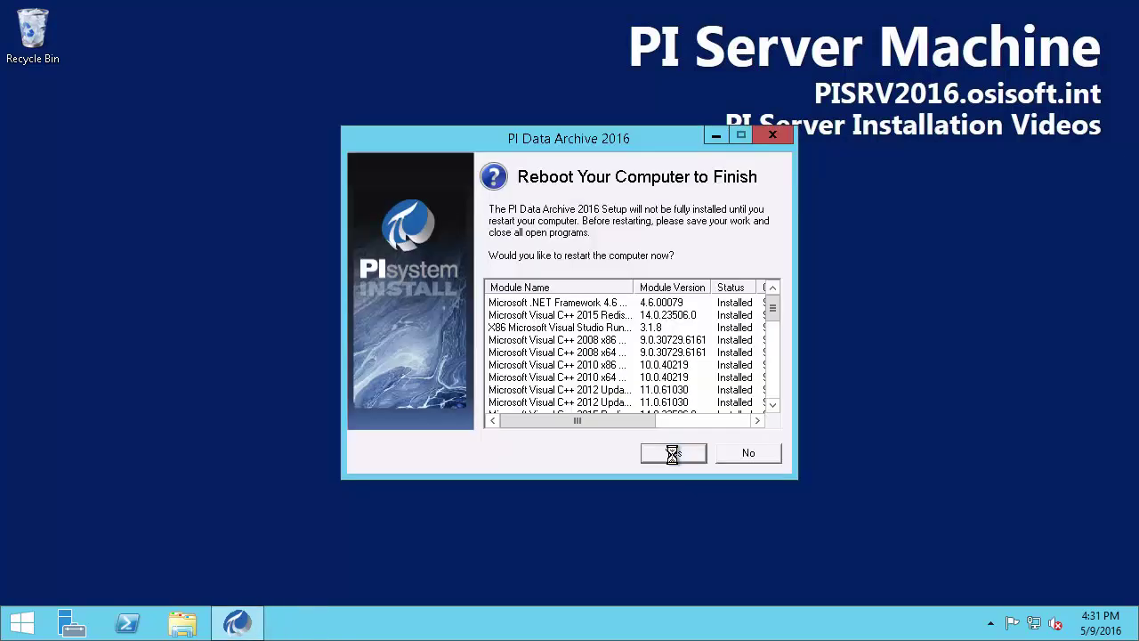
Restart the computer to finish setup and approve the UAC prompt after reboot
scroll(773, 322, down, 1)
drag(772, 321, 775, 399)
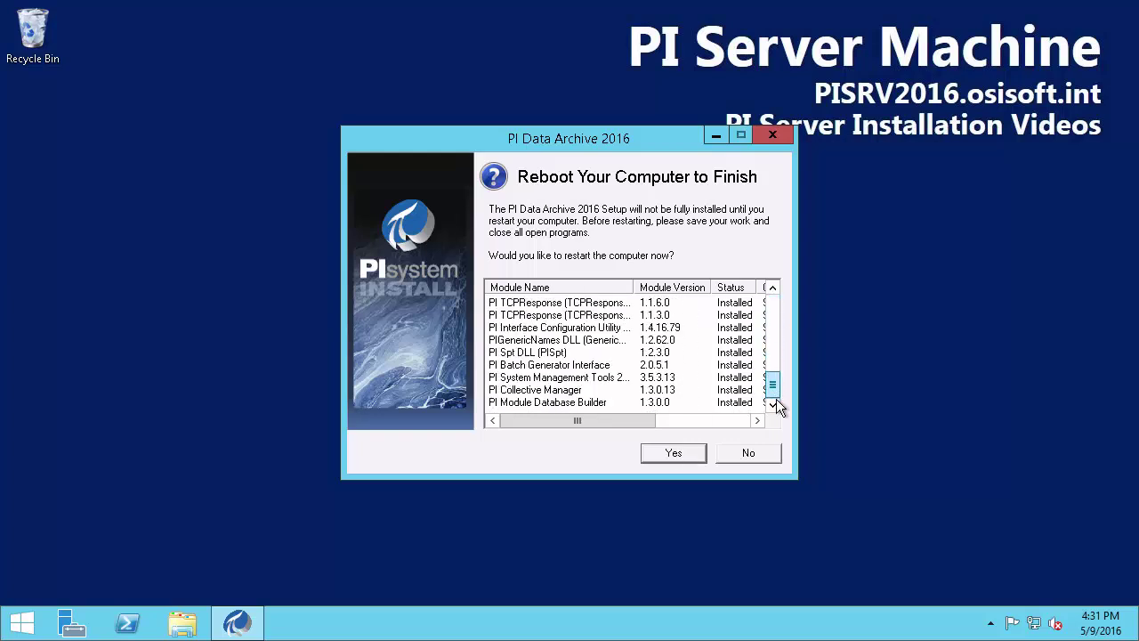
click(674, 452)
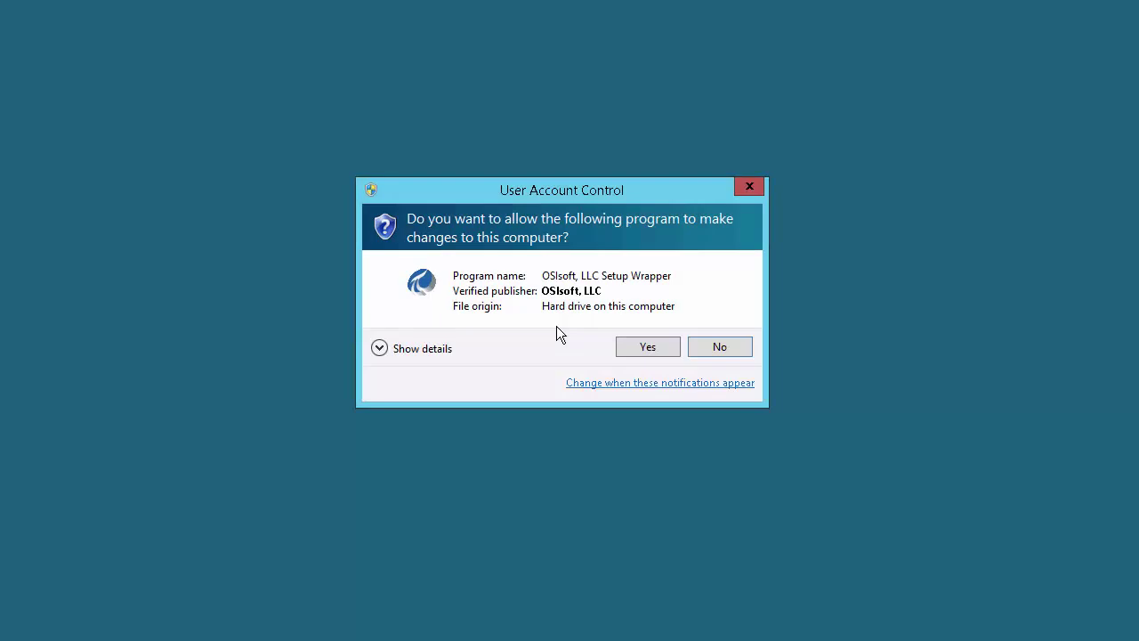
click(646, 347)
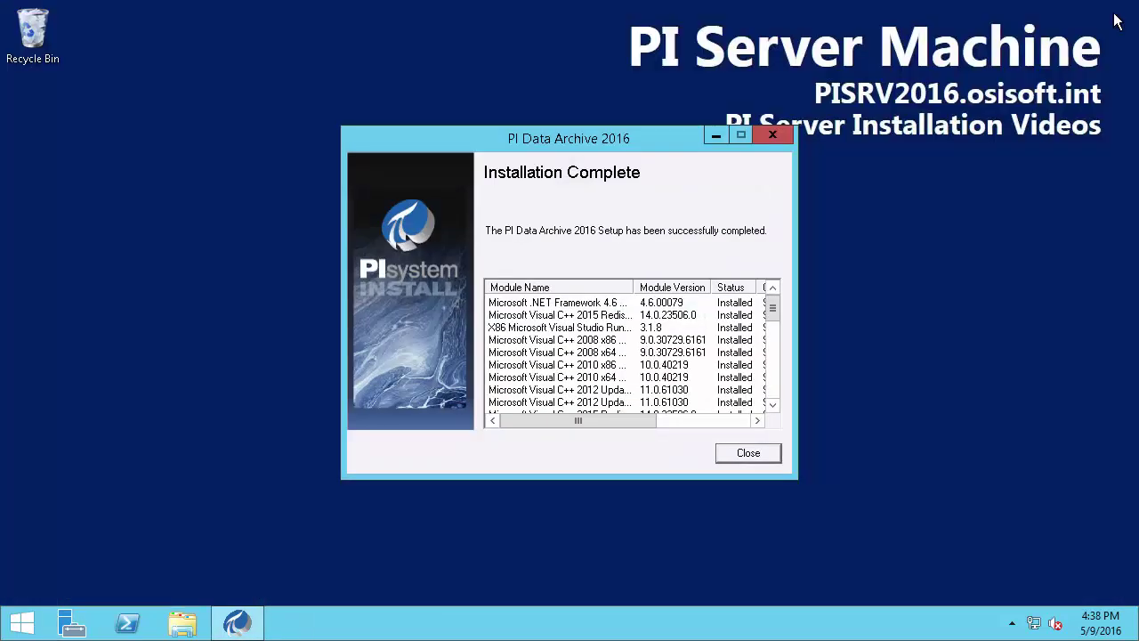
Close the completed PI Data Archive 2016 setup and return to the Start screen
drag(771, 307, 779, 413)
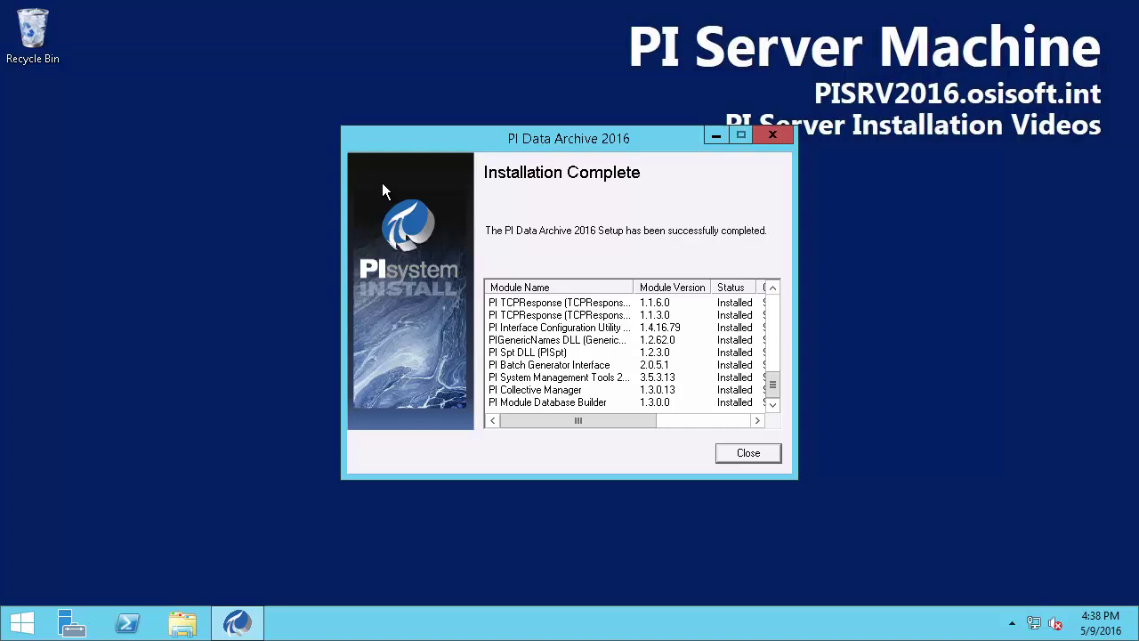
click(750, 453)
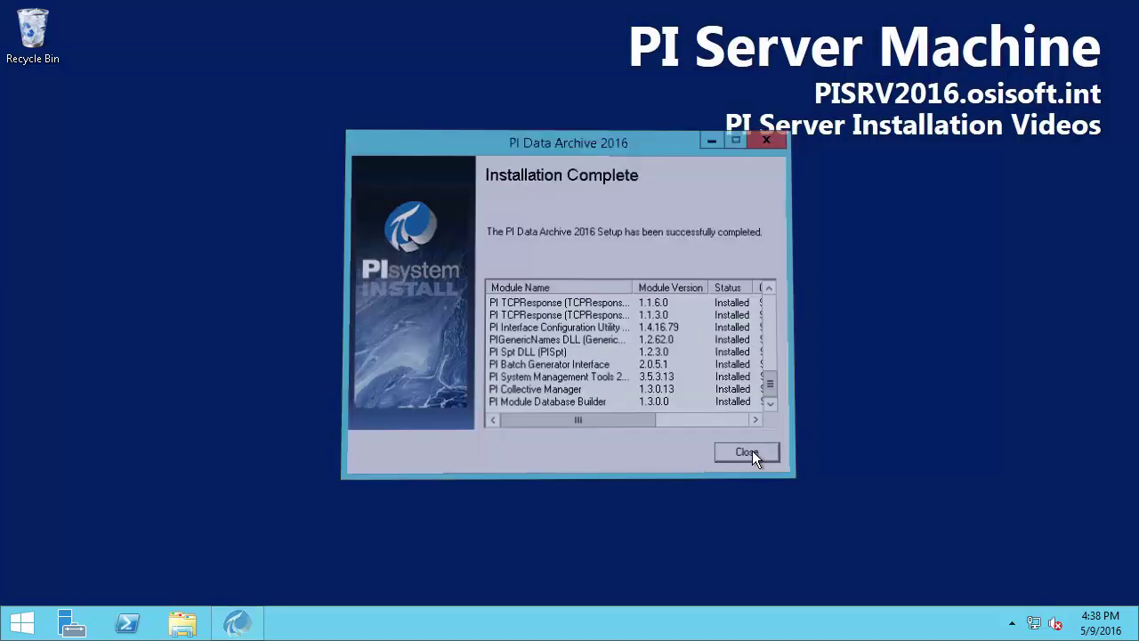
click(25, 626)
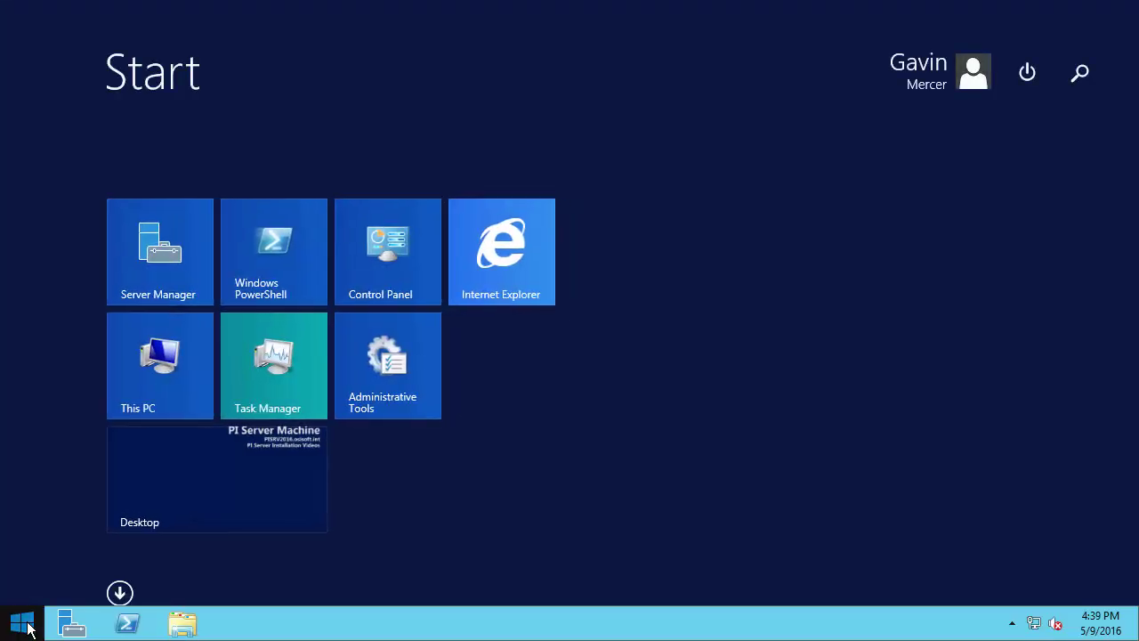
Launch PI System Management Tools via a 'pi system' search, answer the CEIP prompt, and maximize
text(pi system Explorer)
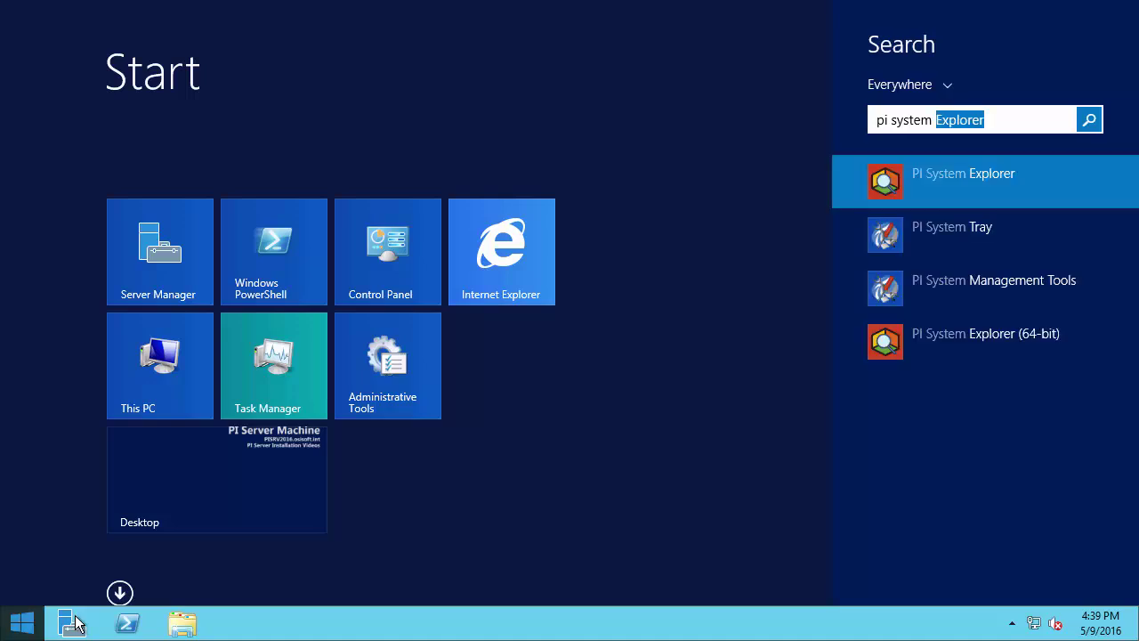
click(895, 290)
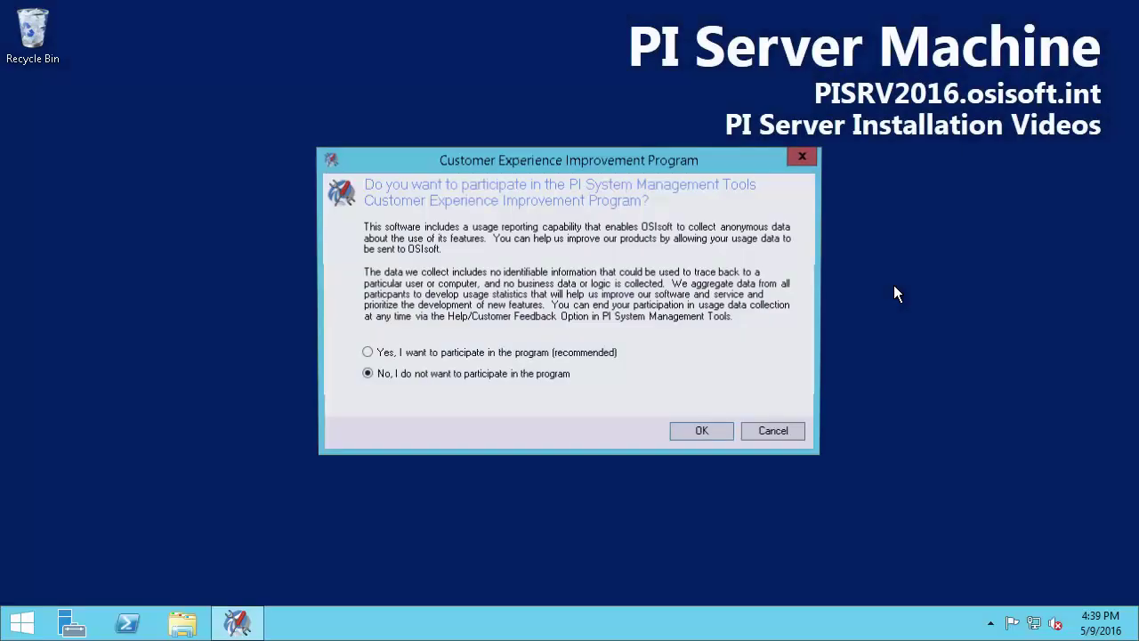
click(366, 353)
click(701, 430)
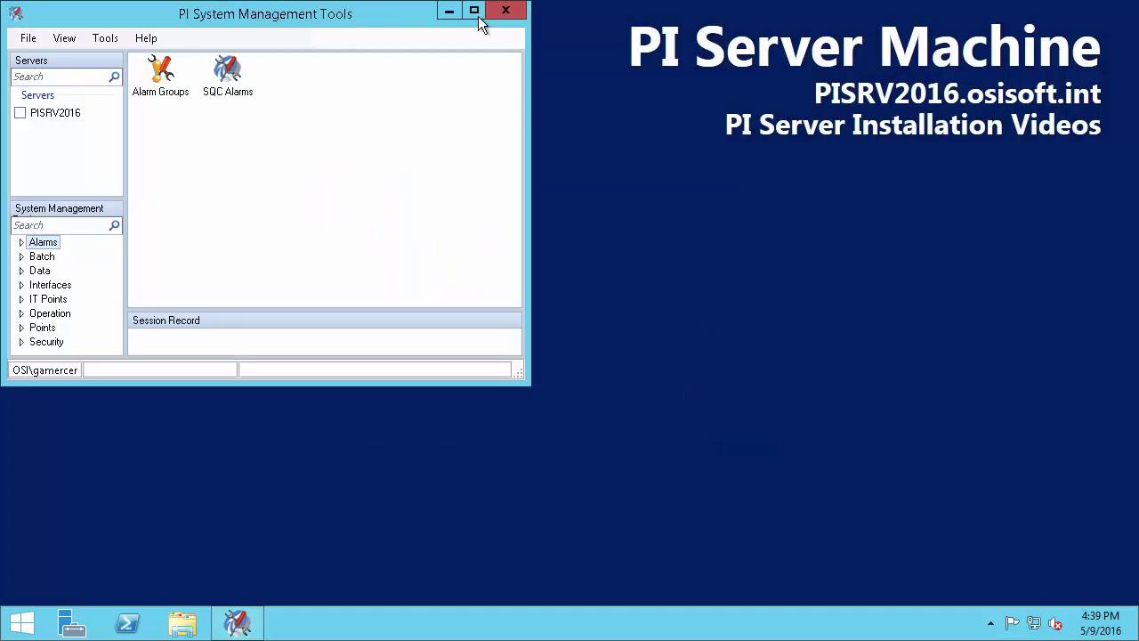
click(476, 16)
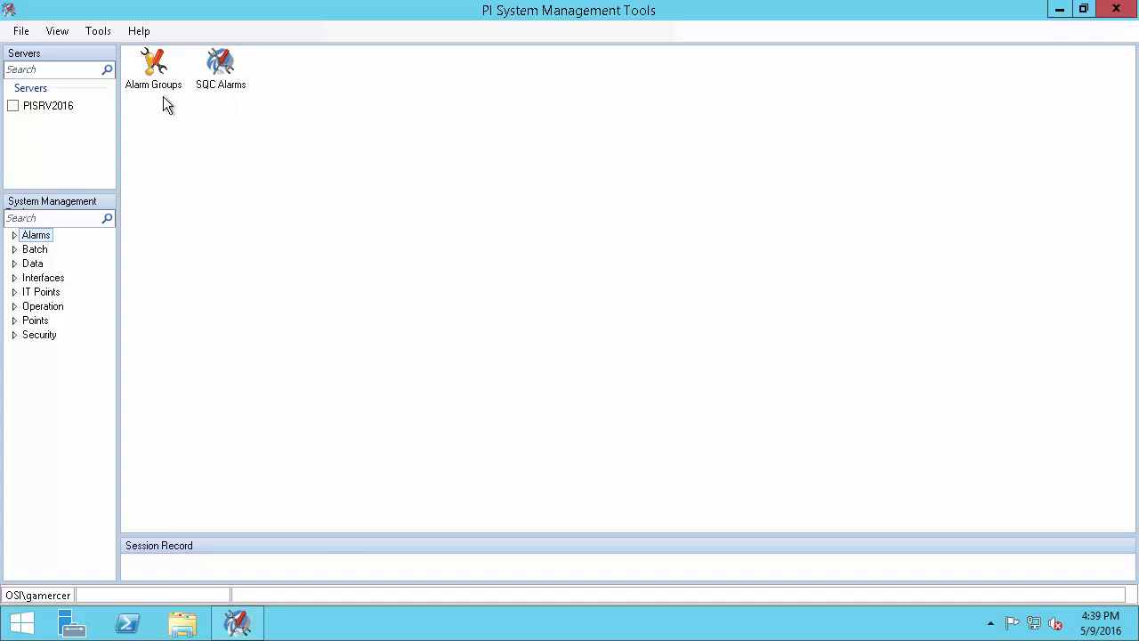
Connect to PISRV2016 and show its Operation > PI Services view
click(13, 107)
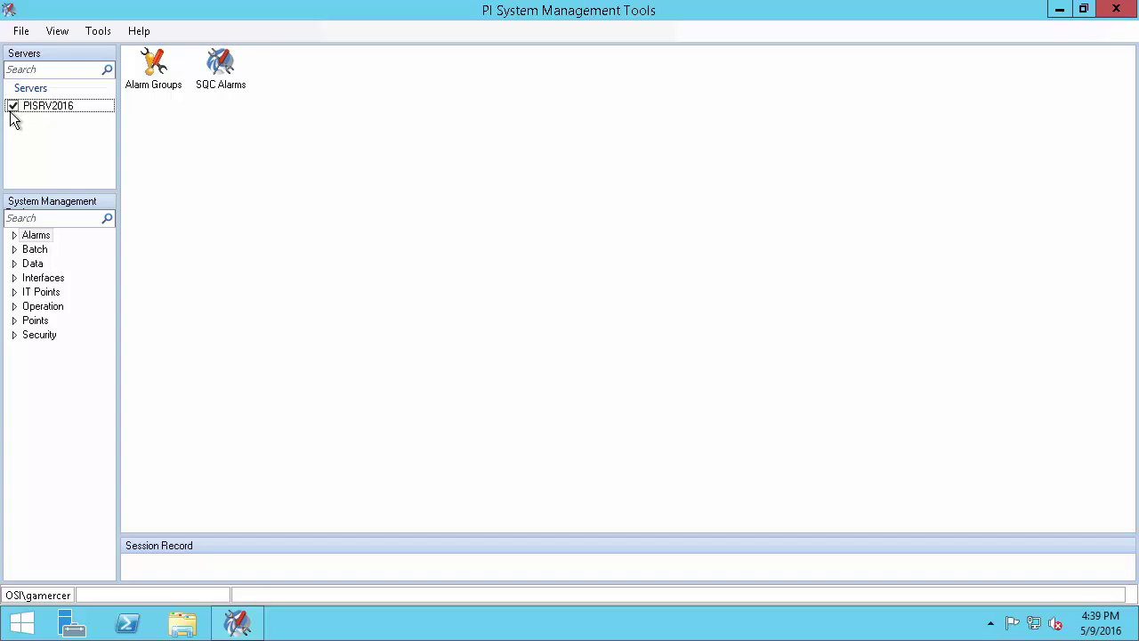
click(15, 308)
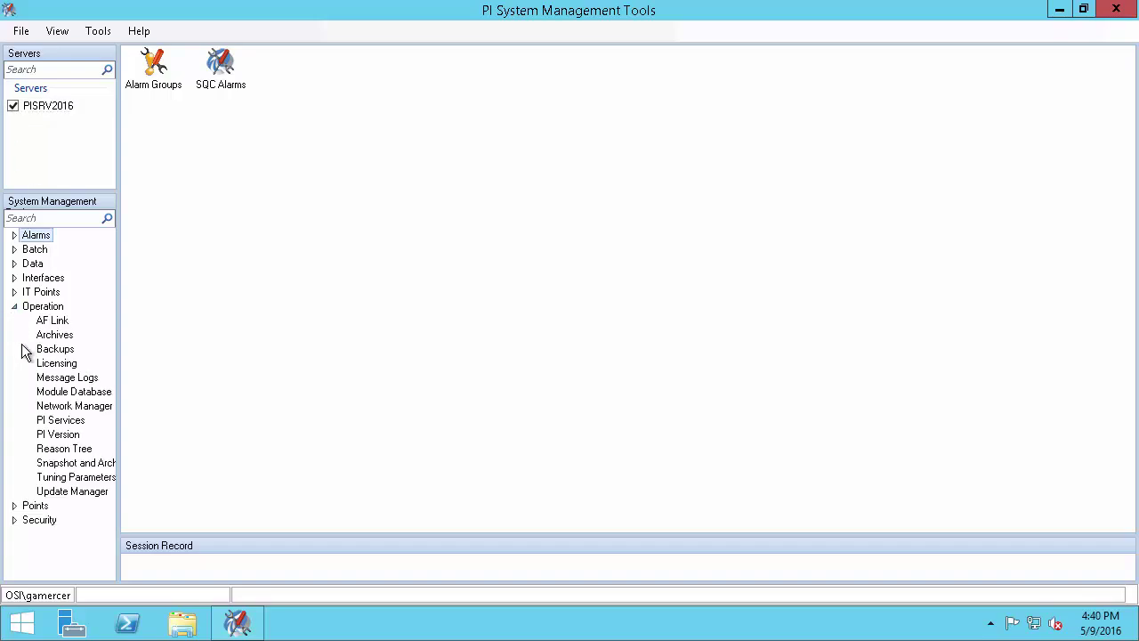
click(60, 420)
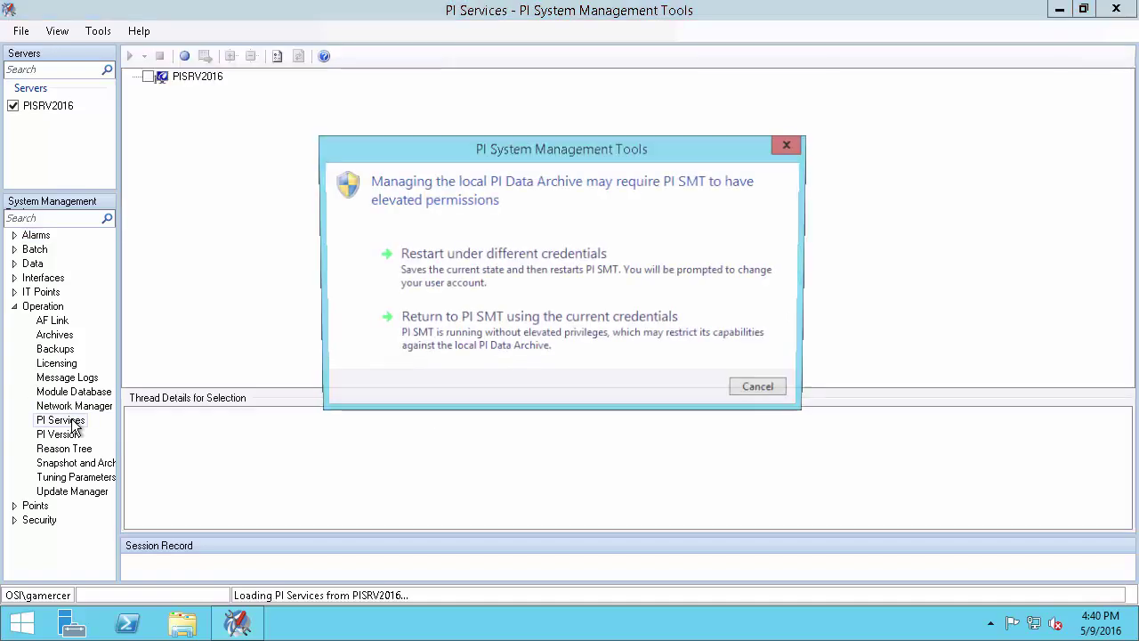
Restart PI System Management Tools as Administrator and maximize its window
click(512, 278)
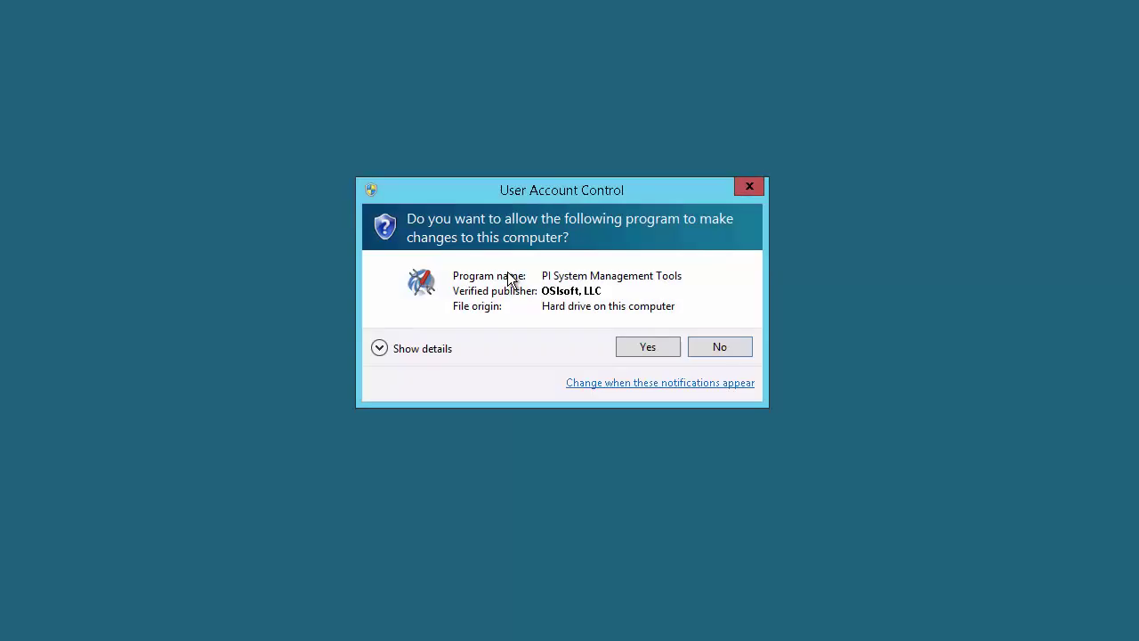
click(648, 347)
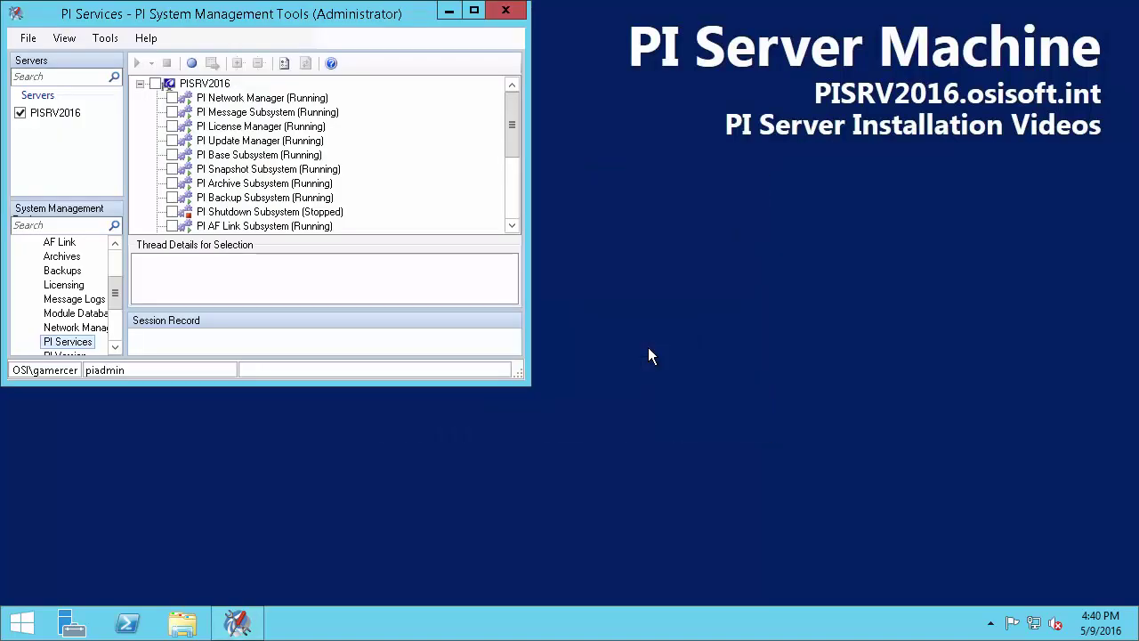
click(475, 11)
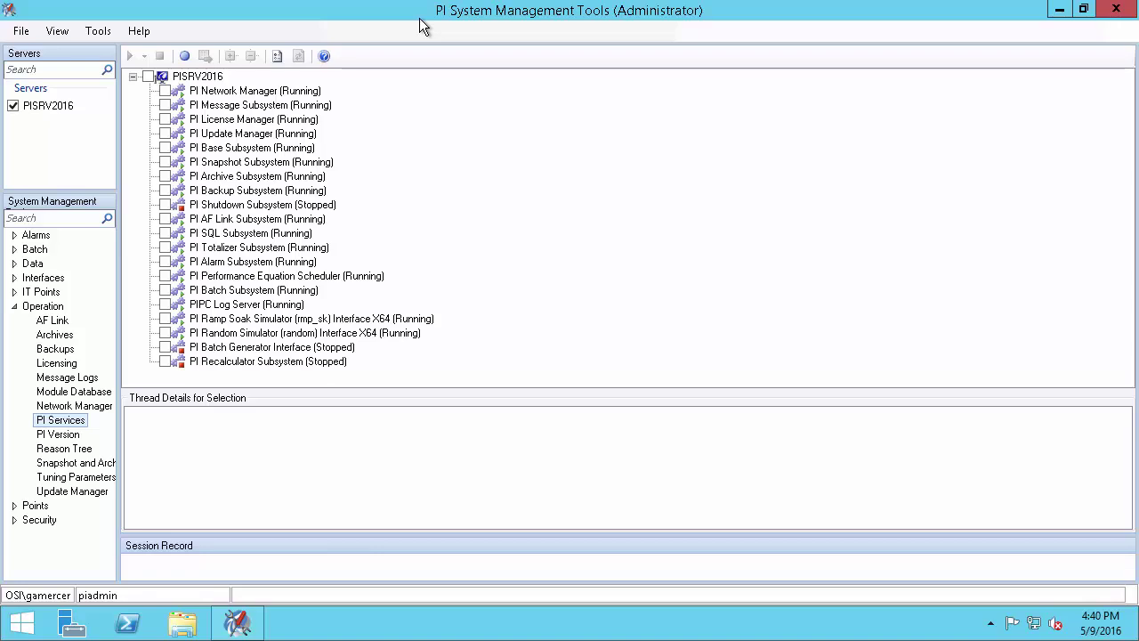
Highlight the two stopped services, then show the Operation category's tool overview
drag(349, 207, 371, 208)
mouse_move(368, 349)
mouse_down()
mouse_move(385, 351)
mouse_move(386, 370)
mouse_up()
key(Escape)
click(14, 306)
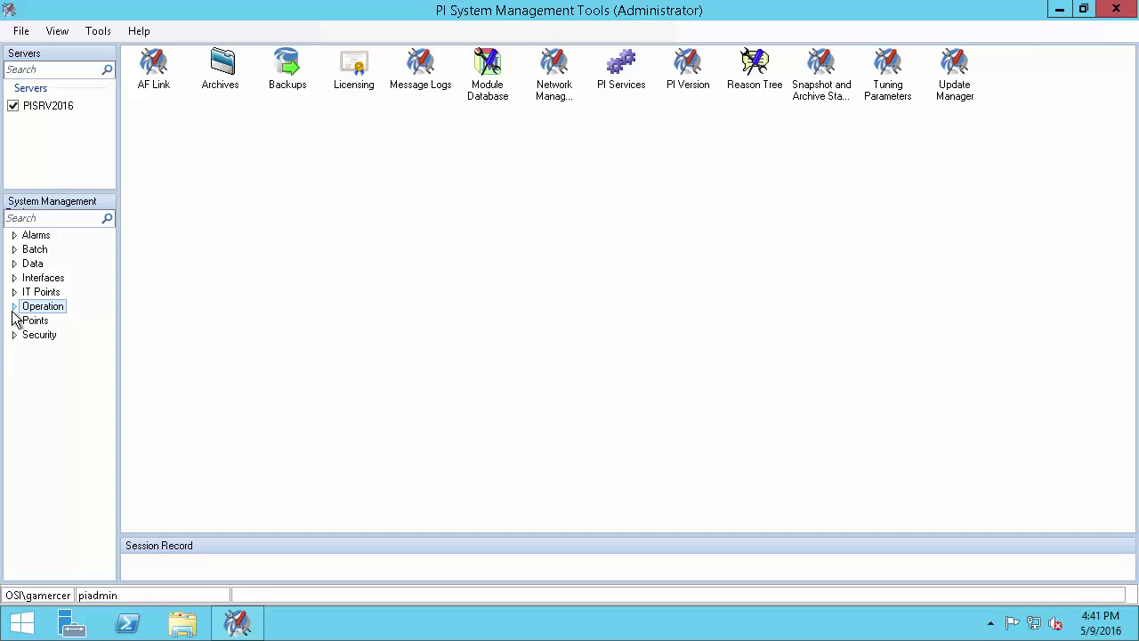
Load all PISRV2016 tags into Data > Current Values through a Tag Search with Select All
click(14, 263)
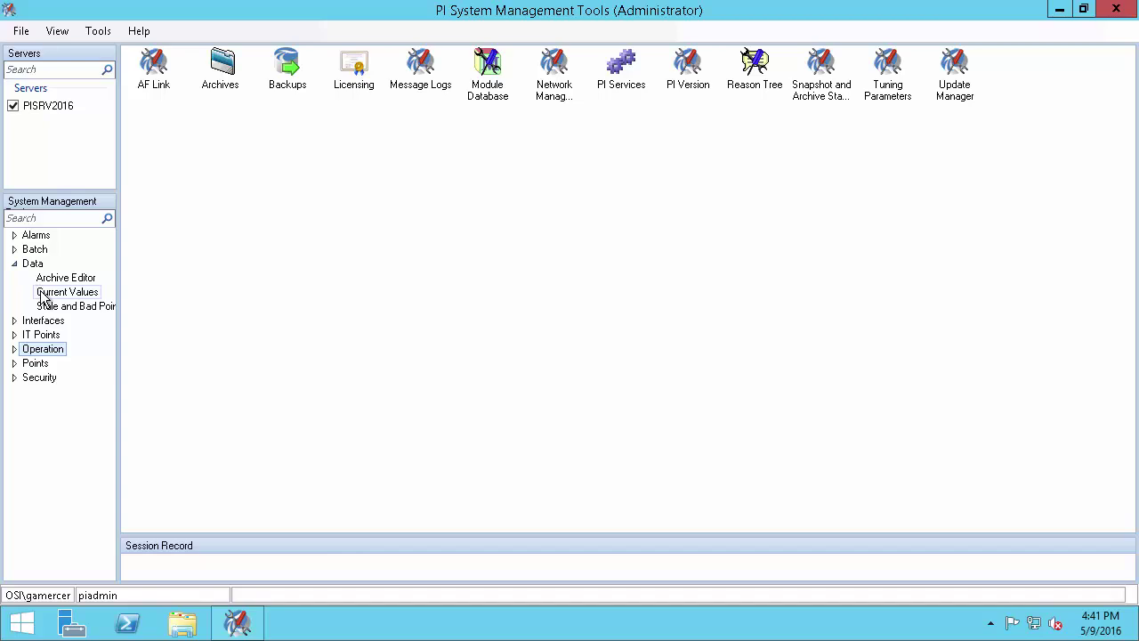
click(44, 296)
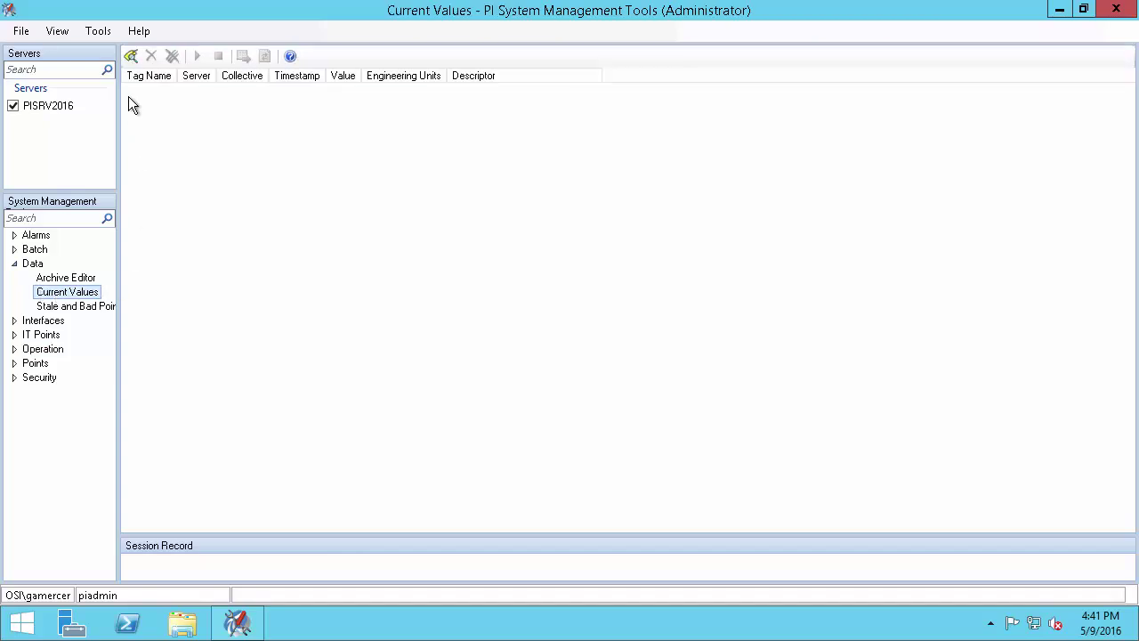
click(130, 57)
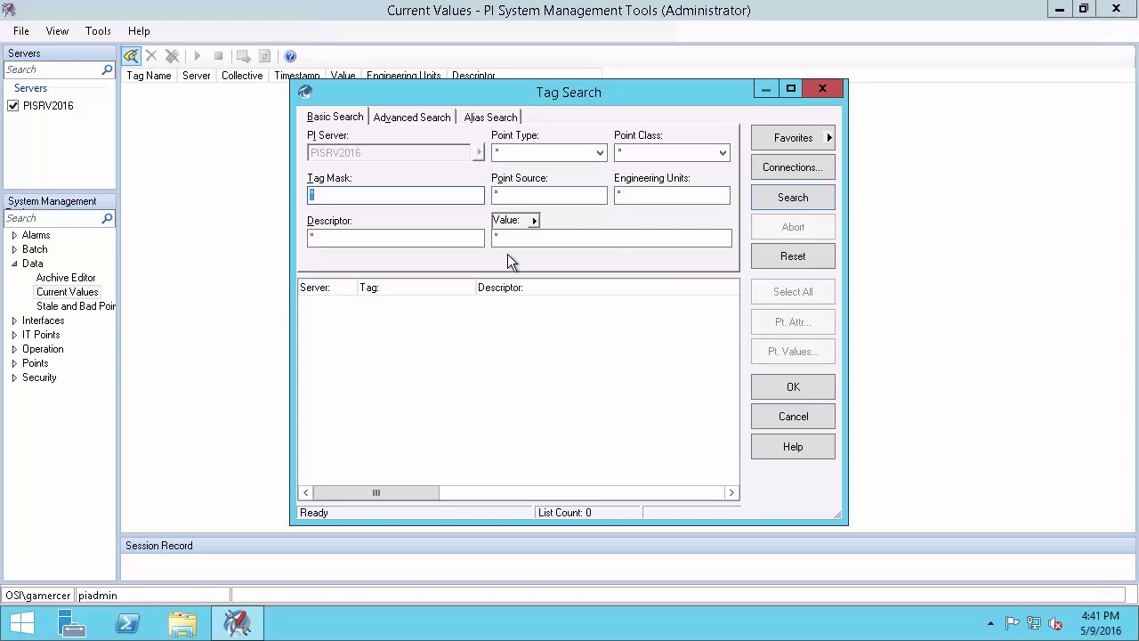
click(782, 203)
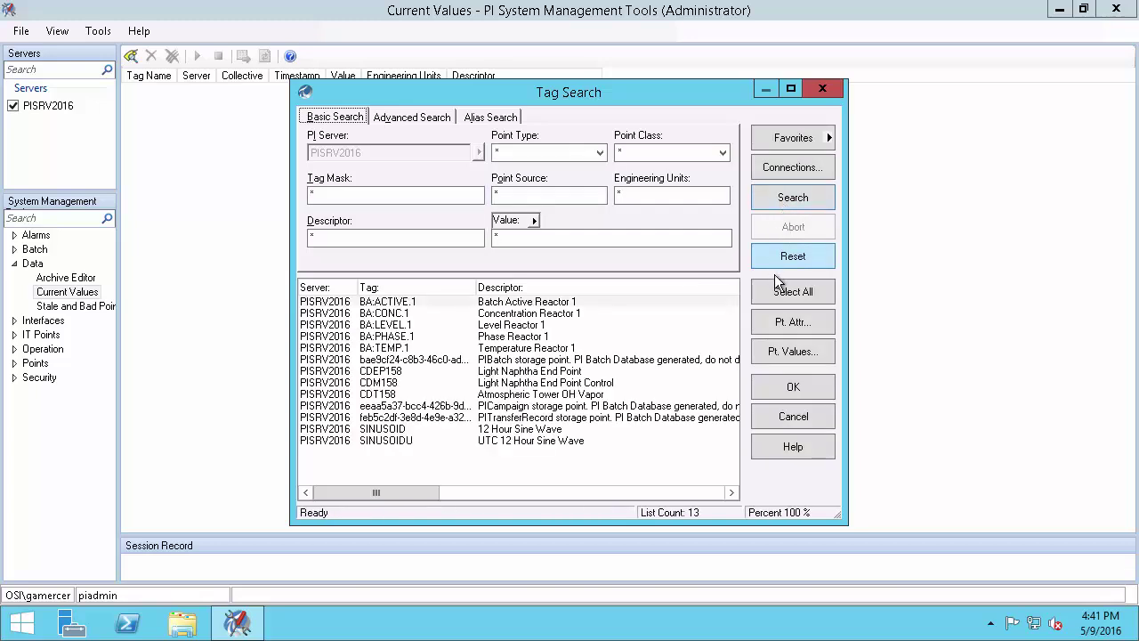
click(774, 293)
click(788, 390)
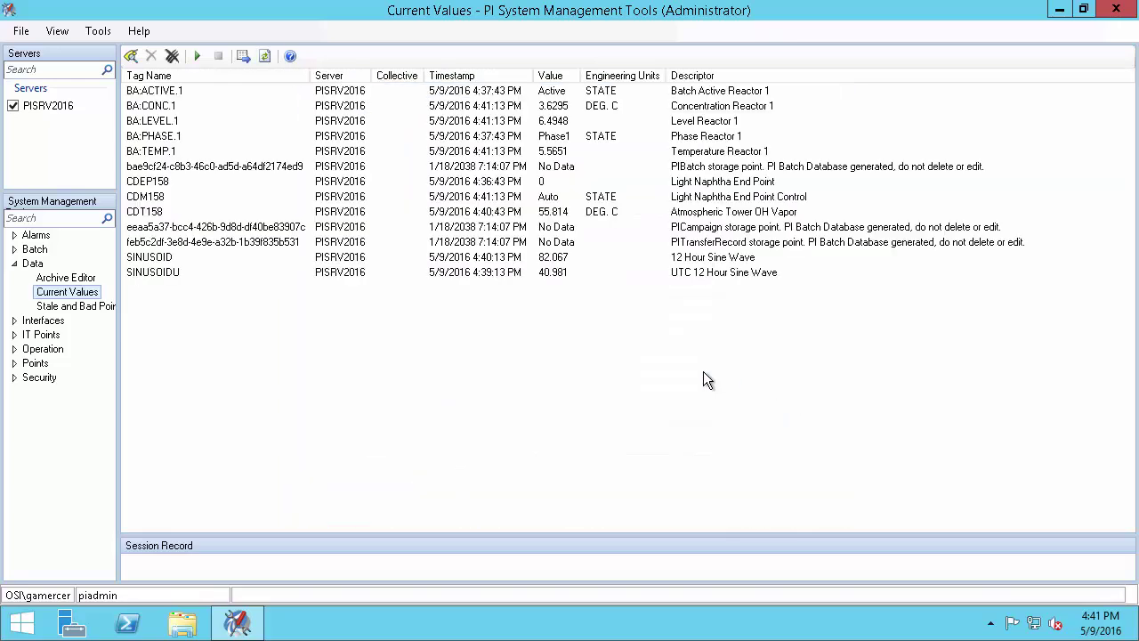
Select BA:ACTIVE.1, BA:CONC.1 and BA:LEVEL.1 and highlight their timestamps and current values
click(203, 94)
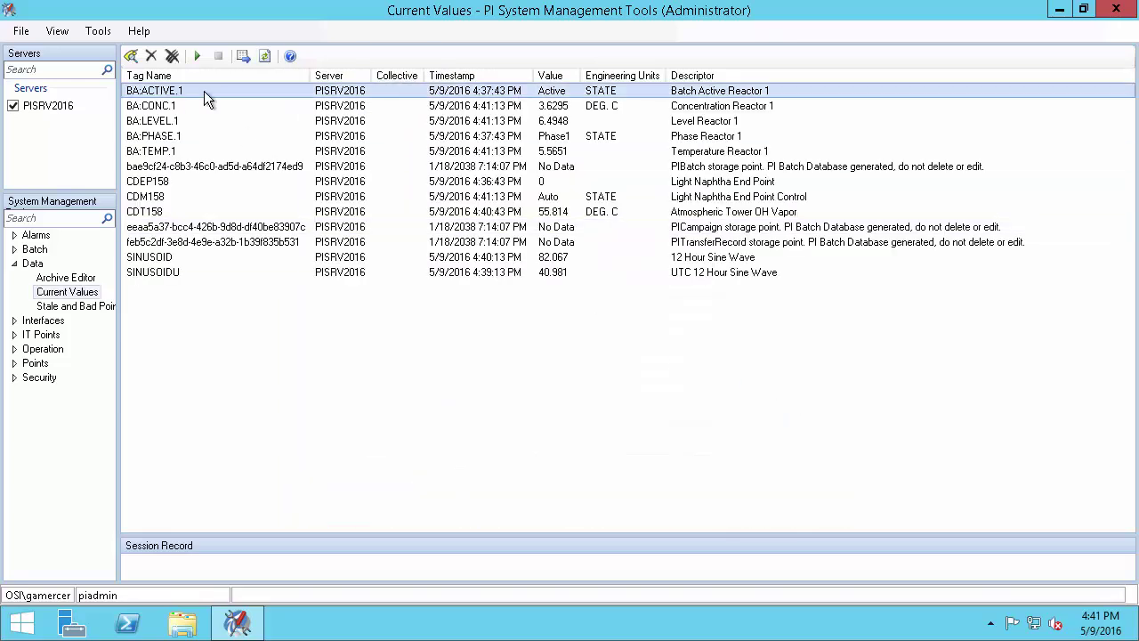
ctrl+click(206, 104)
ctrl+click(209, 120)
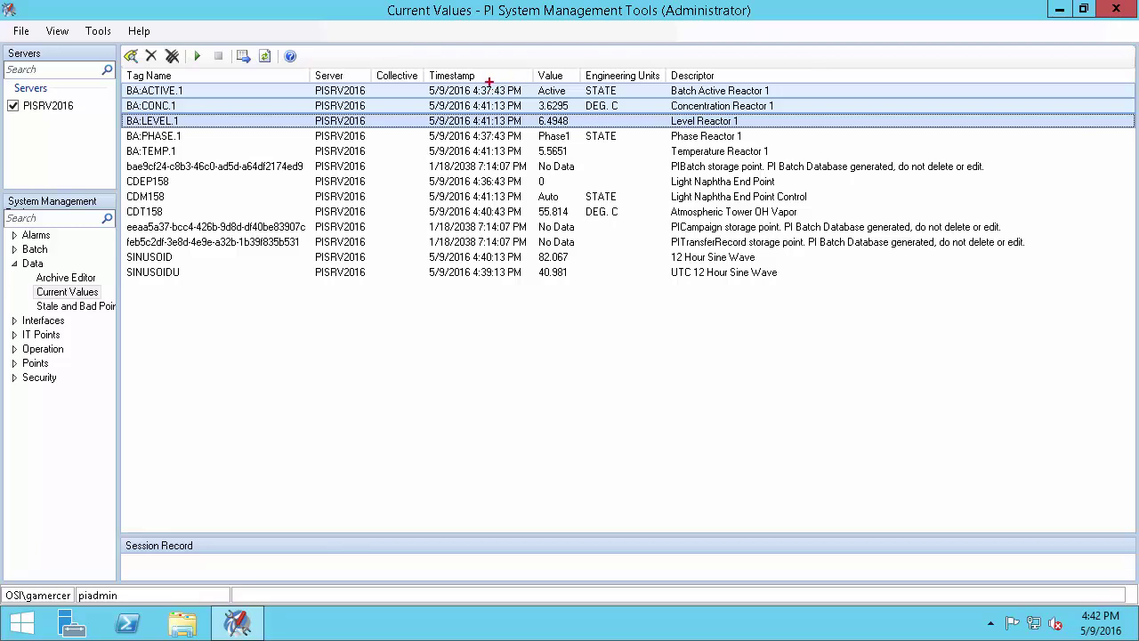
drag(497, 81, 524, 55)
drag(567, 85, 593, 64)
key(Escape)
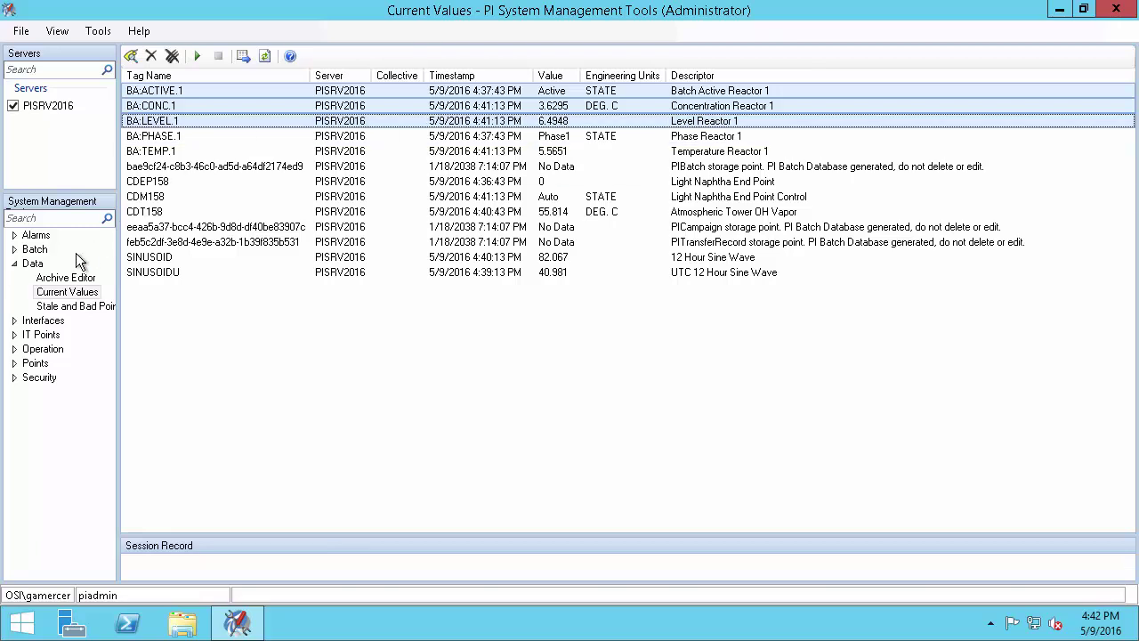
click(15, 351)
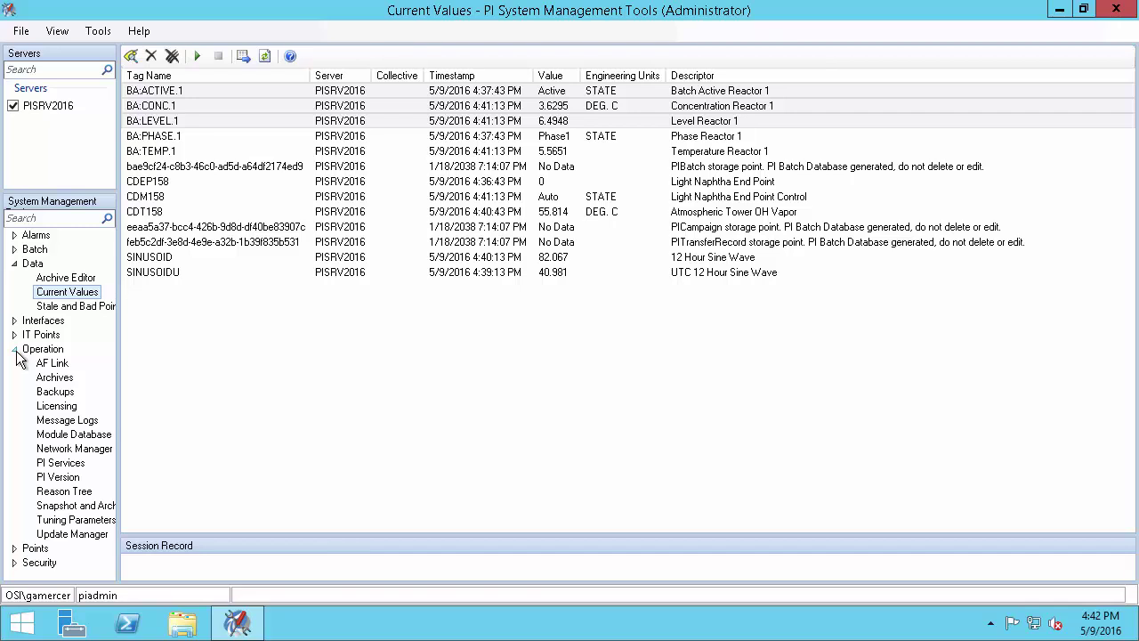
Show Snapshot and Archive Statistics and highlight the archived events count of 56
click(61, 505)
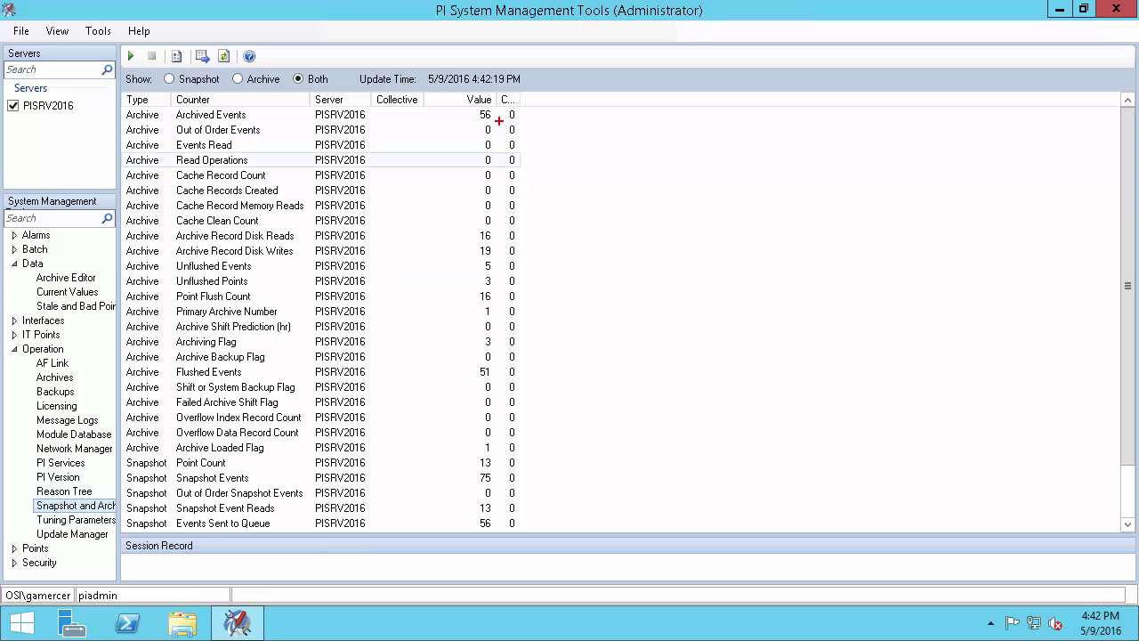
drag(495, 118, 556, 125)
key(Escape)
Refresh the statistics three times and highlight the rising change count
click(224, 56)
click(224, 56)
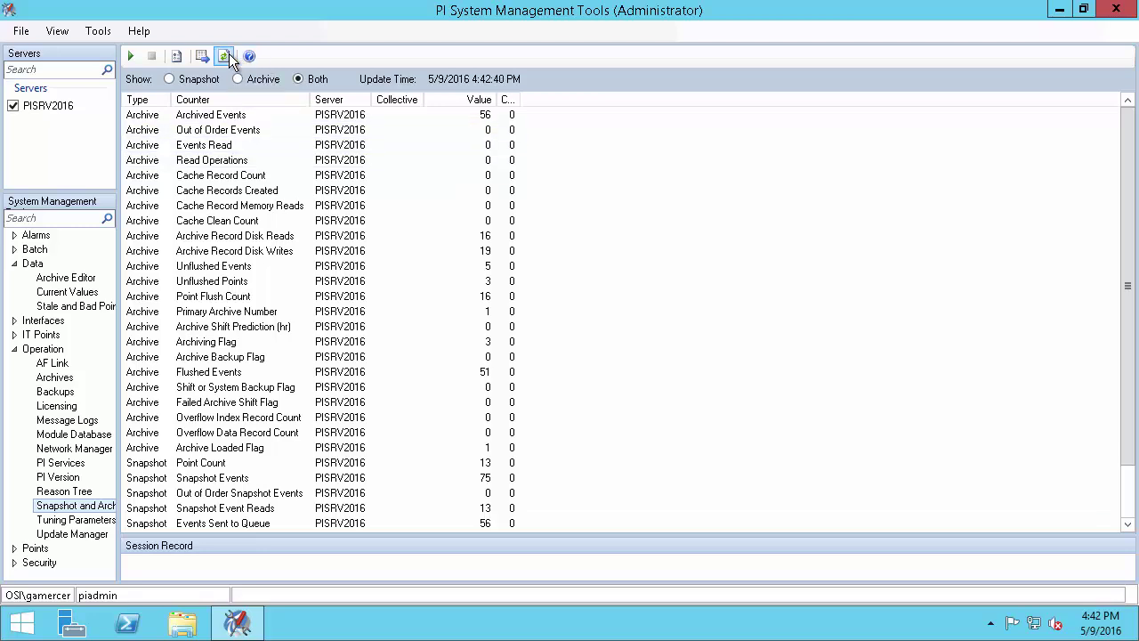
click(227, 57)
drag(517, 114, 557, 114)
key(Escape)
click(55, 408)
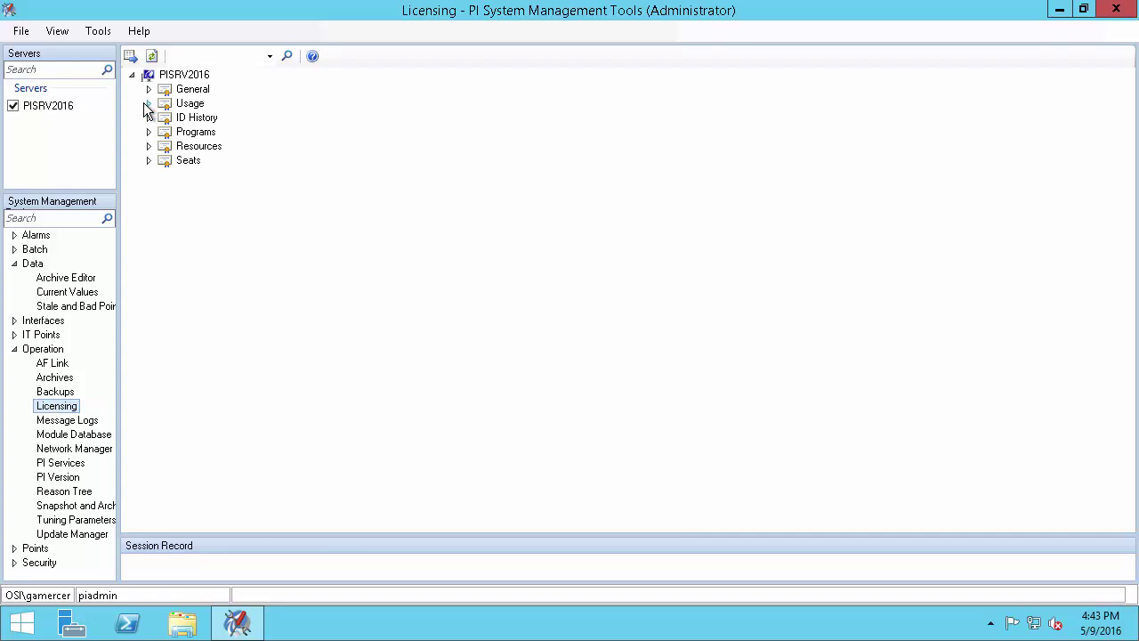
click(148, 104)
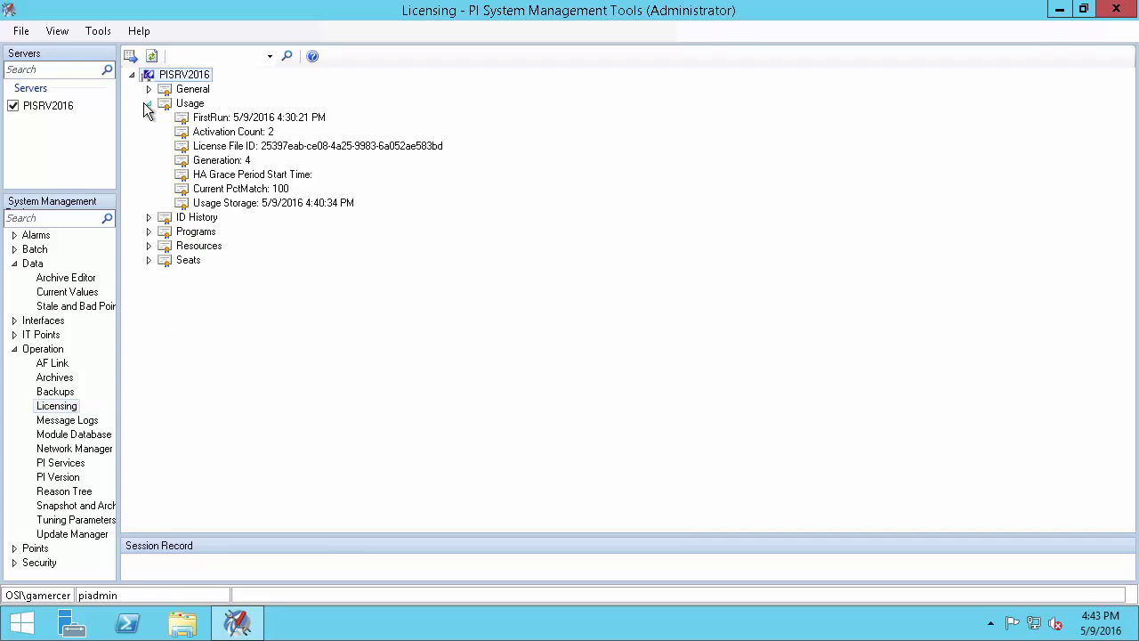
key(ctrl+2)
drag(294, 188, 383, 188)
click(150, 89)
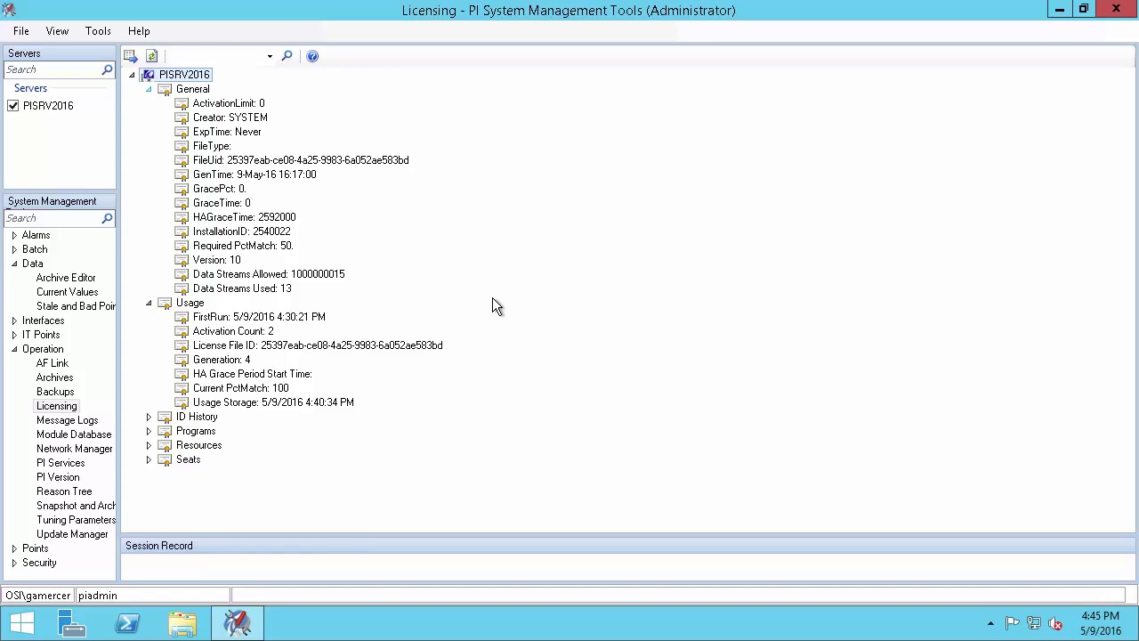
click(44, 384)
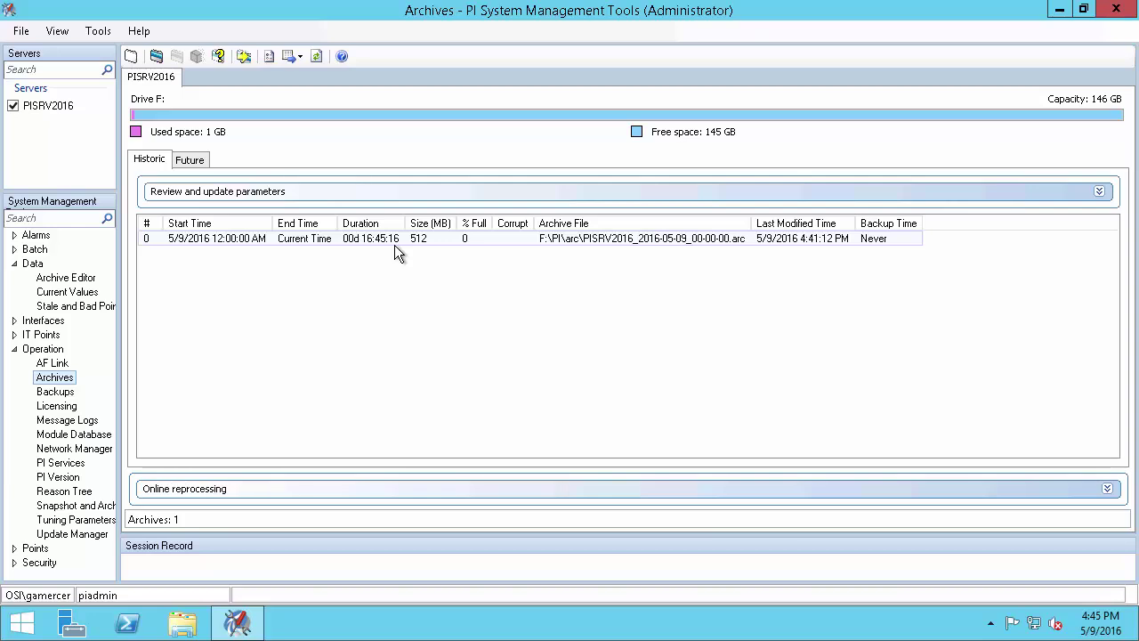
Create a new historic archive named PISRV2016.001
right_click(373, 268)
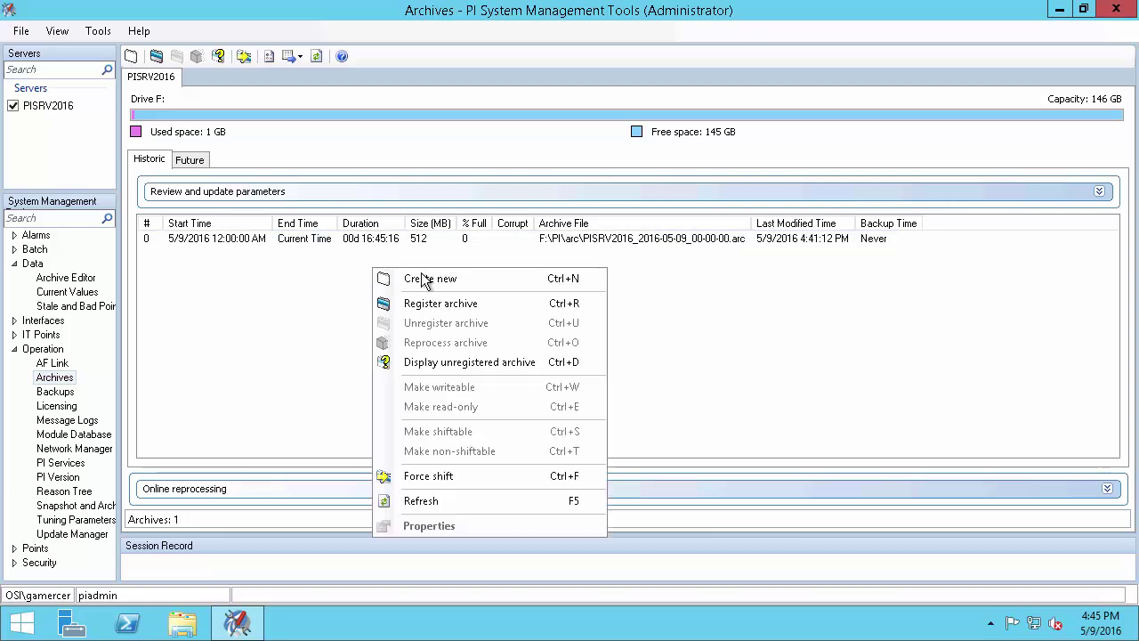
click(491, 280)
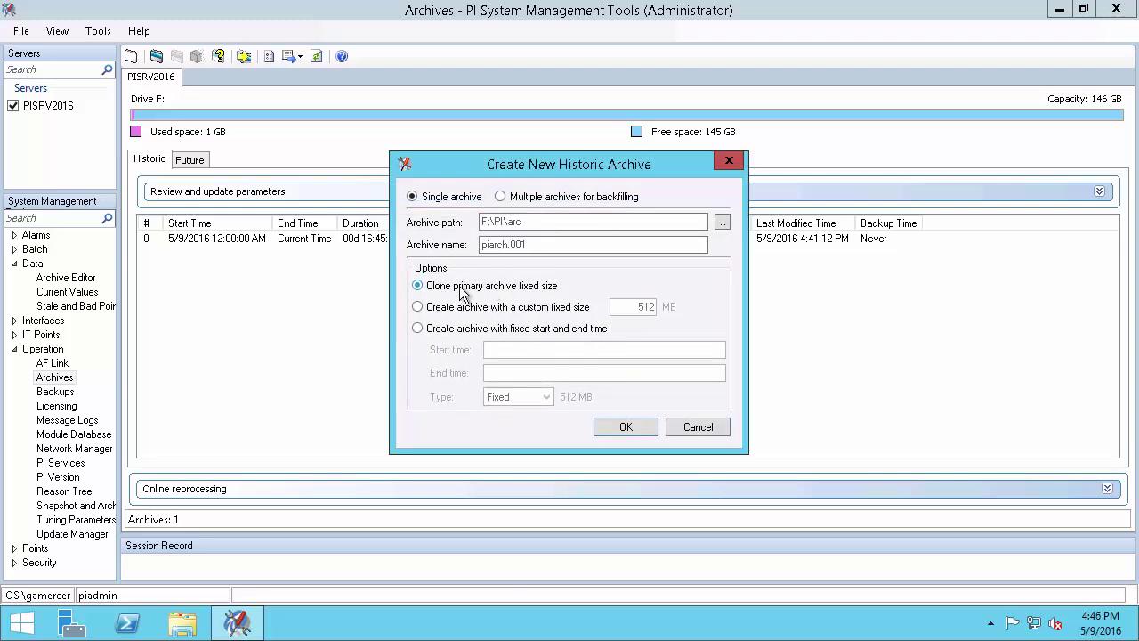
click(549, 246)
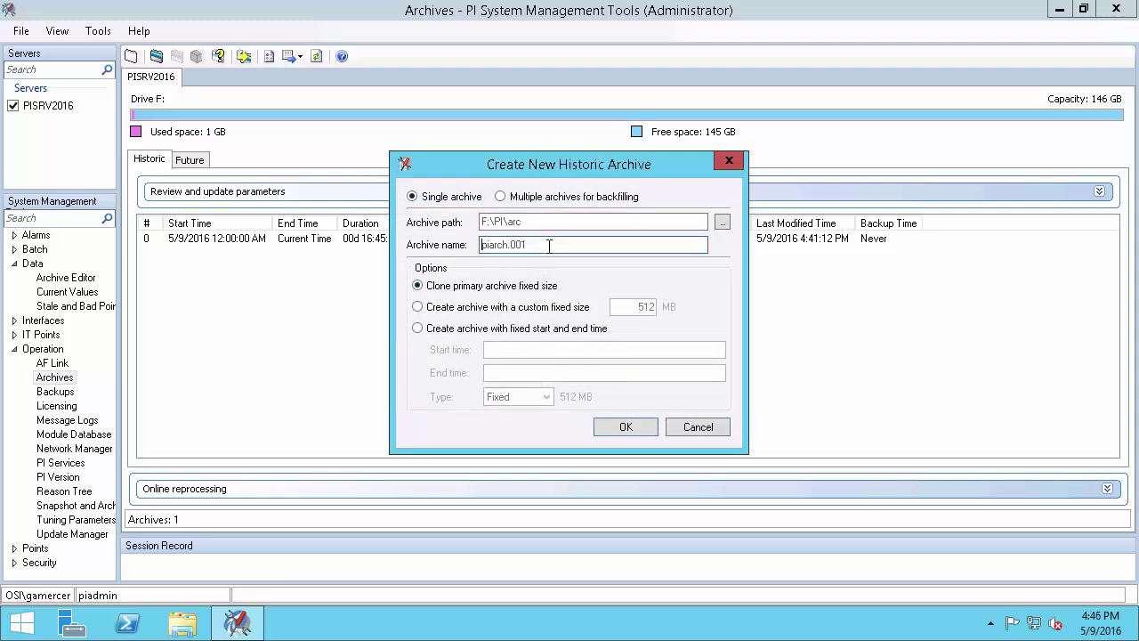
key(shift+End)
text(PISRV2016.001)
click(625, 427)
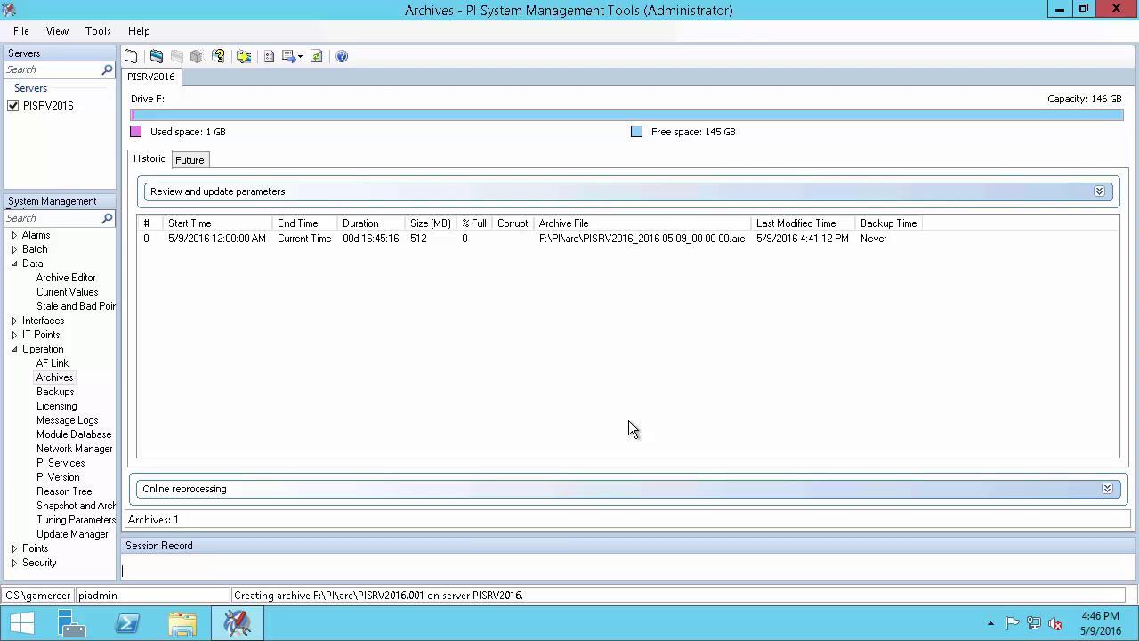
Create a second historic archive named PISRV2016.002, then bring up the Start screen
right_click(628, 420)
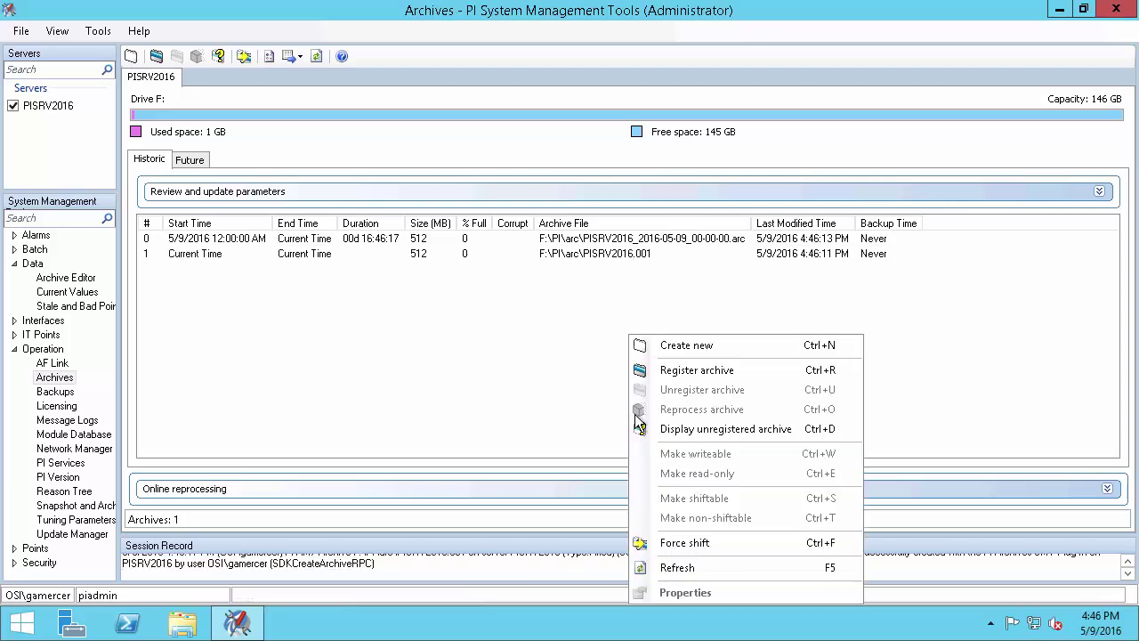
click(691, 346)
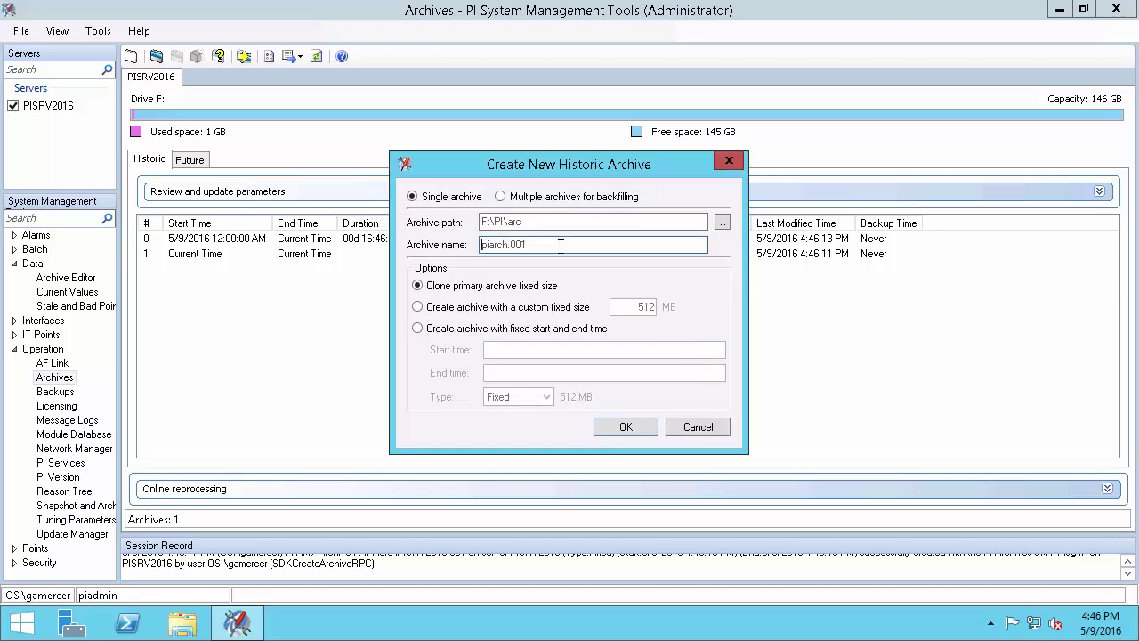
key(ctrl+a)
text(PISRV2016.002)
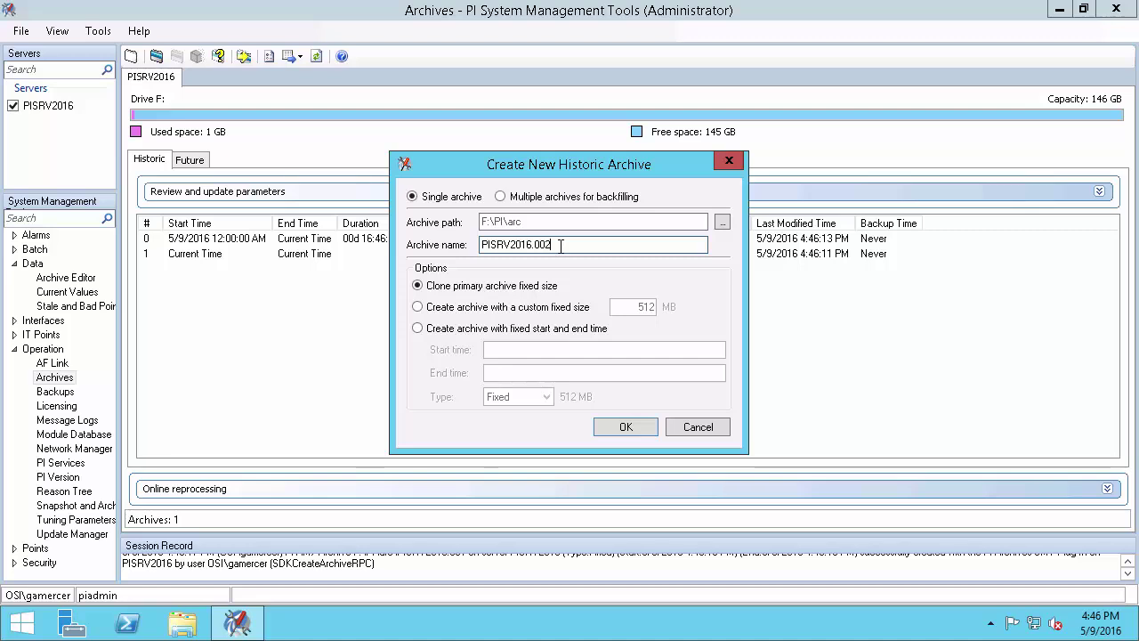
click(626, 426)
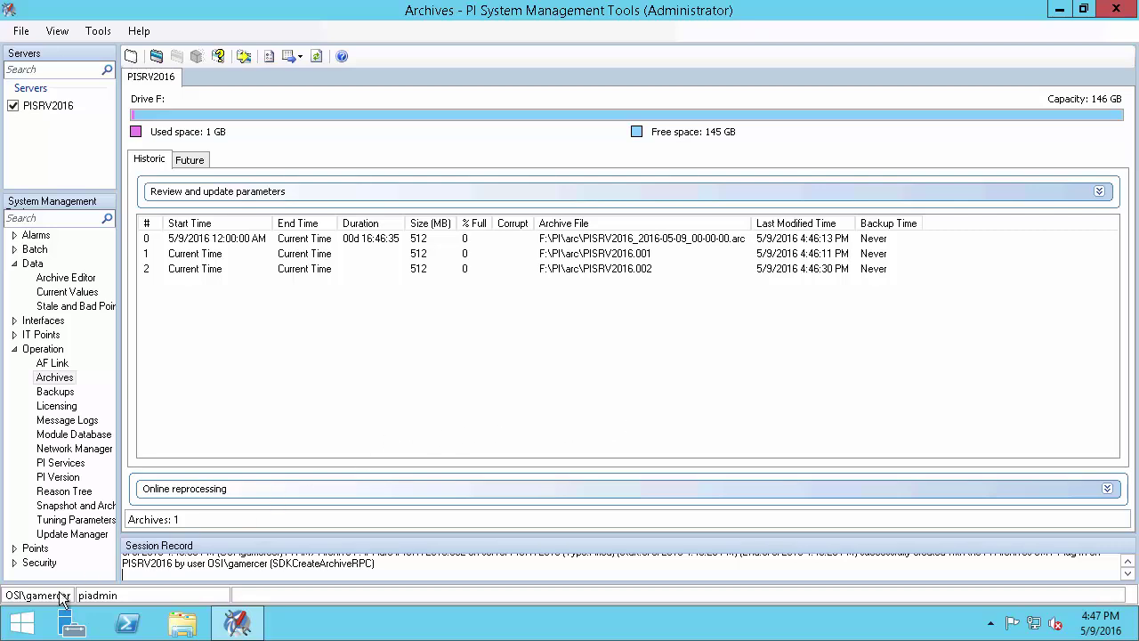
click(25, 622)
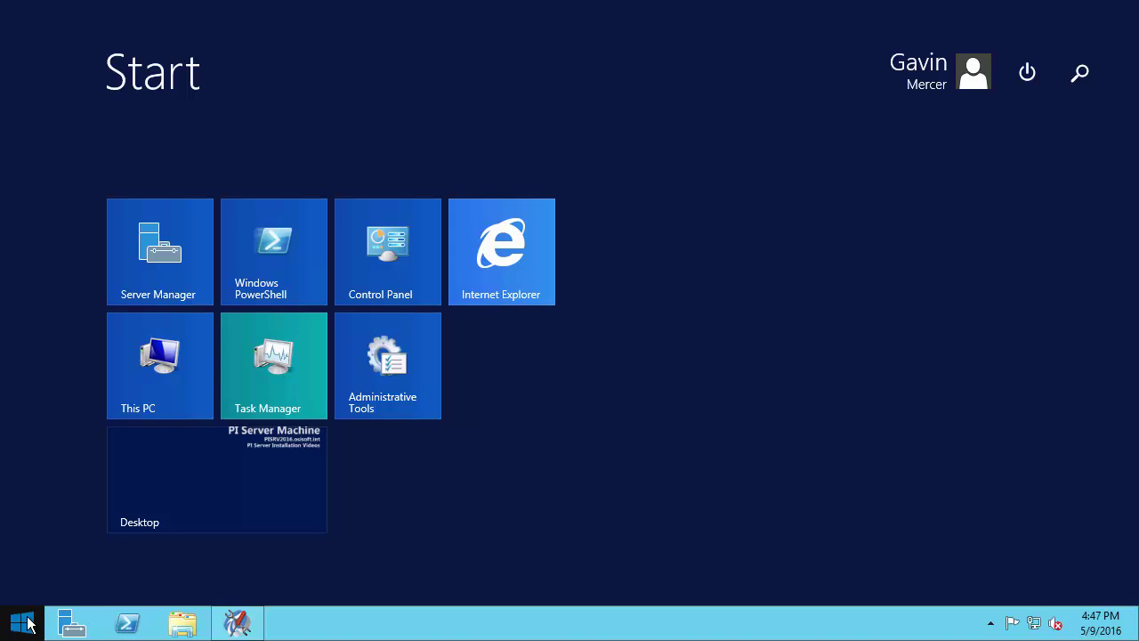
In Command Prompt, run pidiag.exe -tz from the PI adm folder to show Pacific time zone details
text(cmd)
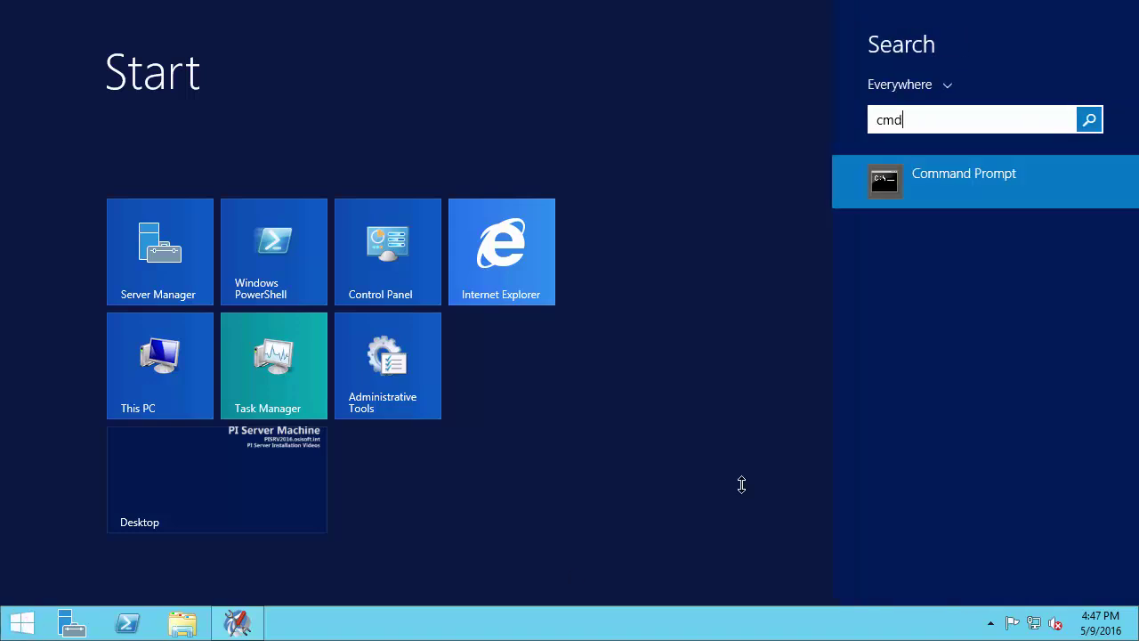
click(887, 189)
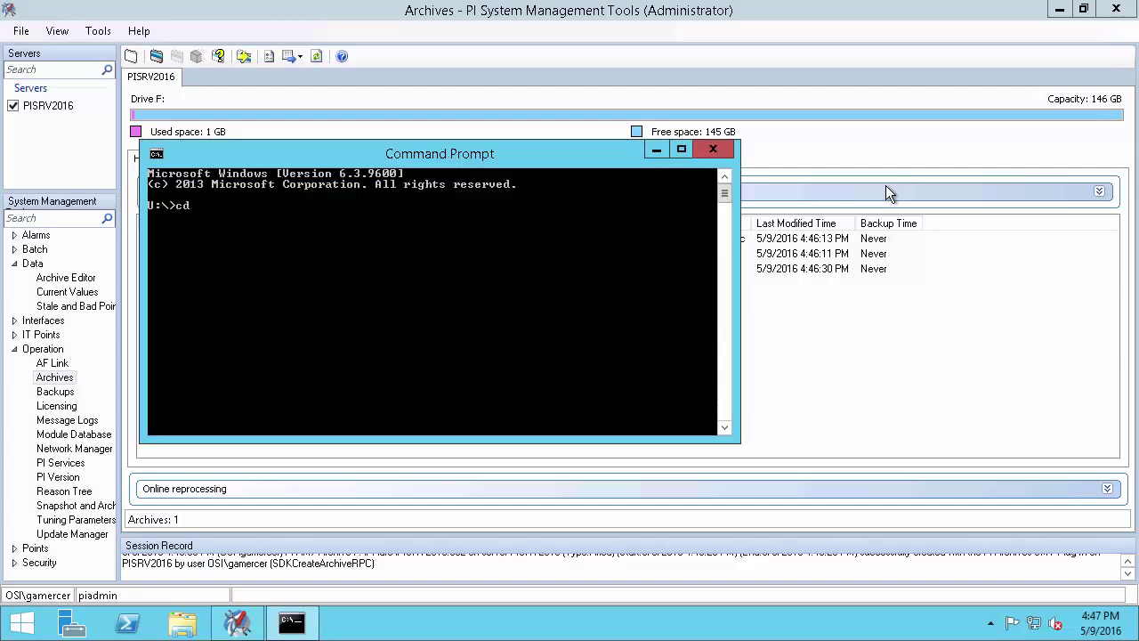
text(cd /d %piserver%)
key(Return)
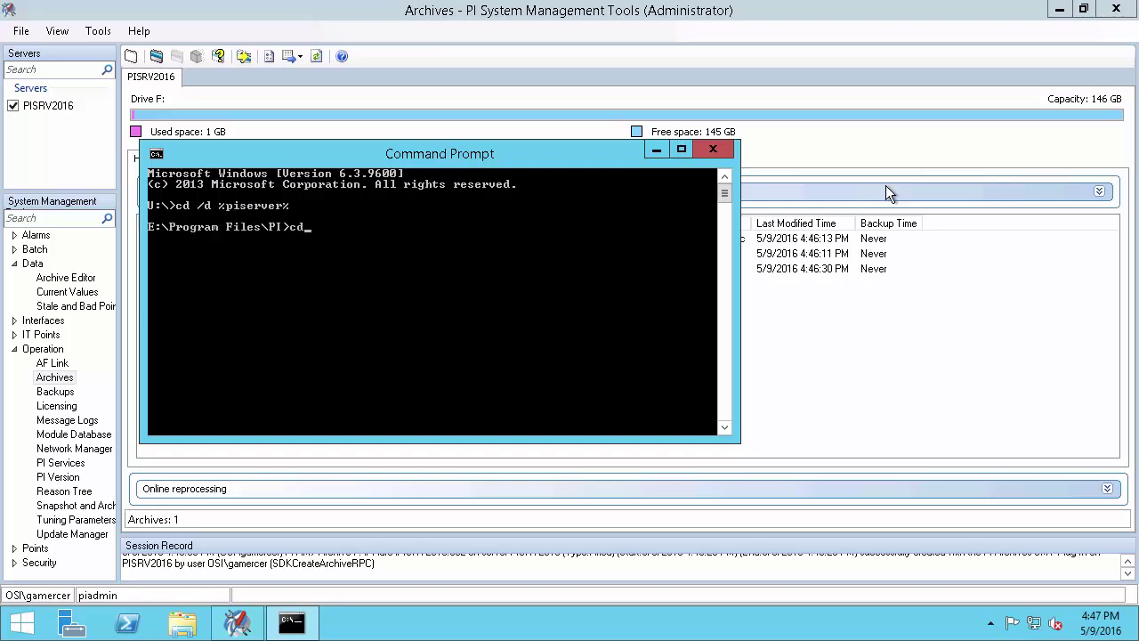
text(cd adm)
key(Return)
text(pidiag)
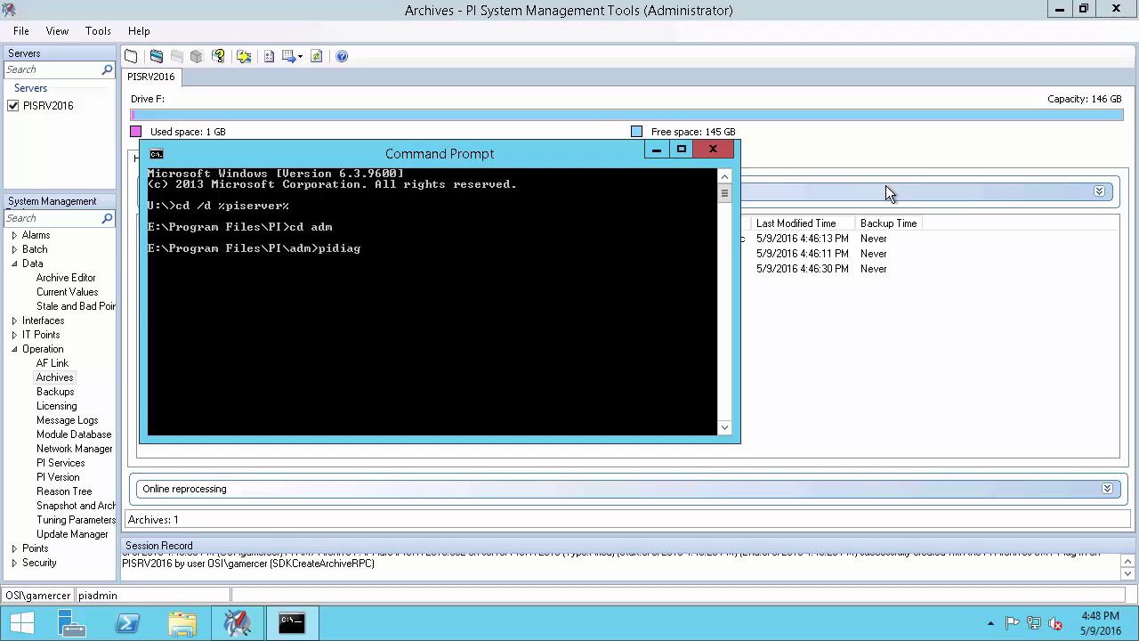
text(.exe -tz)
key(Return)
drag(567, 401, 583, 389)
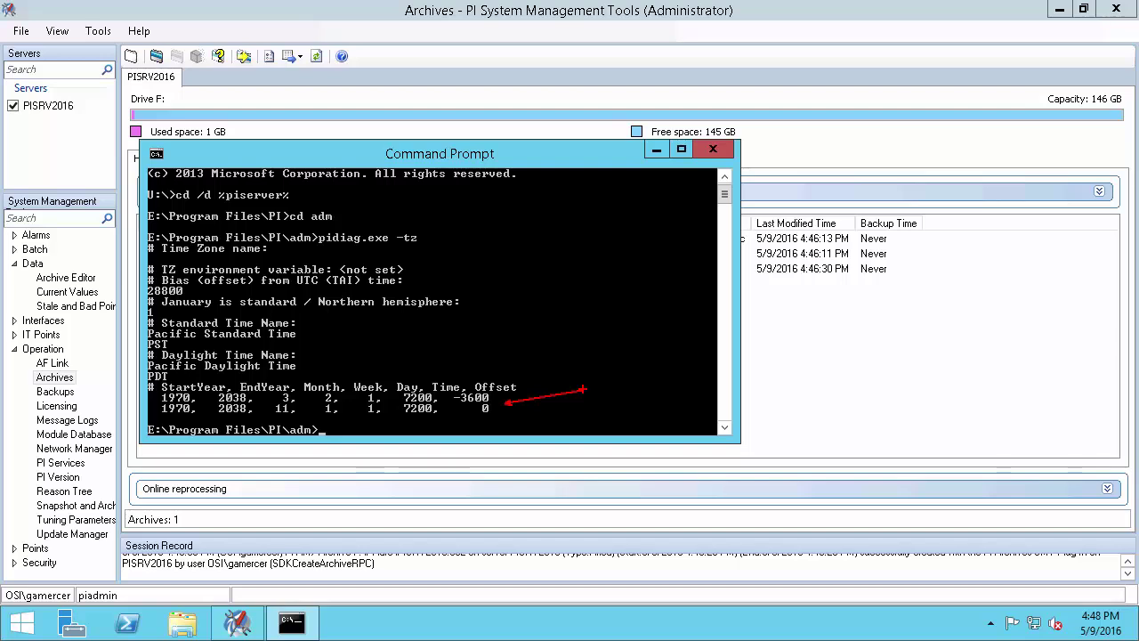
key(Escape)
click(12, 627)
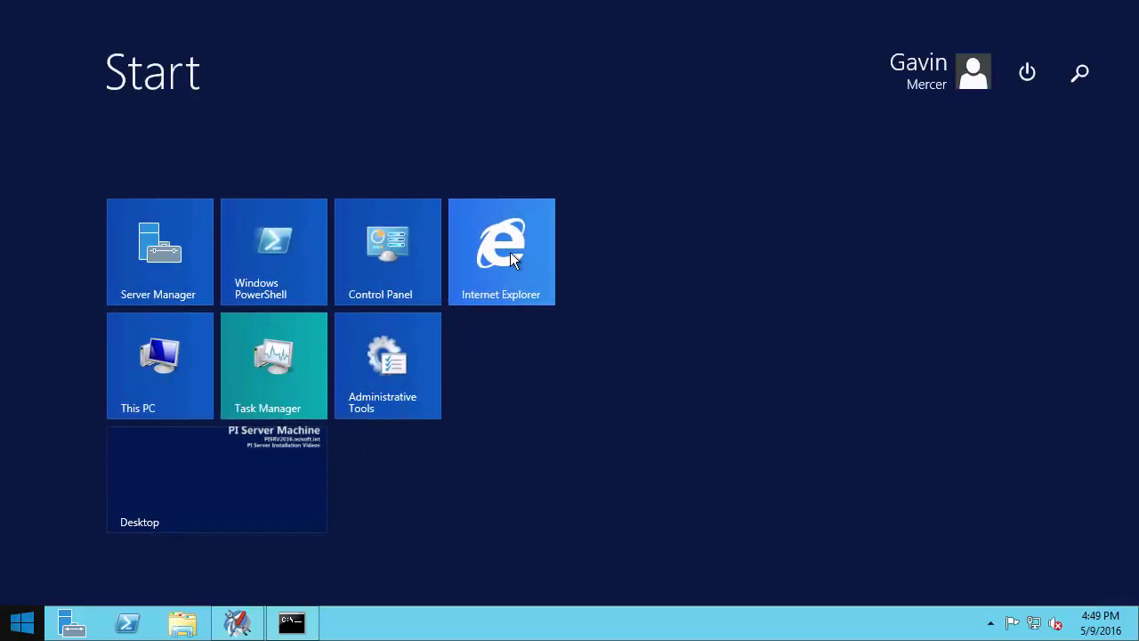
Open techsupport.osisoft.com in Internet Explorer and go to the Downloads section
click(510, 252)
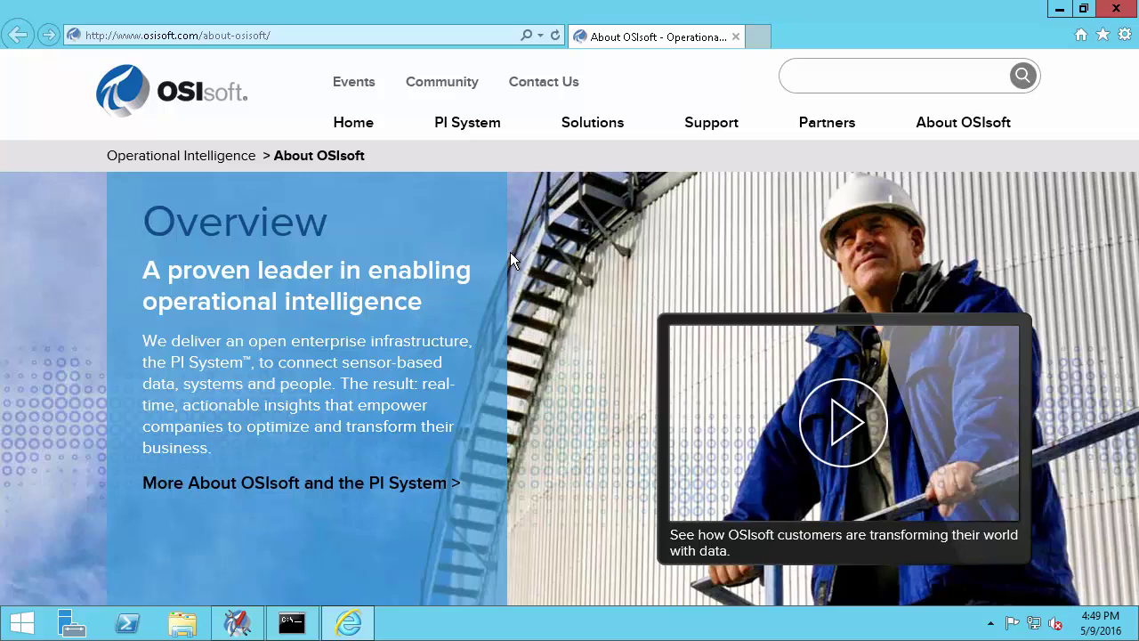
click(313, 36)
text(techsup)
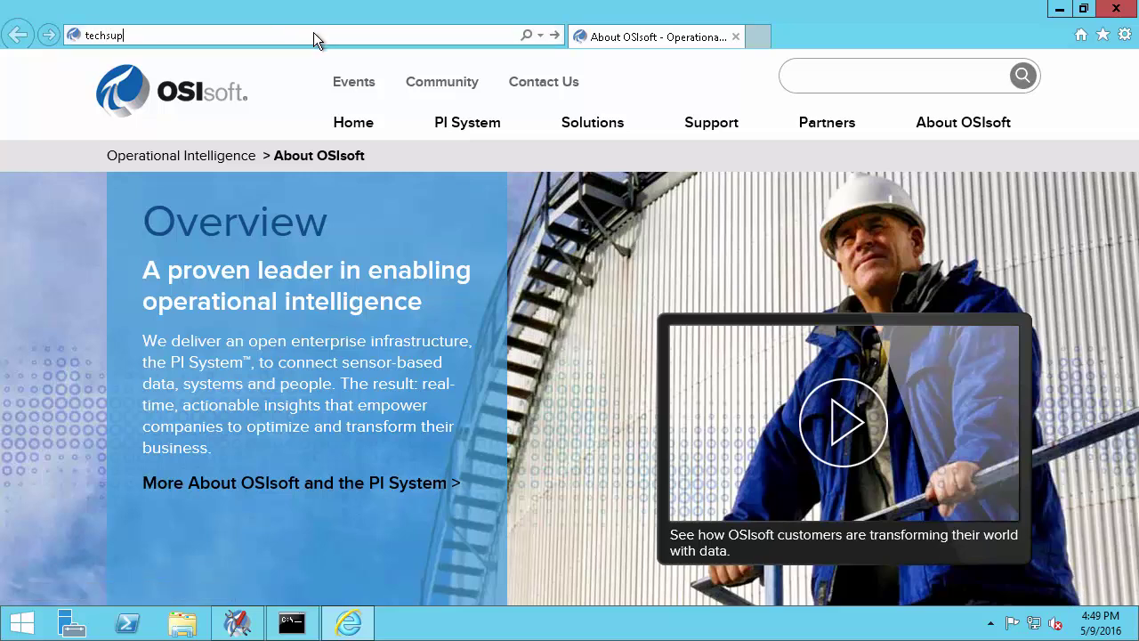
text(port.osisoft.com)
key(Return)
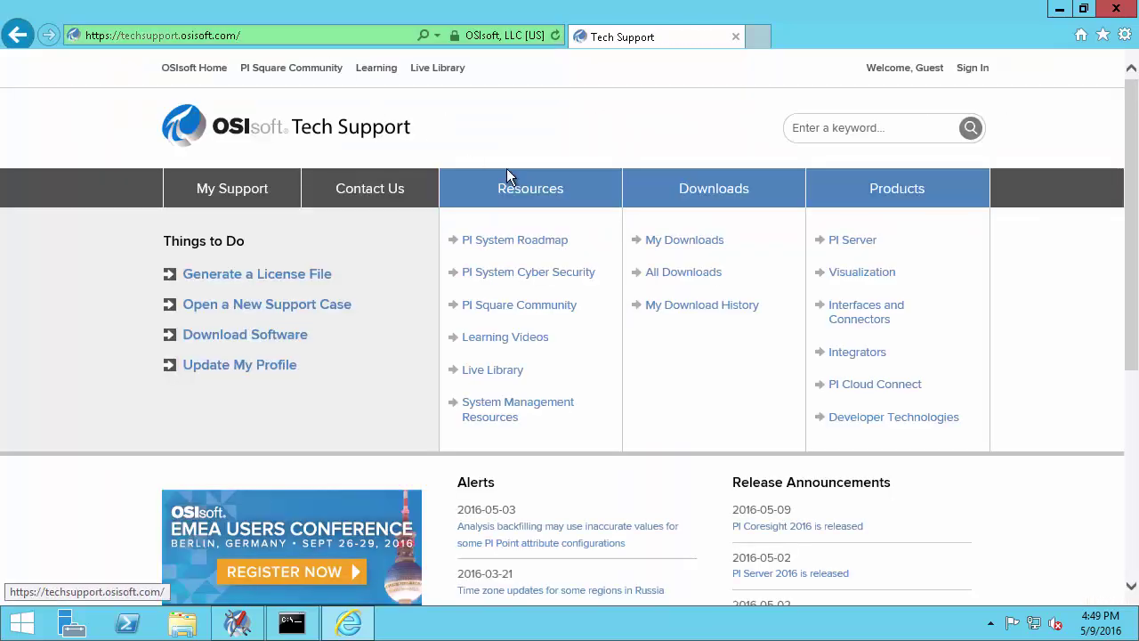
click(703, 194)
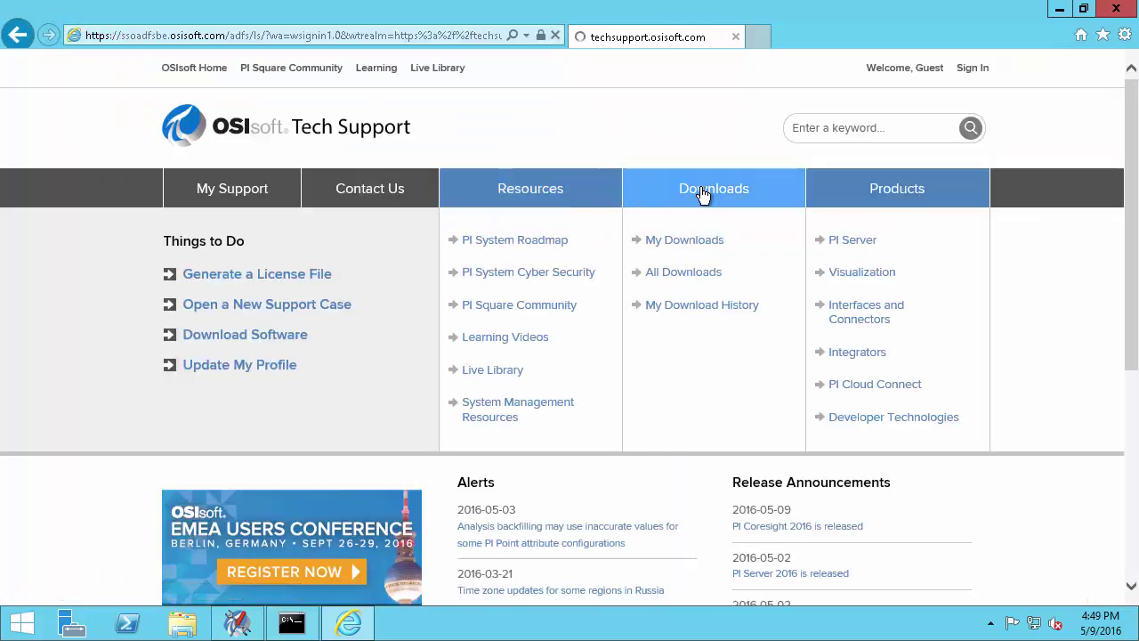
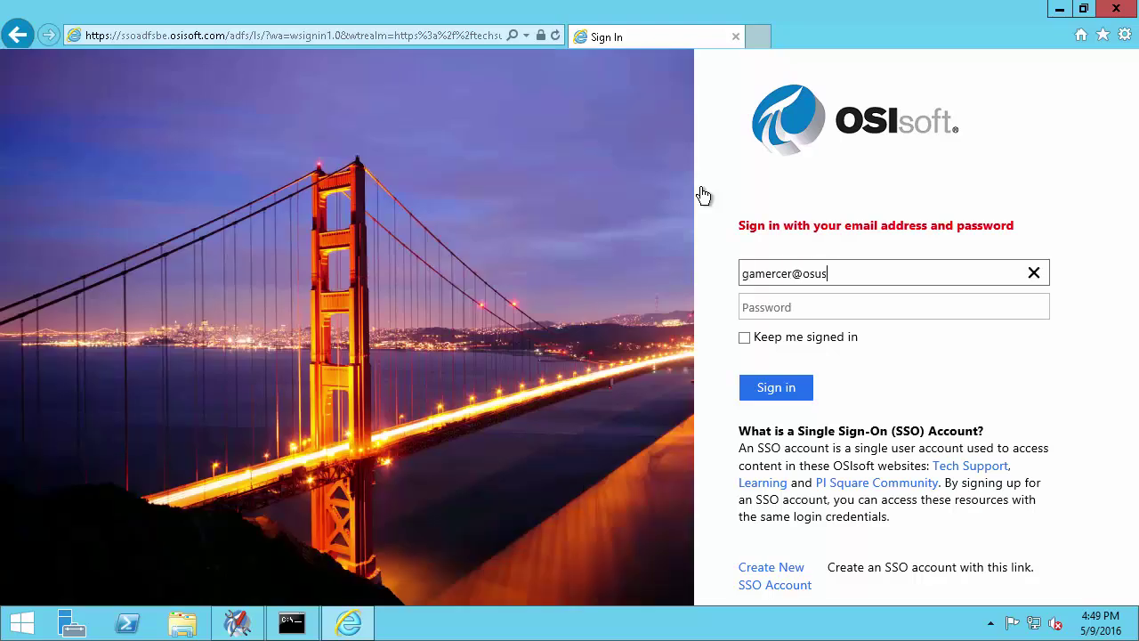
Sign in with the support account's e-mail address and password
key(Tab)
text(•)
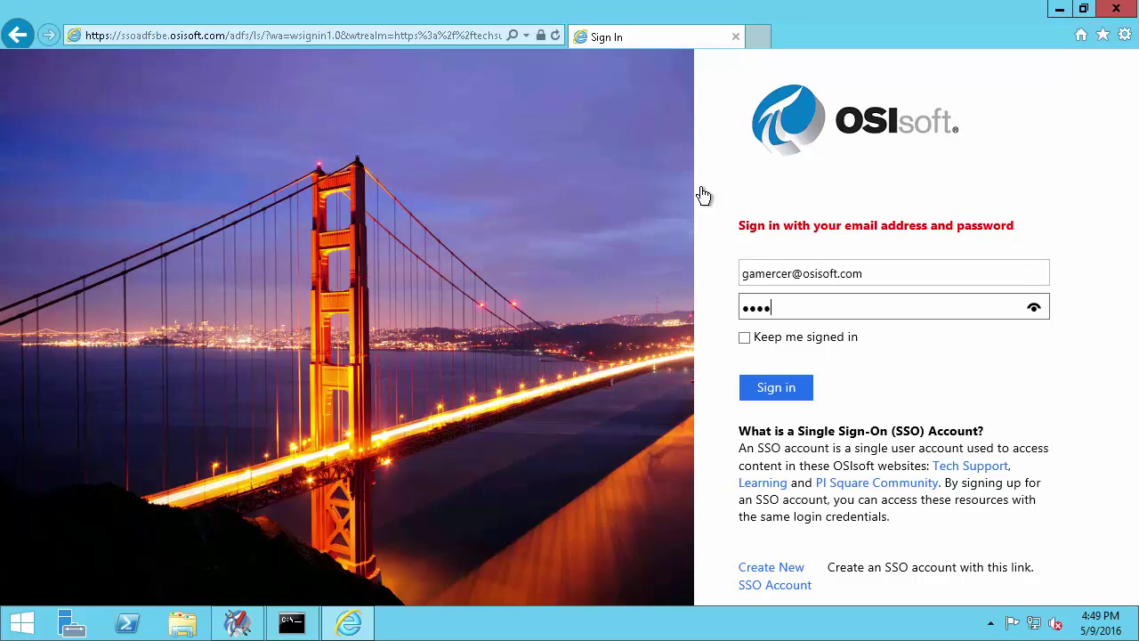
key(Return)
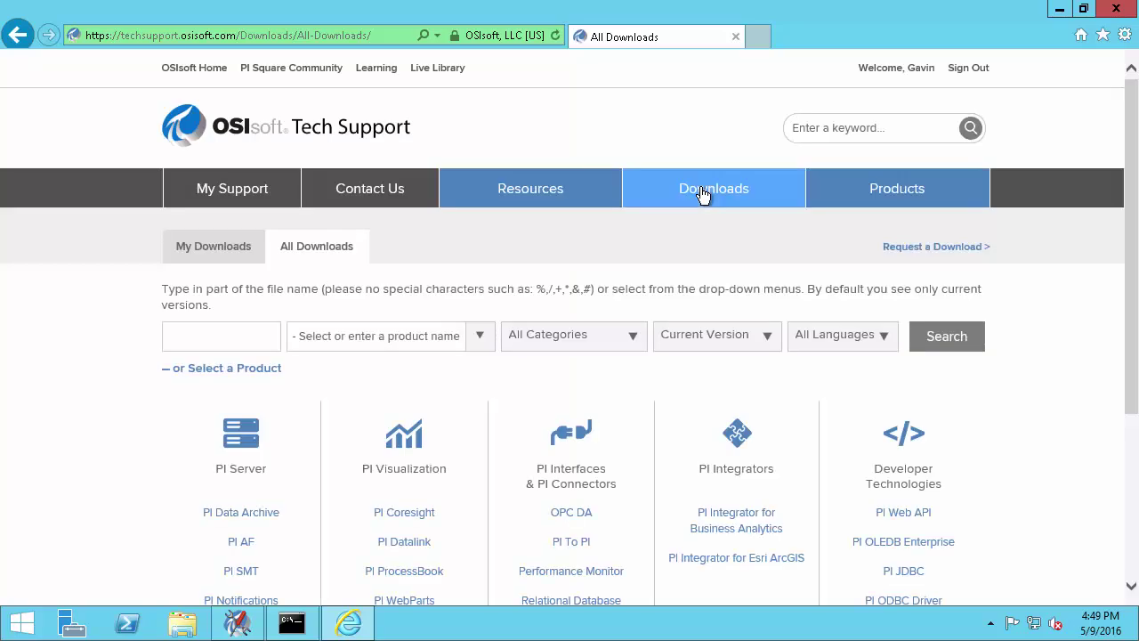
Filter the downloads list to the Extras category
click(640, 337)
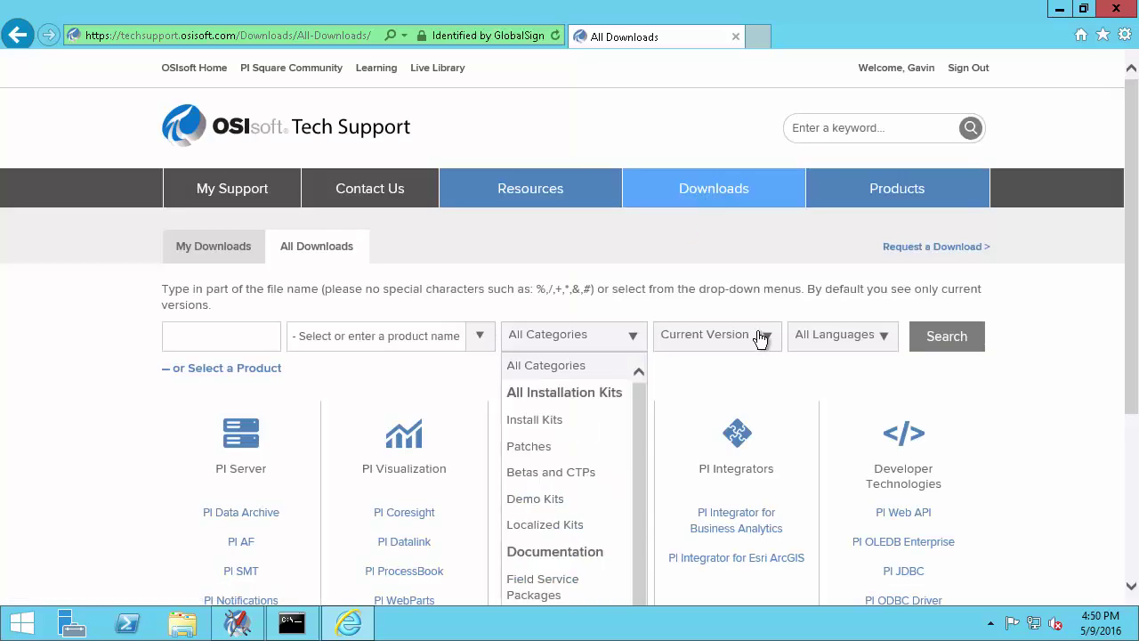
drag(1119, 315, 1119, 457)
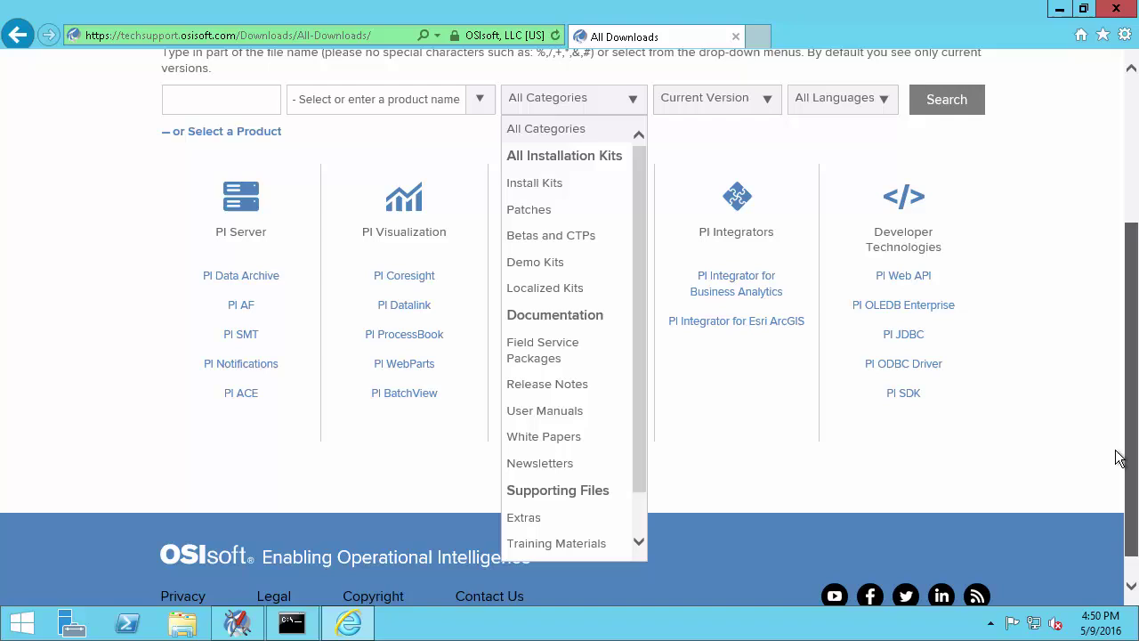
click(571, 524)
click(950, 106)
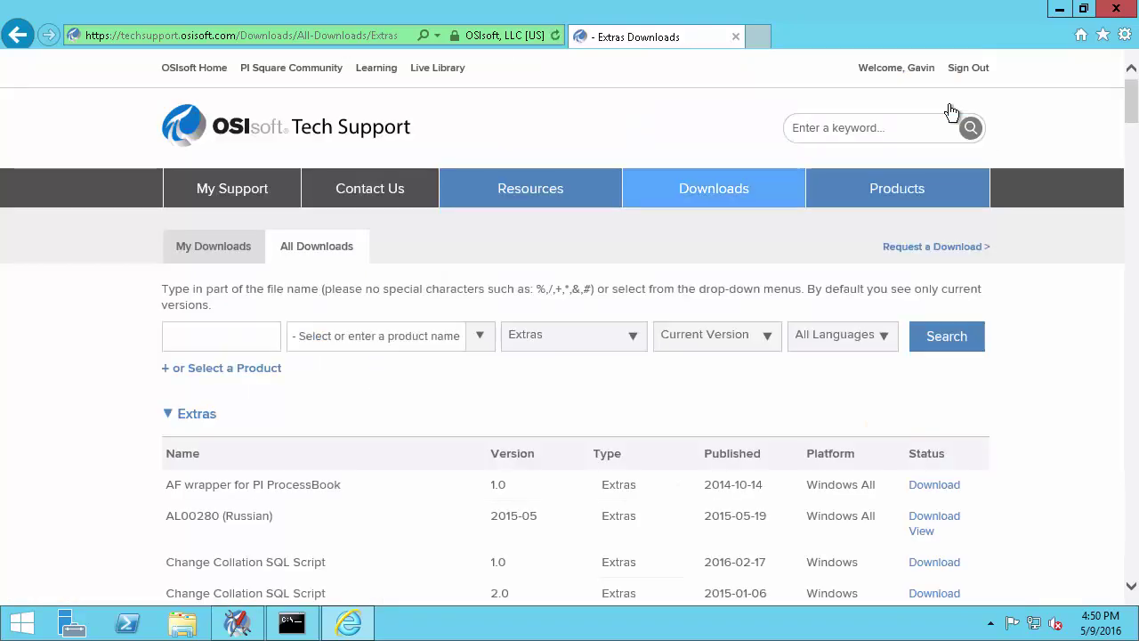
Find the localhost entries and open the U.S.A. and Canada DST 2007 Localhost.tz download
key(ctrl+f)
text(loc)
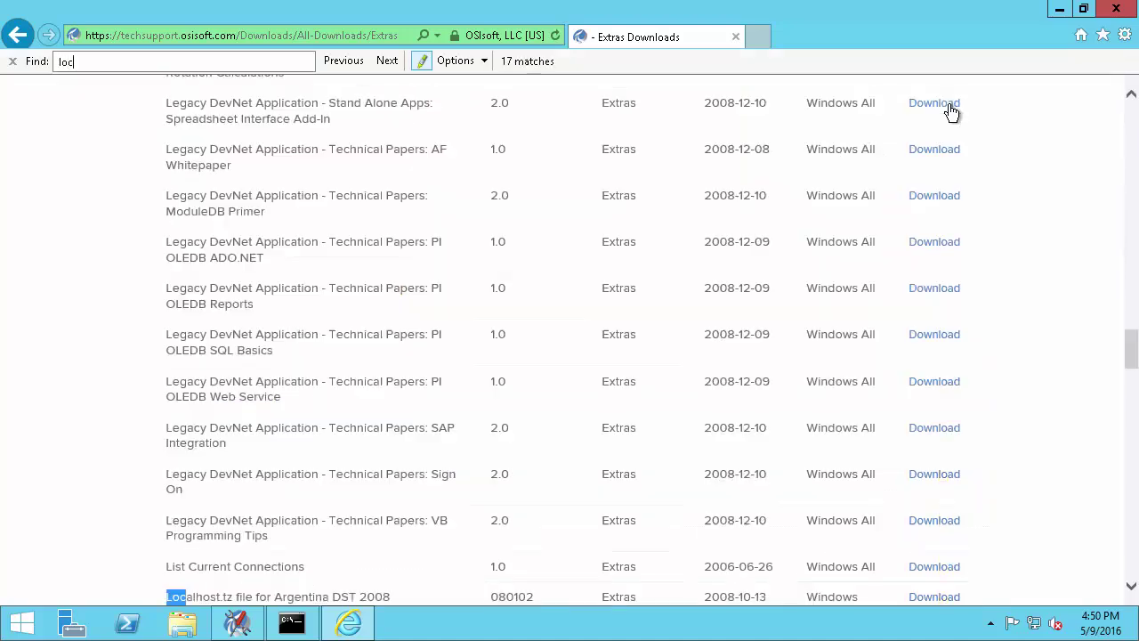
text(alhost)
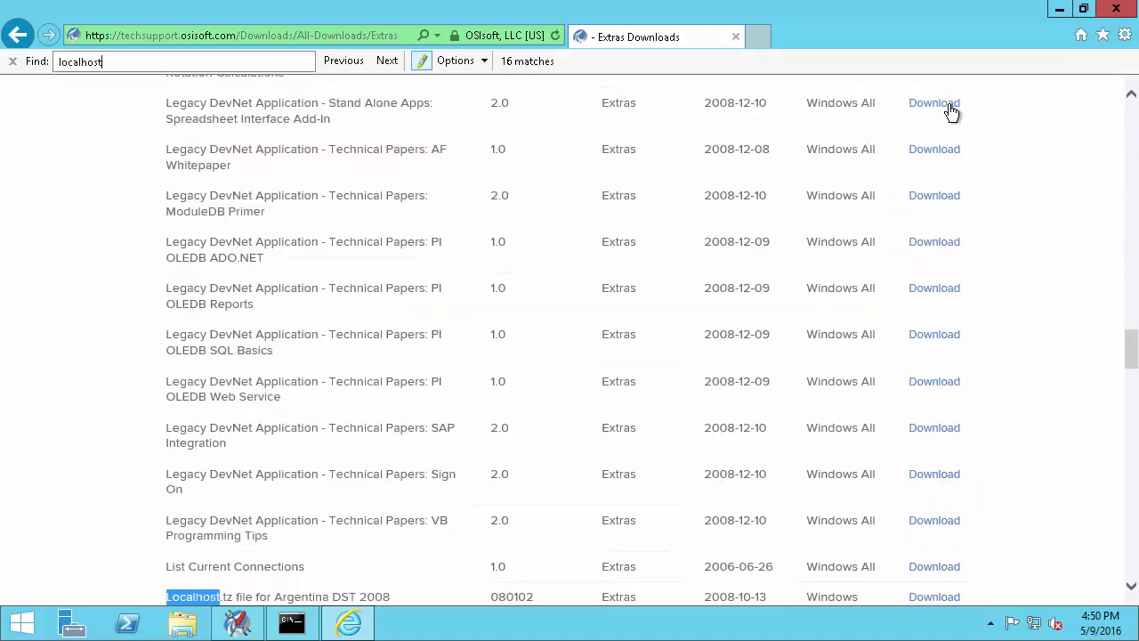
scroll(893, 179, down, 4)
scroll(876, 214, down, 2)
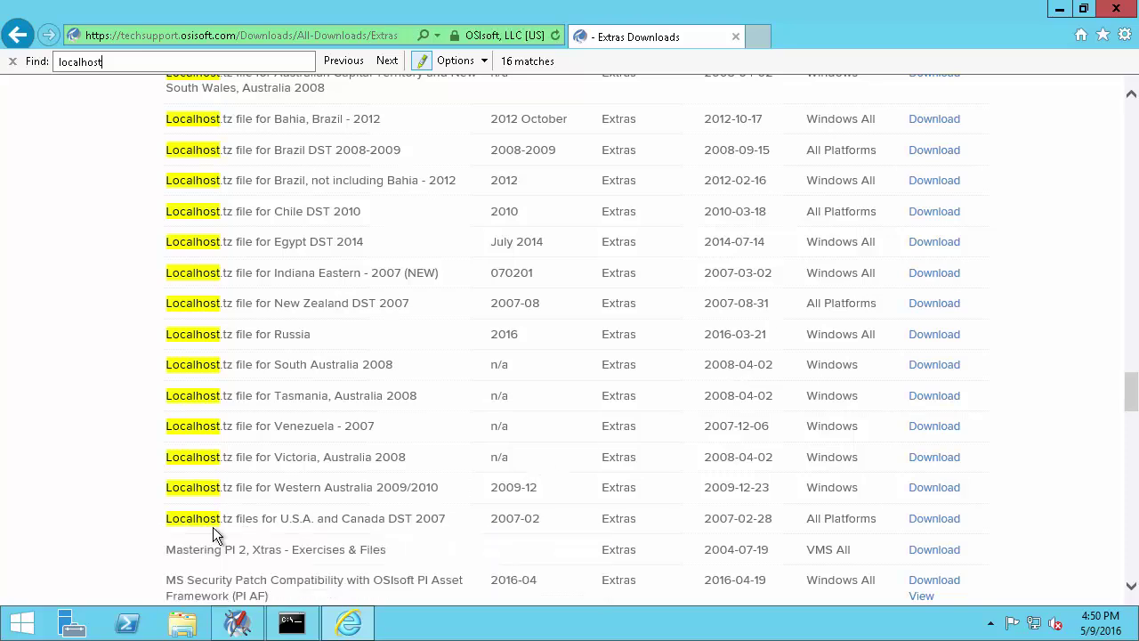
click(936, 522)
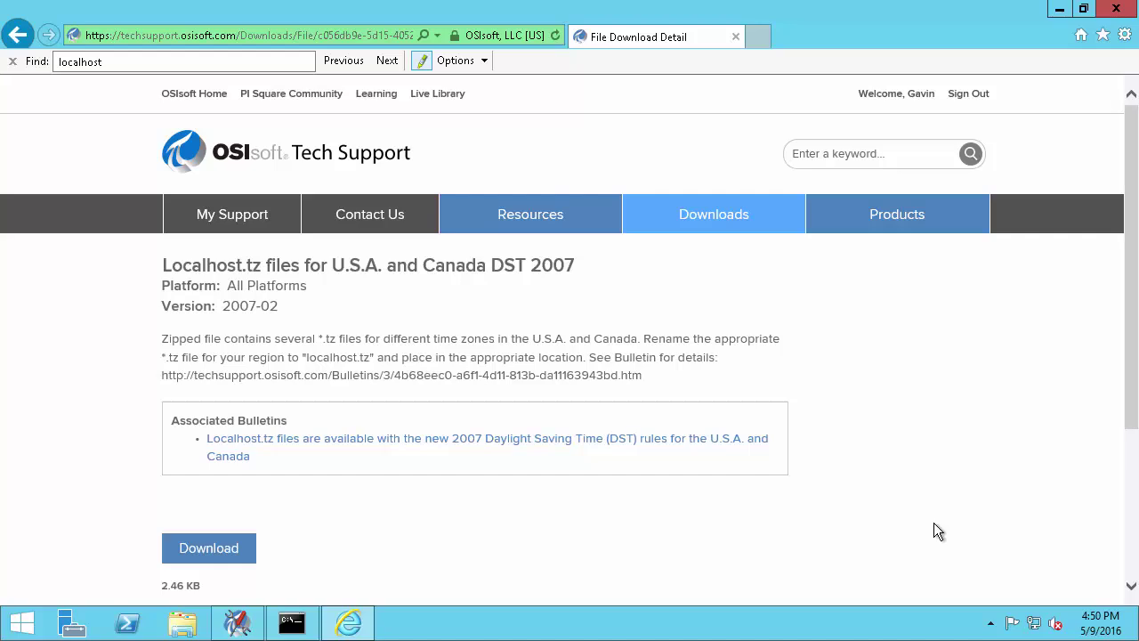
Save 2007_DST_Localhost.tz.zip into C:\PI Install and open that folder
click(221, 553)
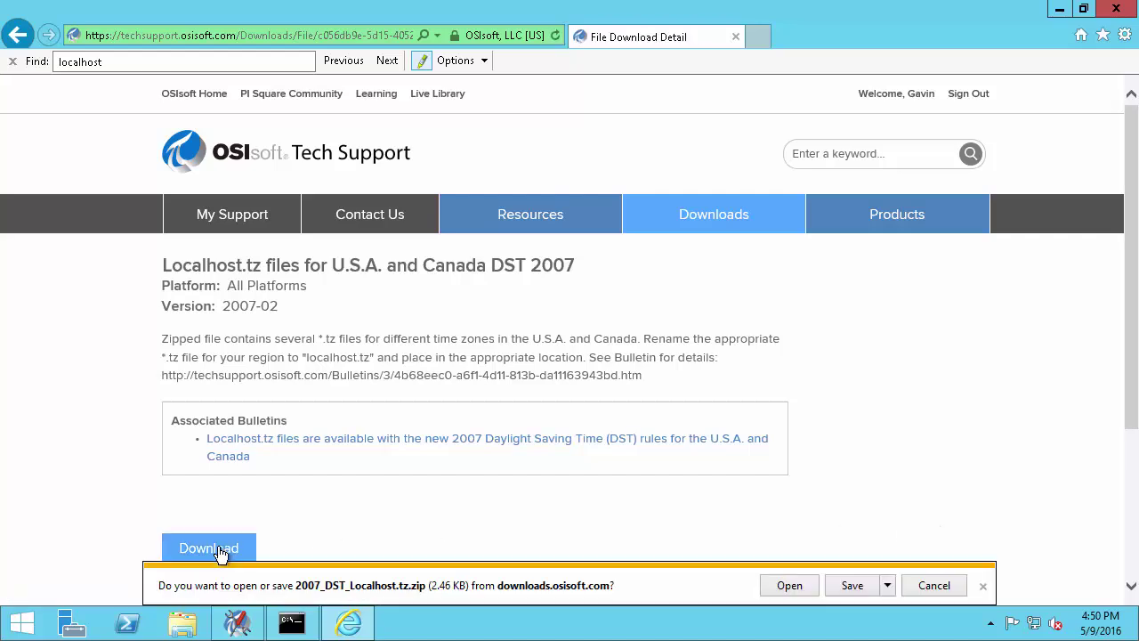
click(888, 585)
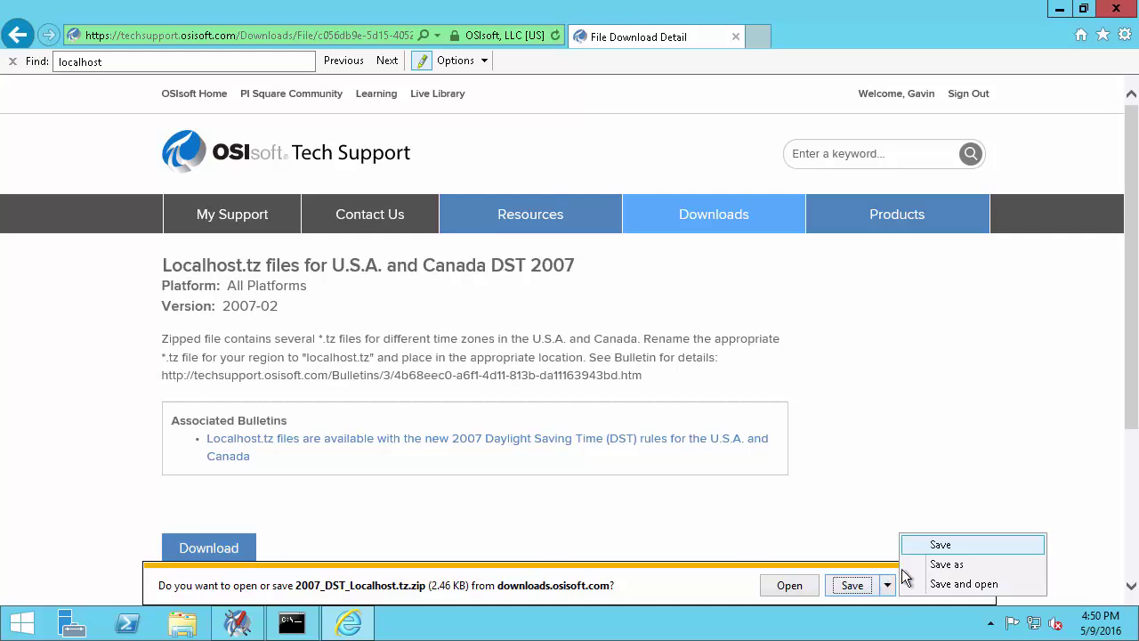
click(935, 562)
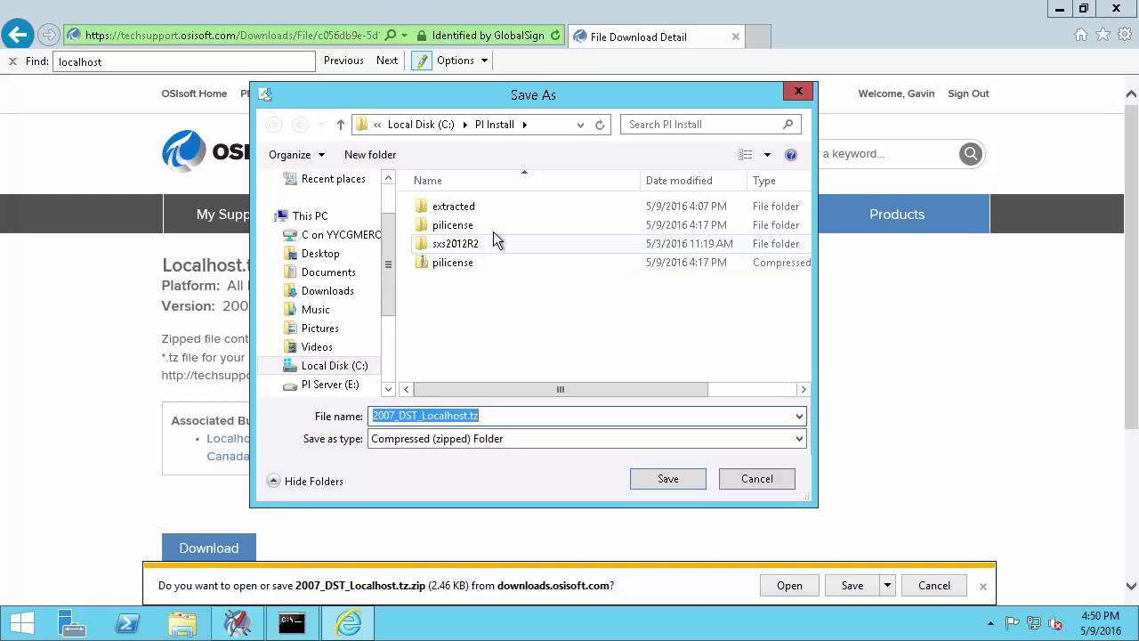
click(494, 127)
click(668, 478)
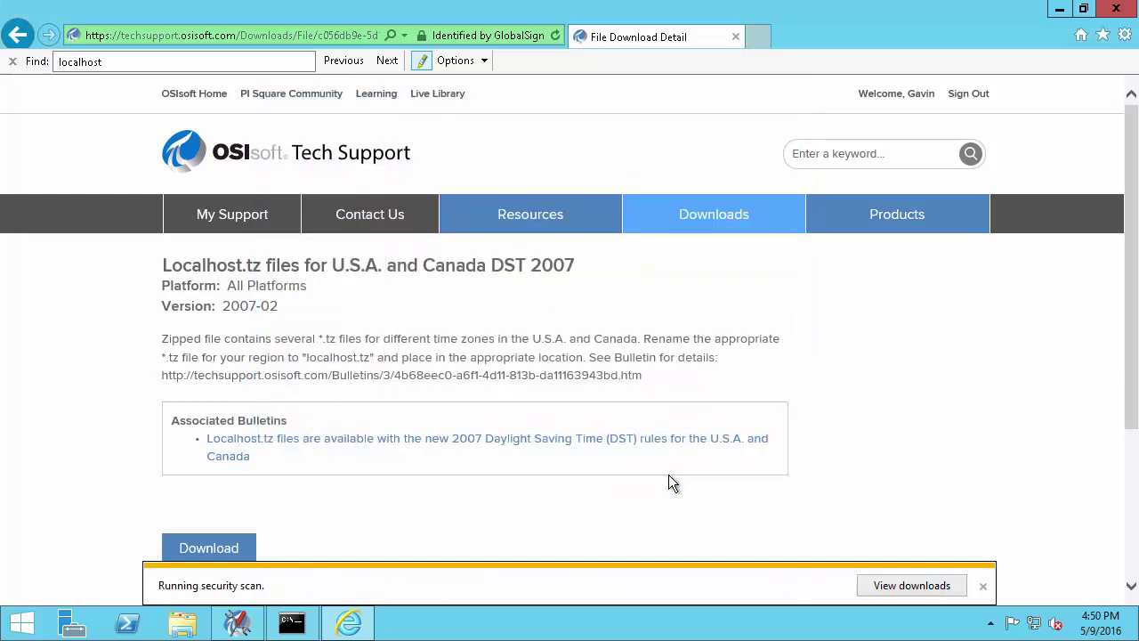
click(800, 587)
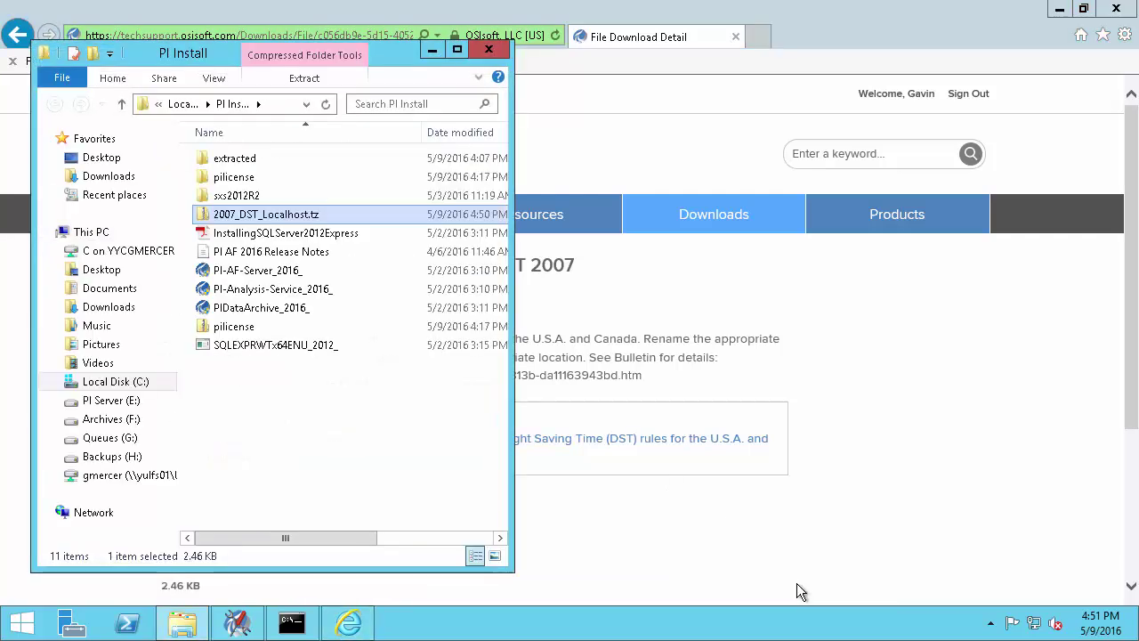
Close the browser and open the %piserver% dat folder in a second Explorer window beside PI Install
click(1116, 8)
drag(373, 54, 921, 49)
right_click(182, 622)
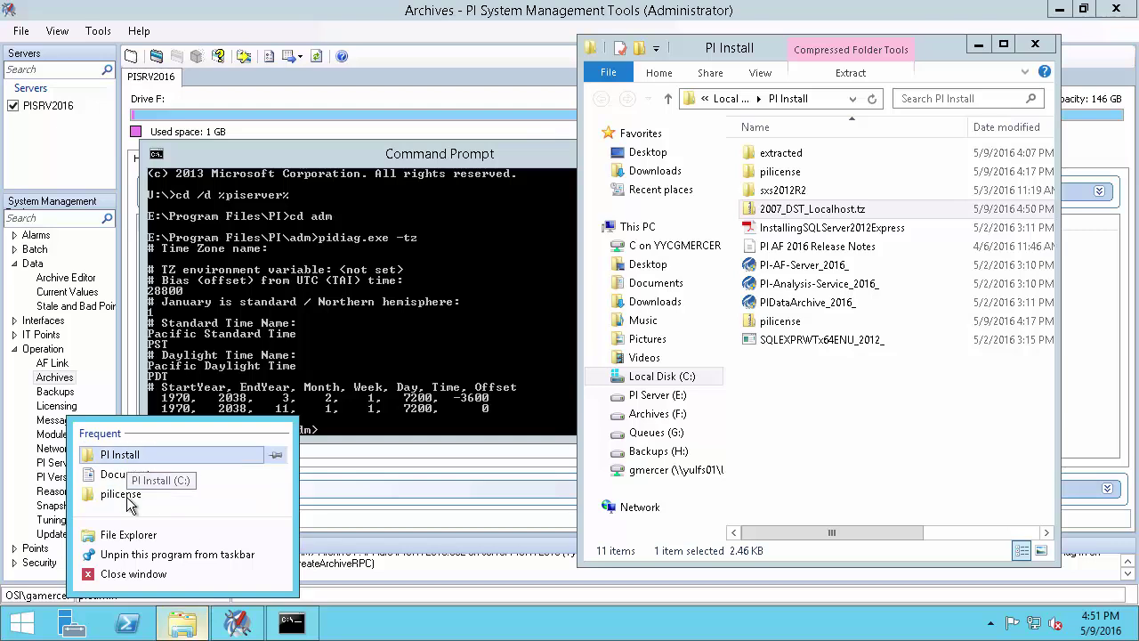
click(127, 534)
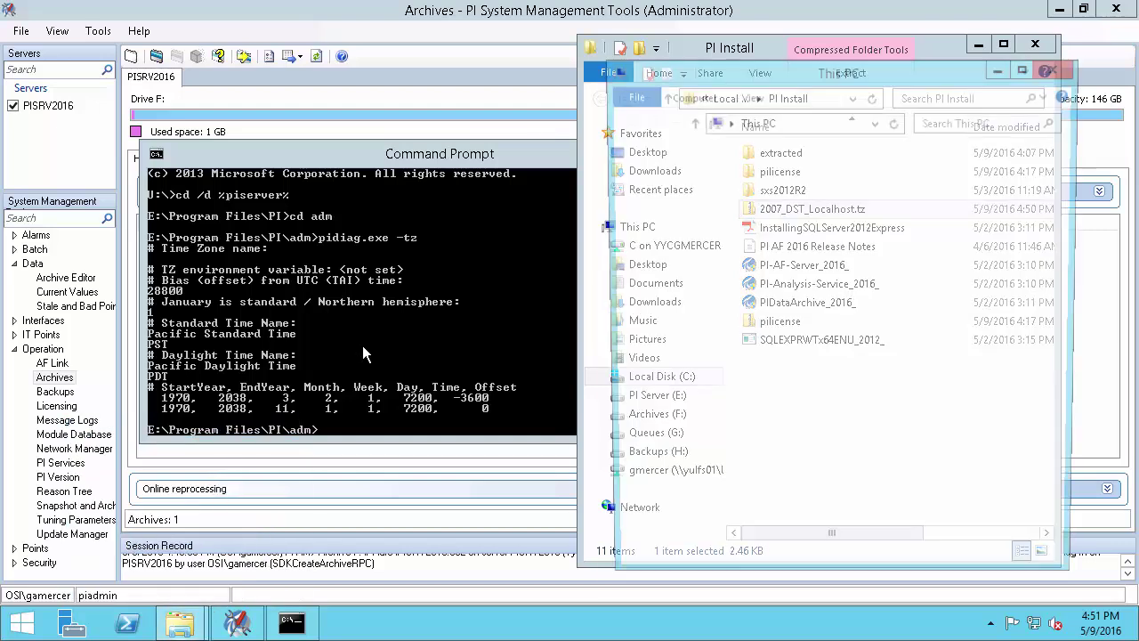
drag(841, 72, 295, 49)
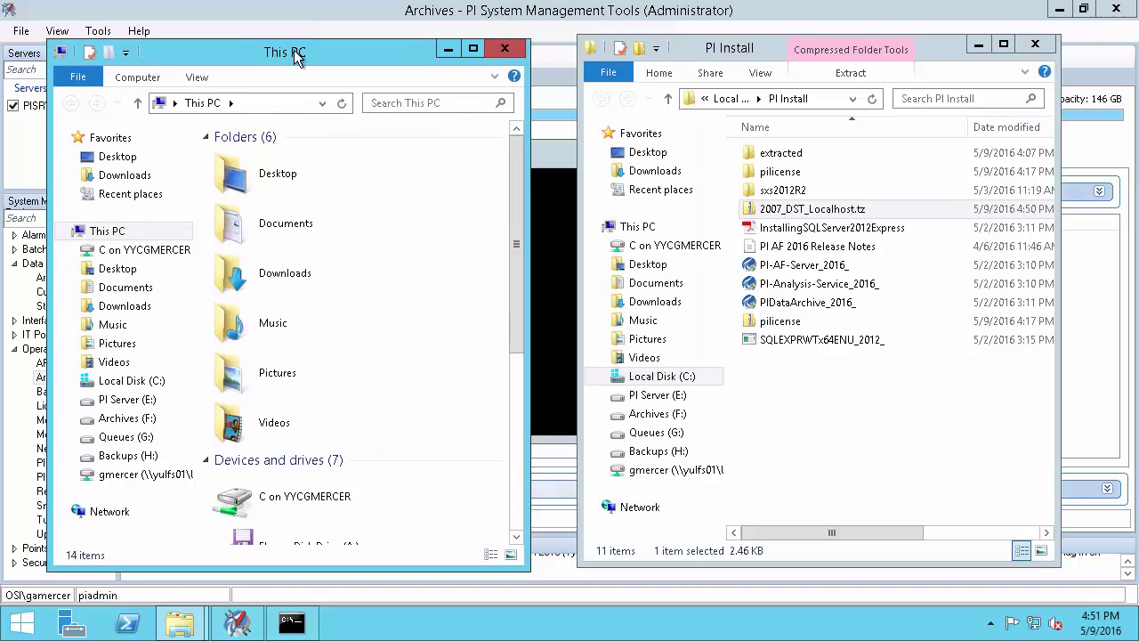
click(267, 99)
text(%piserver%)
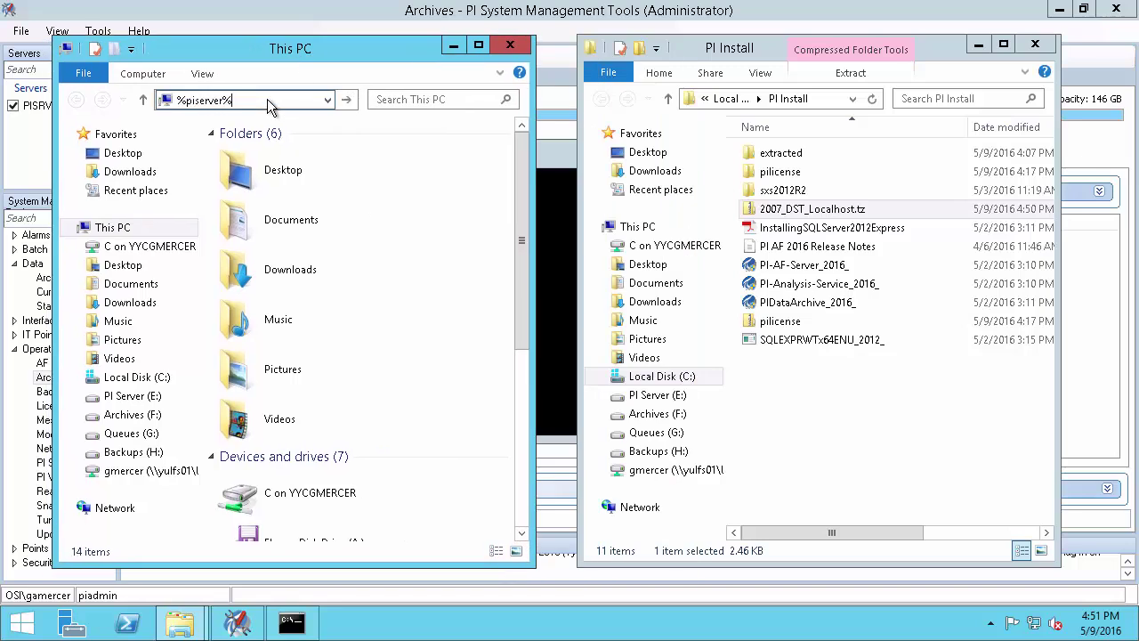
key(Return)
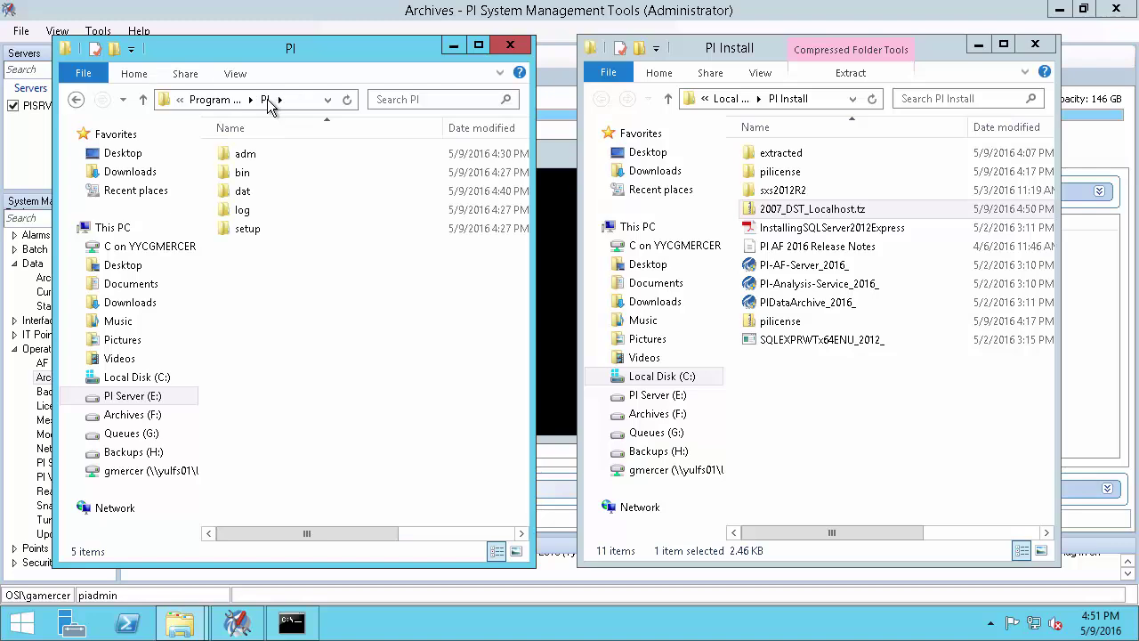
double_click(248, 190)
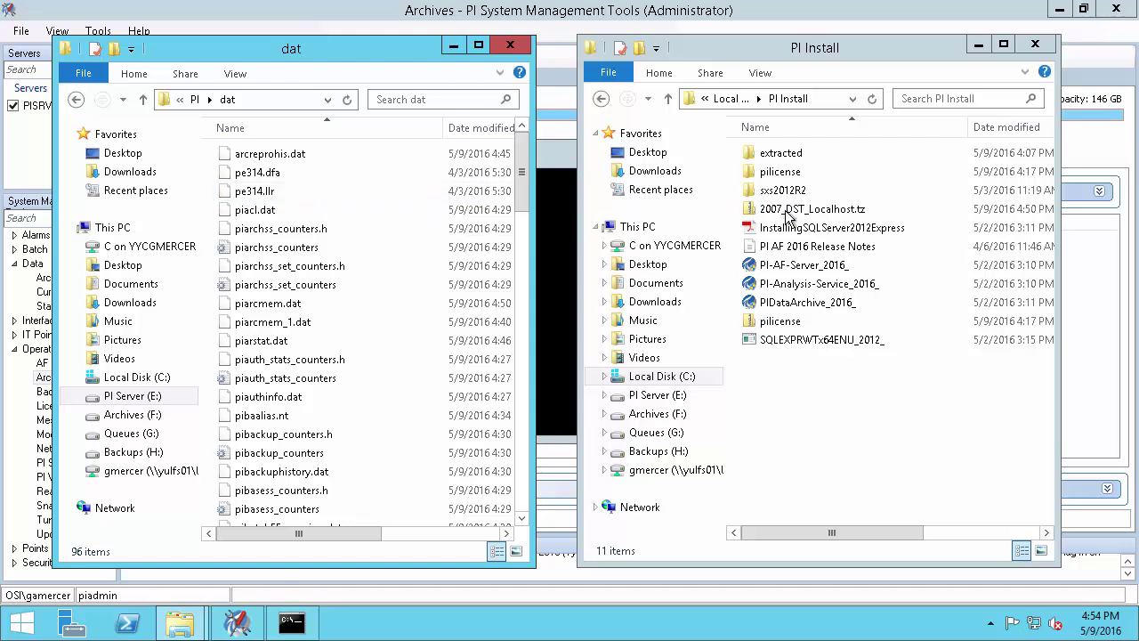
Copy pacific070120.tz from the 2007 DST zip into dat and rename it localhost.tz
right_click(813, 213)
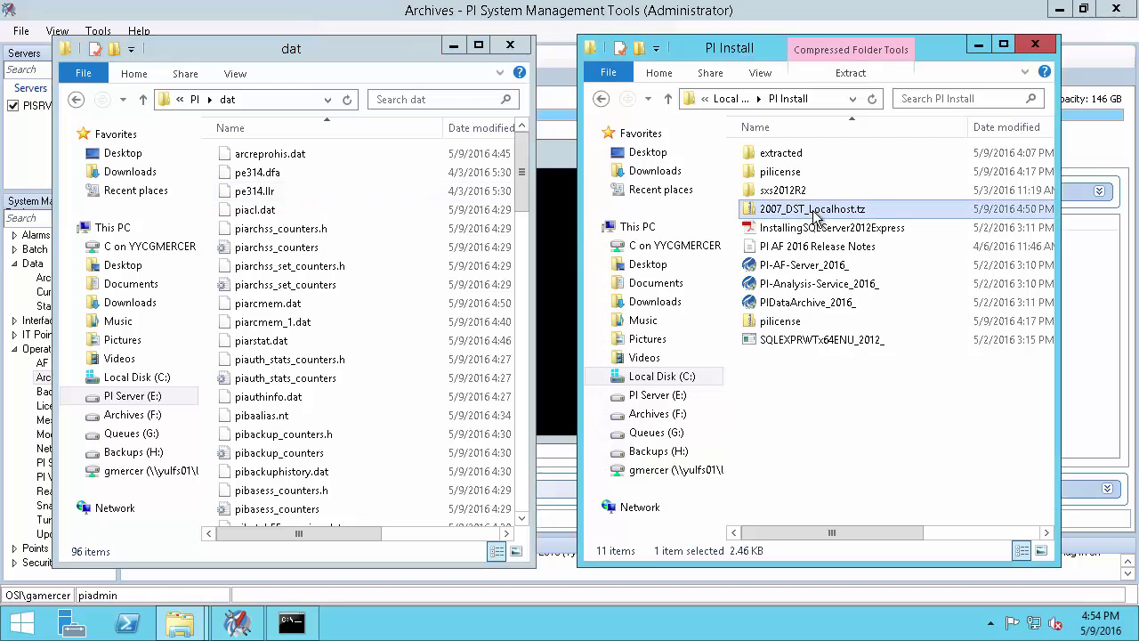
double_click(771, 212)
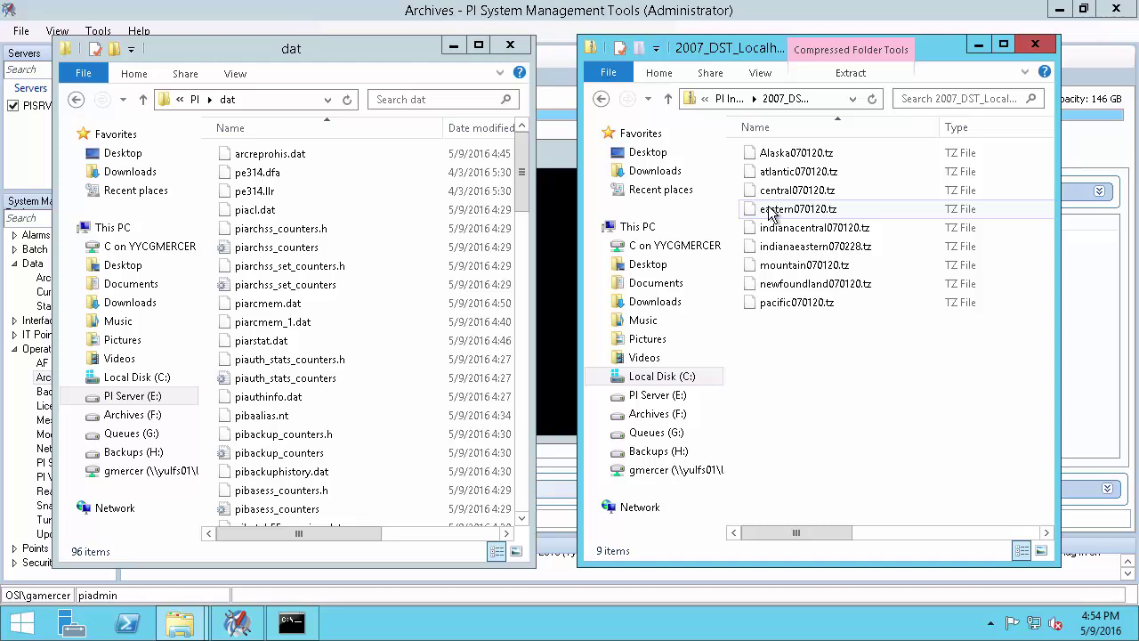
click(797, 306)
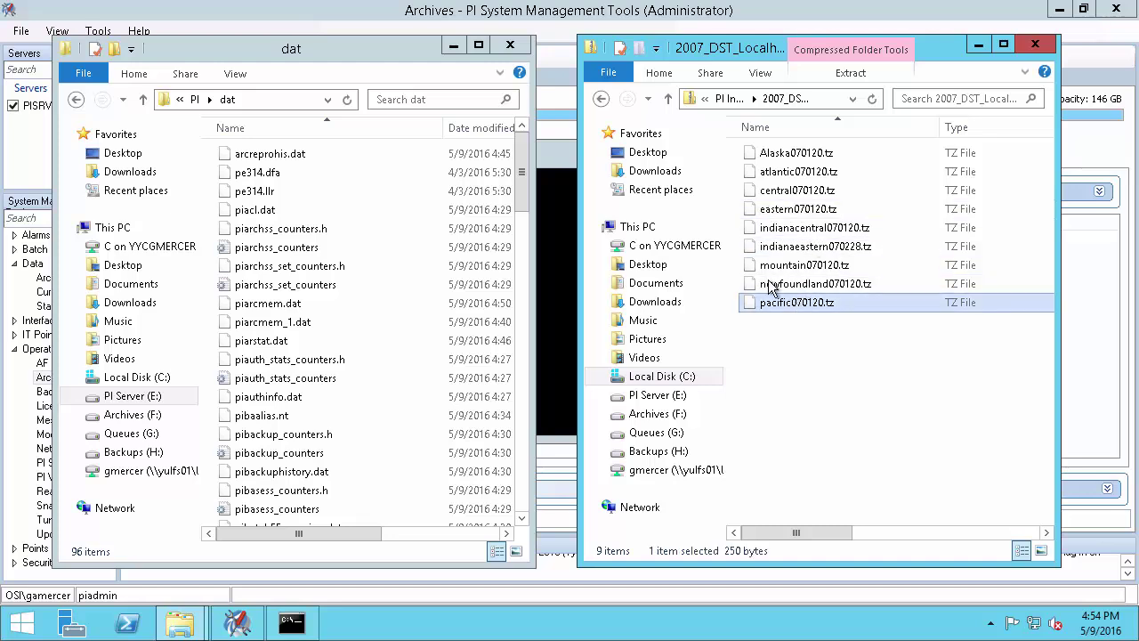
click(332, 55)
key(ctrl+v)
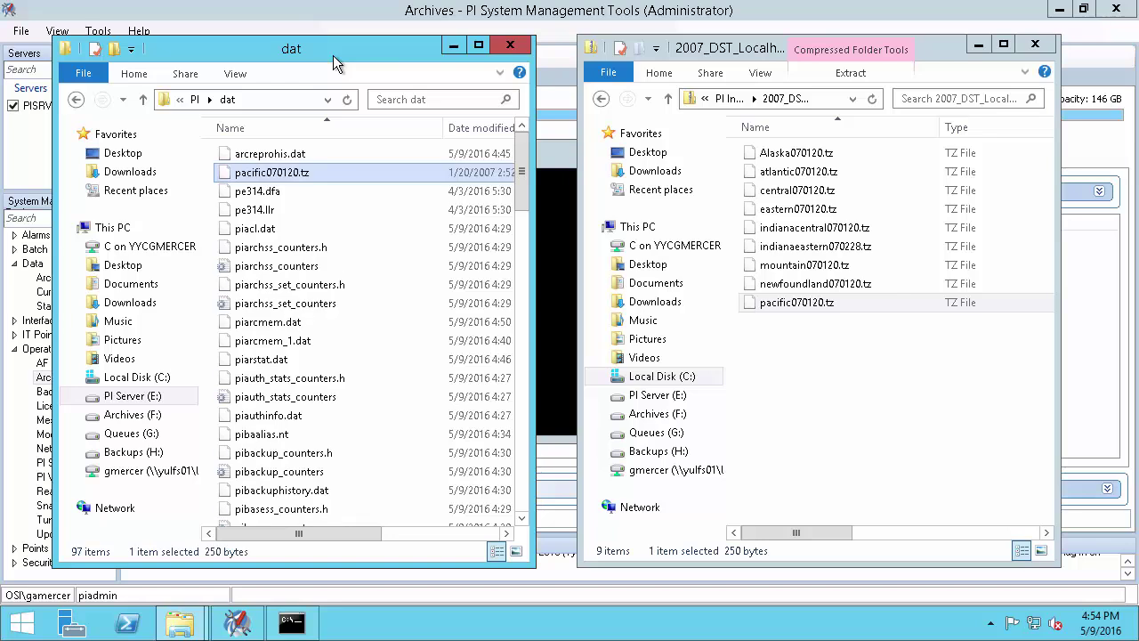
key(F2)
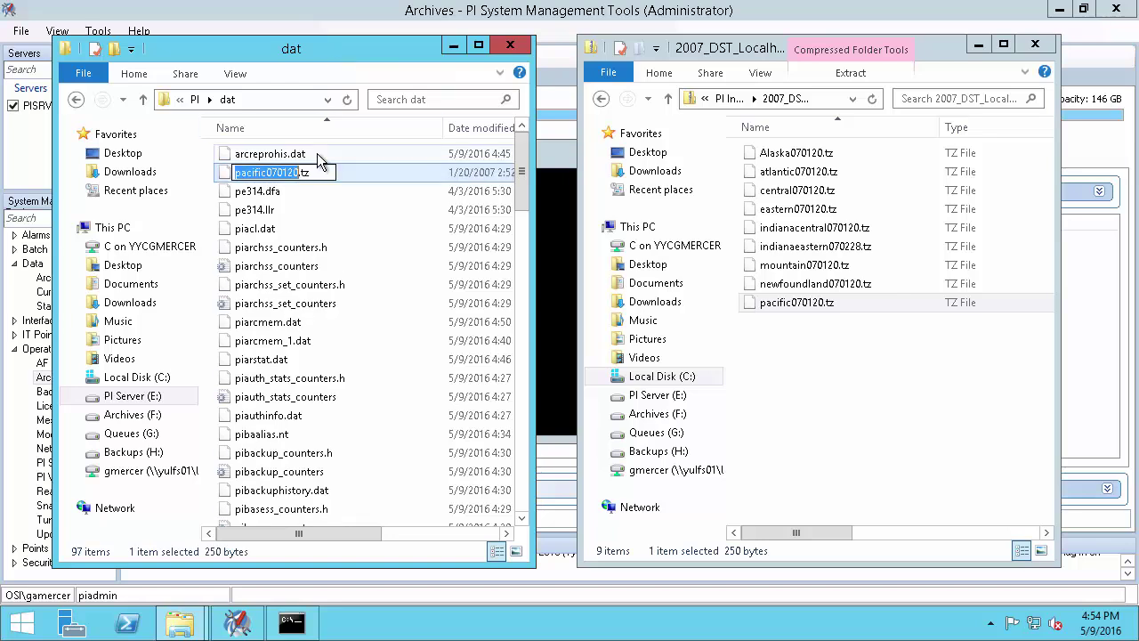
text(localhost)
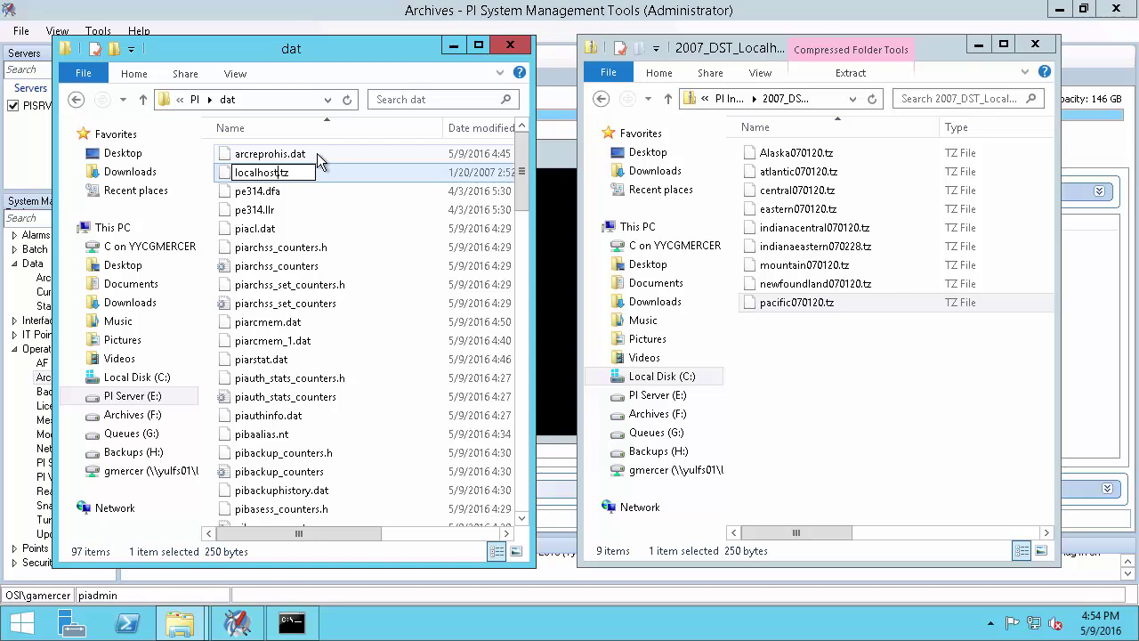
Rerun pidiag.exe -tz to confirm Pacific Time, then close the console and both folder windows
click(291, 622)
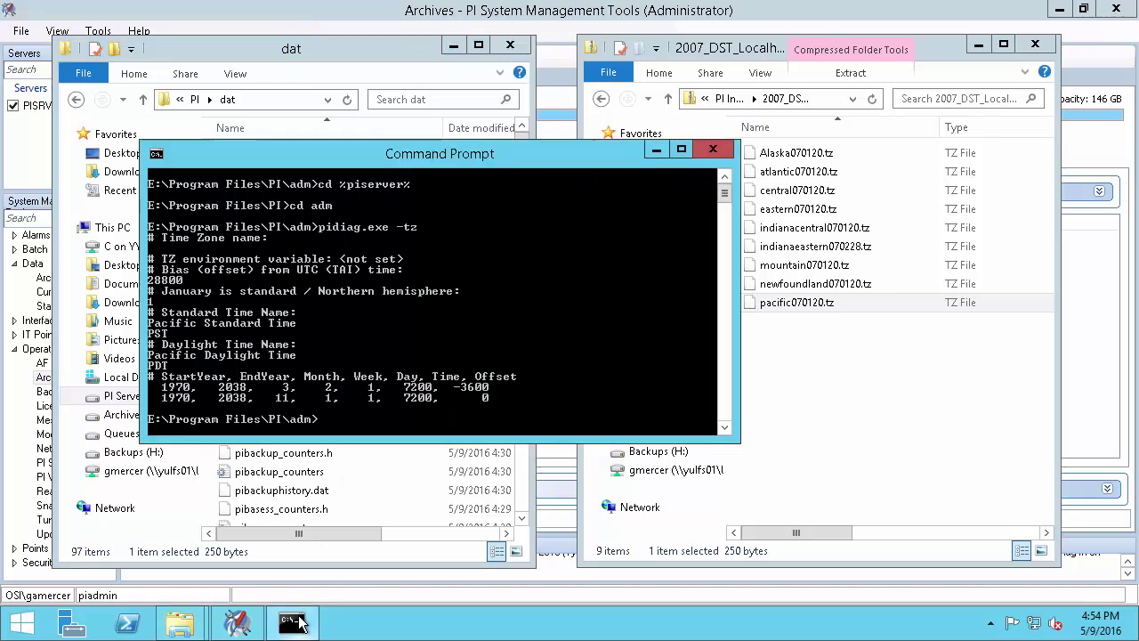
key(Up)
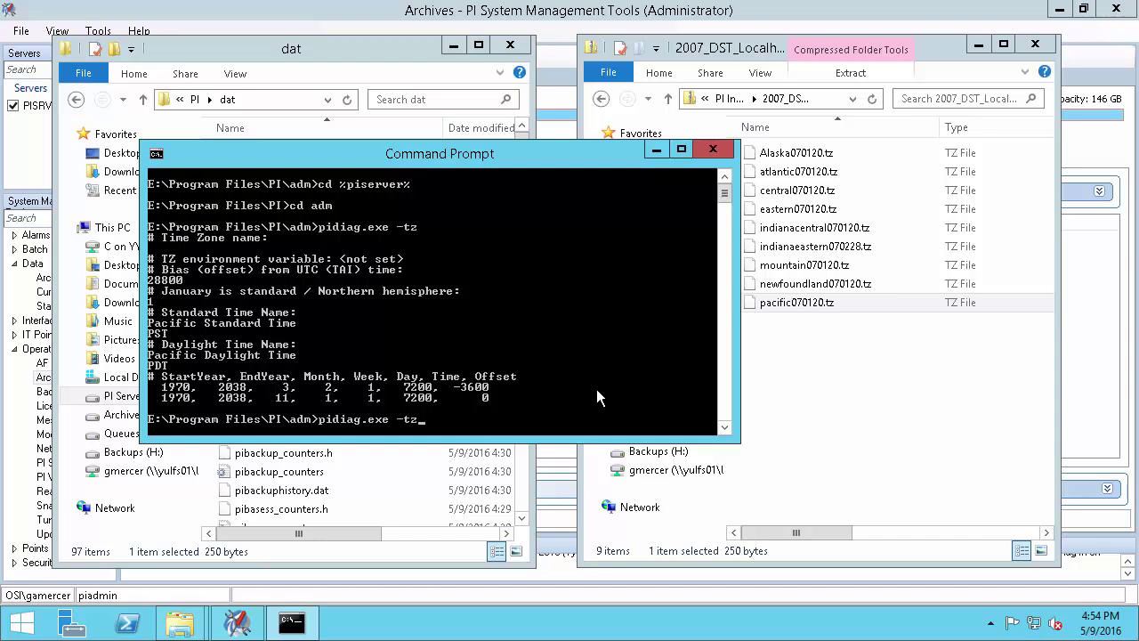
key(Return)
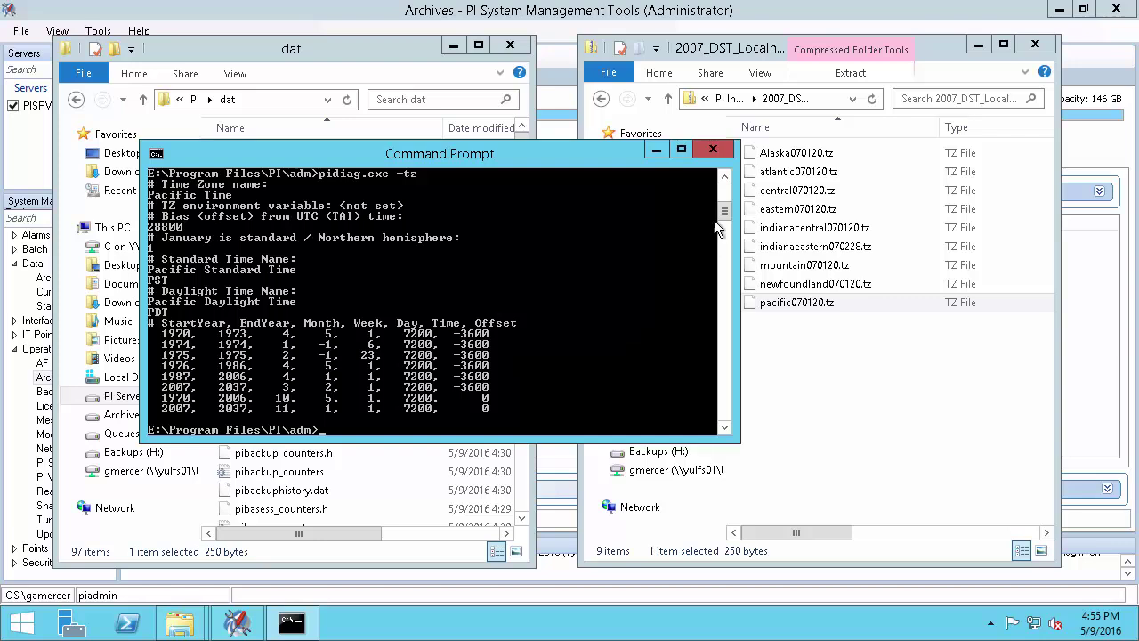
click(510, 45)
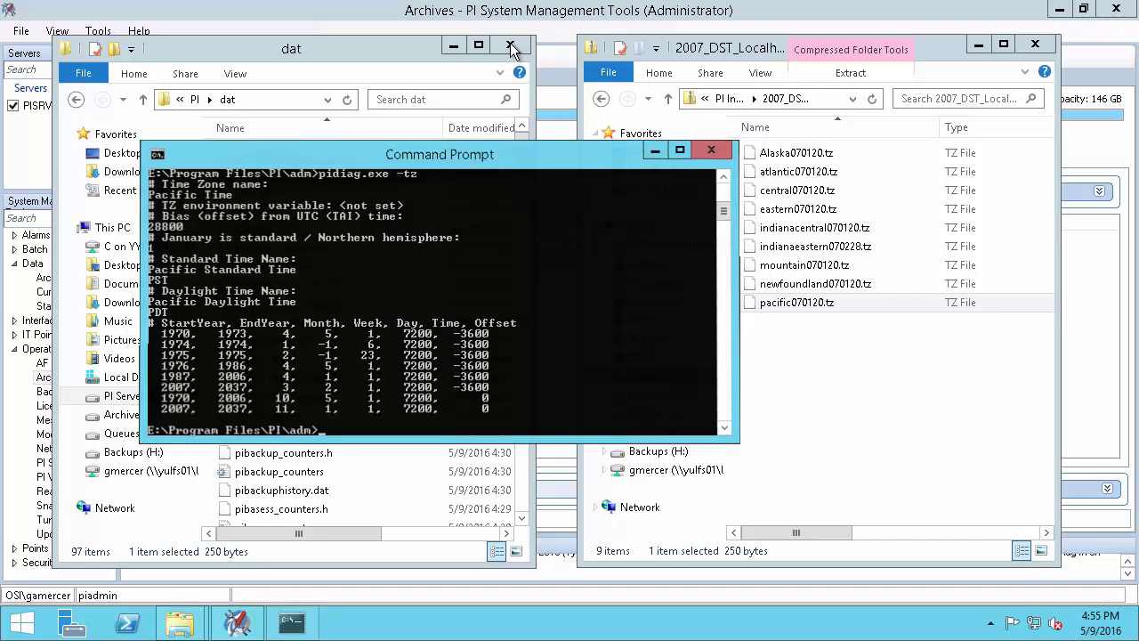
click(510, 45)
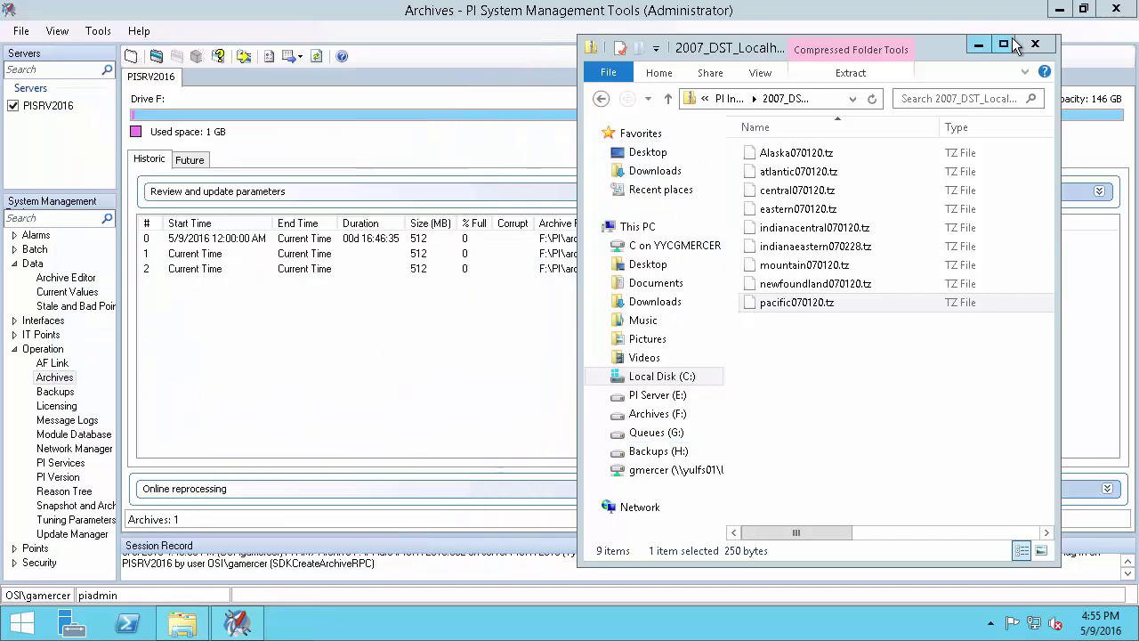
click(1033, 42)
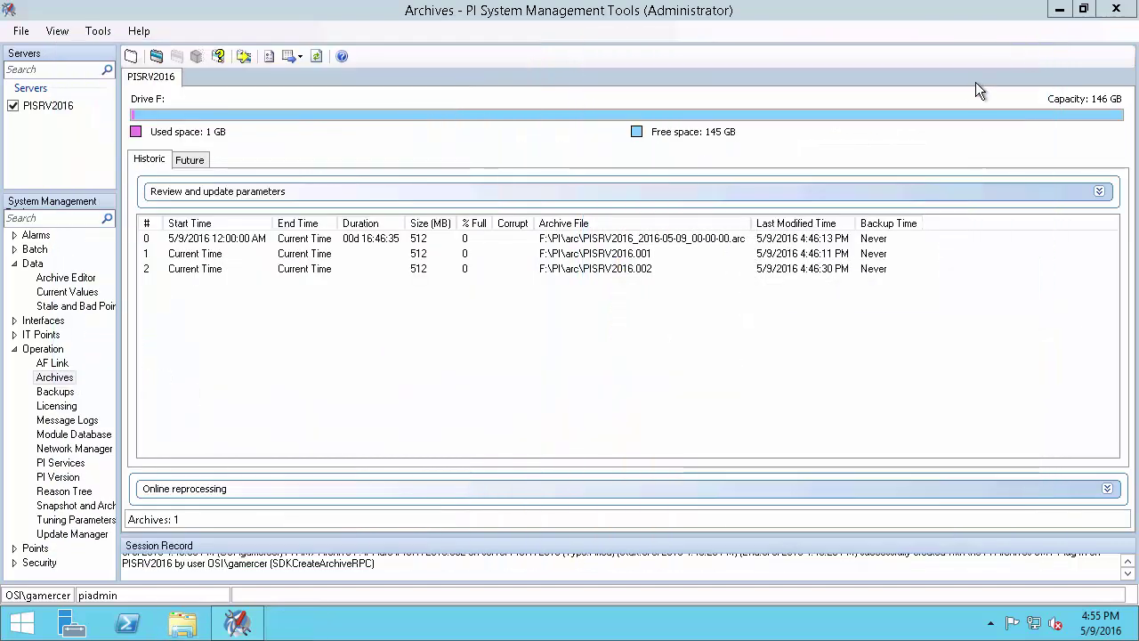
Launch PI System Explorer as administrator and create a user database named Test Database
click(27, 621)
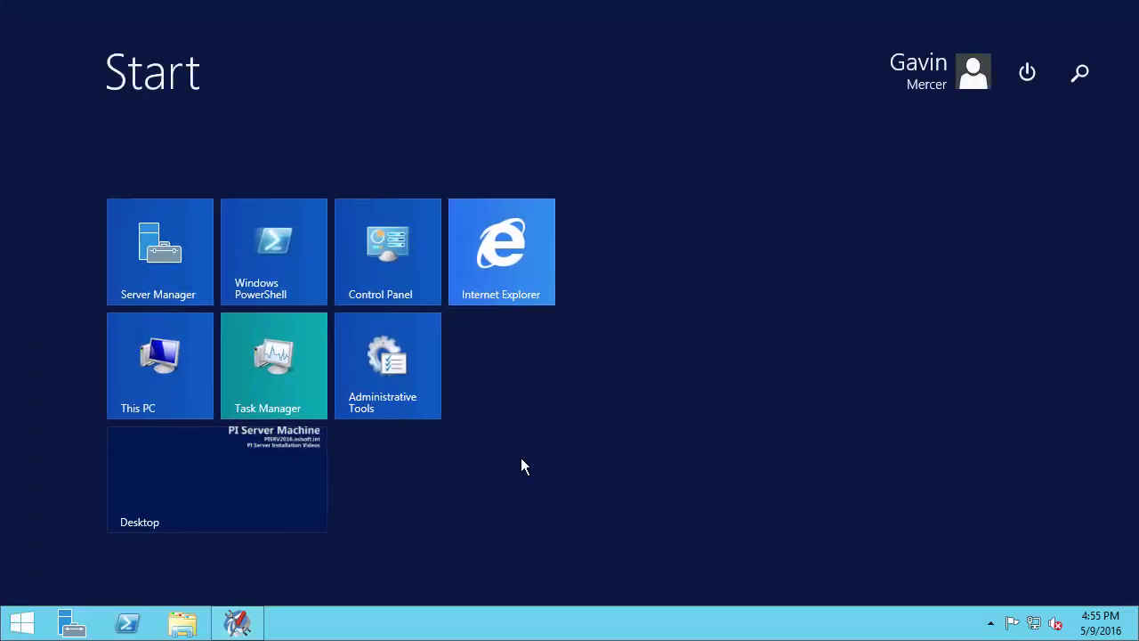
text(pi system )
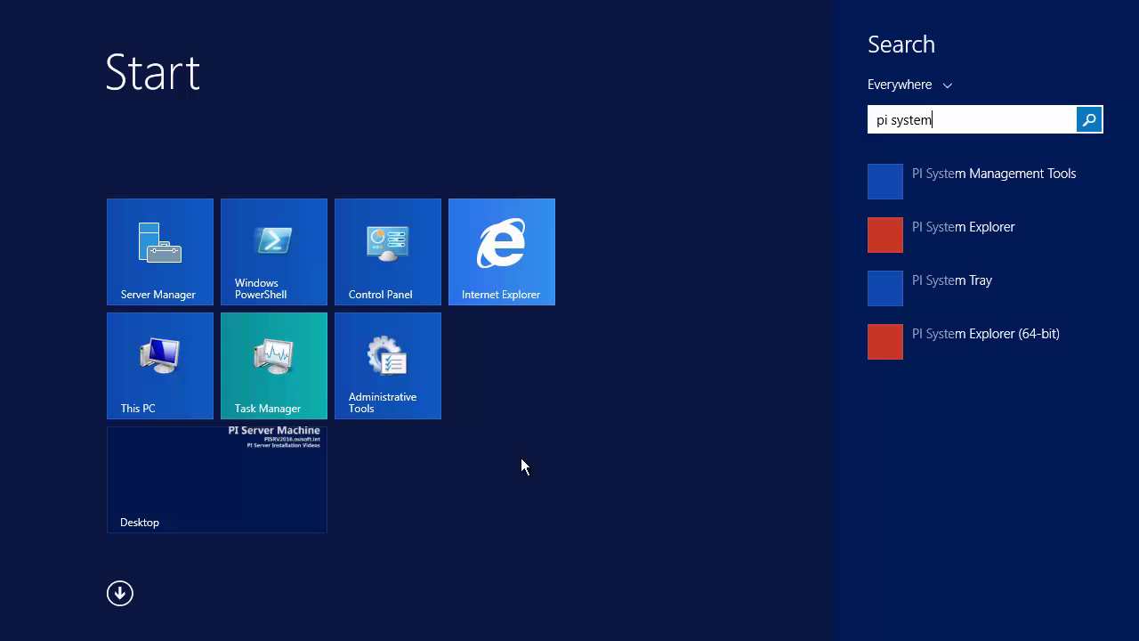
text(e)
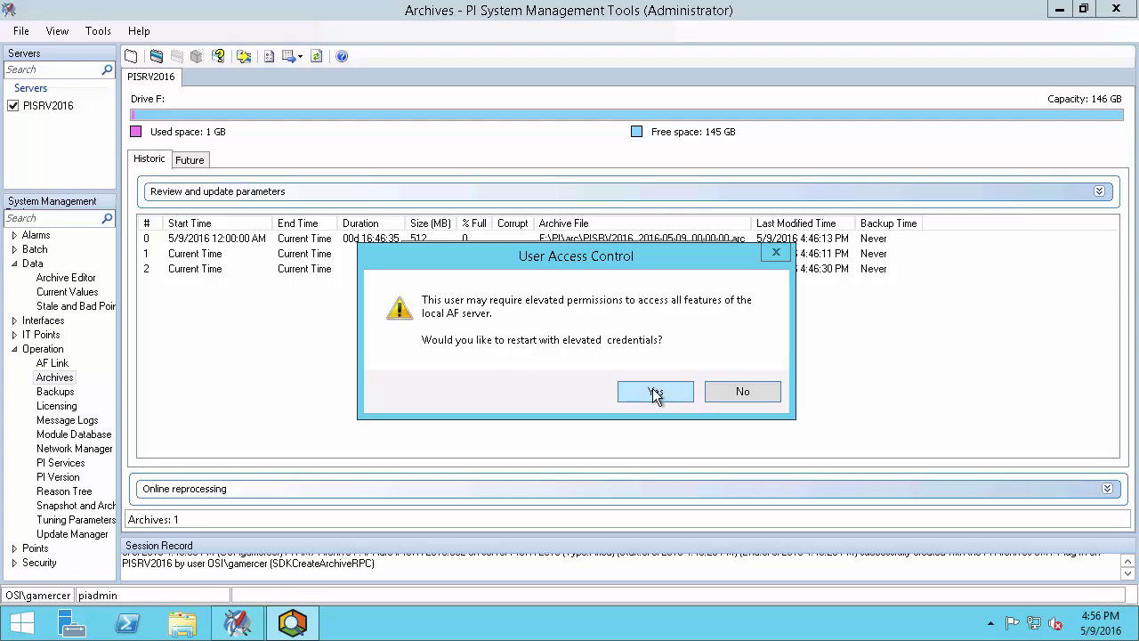
click(654, 394)
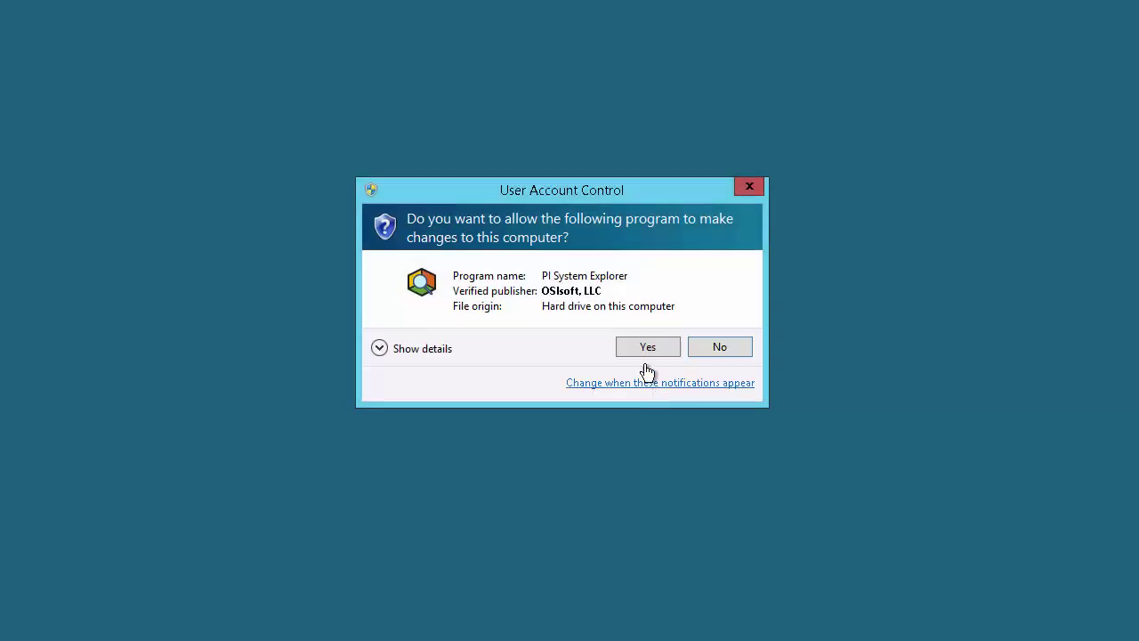
click(648, 348)
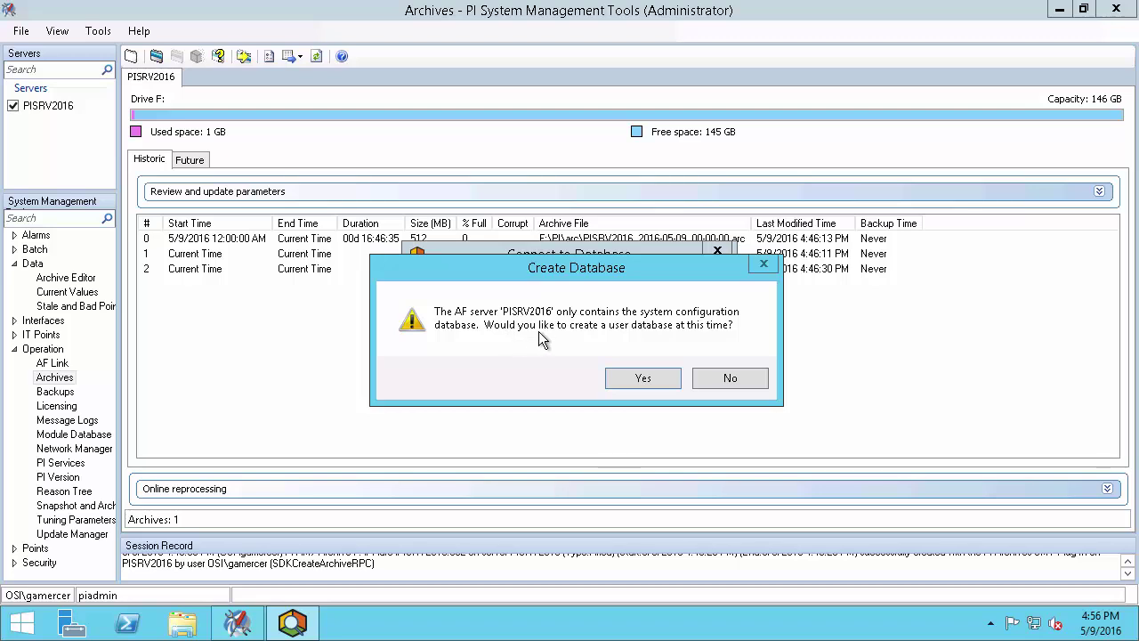
click(640, 376)
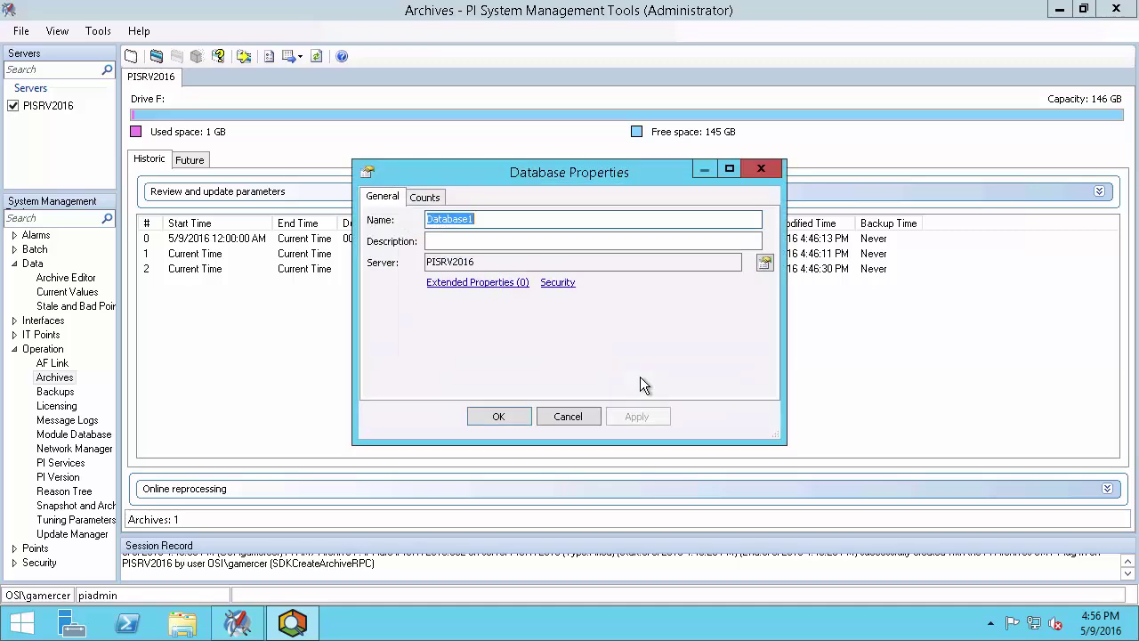
text(Test Database)
click(500, 416)
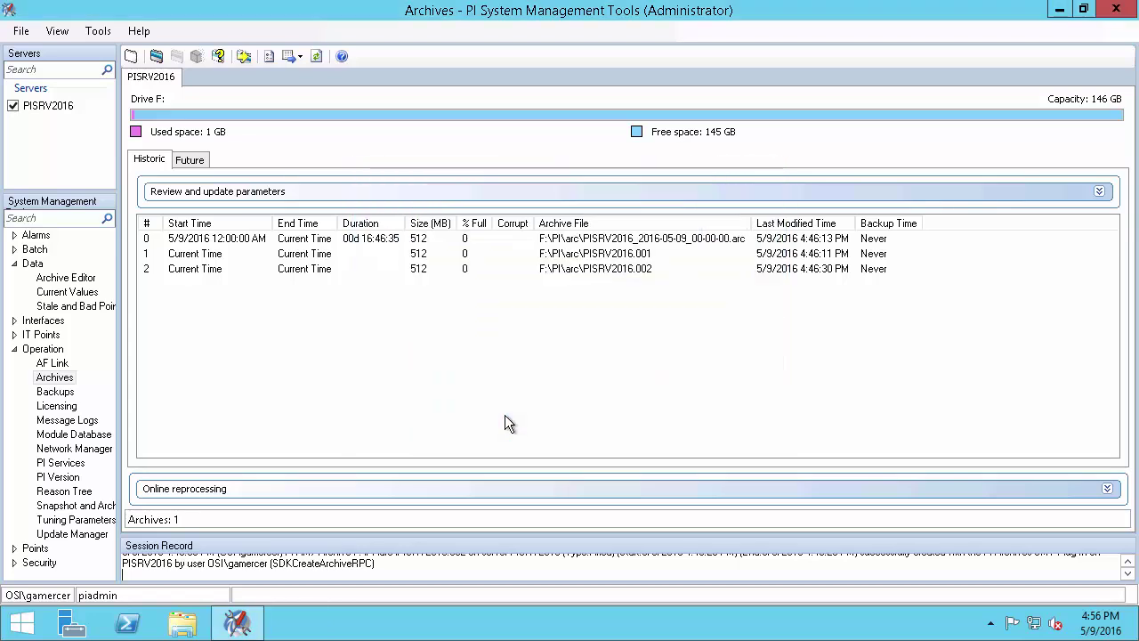
Add a template-less element named Test Element under Elements
double_click(435, 65)
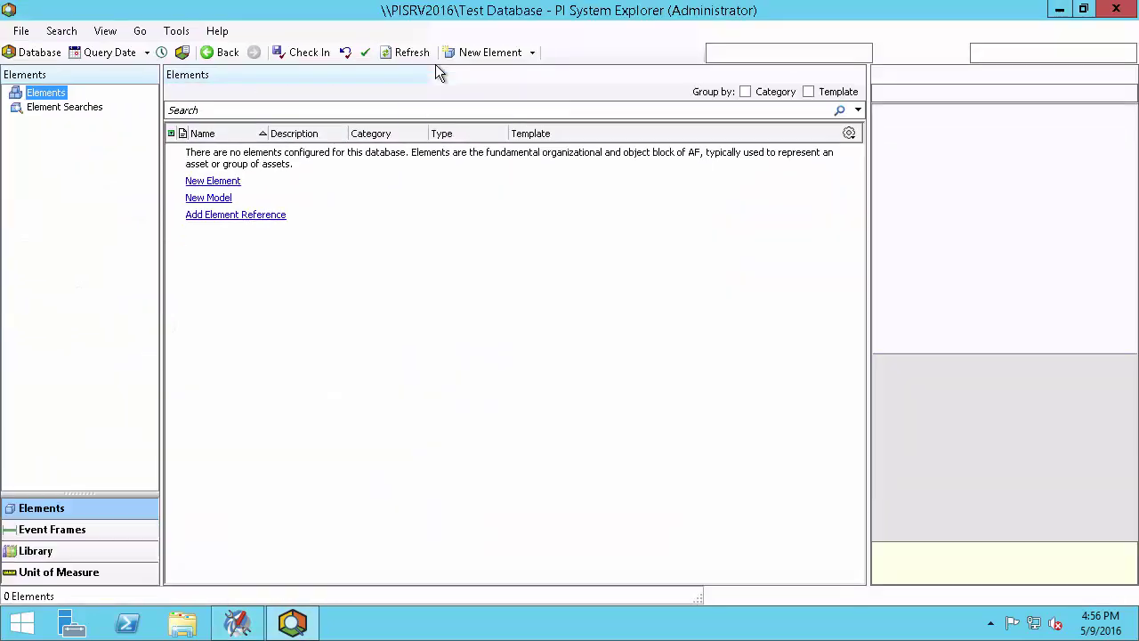
right_click(58, 94)
click(124, 101)
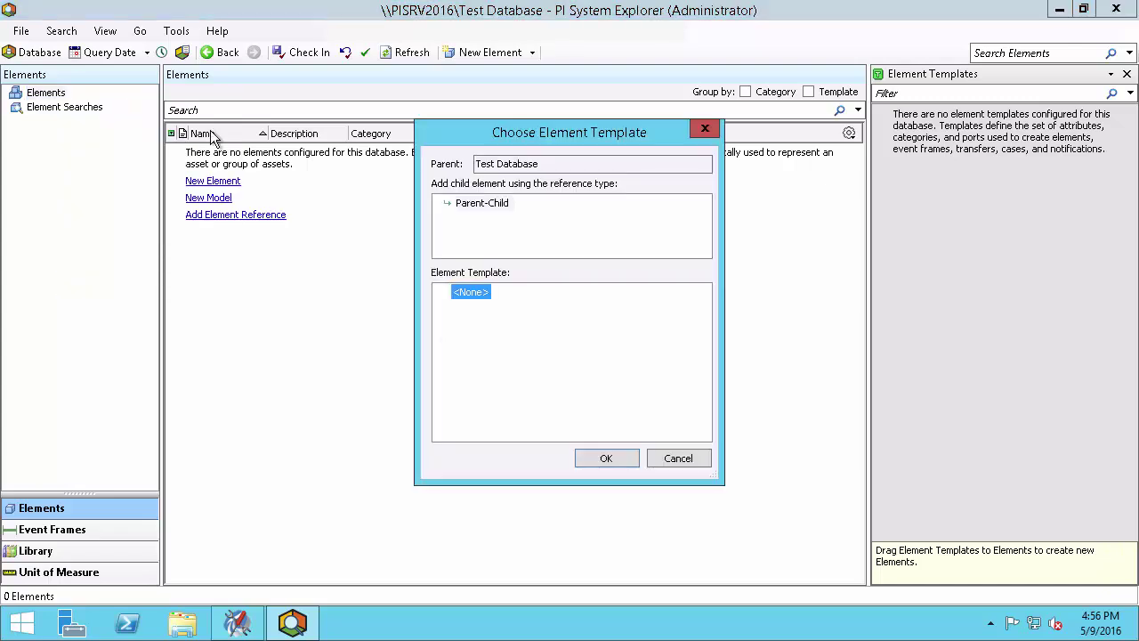
click(616, 456)
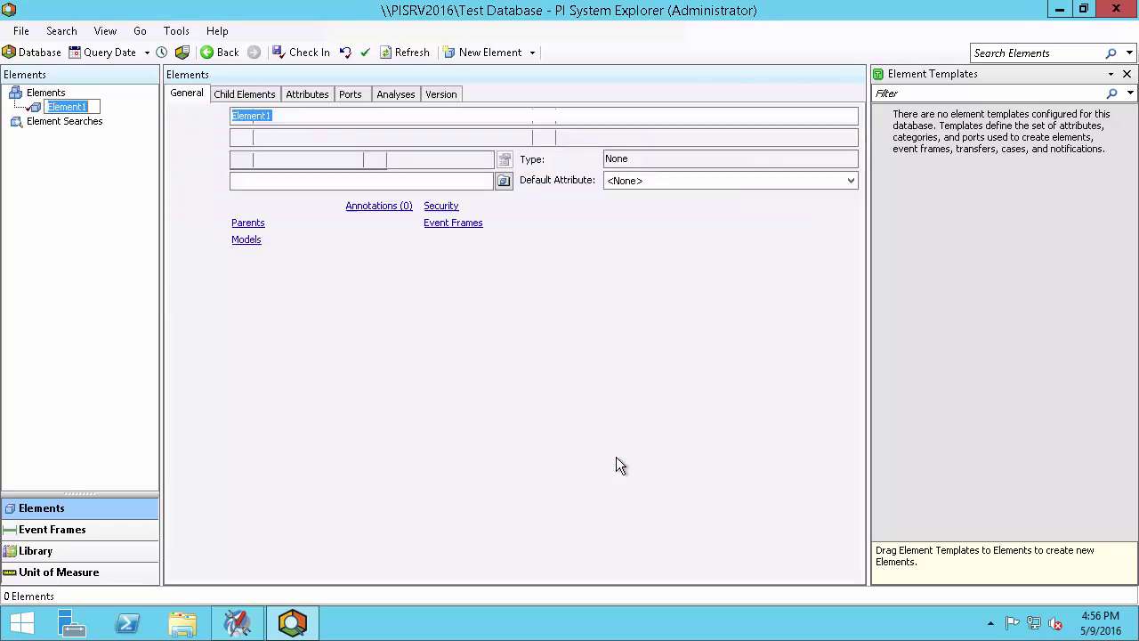
drag(290, 116, 155, 120)
text(Te)
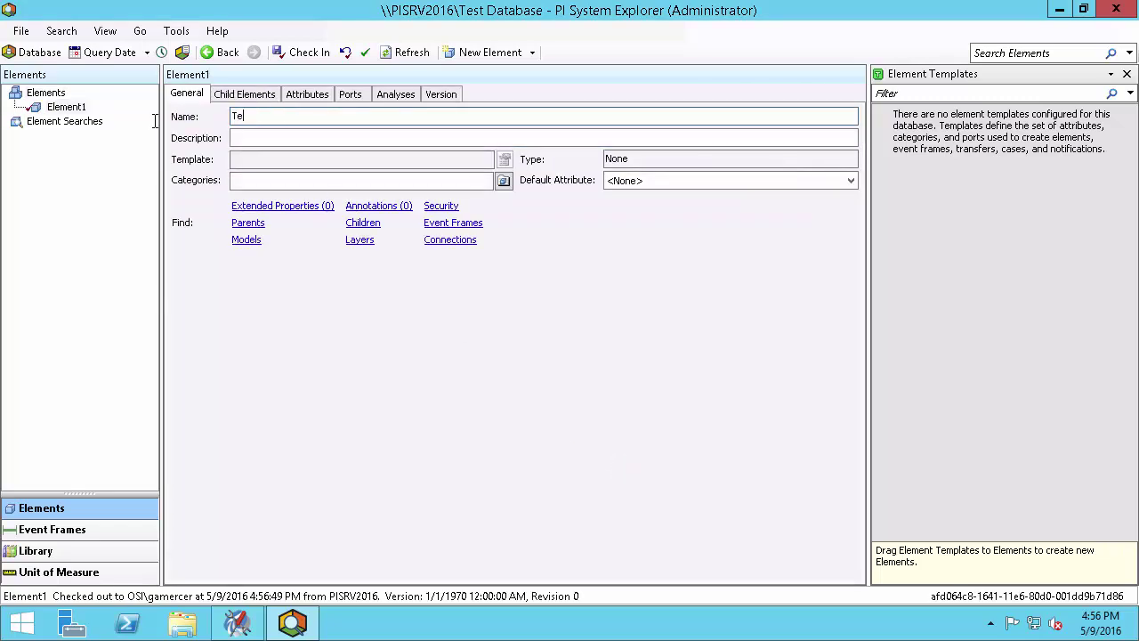
text(st Element)
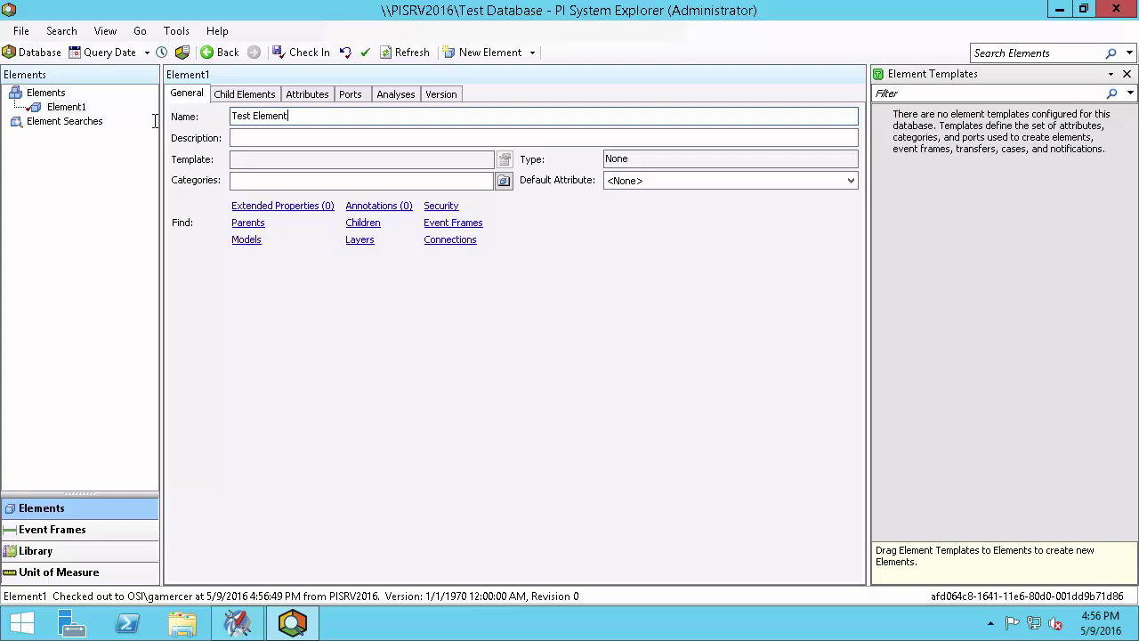
Check in Test Element and close PI System Explorer
click(294, 53)
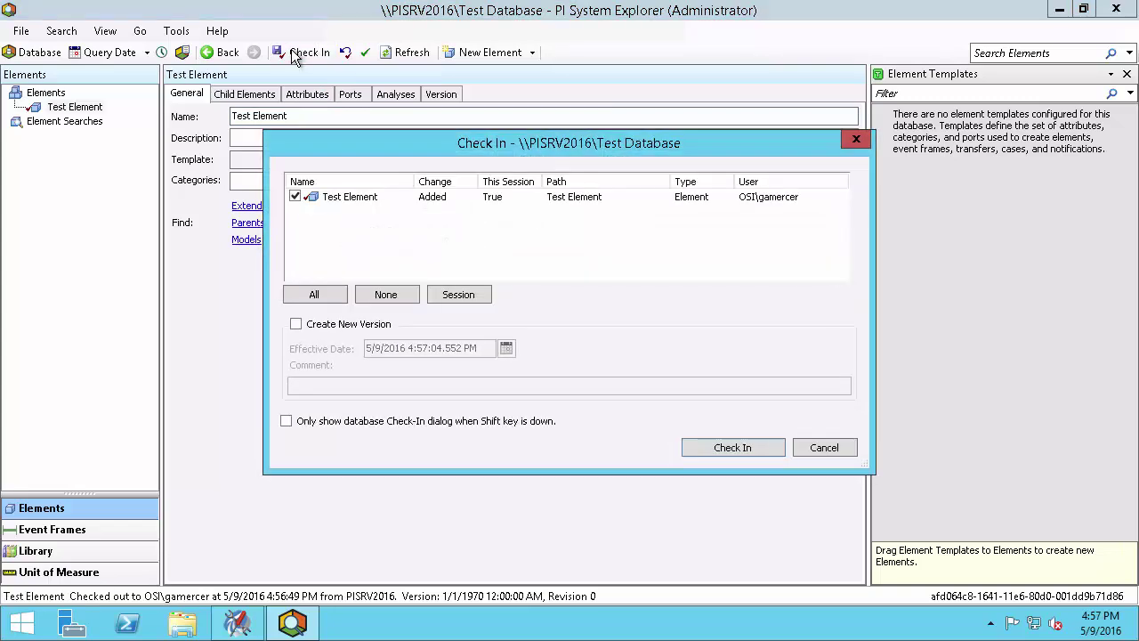
click(730, 448)
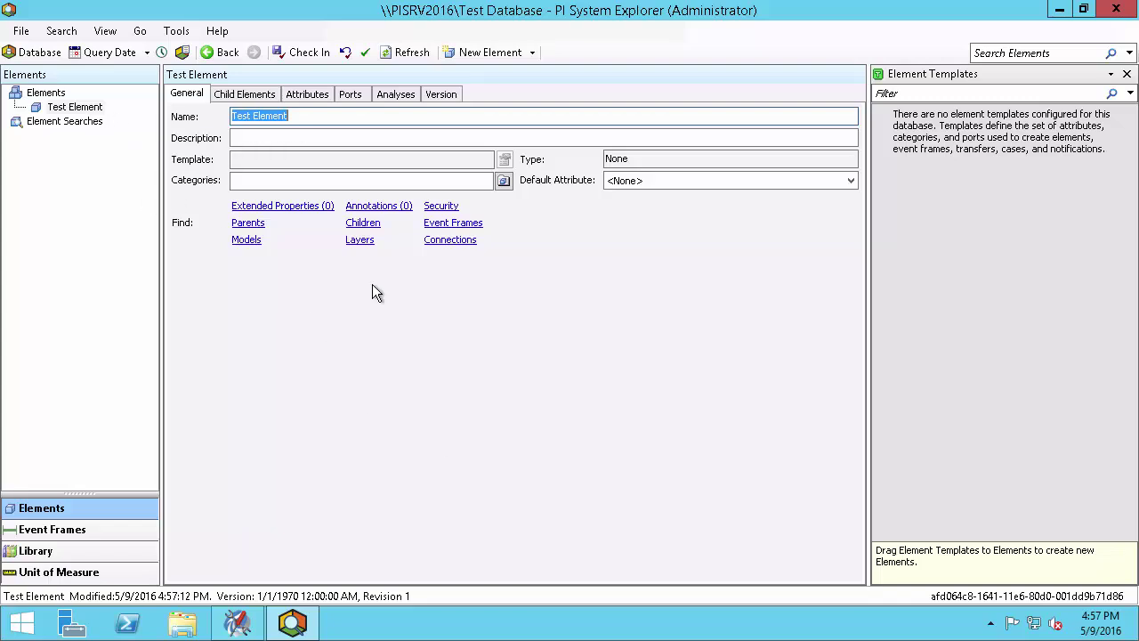
click(1117, 10)
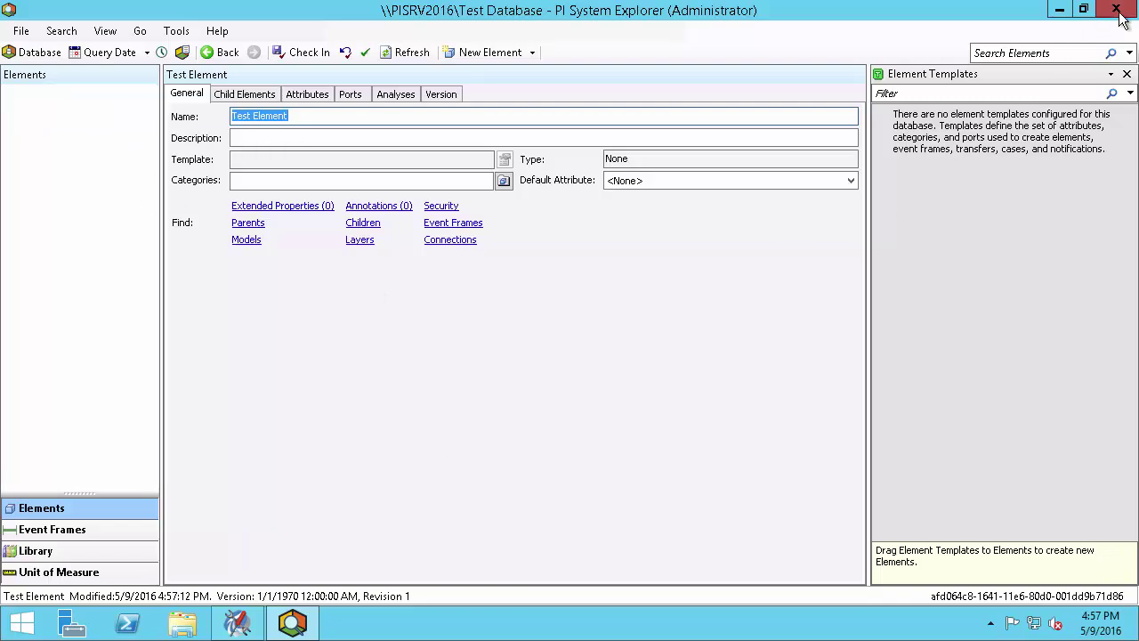
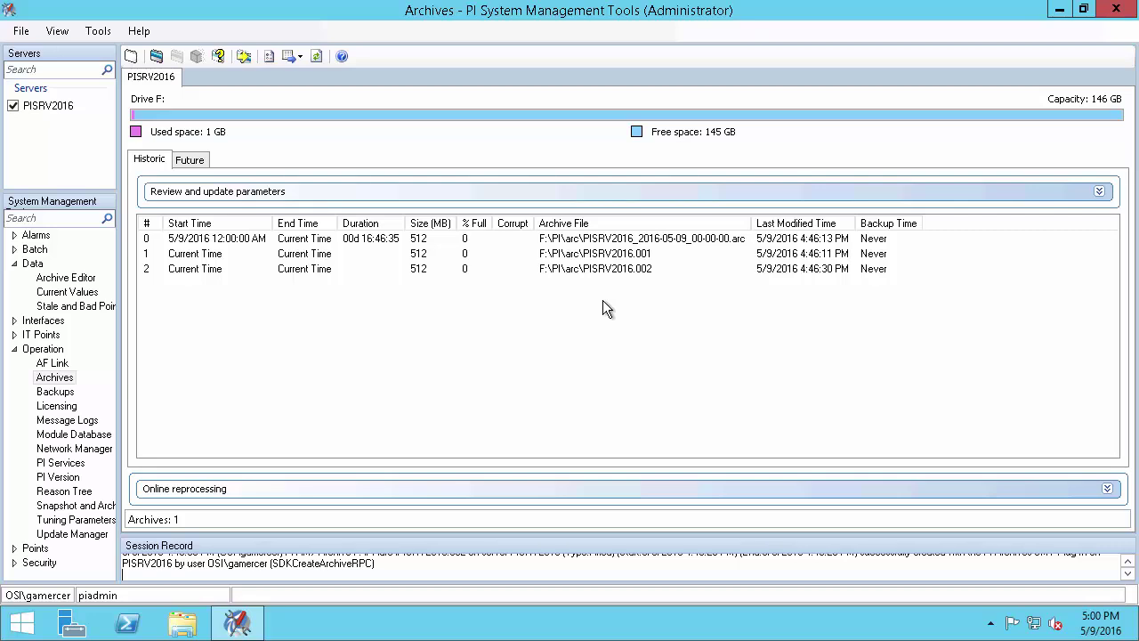
Analyze PISRV2016's module database with the MDB to AF preparation wizard, reaching the security issues page
click(49, 372)
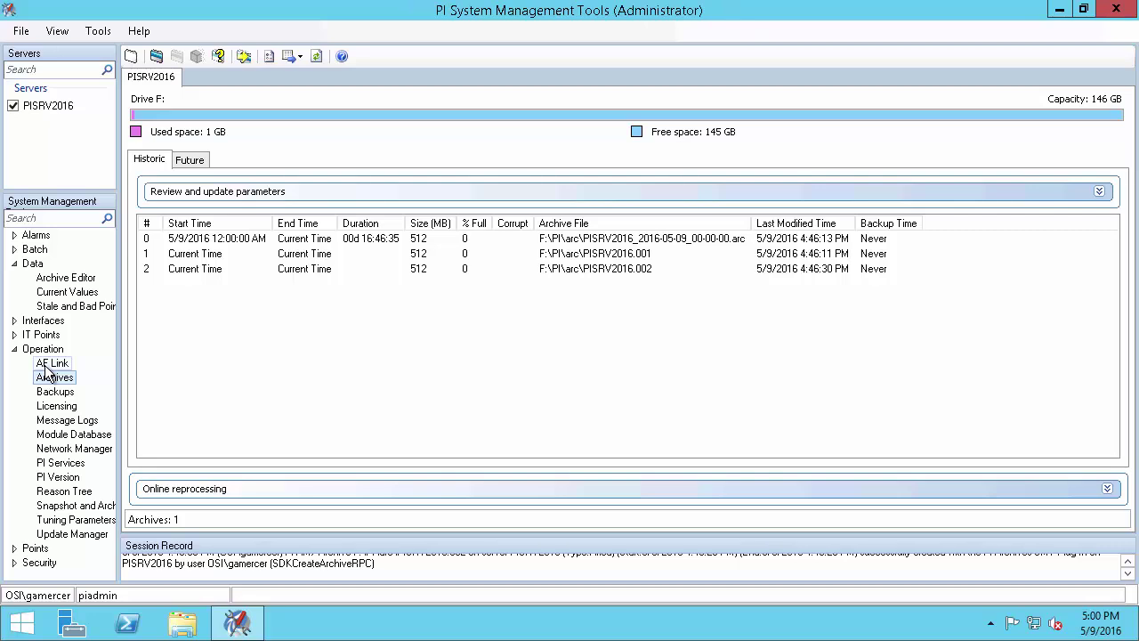
click(47, 365)
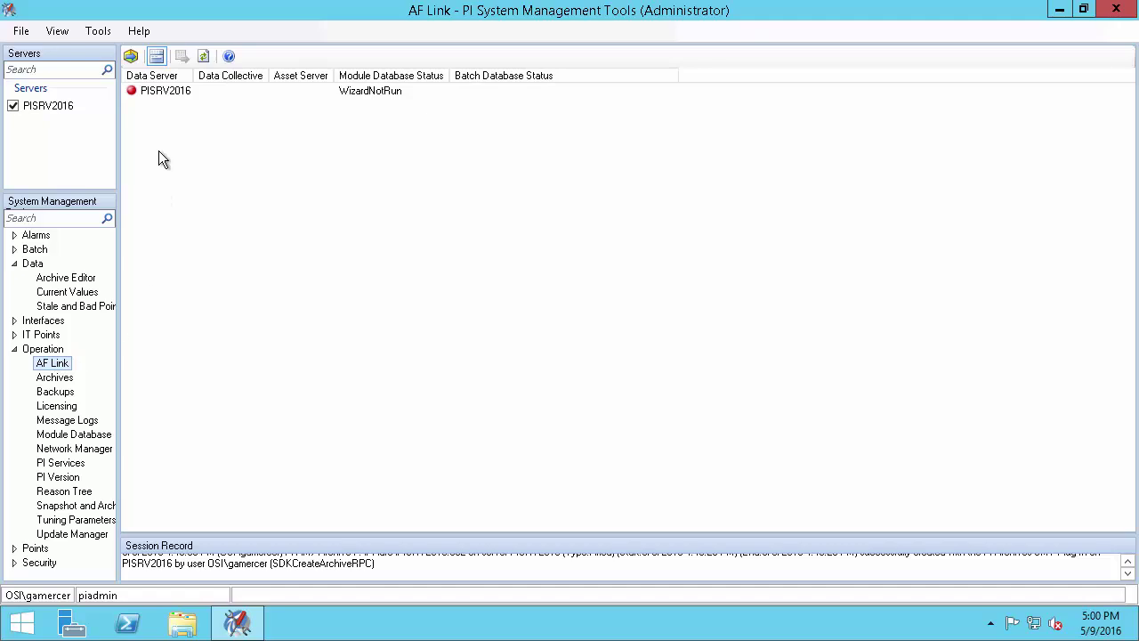
click(132, 57)
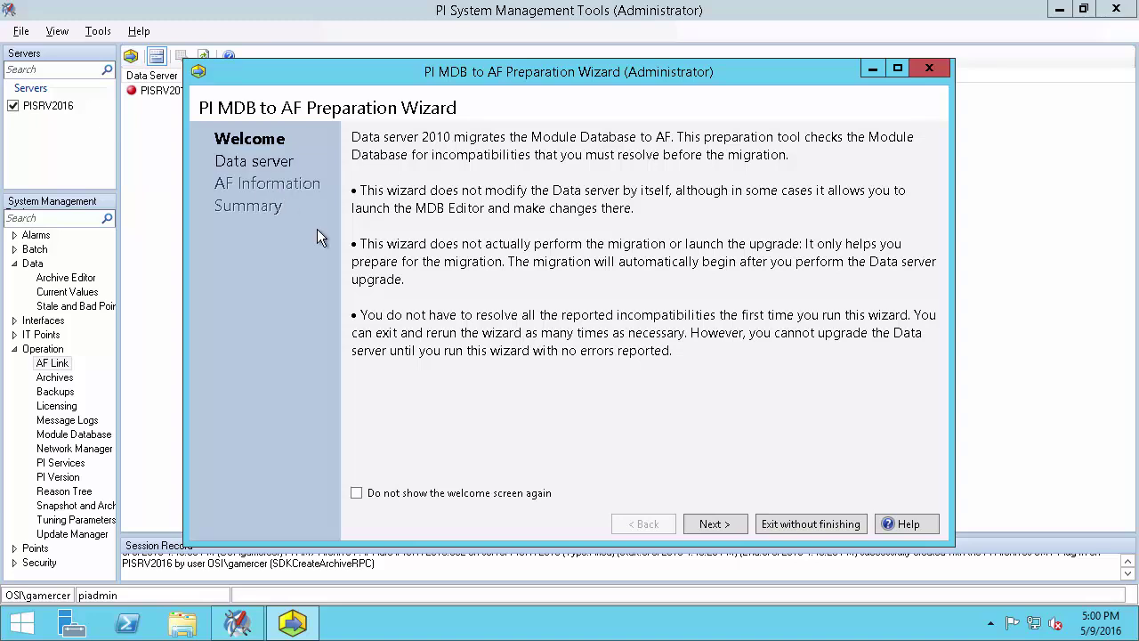
click(709, 525)
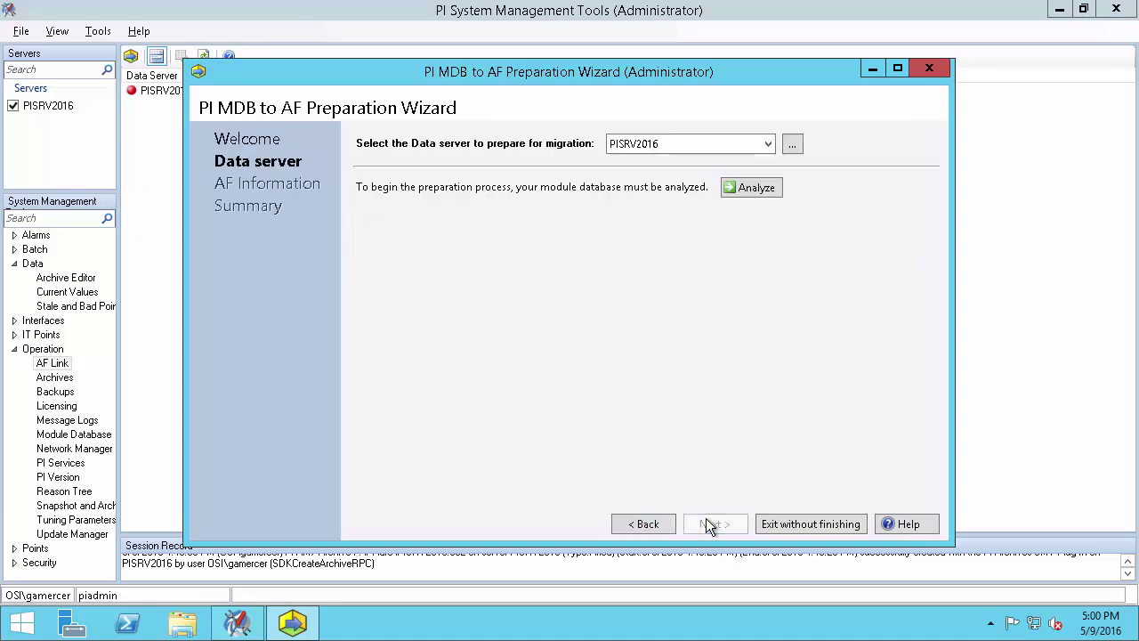
click(749, 185)
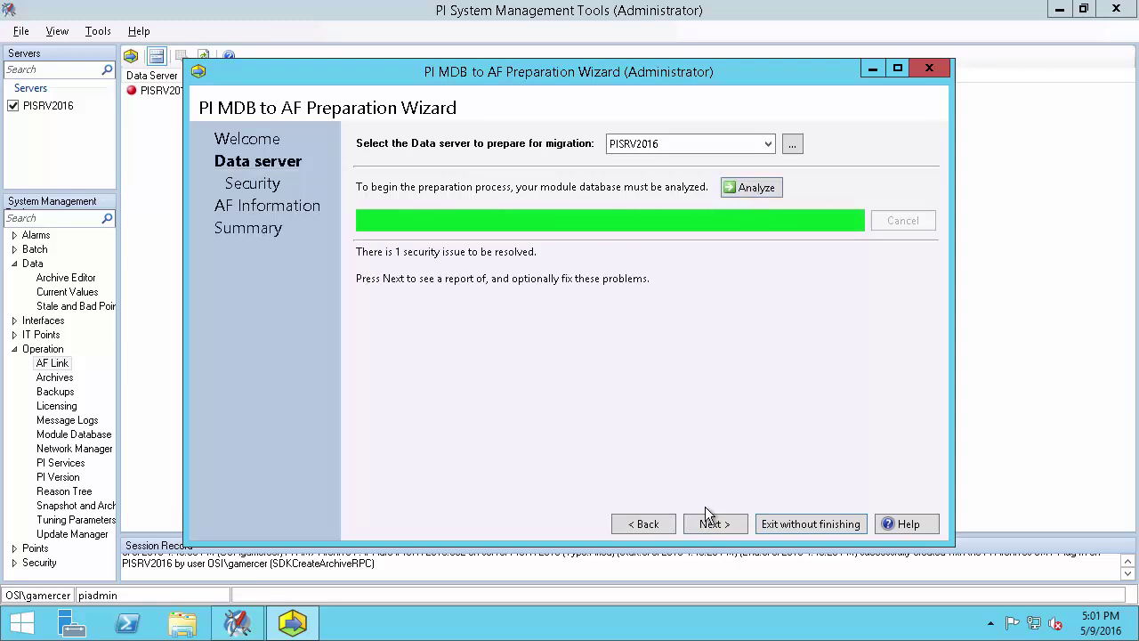
click(710, 526)
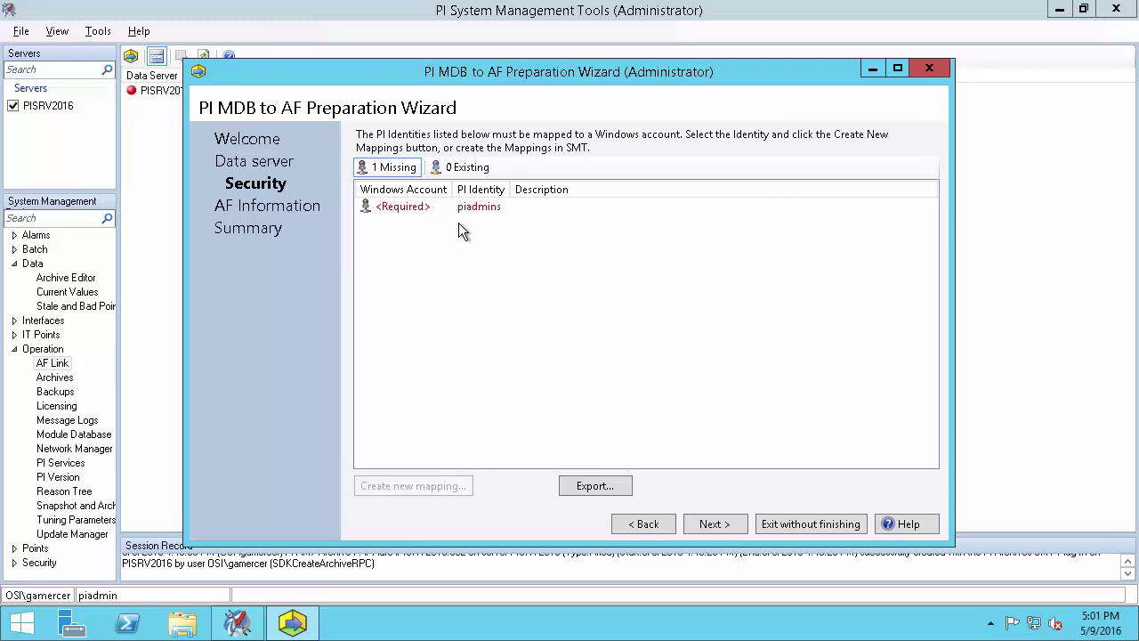
Map the piadmins identity to the PISRV2016\Administrators group, then continue to AF Information
click(402, 206)
click(421, 488)
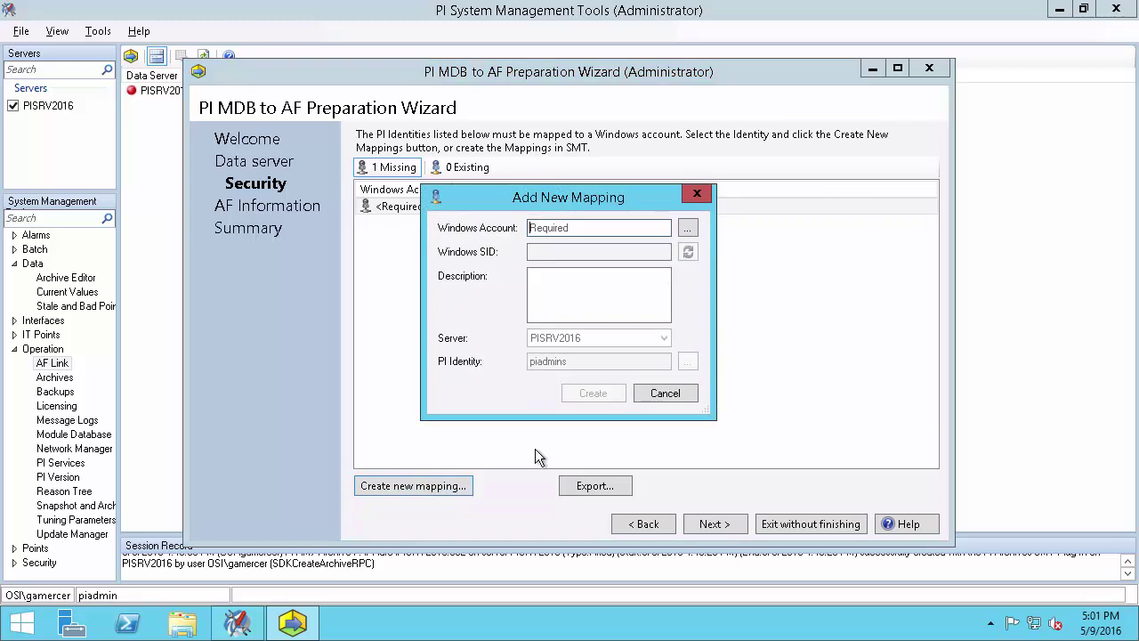
click(688, 231)
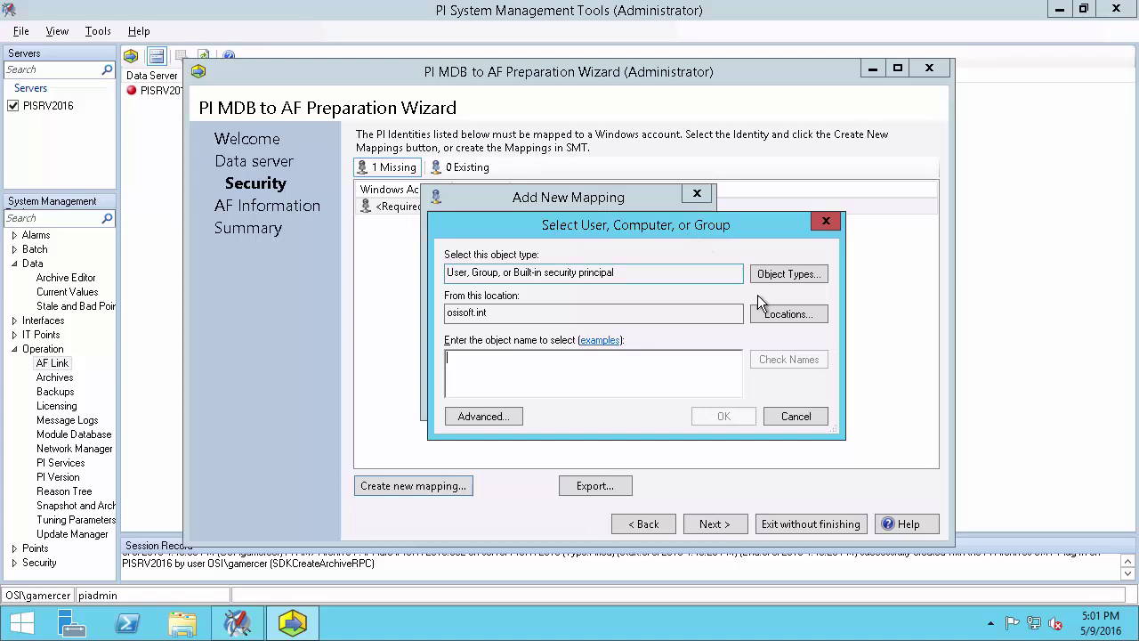
click(785, 312)
click(531, 329)
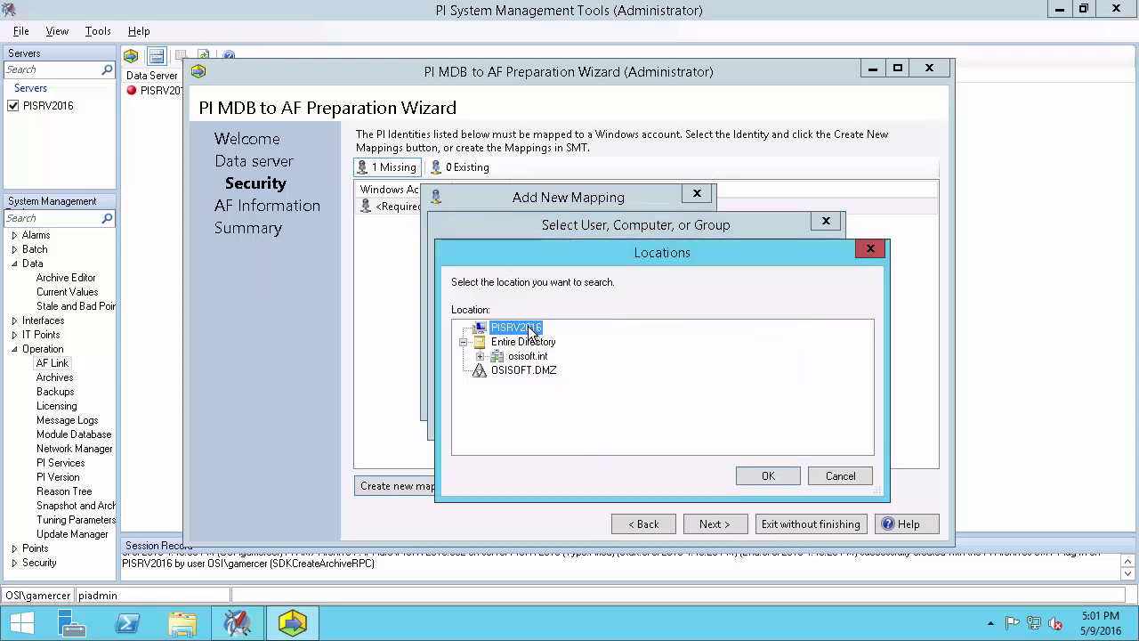
click(758, 473)
click(587, 375)
text(ad)
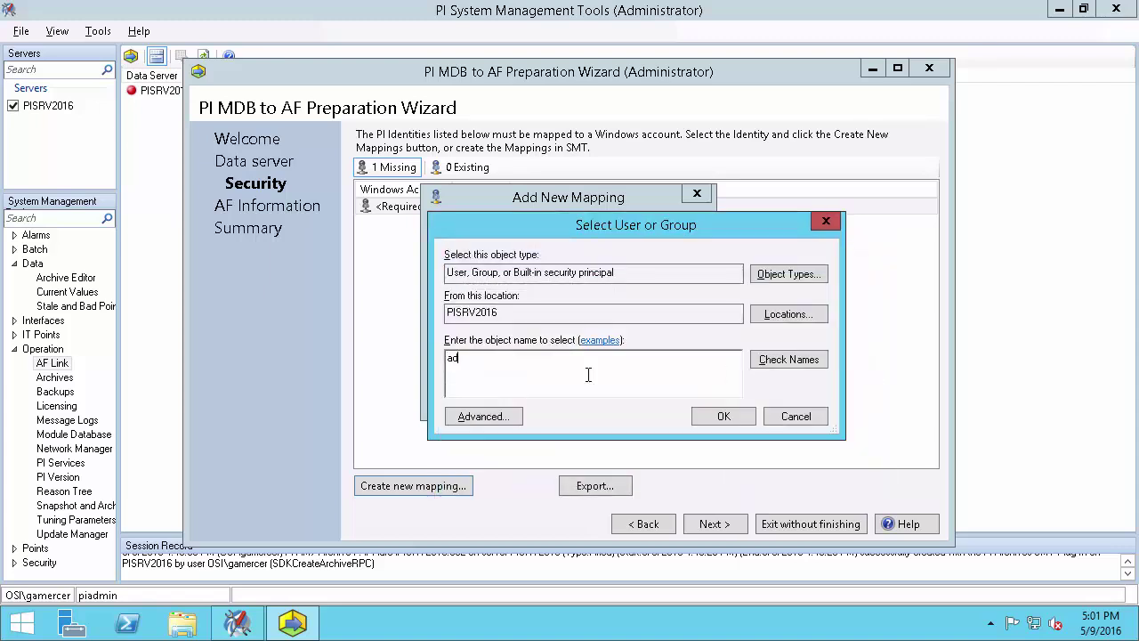
text(ministrators)
click(778, 358)
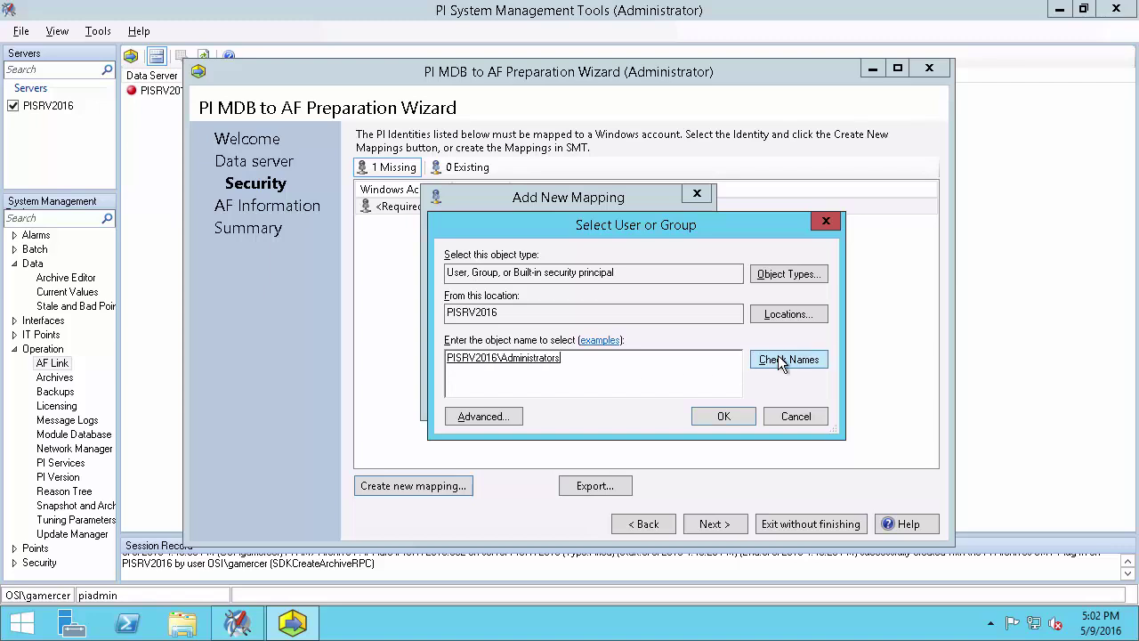
click(726, 414)
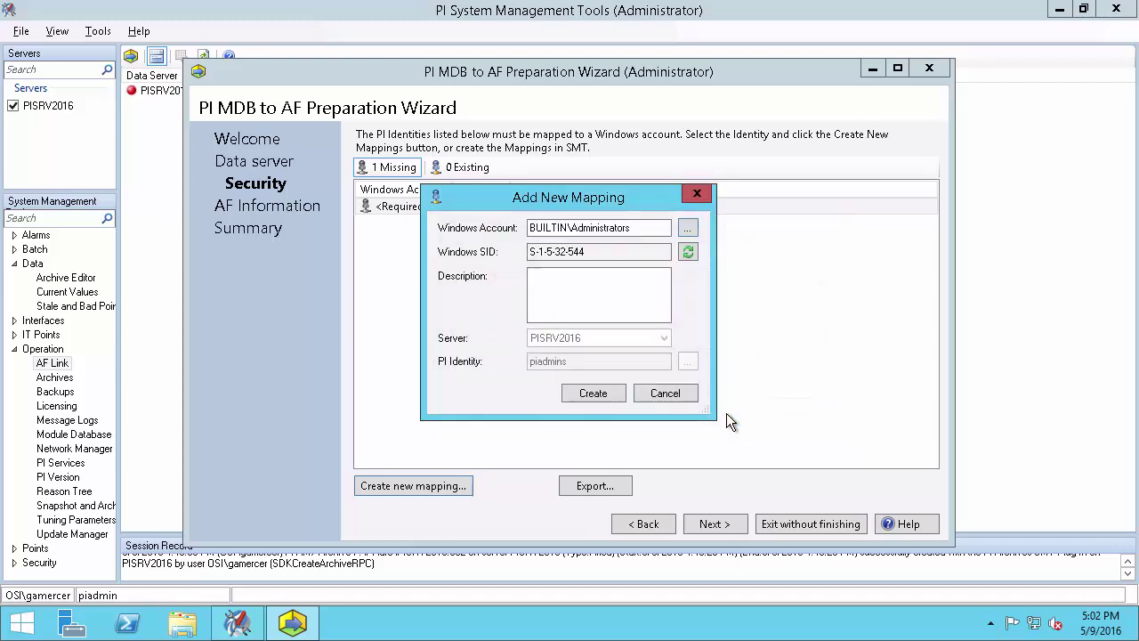
click(598, 392)
click(715, 524)
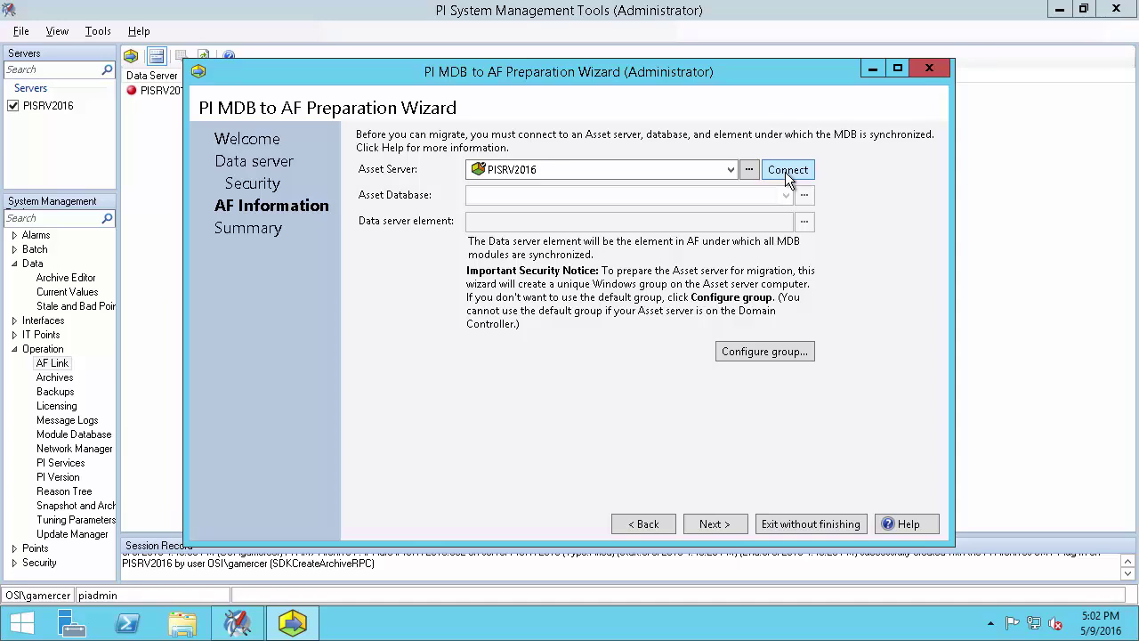
Connect to PISRV2016, create the 'MDB to AF Sync' database, and select it as asset database
click(787, 172)
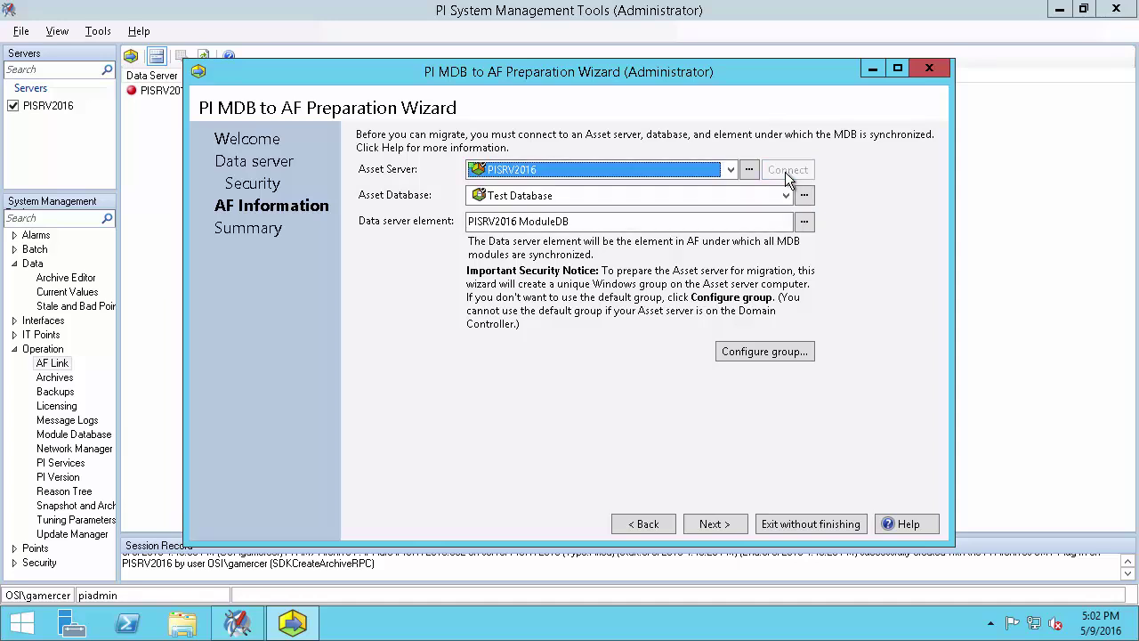
click(805, 197)
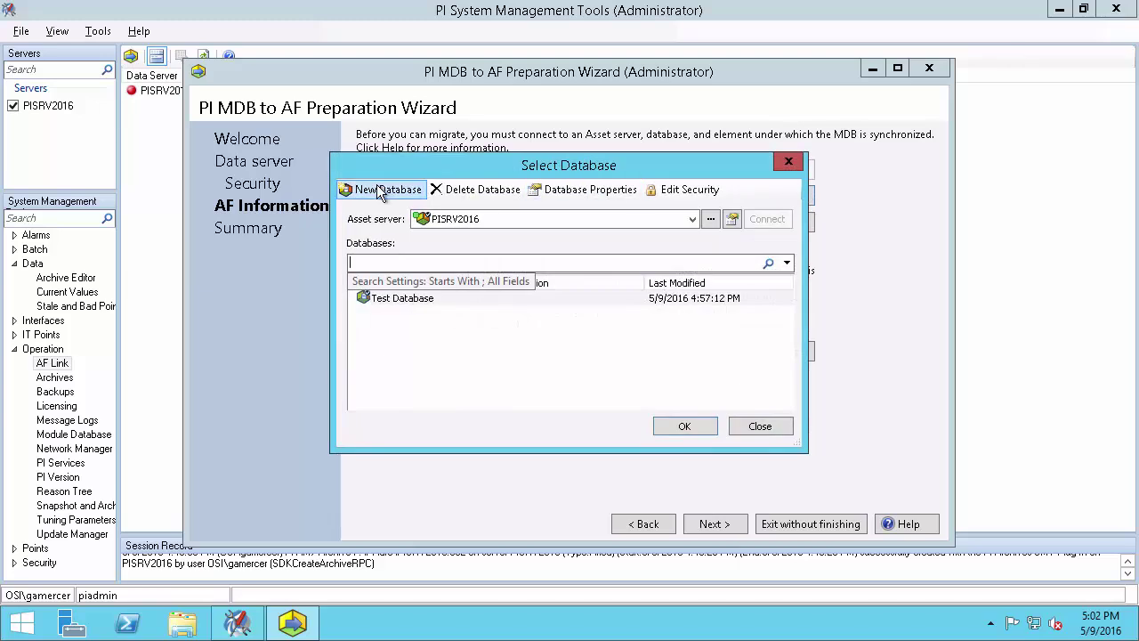
click(380, 194)
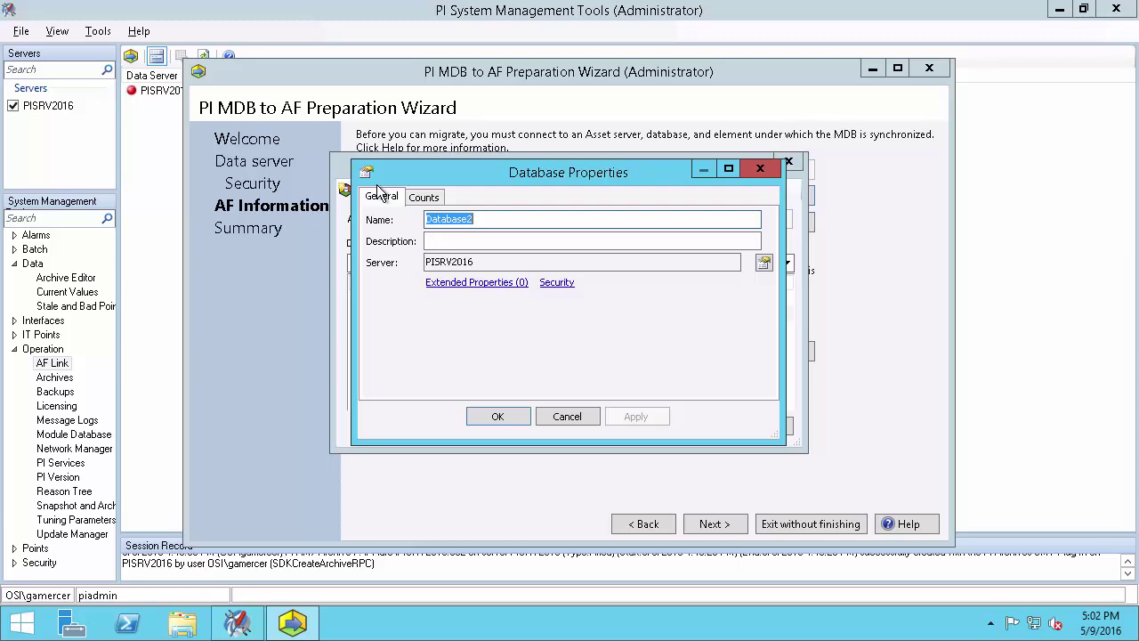
text(MDB to)
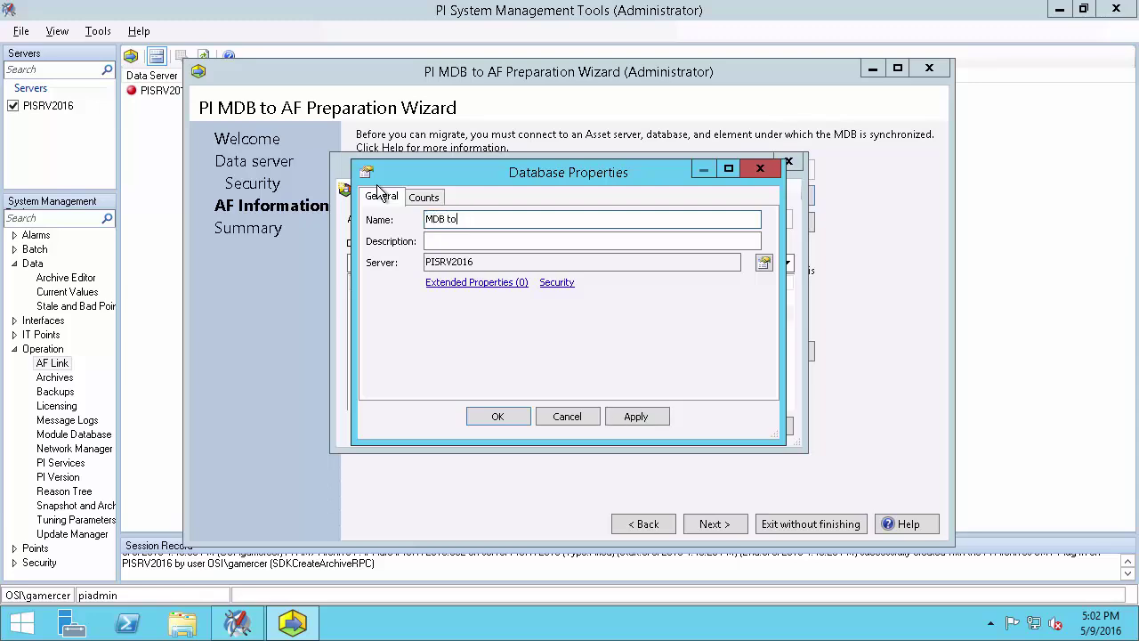
text( AF SYnc)
key(BackSpace)
key(BackSpace)
key(BackSpace)
text(ync)
click(500, 417)
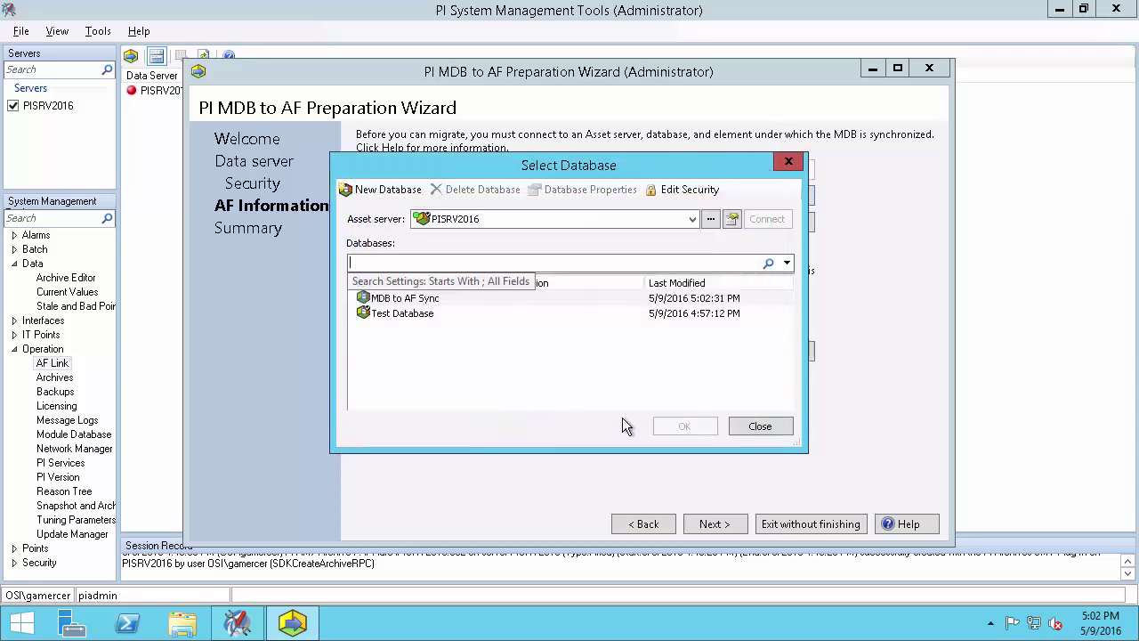
click(427, 300)
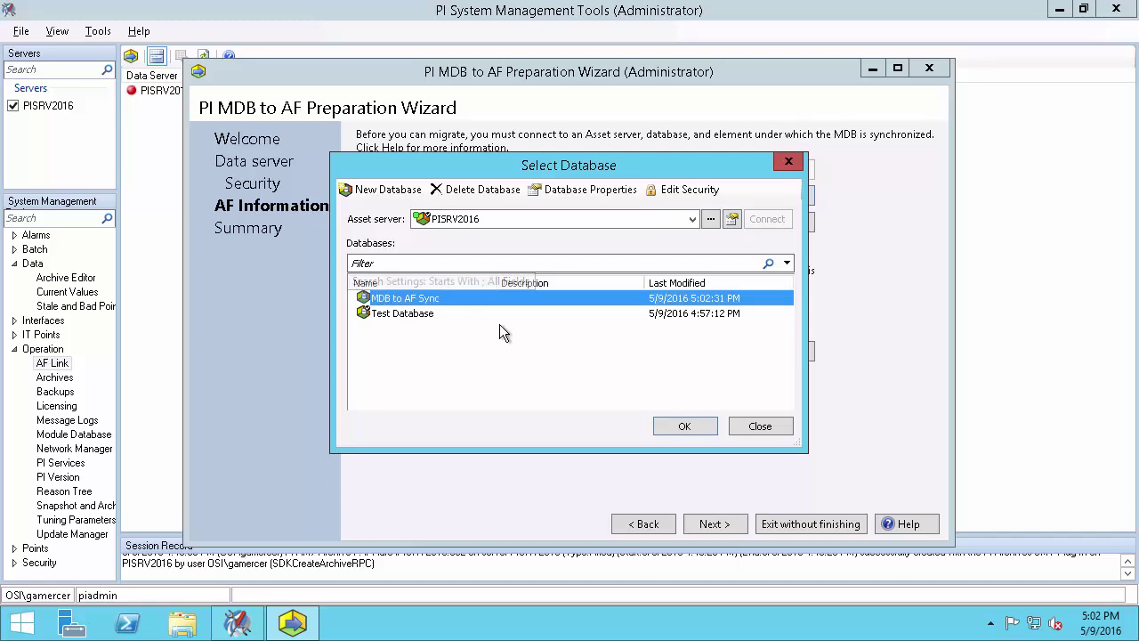
click(685, 426)
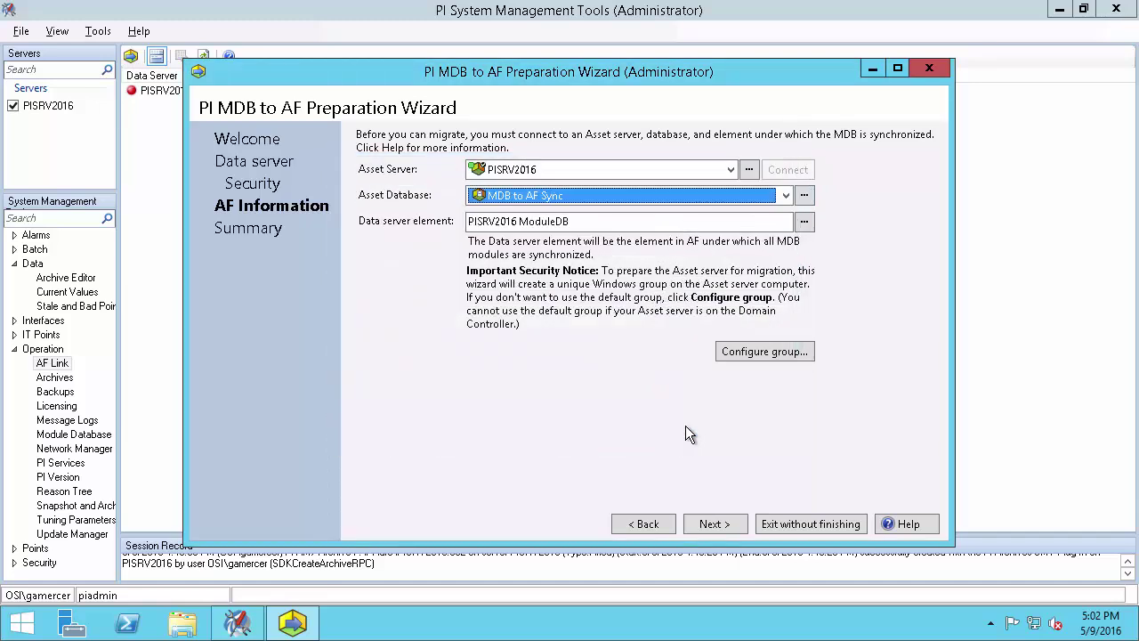
click(715, 524)
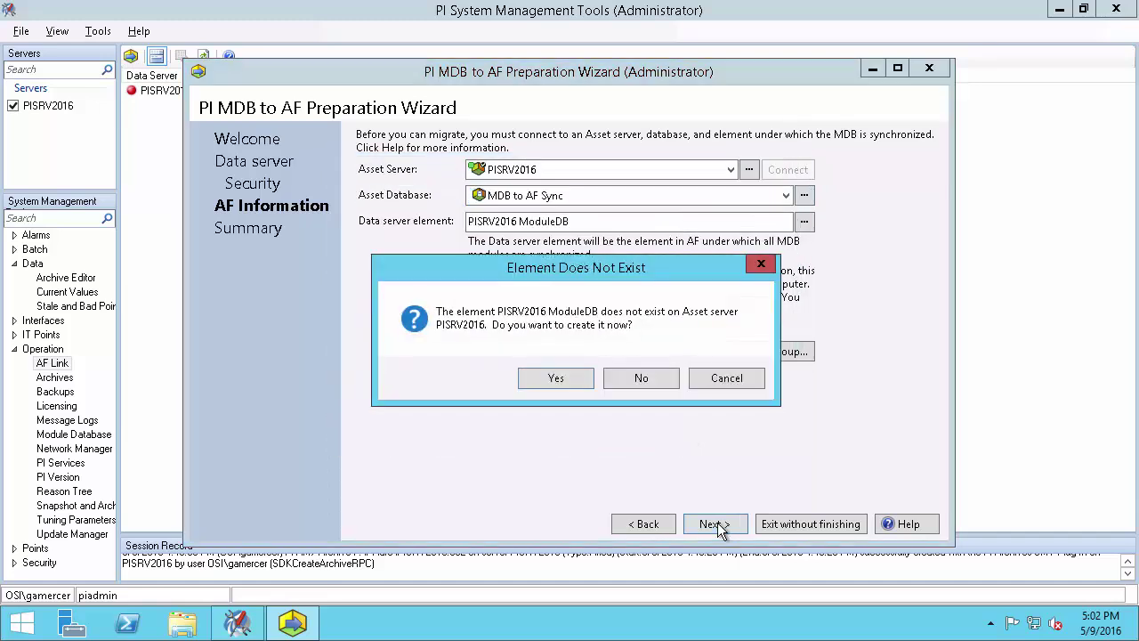
Finish the wizard creating the PISRV2016 ModuleDB element, then restart the PI AF Link Subsystem service
click(556, 378)
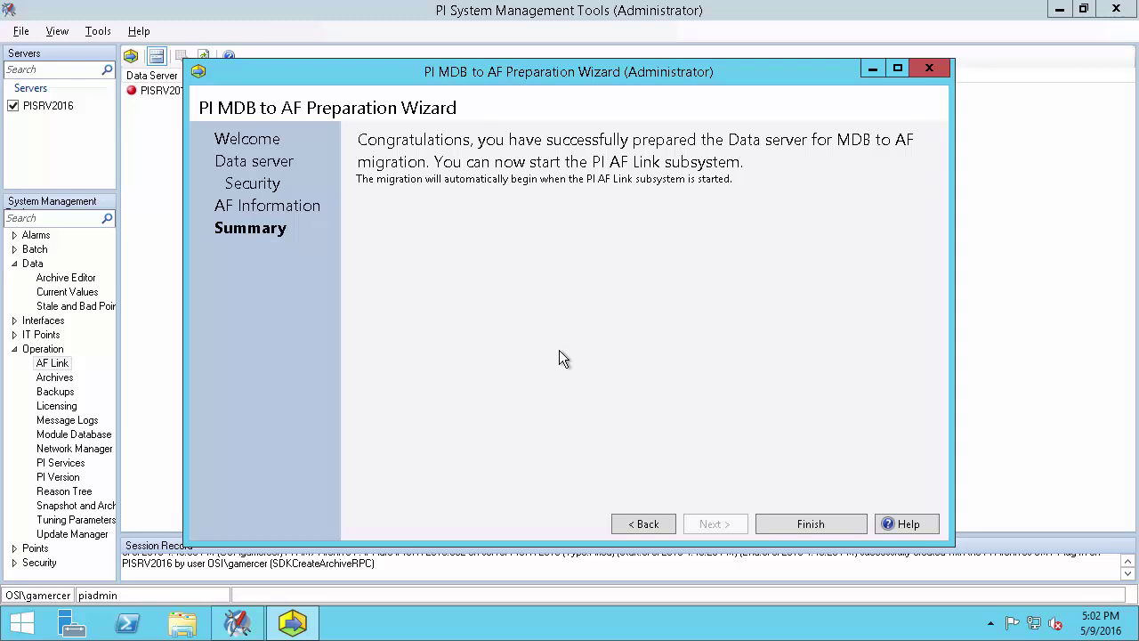
click(795, 523)
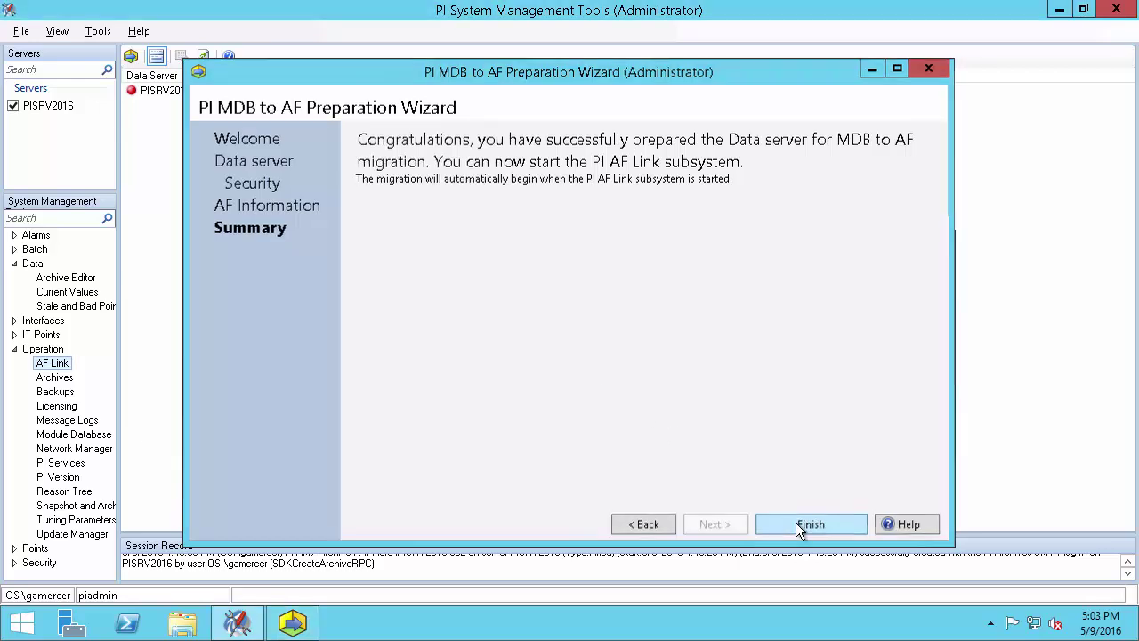
click(56, 468)
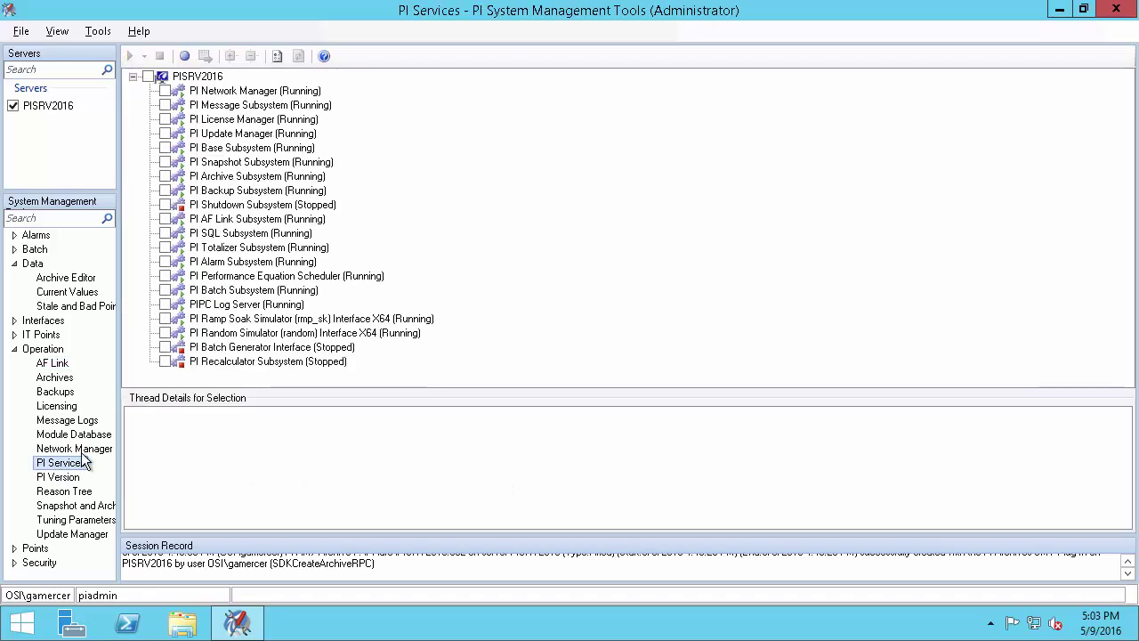
click(286, 222)
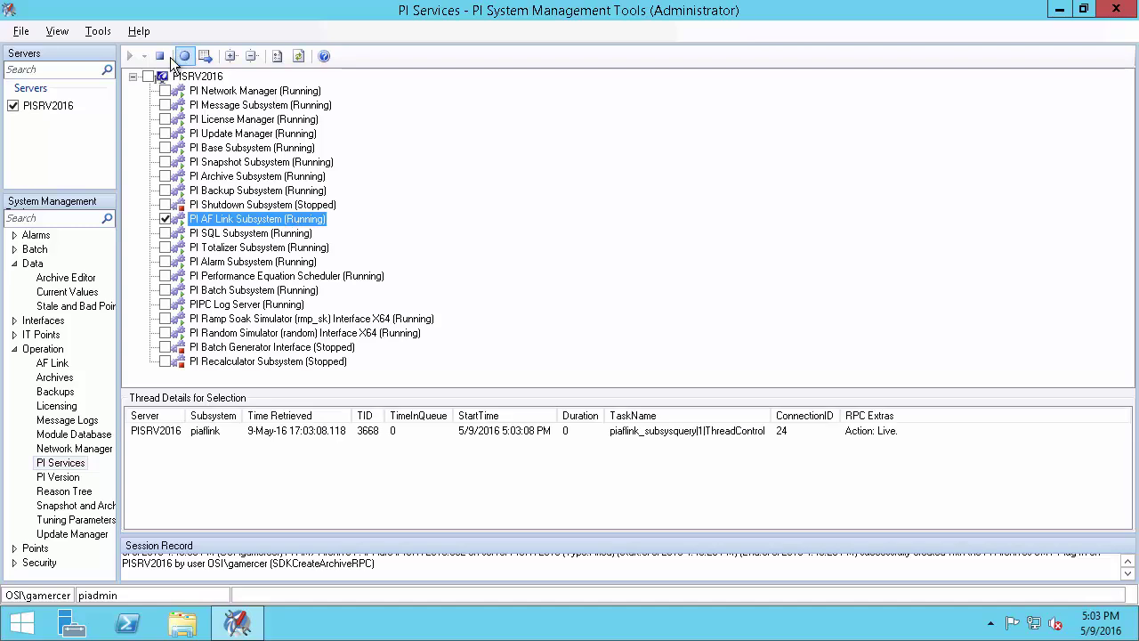
click(163, 58)
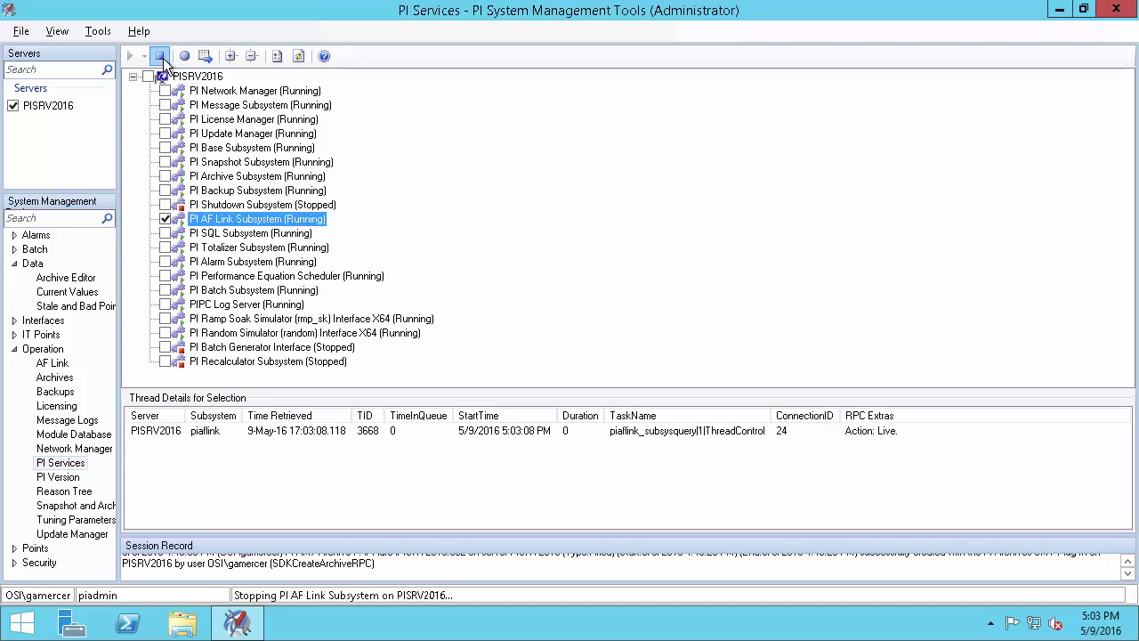
click(130, 57)
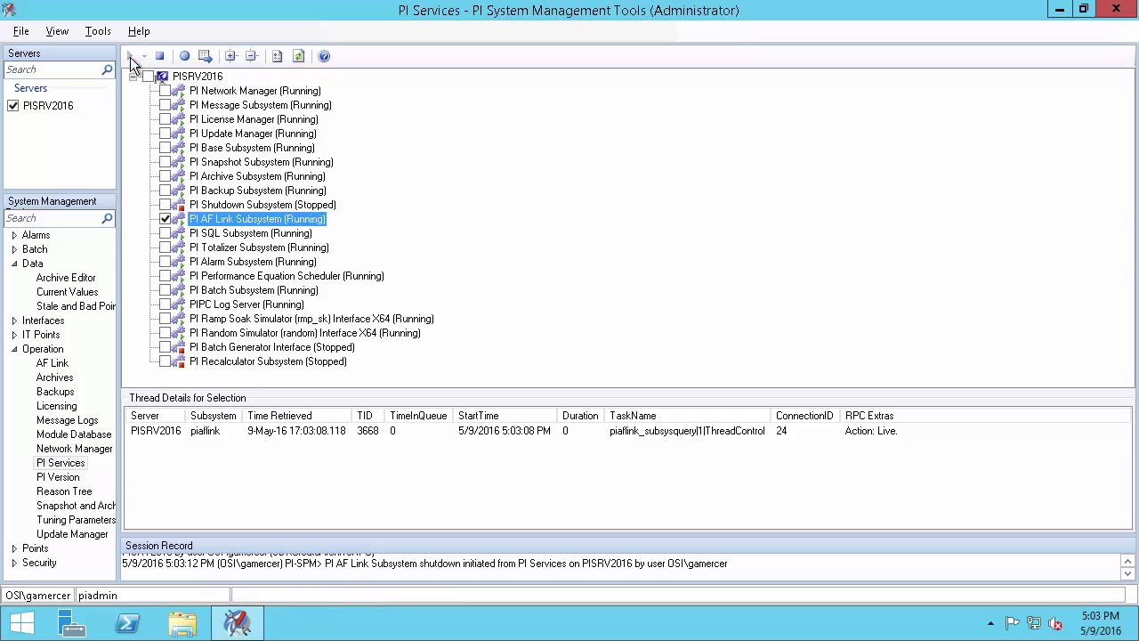
click(61, 363)
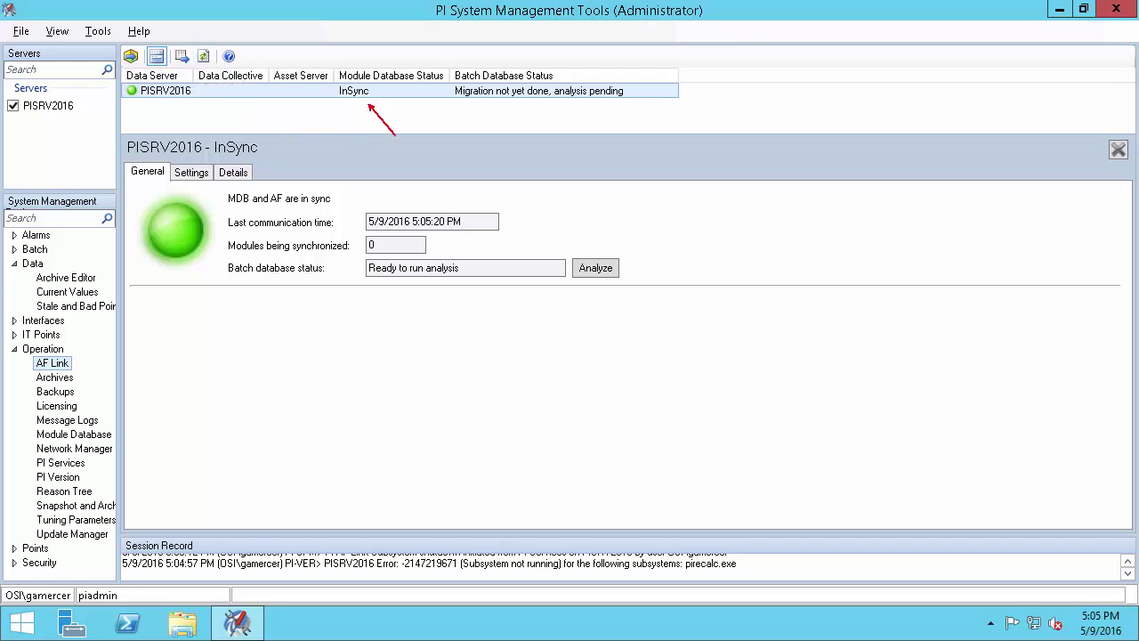
Confirm the AF Link status reads InSync, then close PI System Management Tools
key(Escape)
click(1113, 11)
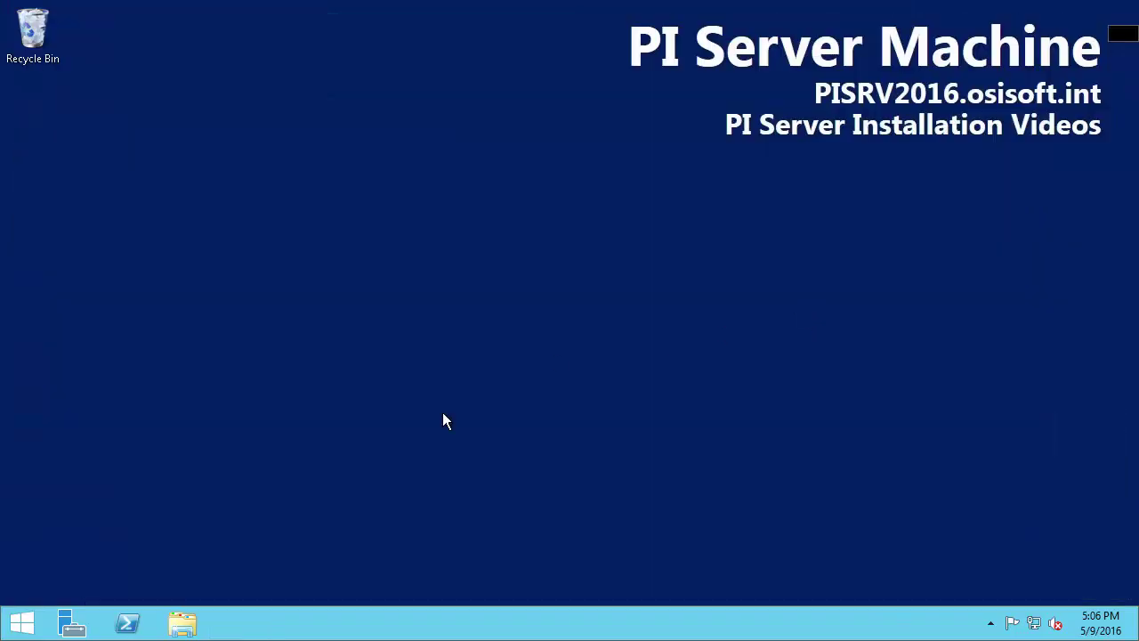
Run the PI-Analysis-Service installer from C:\PI Install as administrator
click(182, 624)
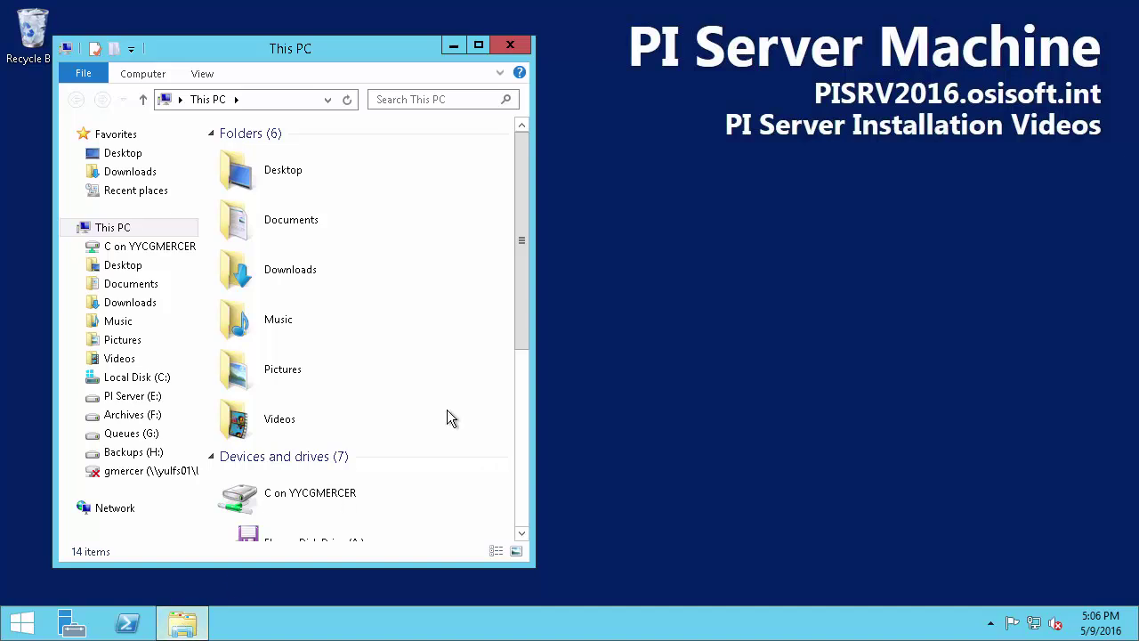
drag(521, 265, 523, 381)
double_click(259, 269)
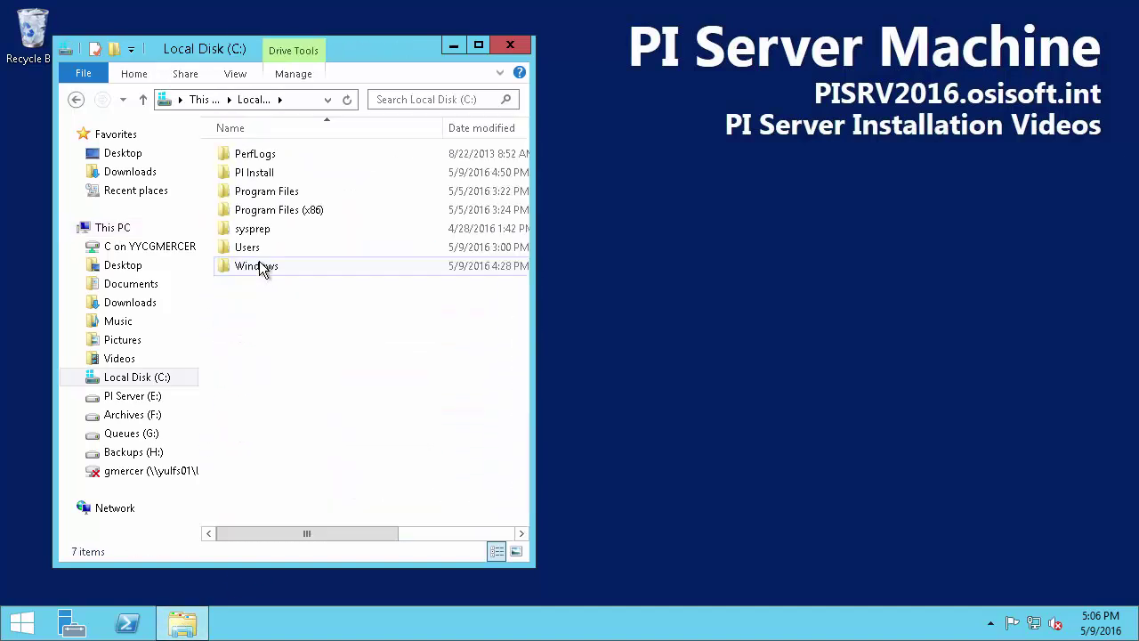
double_click(254, 176)
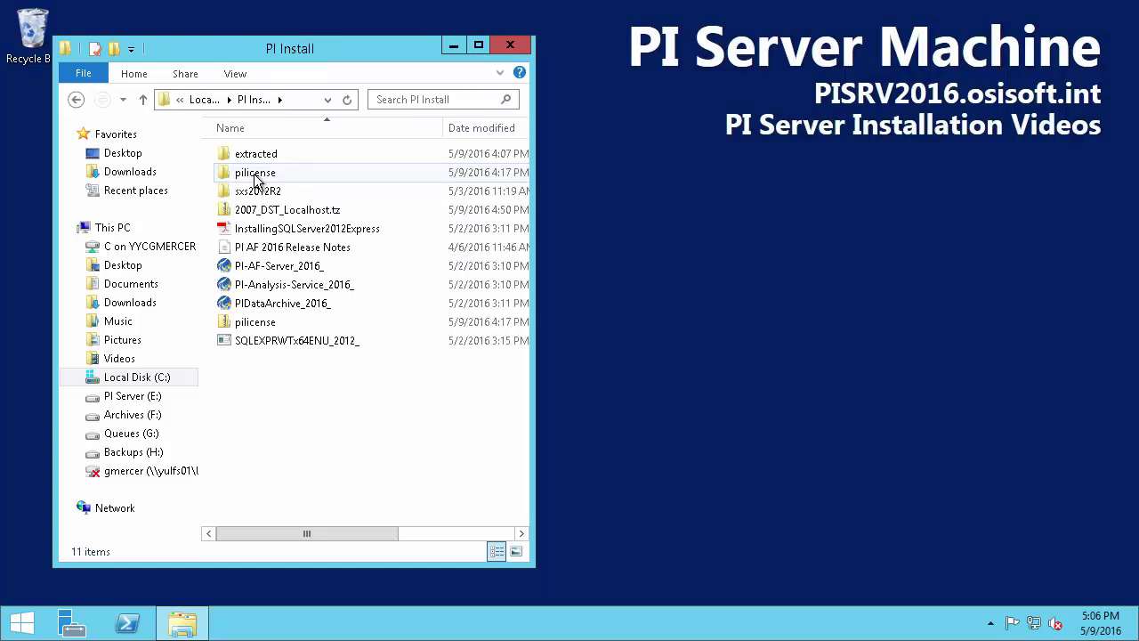
right_click(347, 287)
click(387, 320)
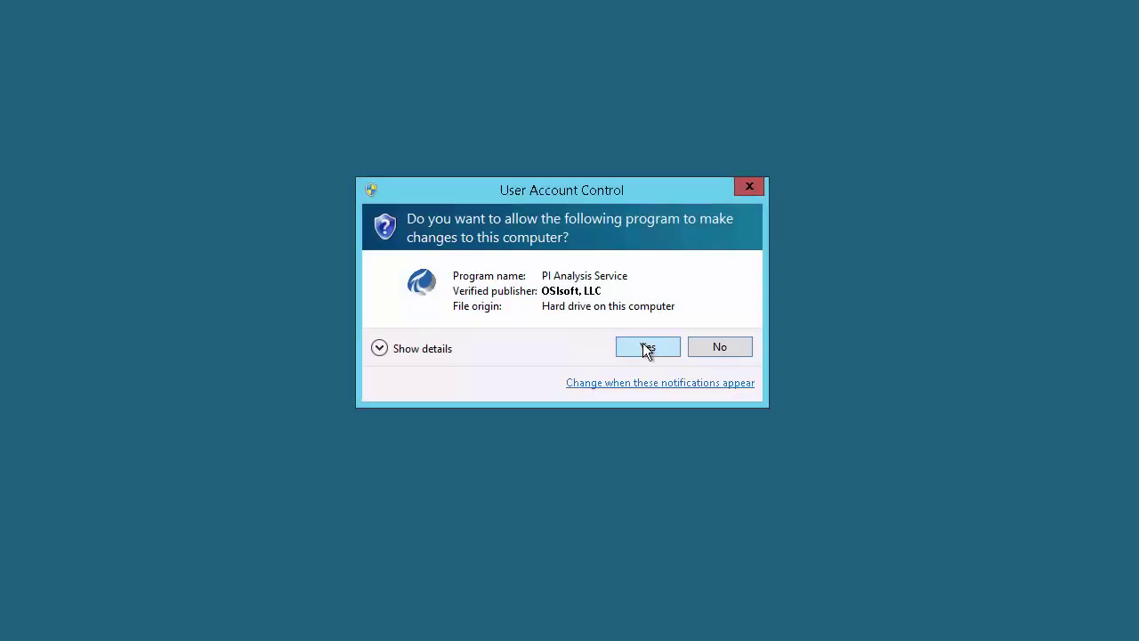
Approve the UAC prompt and extract the setup files to C:\pi install\extracted
click(646, 347)
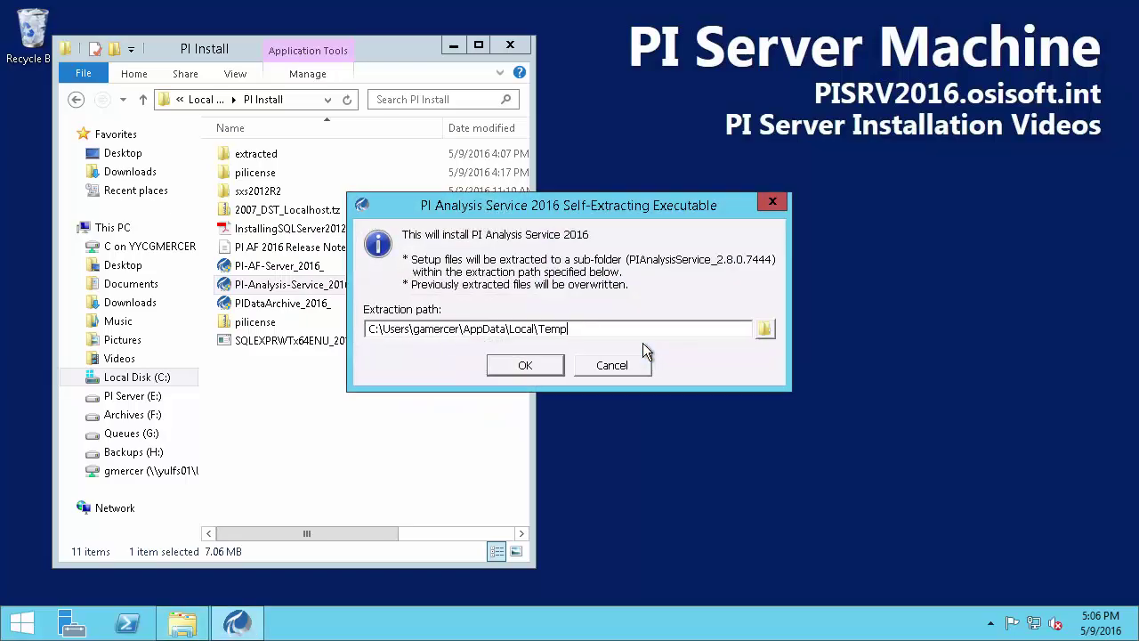
drag(390, 329, 708, 330)
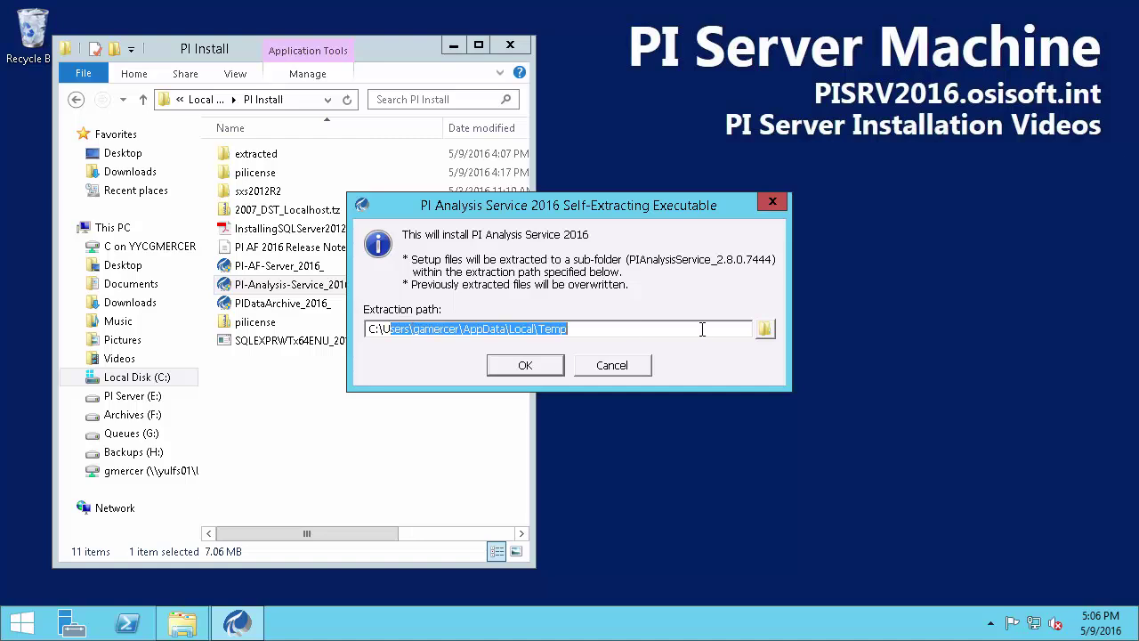
key(BackSpace)
key(BackSpace)
text(pi )
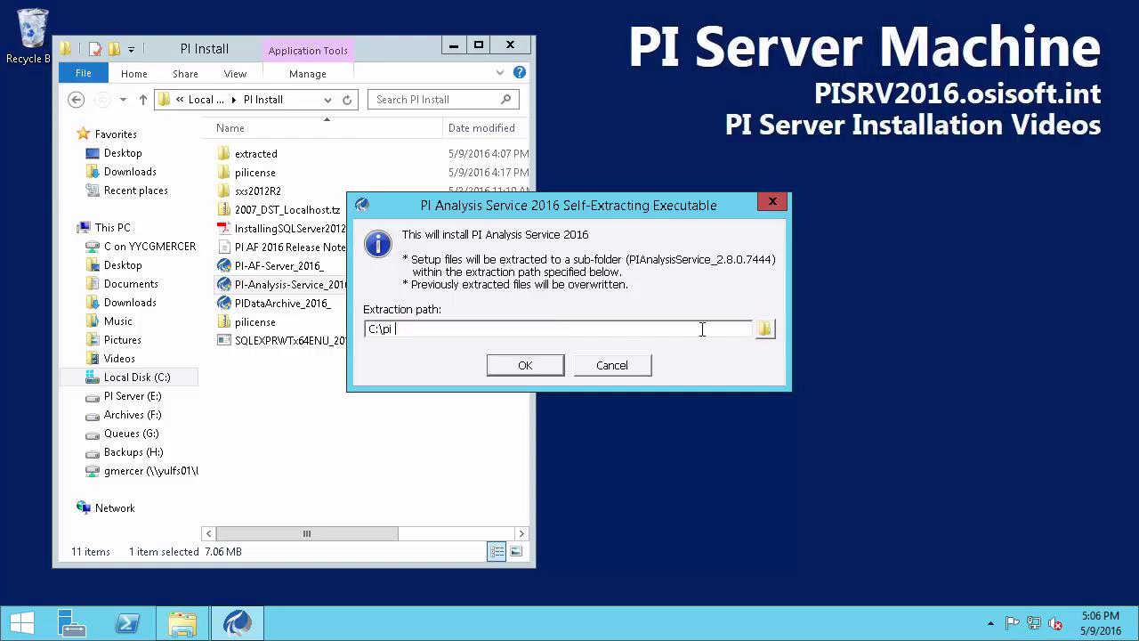
text(install\extracted)
key(Return)
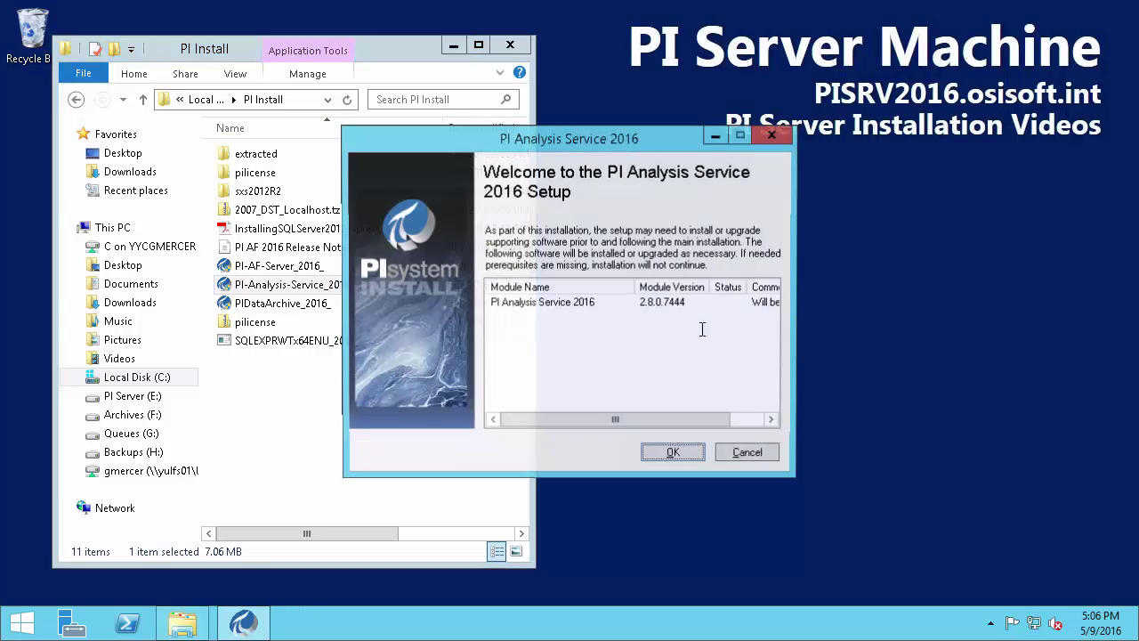
Accept the default features and PISRV2016 as PI AF Server, advancing to the logon account page
click(669, 458)
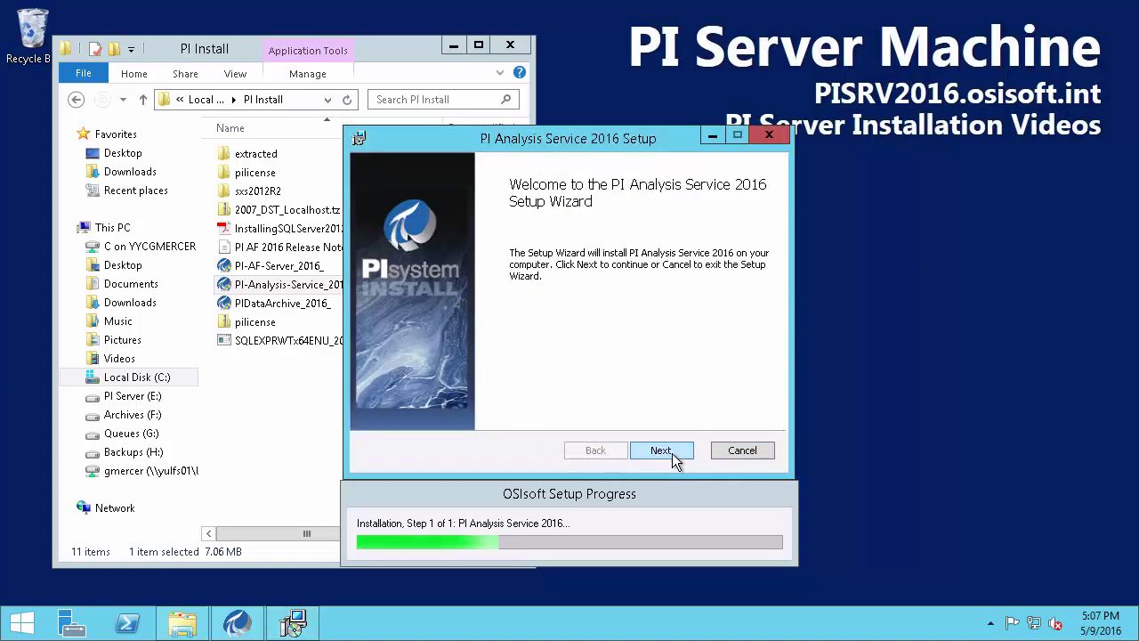
click(672, 453)
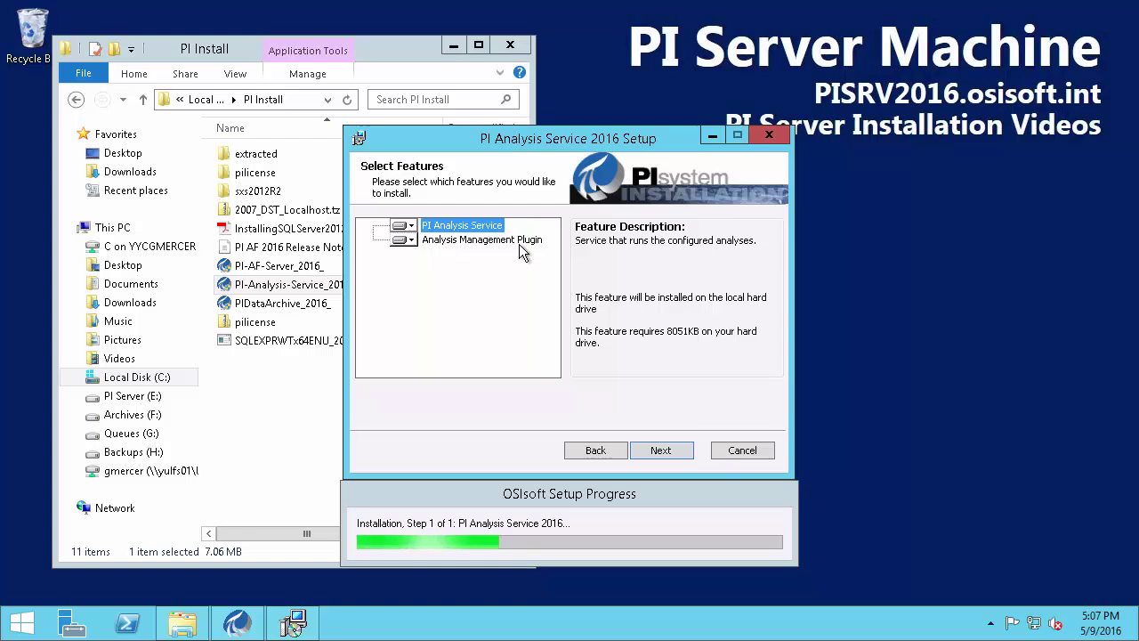
click(668, 458)
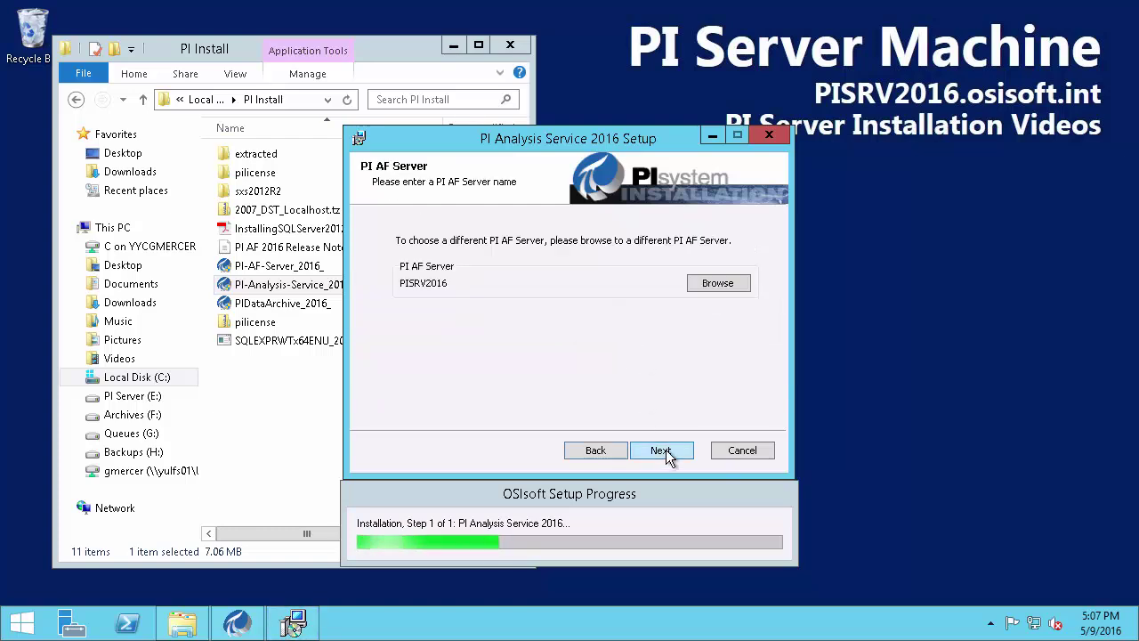
drag(451, 285, 491, 286)
drag(810, 80, 963, 105)
key(Escape)
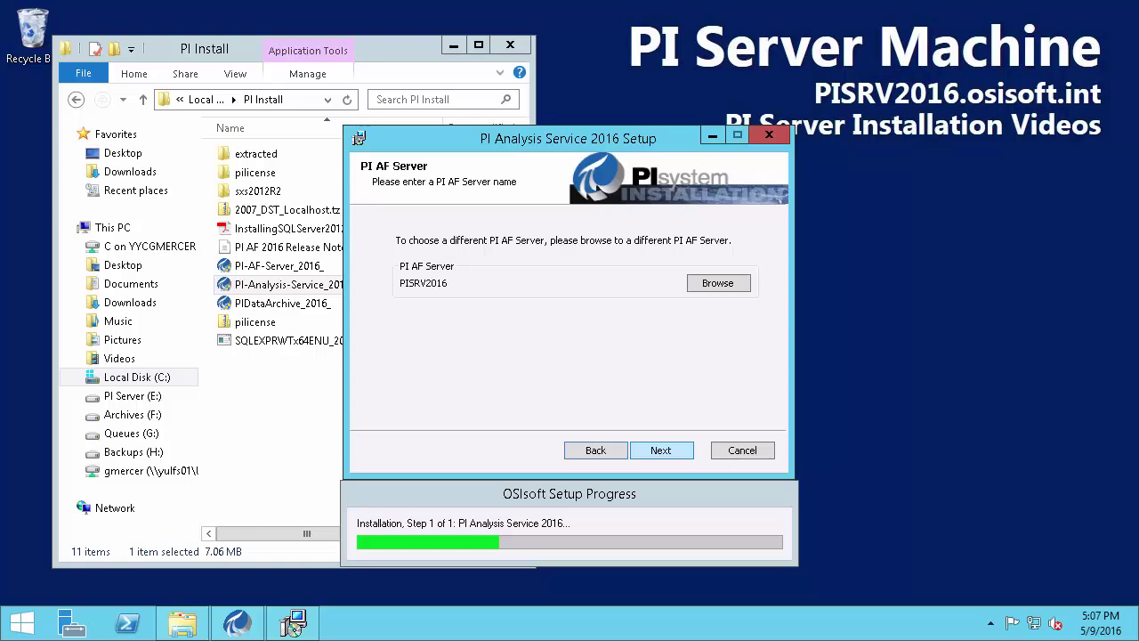
click(660, 450)
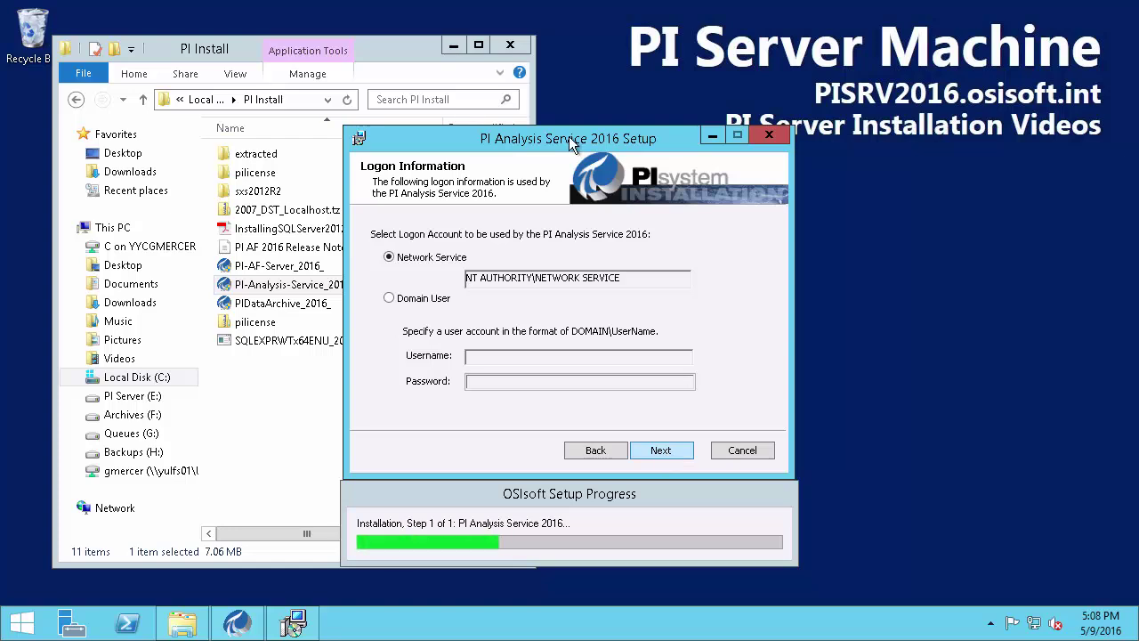
Run the service as a Domain User, entering the service account username and pasting its password
click(391, 300)
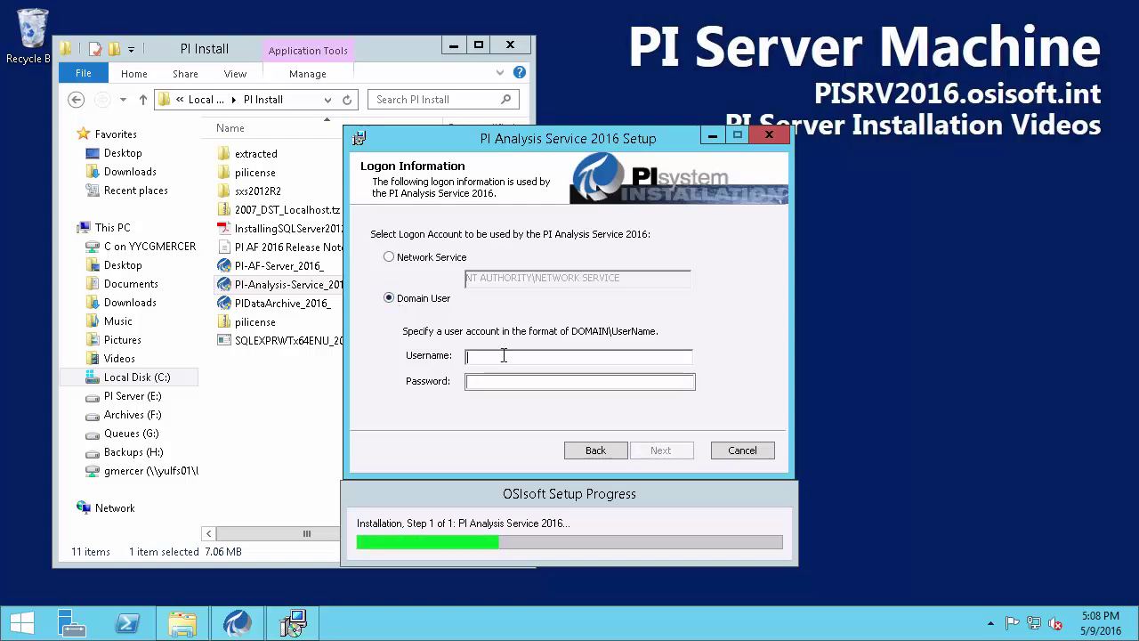
text(osi\svc-pi-applications)
key(Tab)
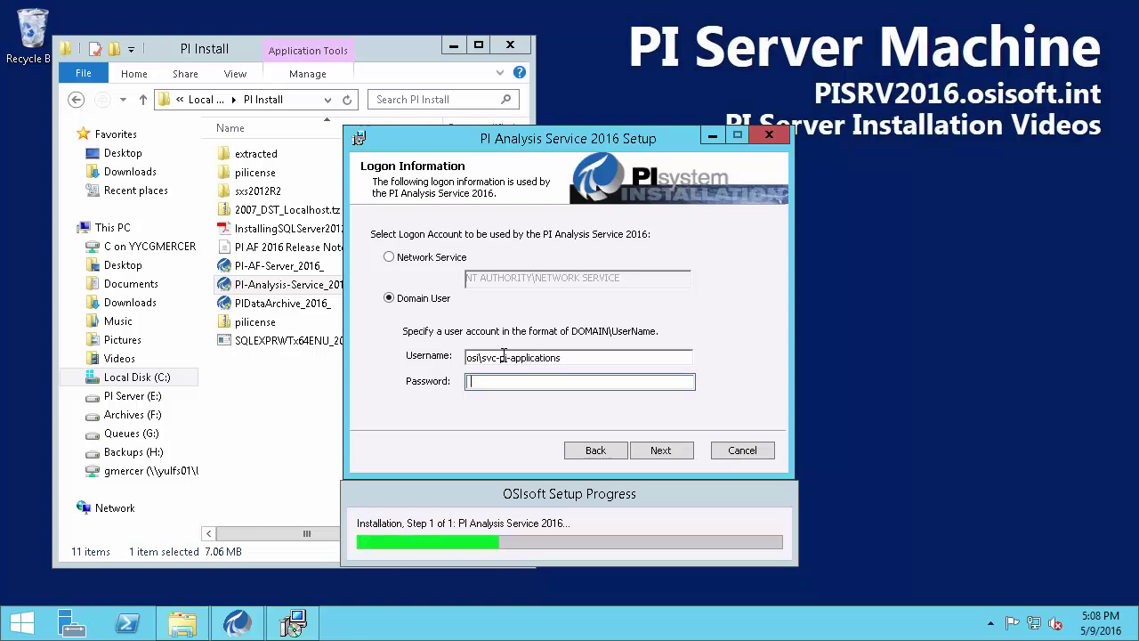
right_click(509, 383)
click(543, 454)
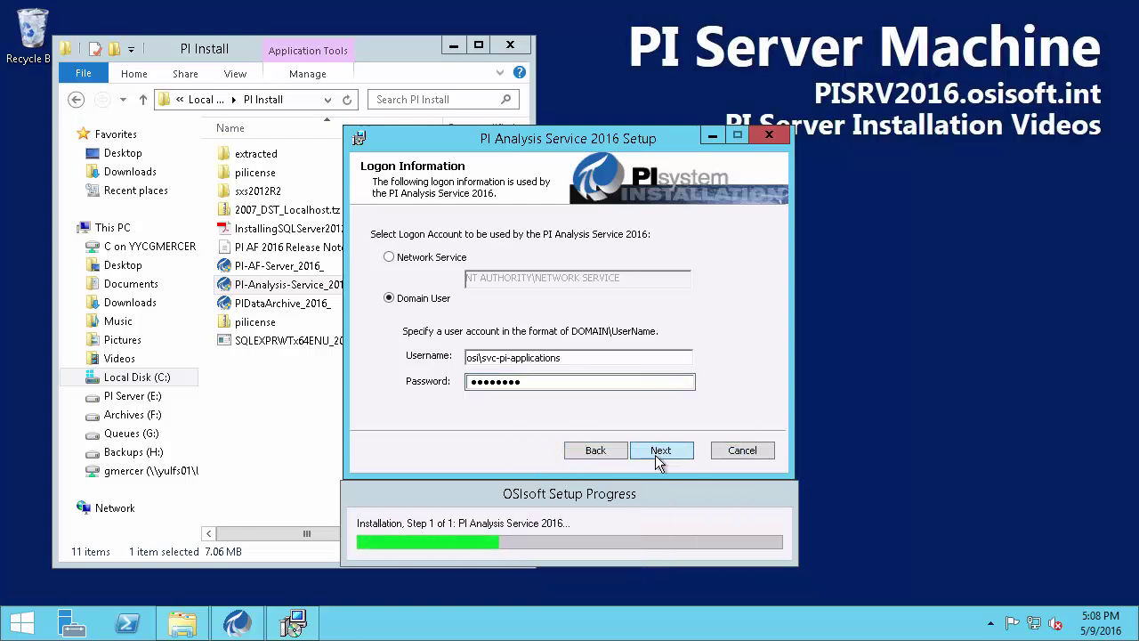
click(659, 455)
Install PI Analysis Service 2016 (2.8.0.7444), dismiss the completion summary, and close the PI Install folder
click(658, 456)
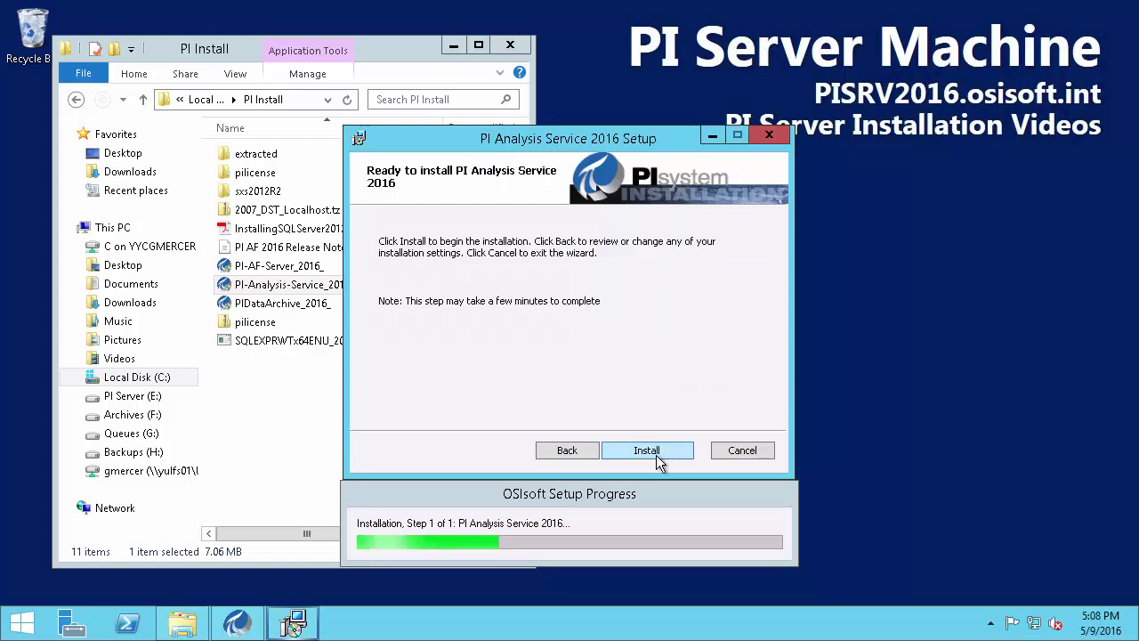
click(656, 455)
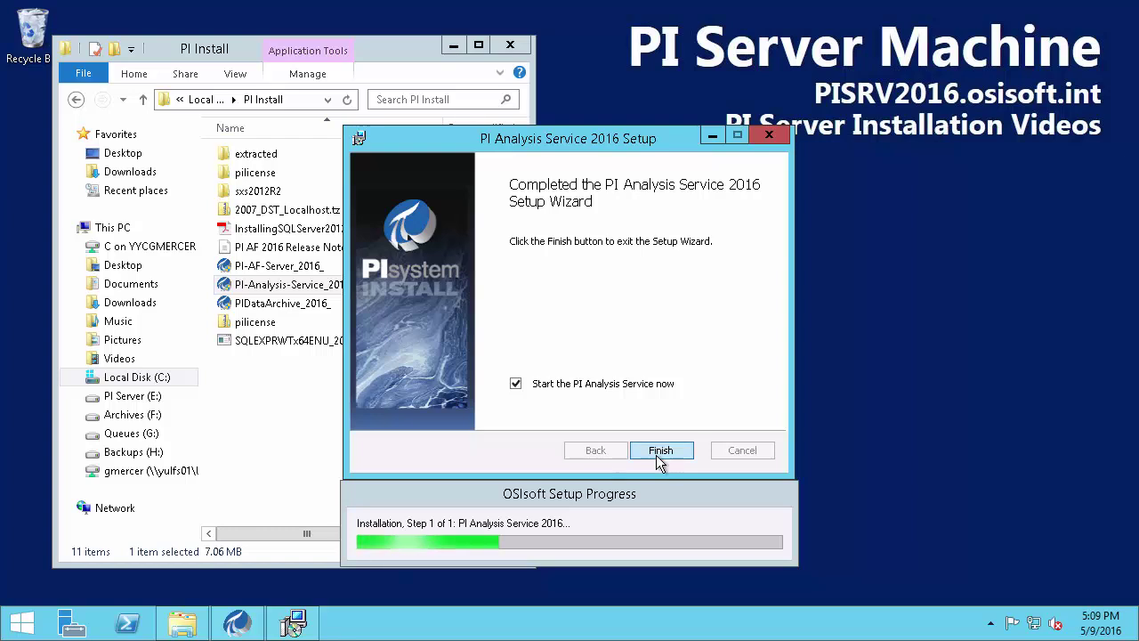
click(660, 451)
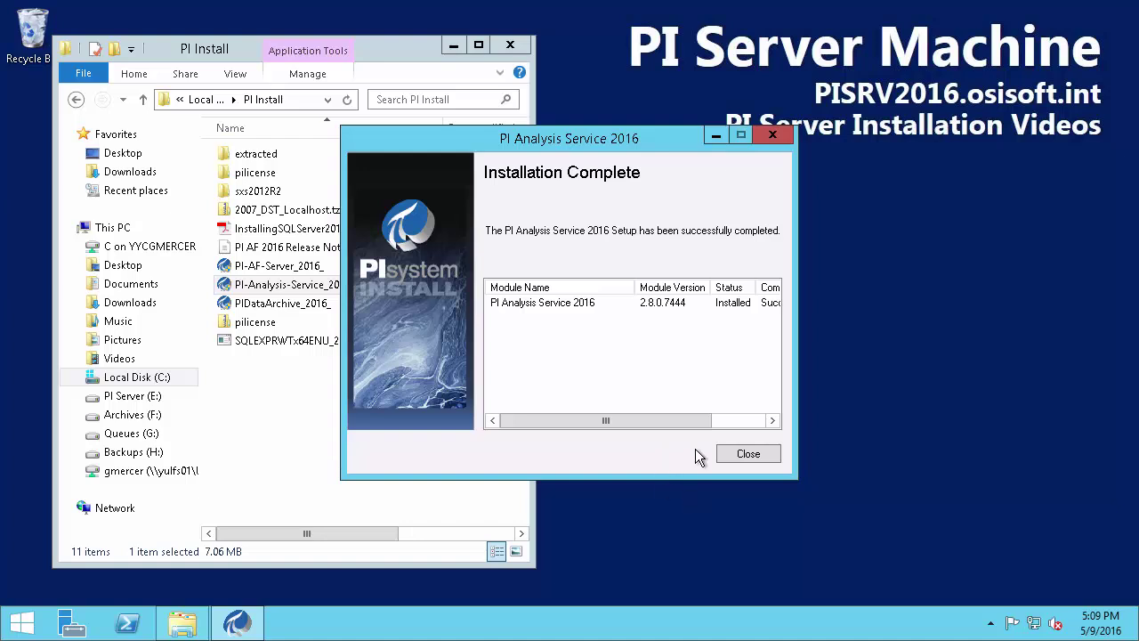
drag(712, 289, 755, 317)
key(Escape)
click(748, 453)
click(514, 49)
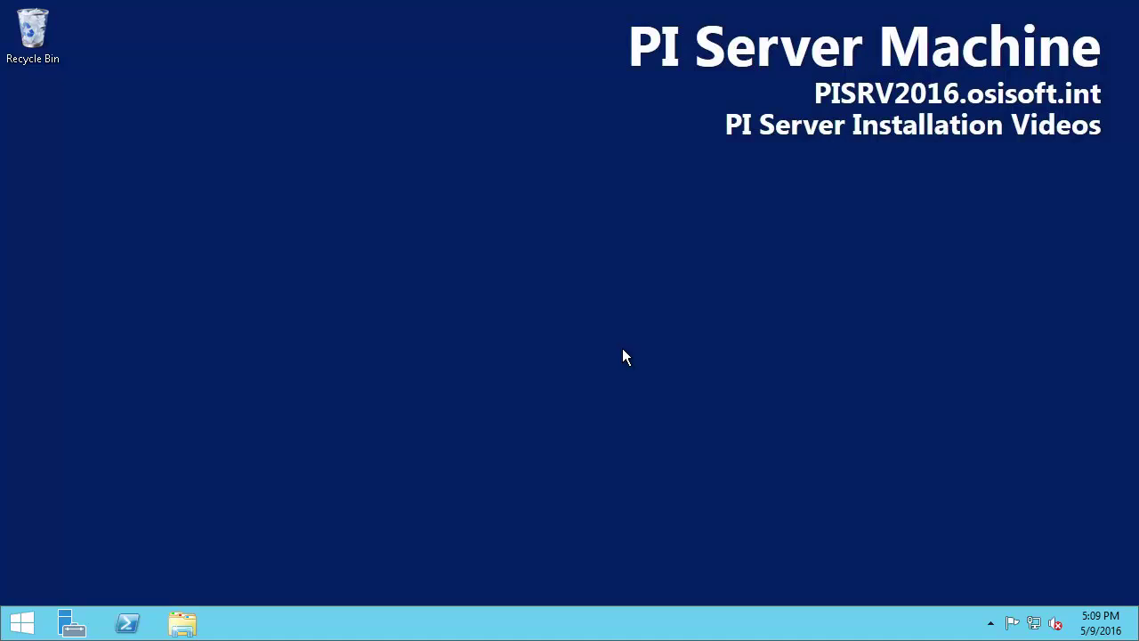